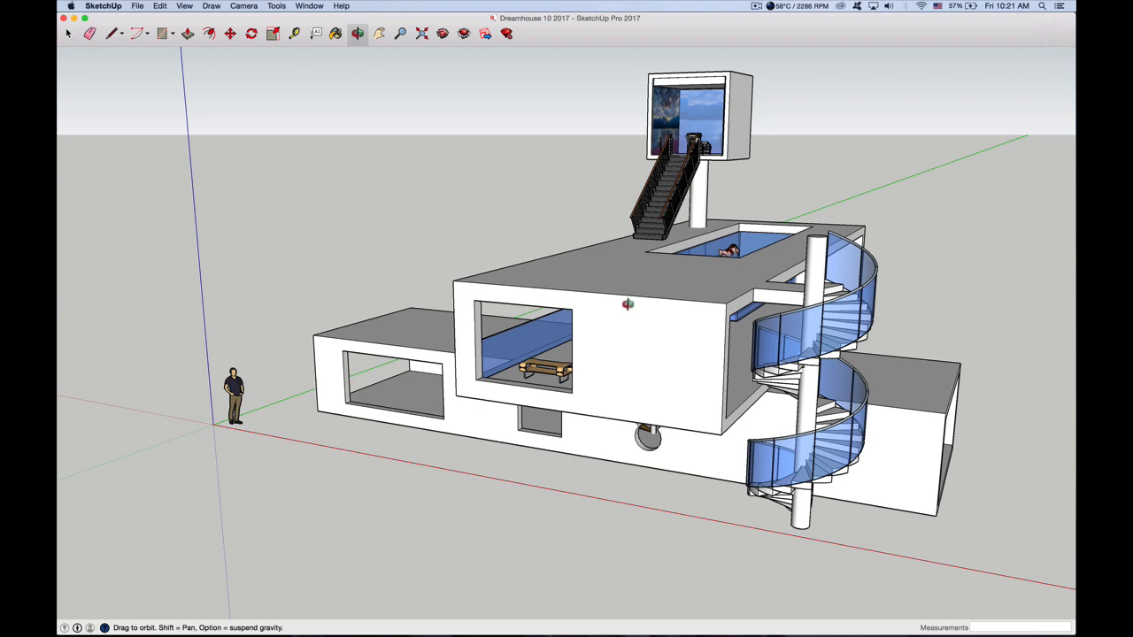
# Examine the finished house model from the front, both sides and above, including the pool, stairs and spiral staircase
pyautogui.moveTo(646, 338); pyautogui.dragTo(388, 378)
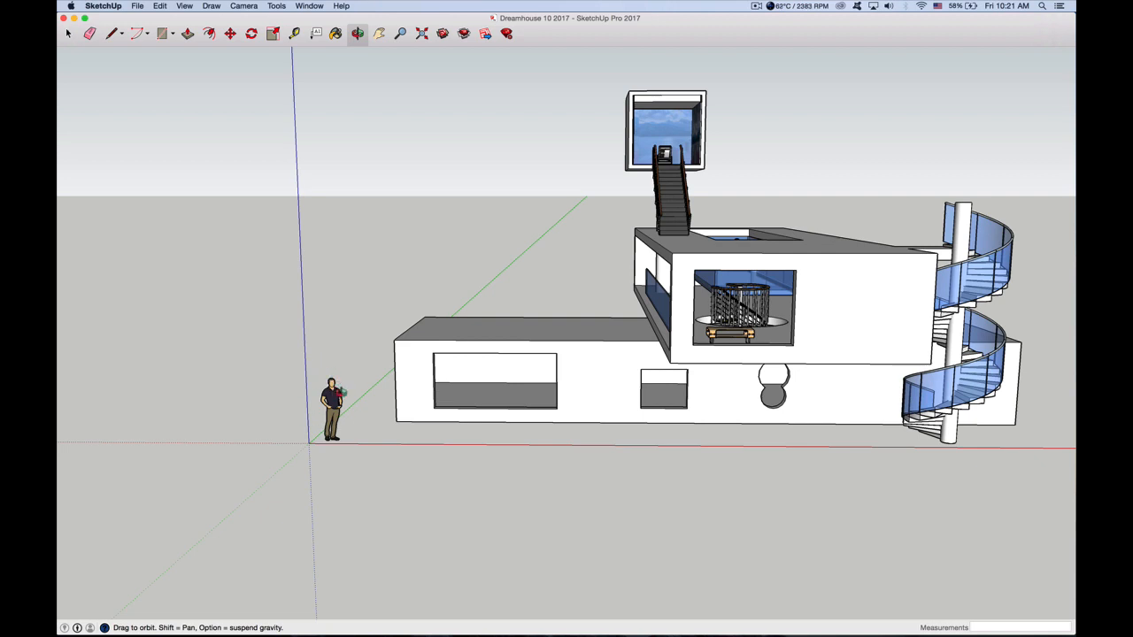
pyautogui.moveTo(342, 392); pyautogui.dragTo(274, 404)
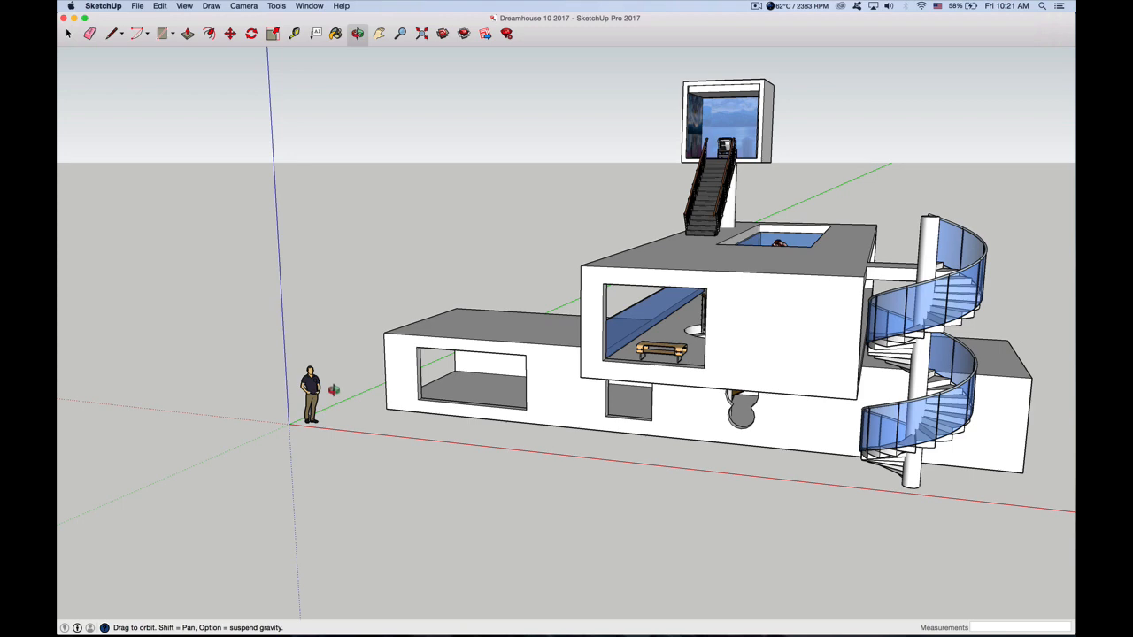
pyautogui.moveTo(330, 388); pyautogui.dragTo(417, 416)
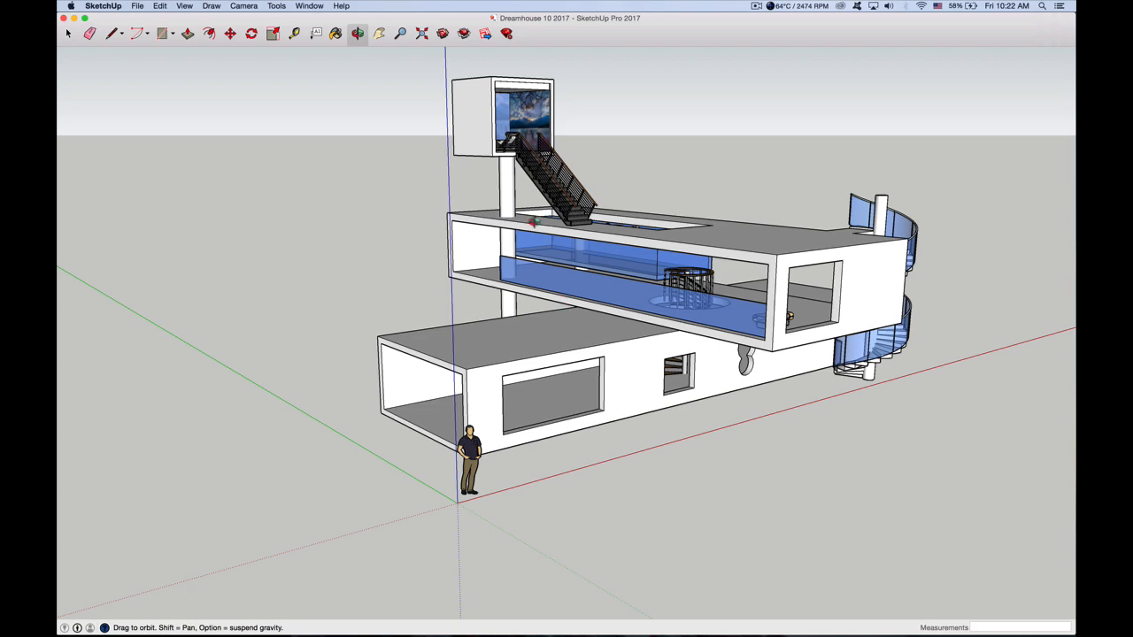
pyautogui.moveTo(595, 355); pyautogui.dragTo(502, 361)
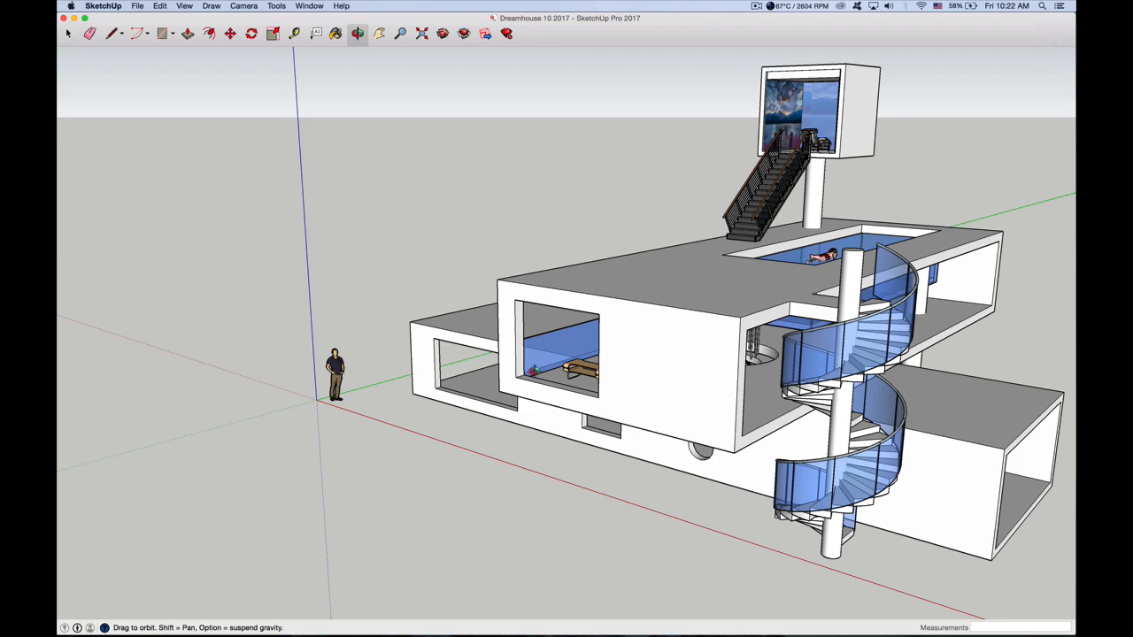
pyautogui.moveTo(662, 345); pyautogui.dragTo(570, 342)
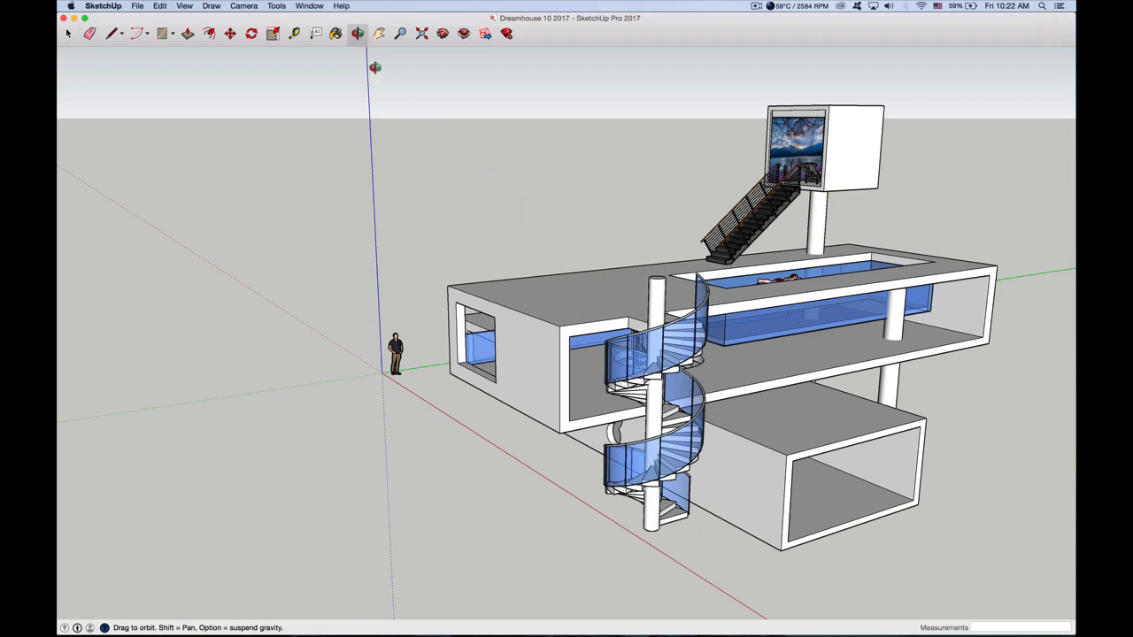
pyautogui.moveTo(611, 340); pyautogui.dragTo(546, 336)
pyautogui.moveTo(761, 326); pyautogui.dragTo(677, 341)
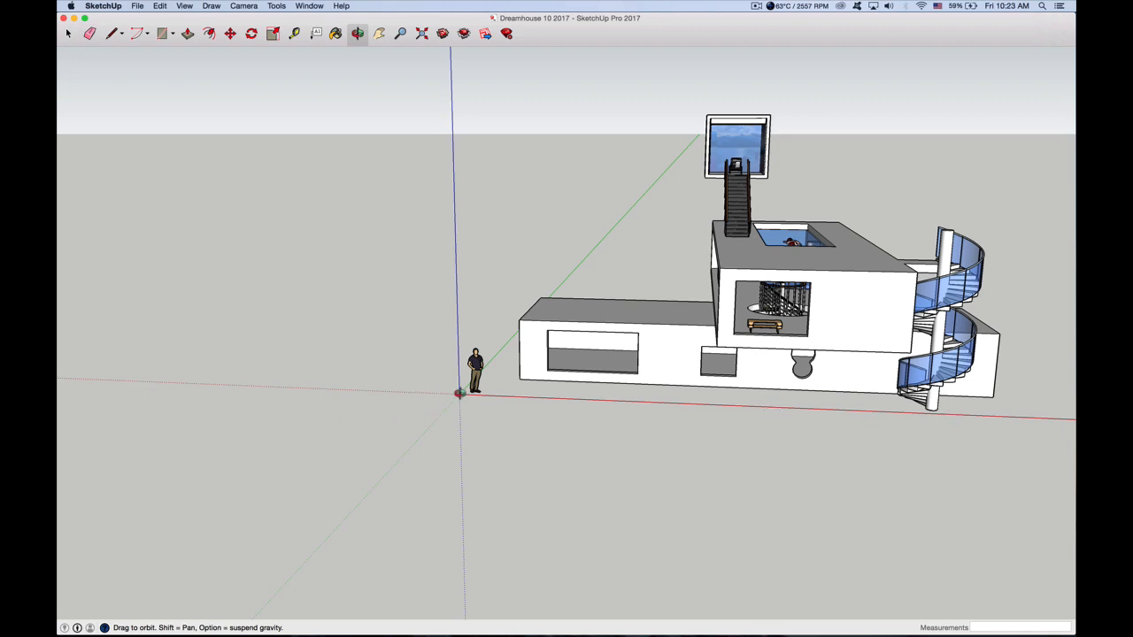
pyautogui.moveTo(499, 278); pyautogui.dragTo(770, 317)
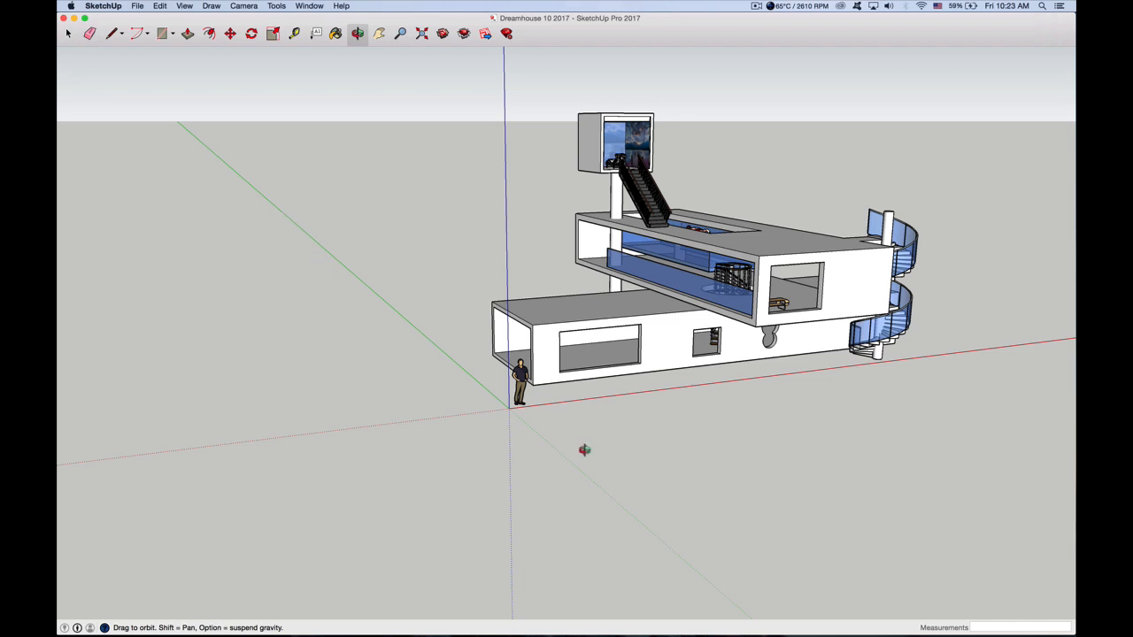
pyautogui.moveTo(547, 313); pyautogui.dragTo(538, 342)
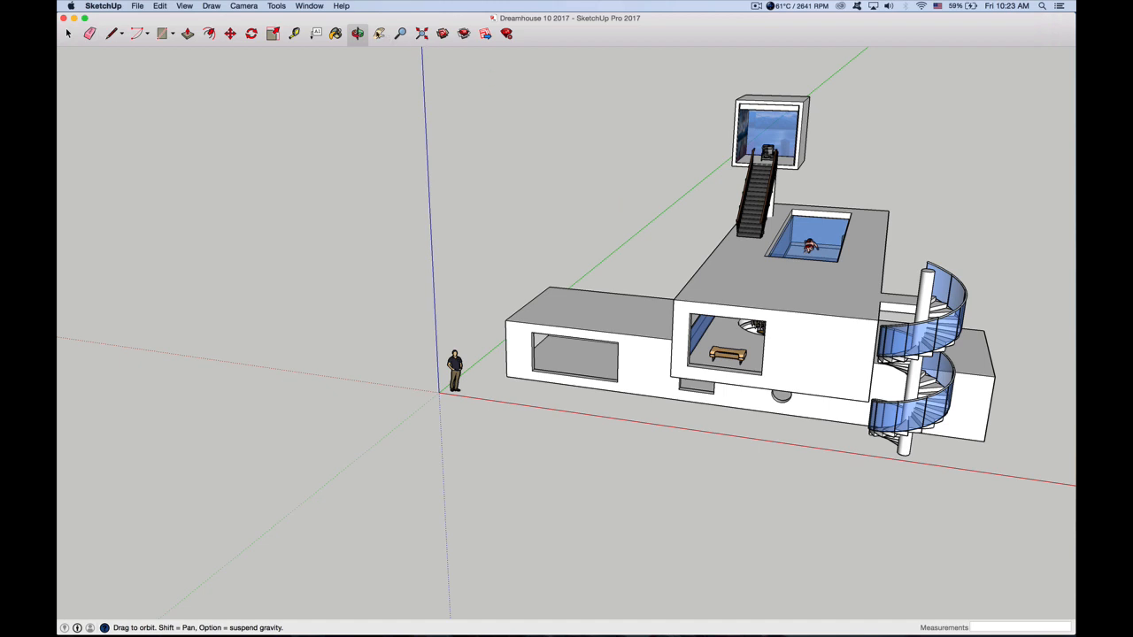
# Inspect the overall house from the spiral-staircase side and the open-end side, at nearer and farther distances
pyautogui.click(379, 33)
pyautogui.moveTo(801, 365); pyautogui.dragTo(679, 345)
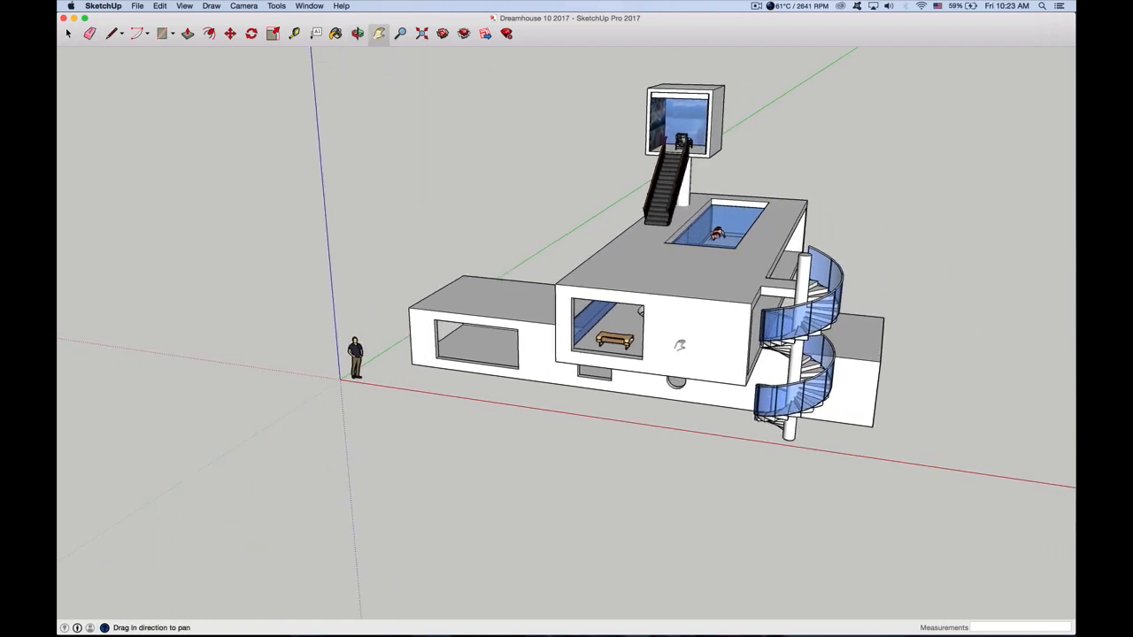
pyautogui.moveTo(450, 334); pyautogui.dragTo(567, 359)
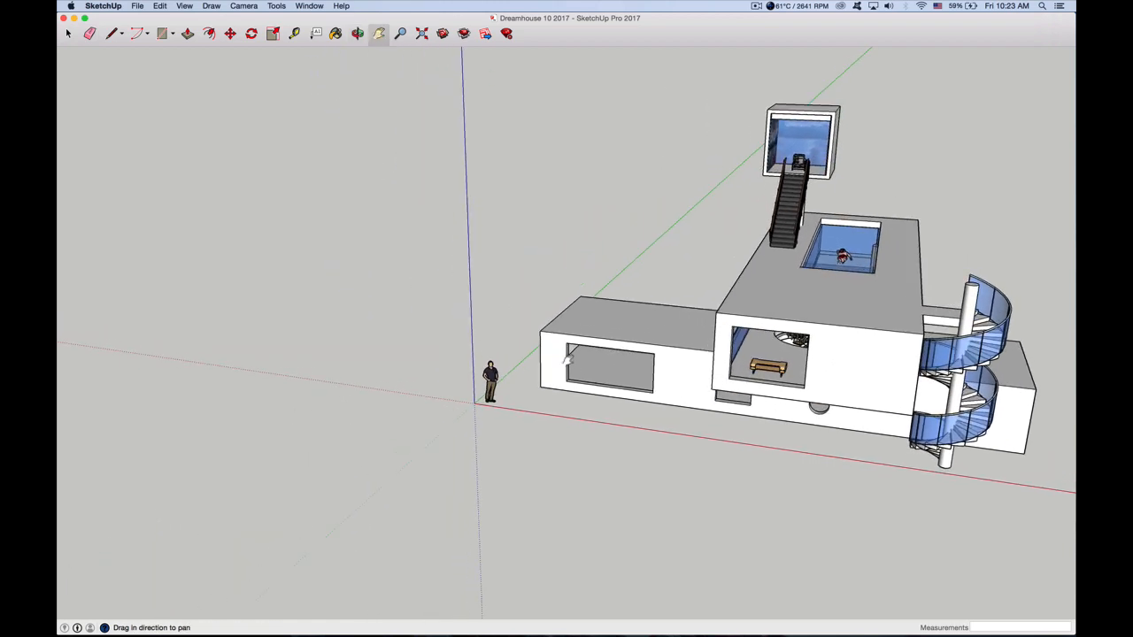
pyautogui.click(358, 36)
pyautogui.moveTo(488, 337); pyautogui.dragTo(783, 328)
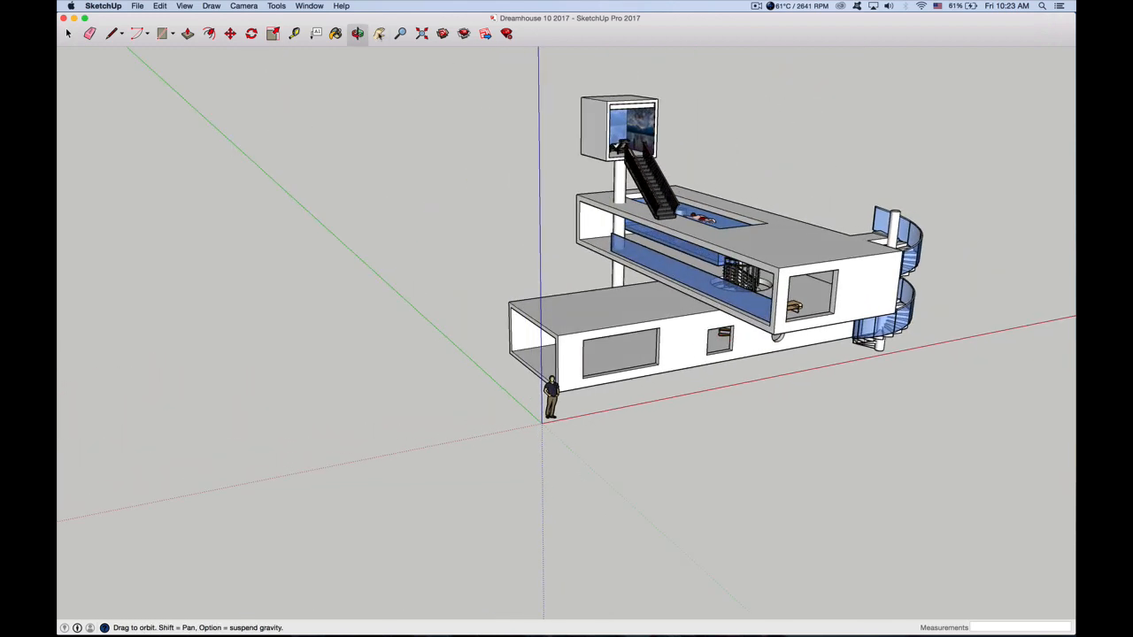
pyautogui.click(381, 36)
pyautogui.moveTo(590, 312); pyautogui.dragTo(715, 329)
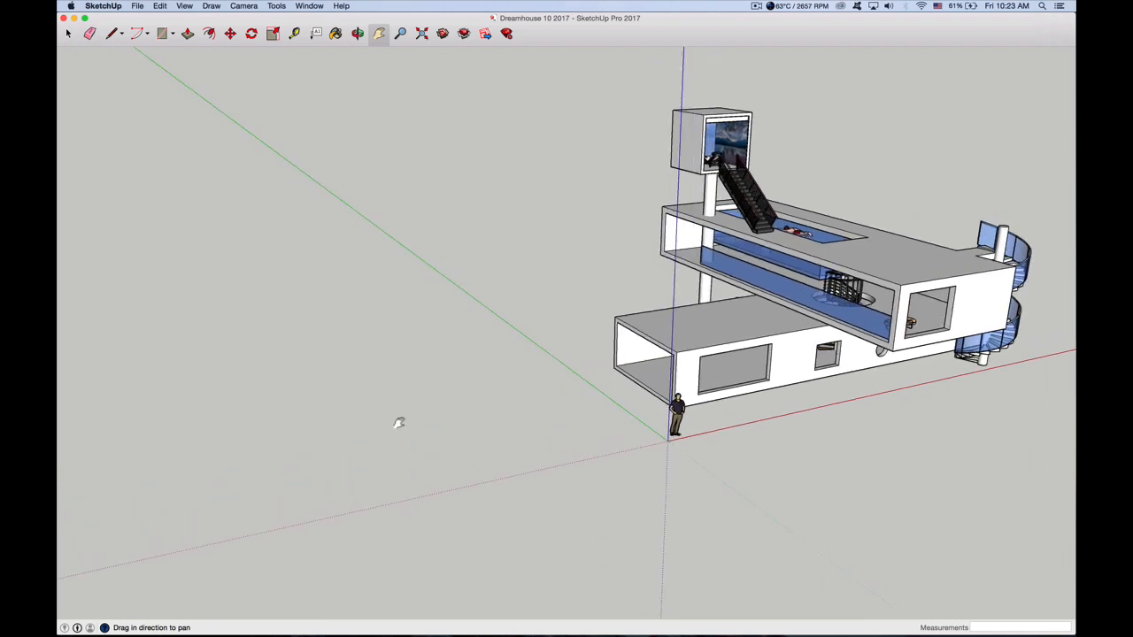
pyautogui.moveTo(399, 423); pyautogui.dragTo(449, 434)
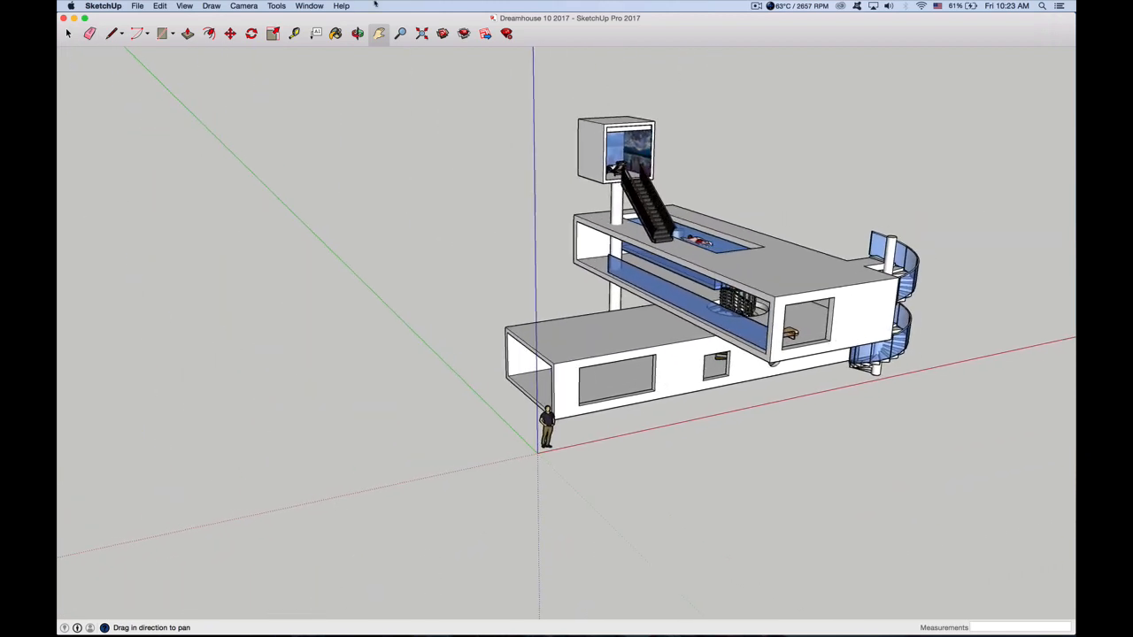
pyautogui.click(400, 33)
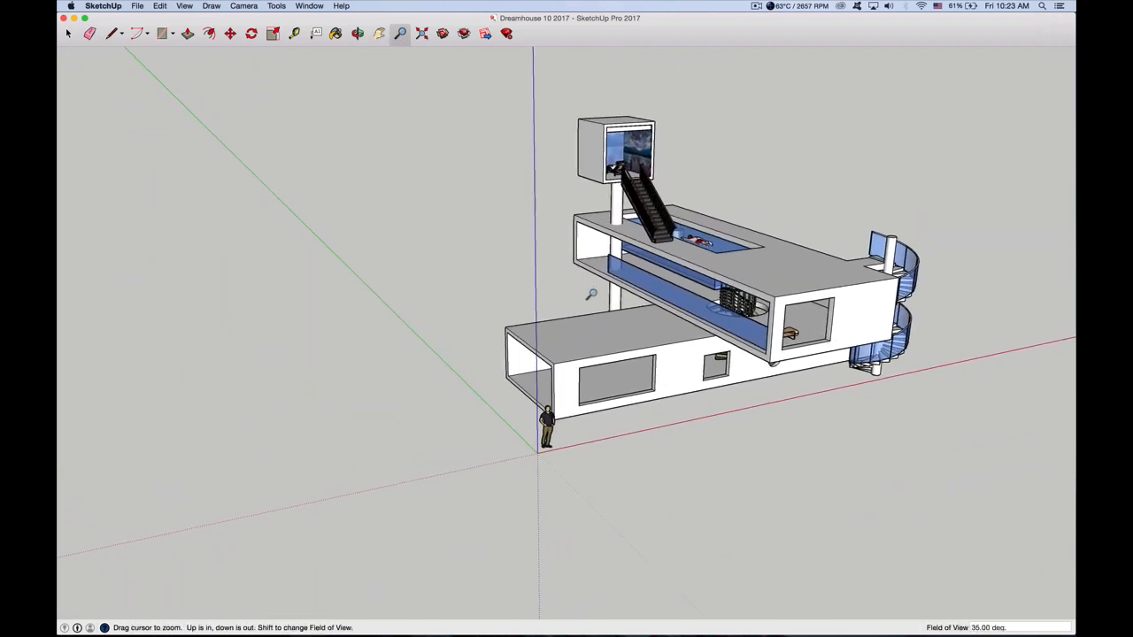
pyautogui.moveTo(591, 295)
pyautogui.mouseDown()
pyautogui.moveTo(591, 329)
pyautogui.moveTo(590, 270)
pyautogui.moveTo(590, 326)
pyautogui.moveTo(589, 274)
pyautogui.moveTo(583, 309)
pyautogui.mouseUp()
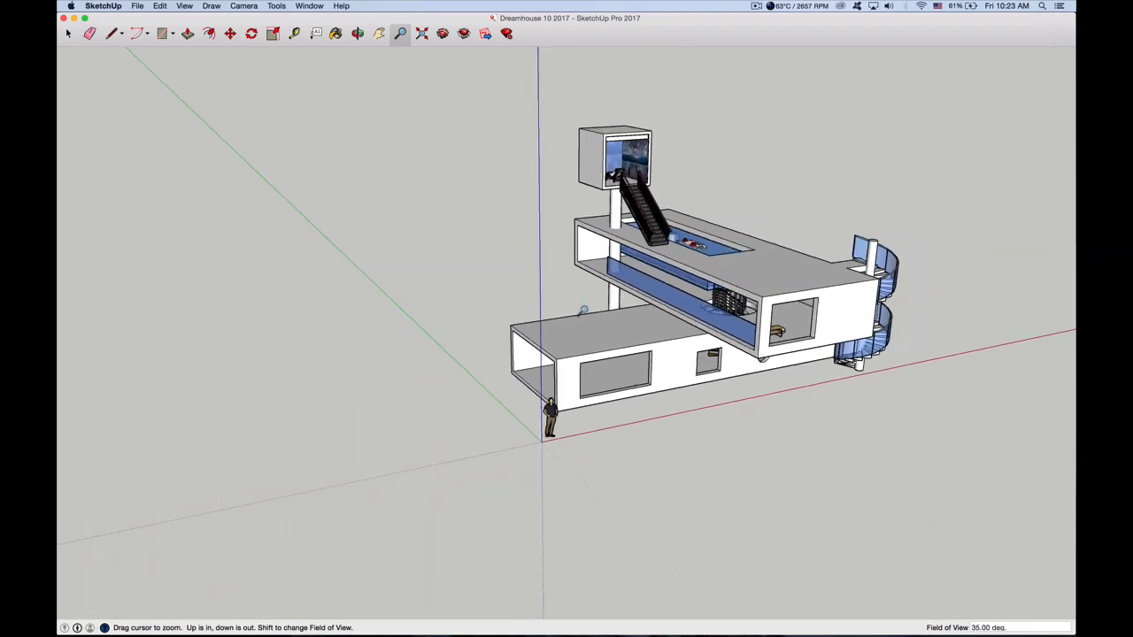
pyautogui.scroll(-2, 583, 311)
pyautogui.scroll(5, 583, 310)
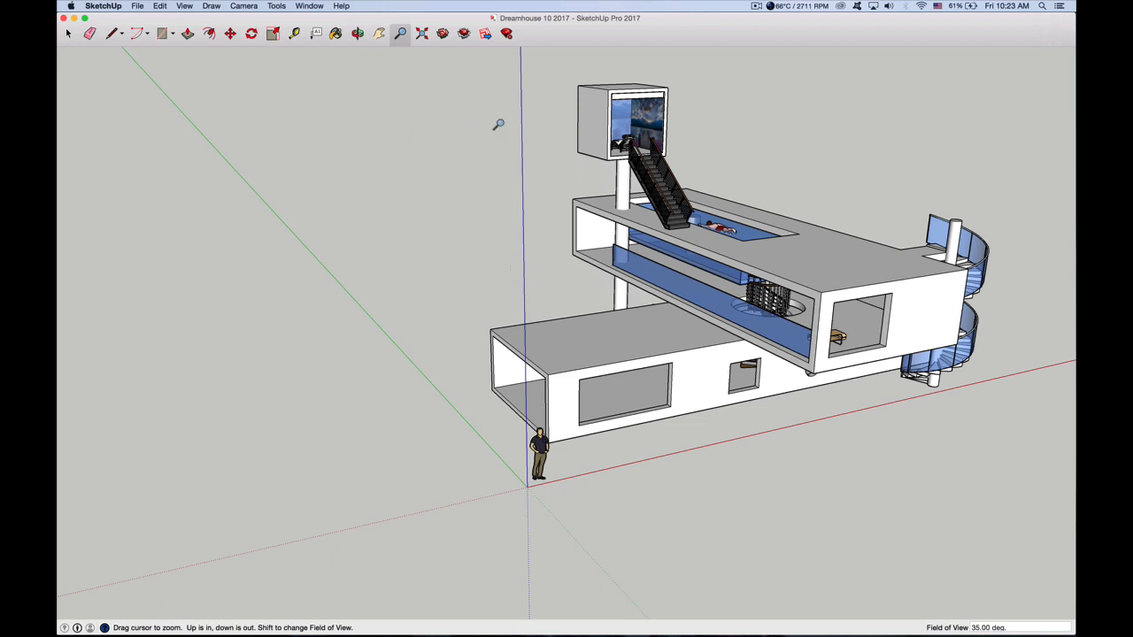
pyautogui.press('h')
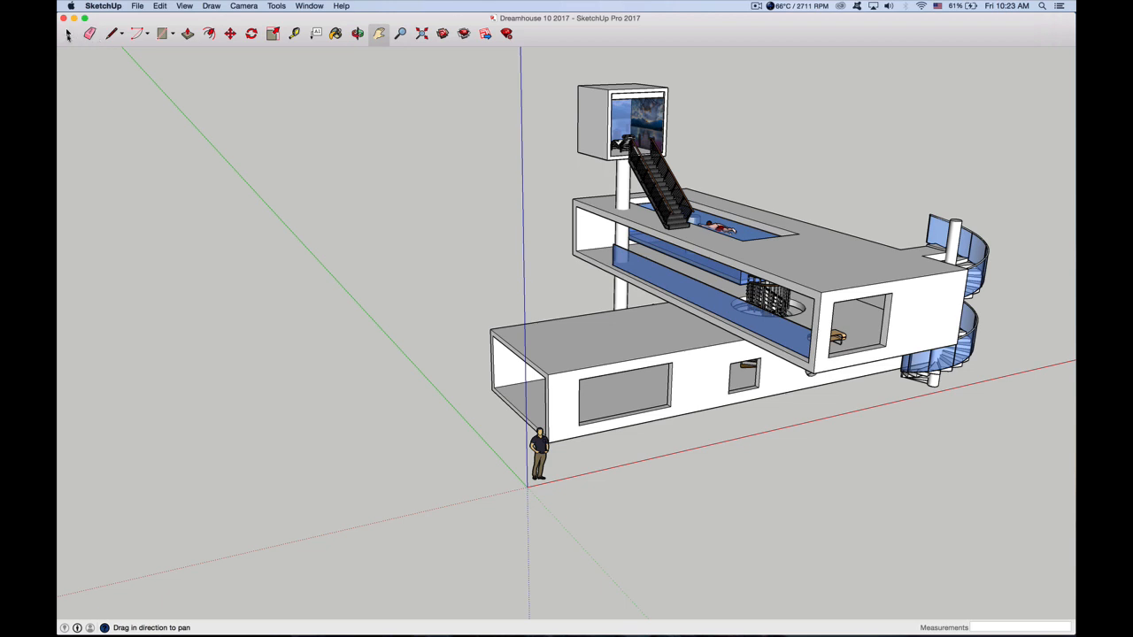
pyautogui.click(68, 34)
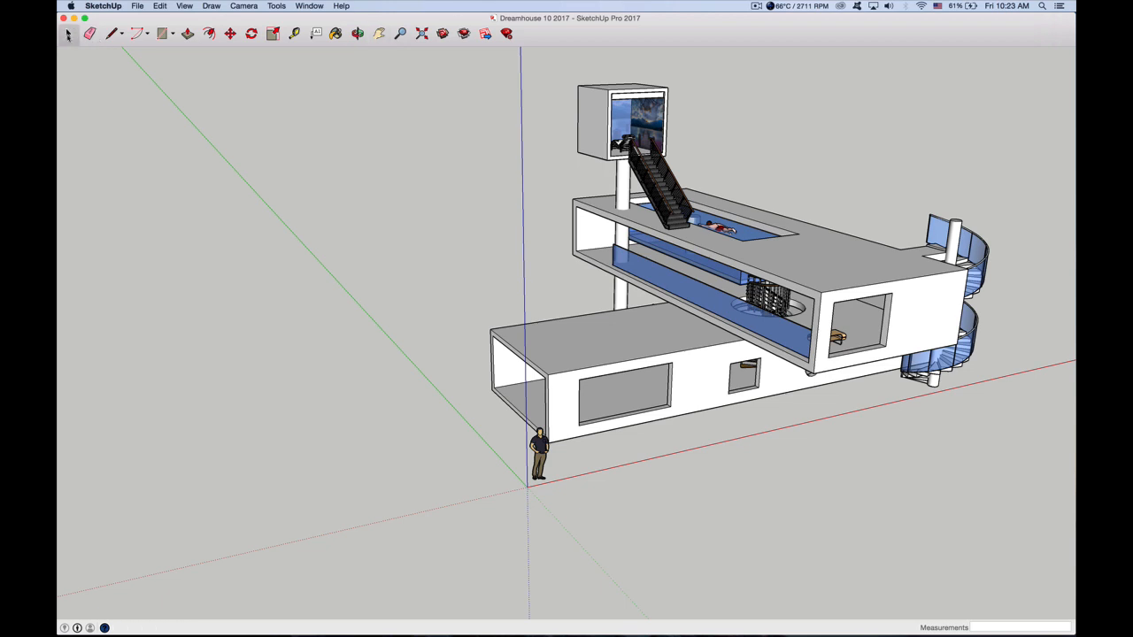
# Draw a rectangle about 36' 10" by 17' 7" on the ground beside the house
pyautogui.click(162, 34)
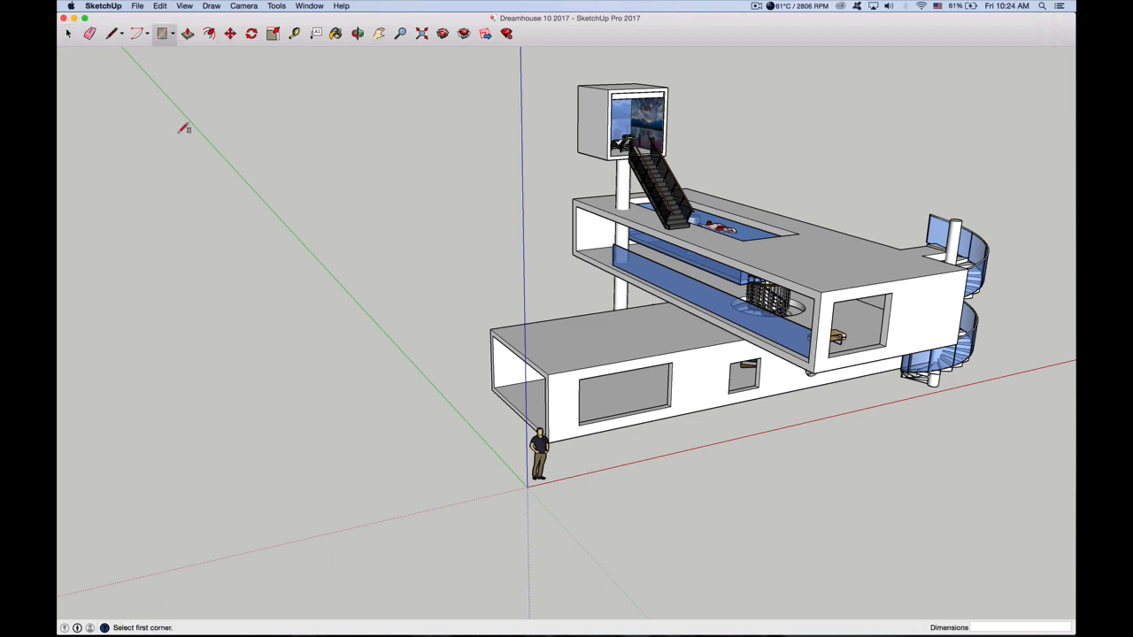
pyautogui.click(82, 549)
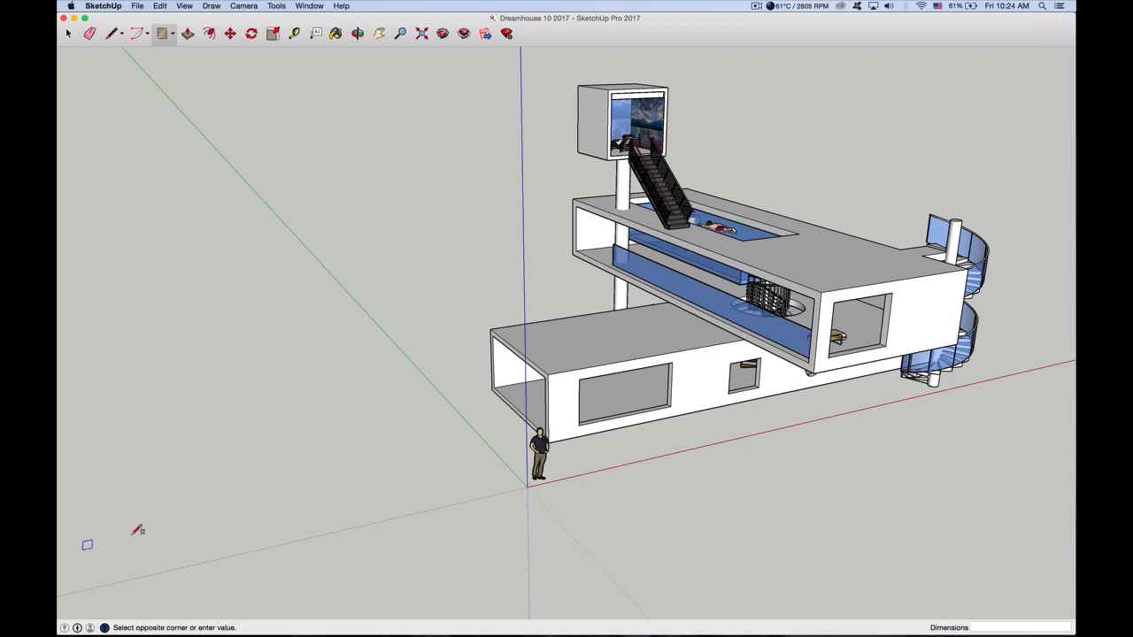
pyautogui.click(424, 407)
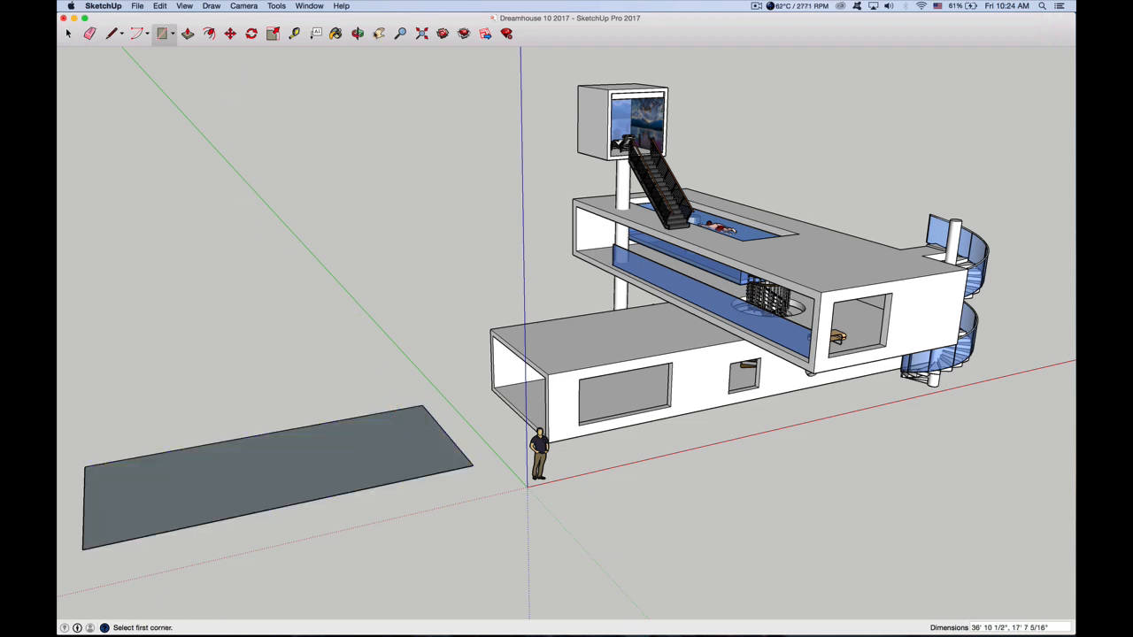
# Erase all four edges of the ground rectangle beside the house
pyautogui.click(379, 33)
pyautogui.moveTo(362, 469); pyautogui.dragTo(469, 445)
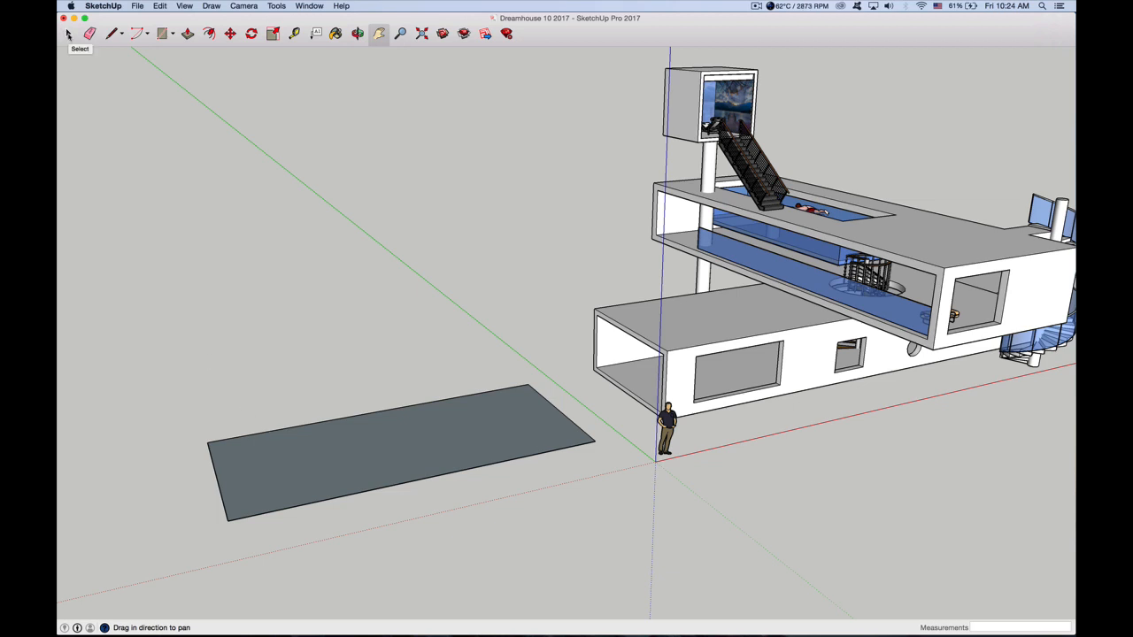
pyautogui.click(90, 34)
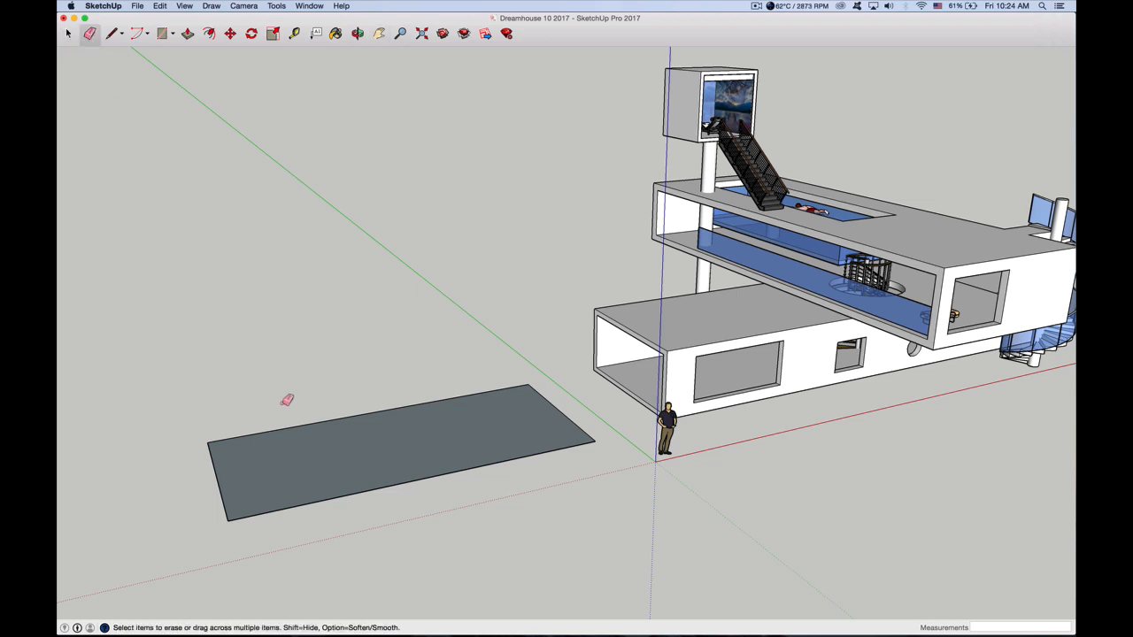
pyautogui.click(217, 447)
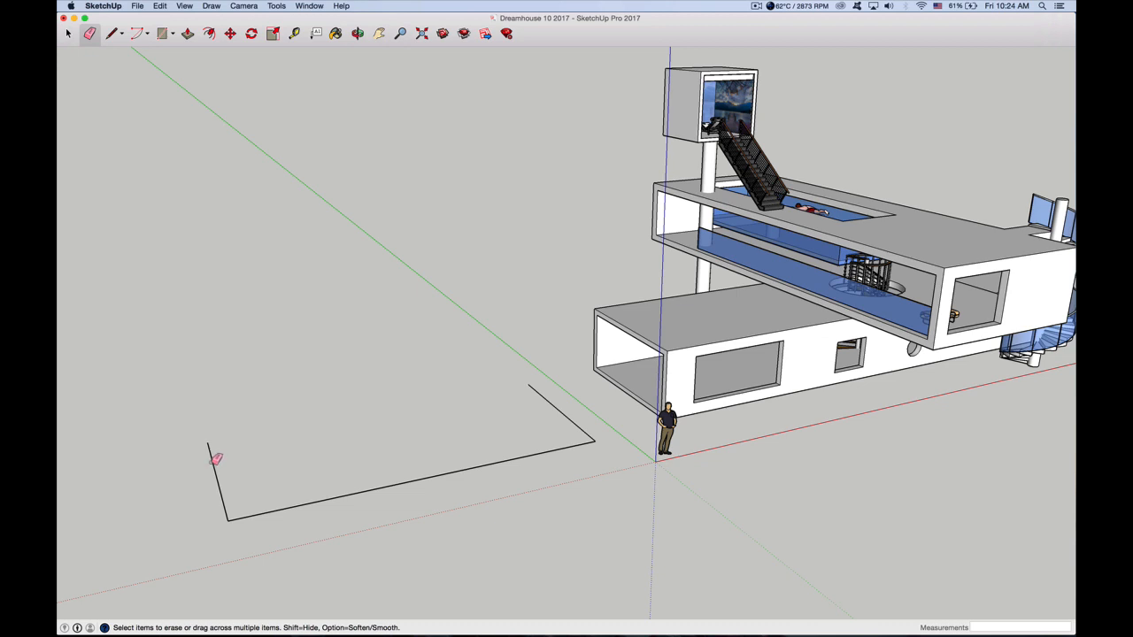
pyautogui.click(215, 468)
pyautogui.click(276, 510)
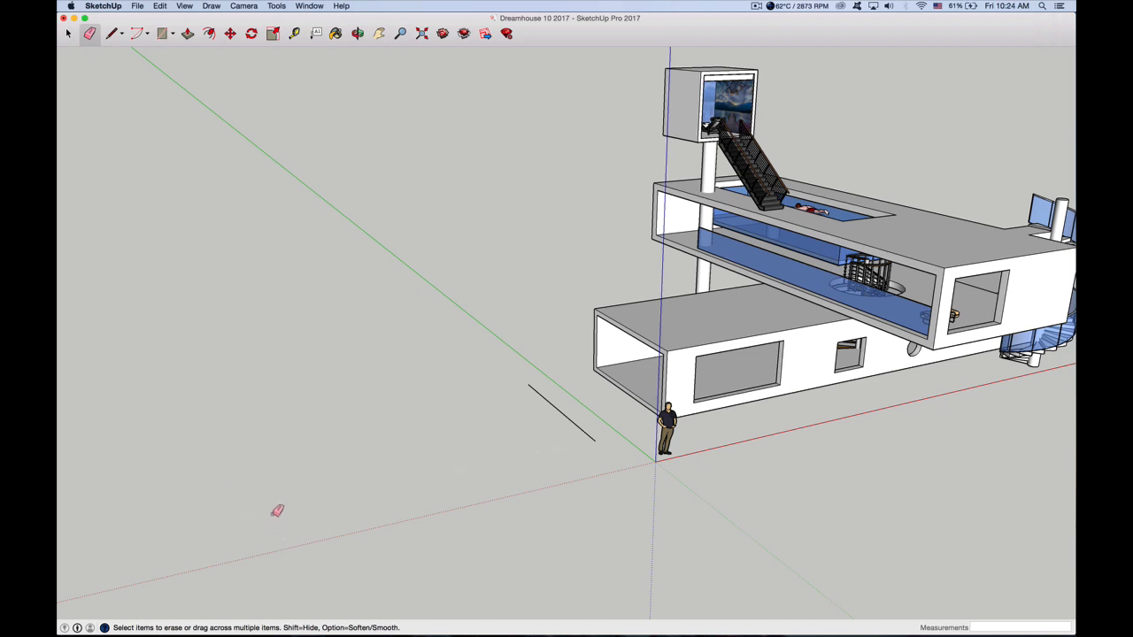
pyautogui.click(580, 426)
# Draw a ground rectangle about 48' 2" by 17' 9" beside the house, starting near the green axis
pyautogui.click(162, 35)
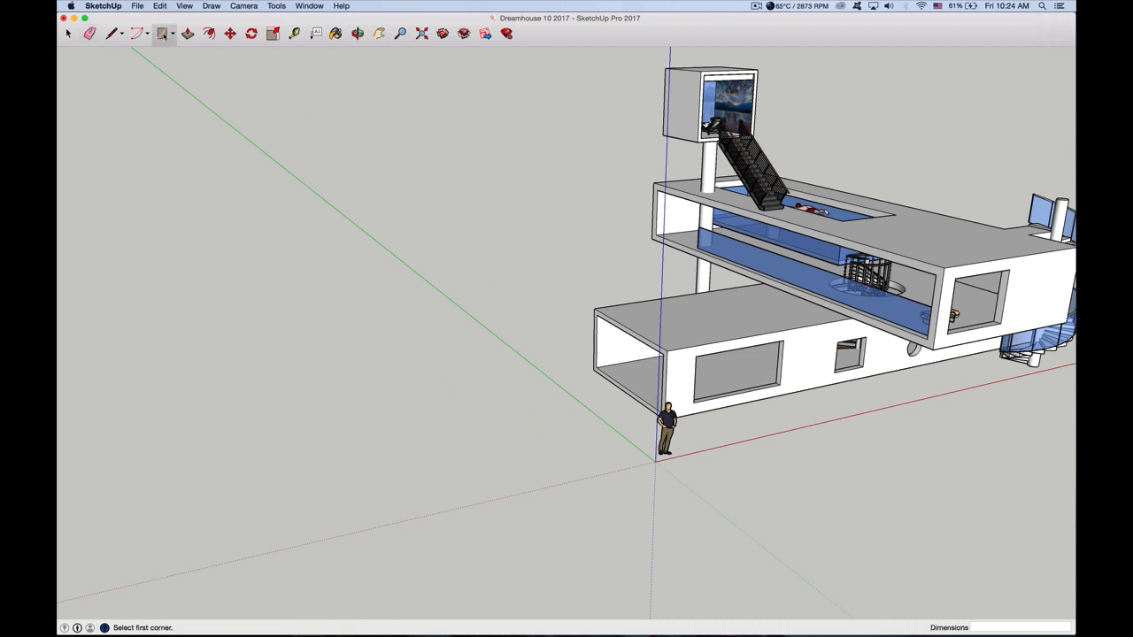
pyautogui.click(527, 384)
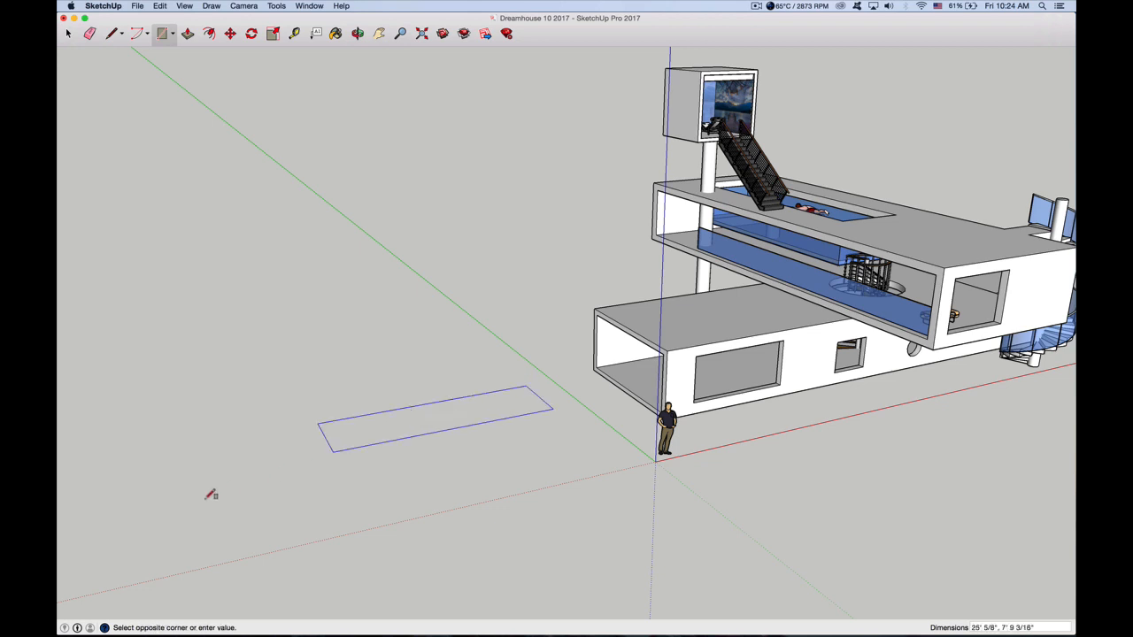
pyautogui.click(83, 554)
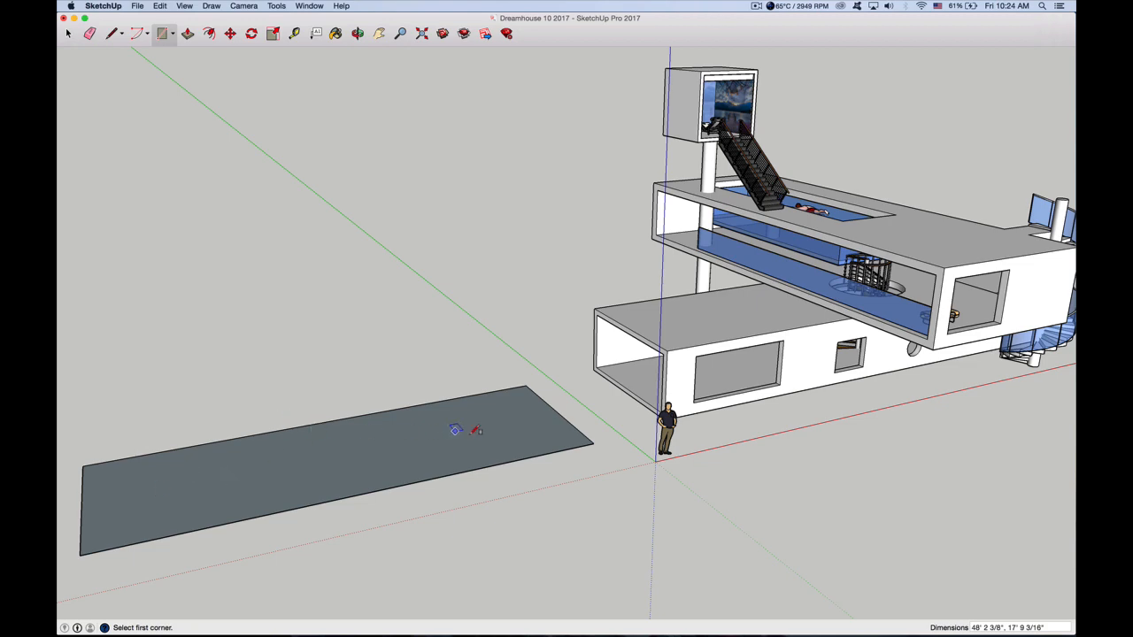
# Push/Pull the ground rectangle up about 7' 9" into a solid box
pyautogui.press('o')
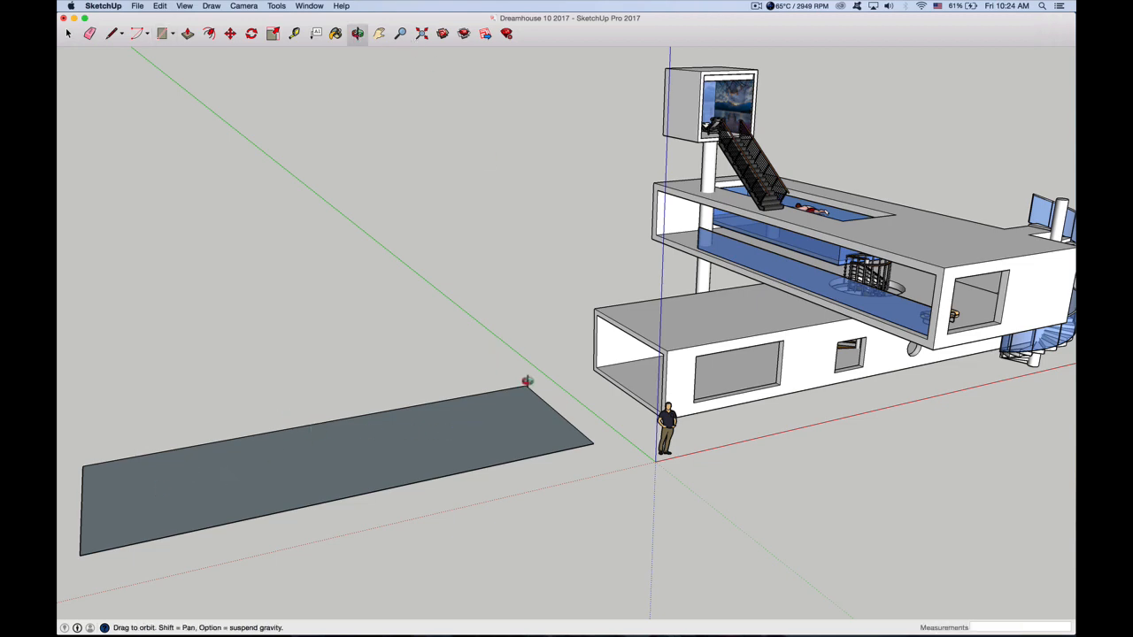
pyautogui.moveTo(525, 384); pyautogui.dragTo(539, 457)
pyautogui.press('h')
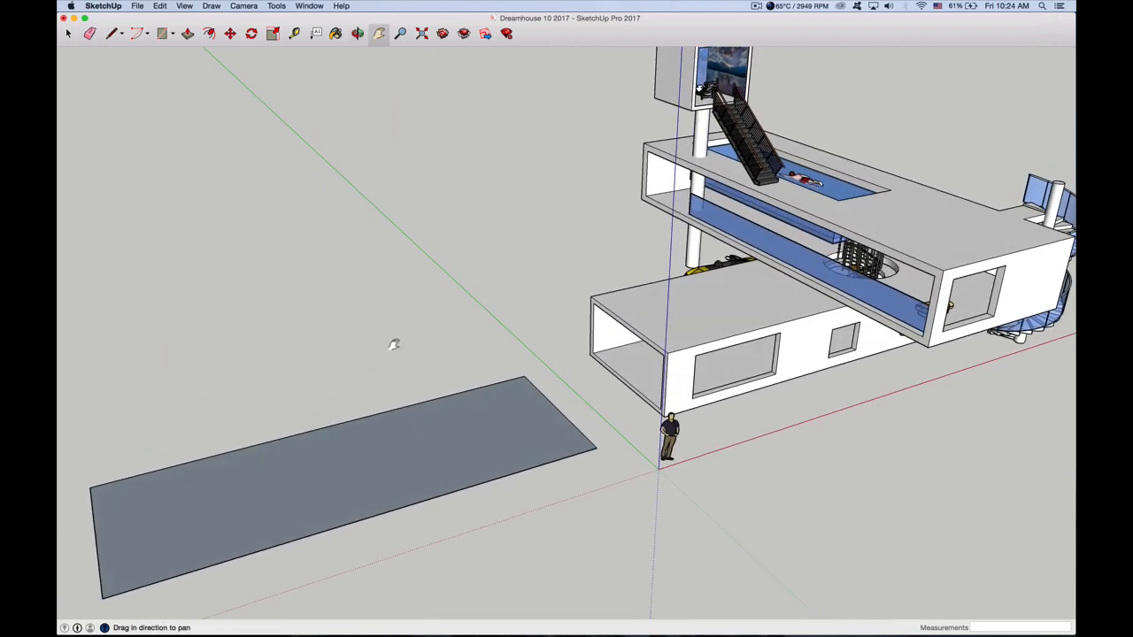
pyautogui.moveTo(392, 344); pyautogui.dragTo(430, 313)
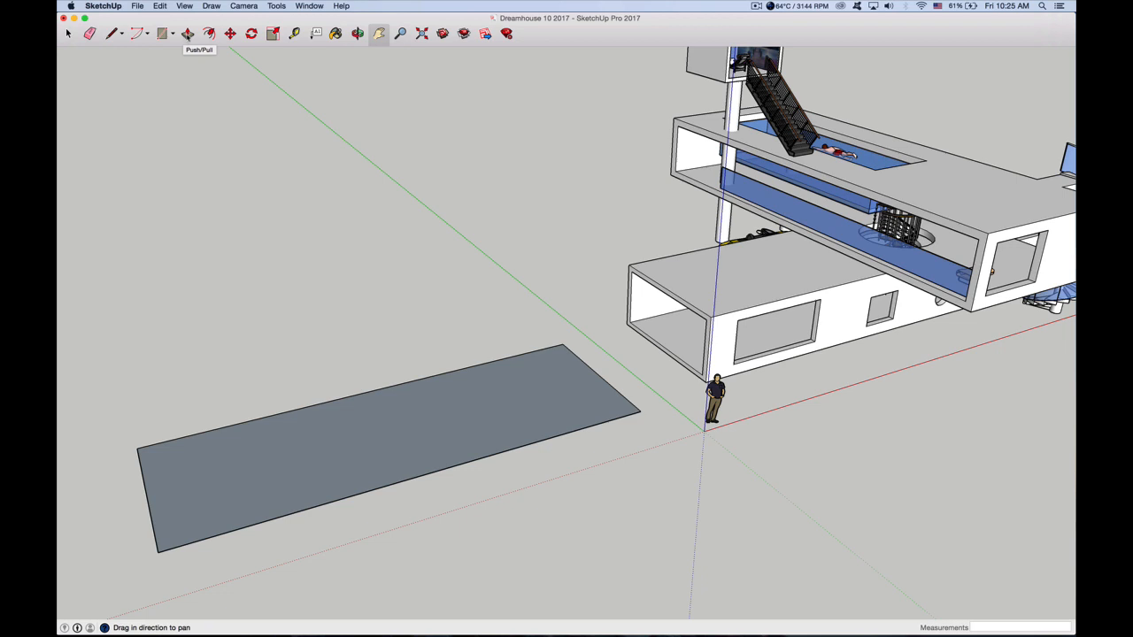
pyautogui.click(188, 35)
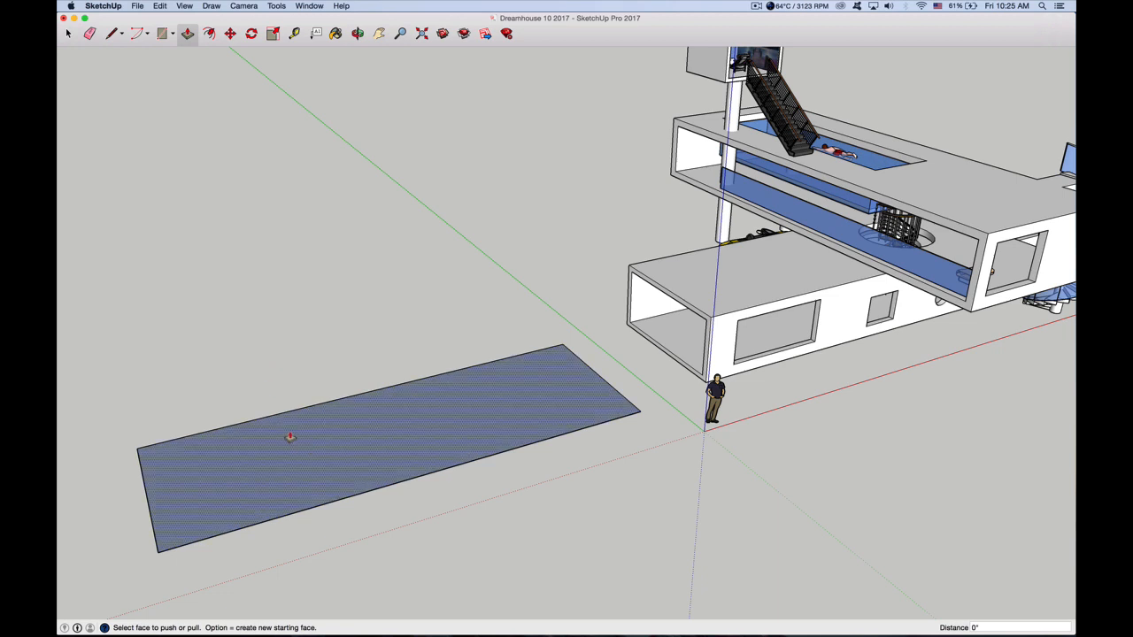
pyautogui.moveTo(301, 451); pyautogui.dragTo(310, 382)
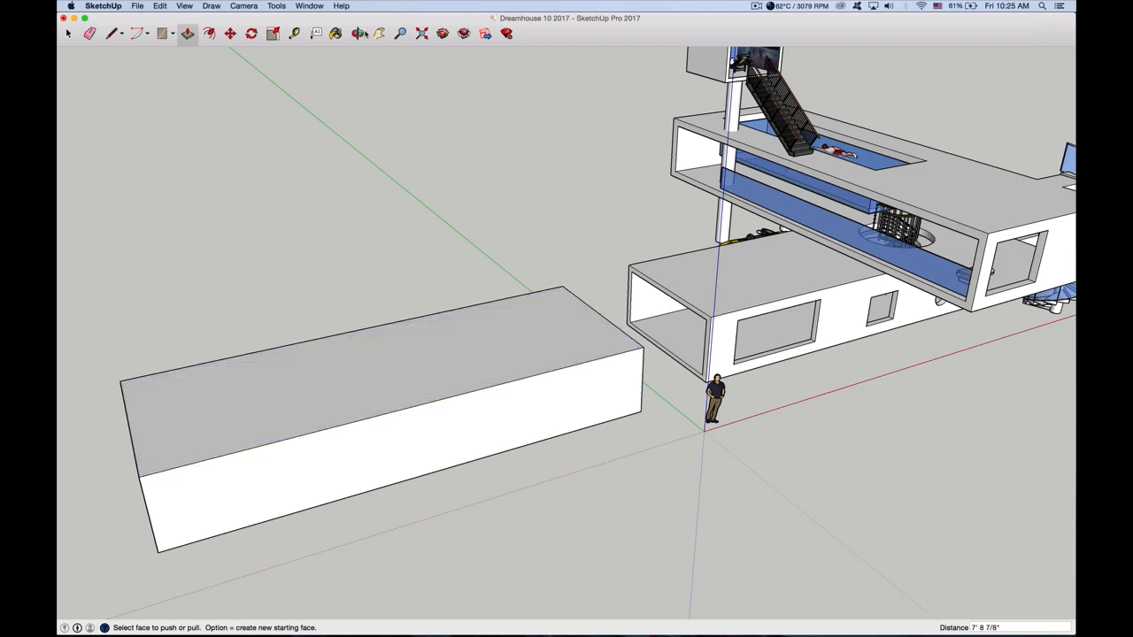
# Draw an inset rectangle about 16' 2" by 6' 5" on the box's short end face, leaving a thin border
pyautogui.press('o')
pyautogui.moveTo(331, 372); pyautogui.dragTo(336, 404)
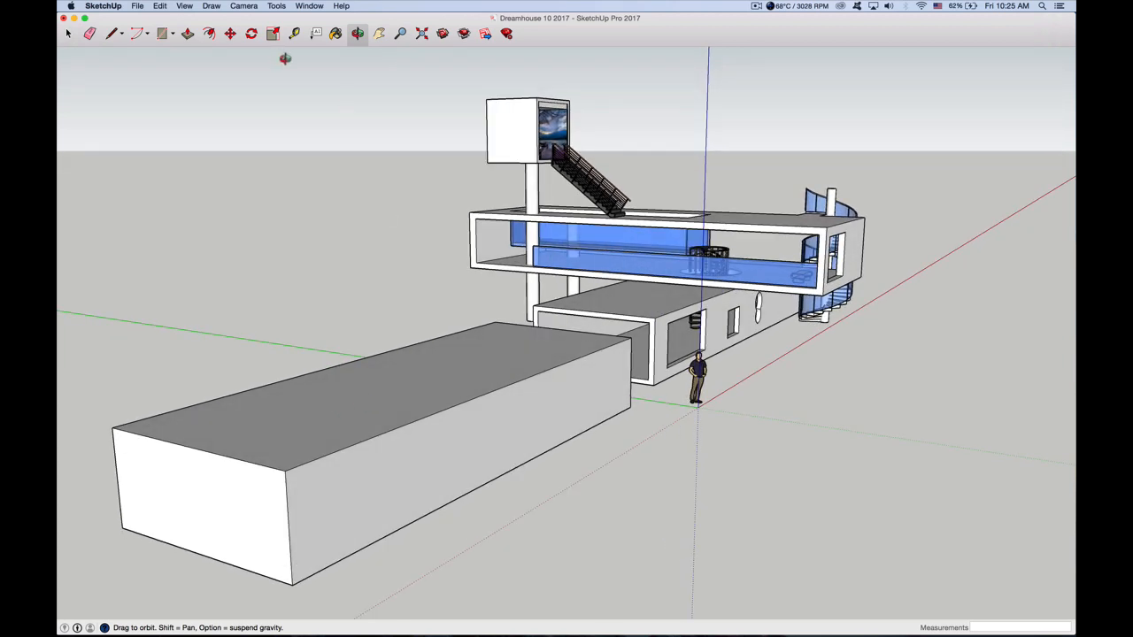
pyautogui.click(379, 33)
pyautogui.moveTo(353, 434); pyautogui.dragTo(643, 350)
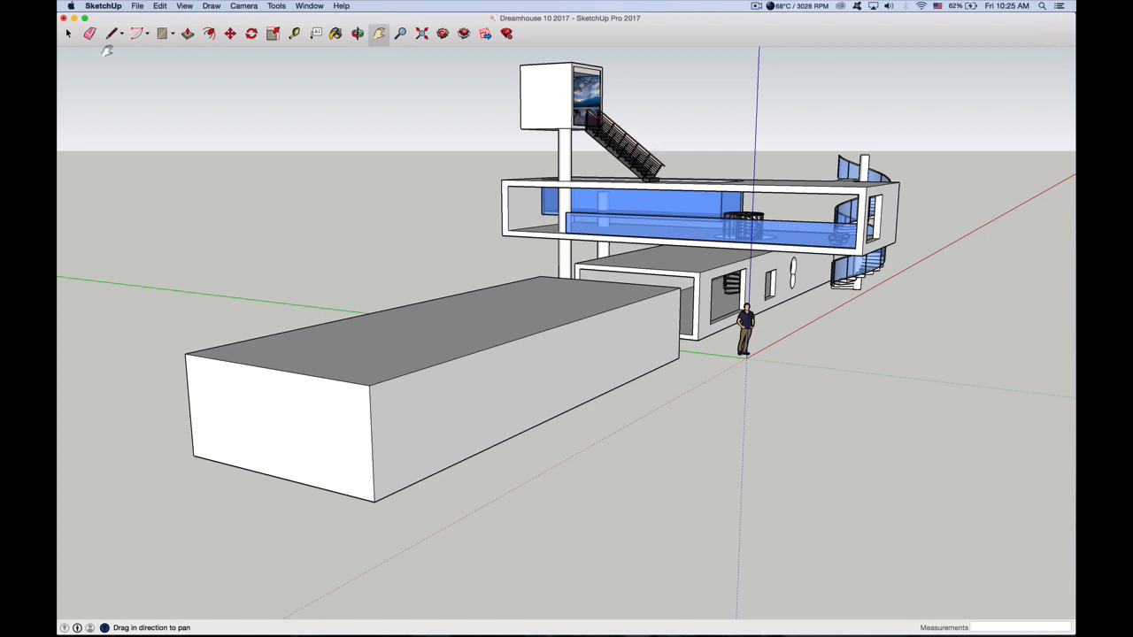
pyautogui.click(162, 34)
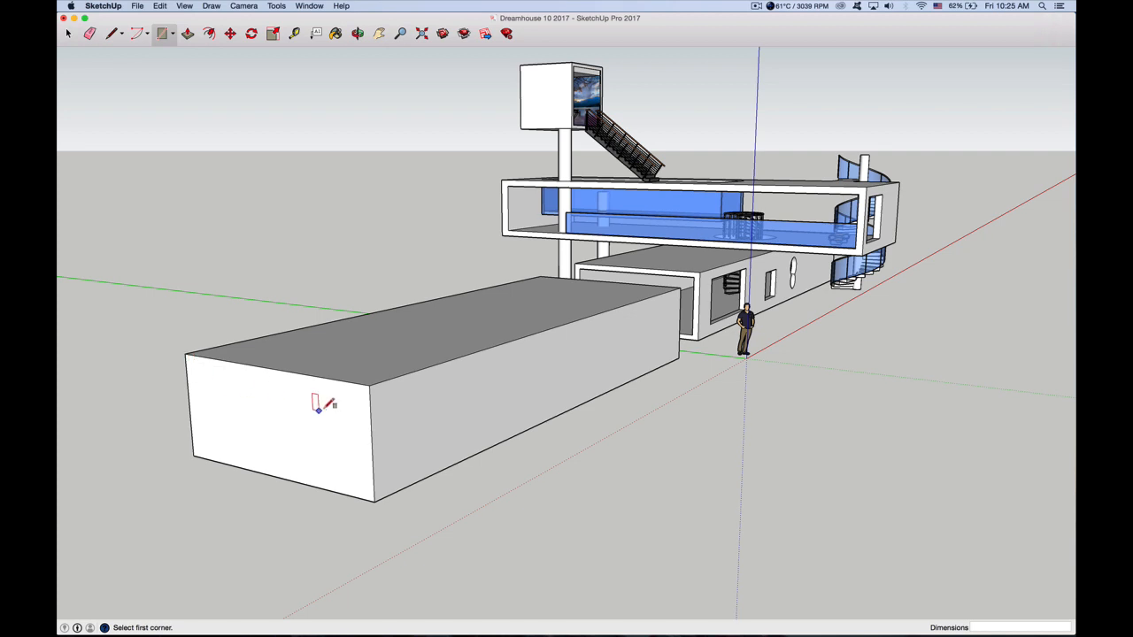
pyautogui.click(194, 363)
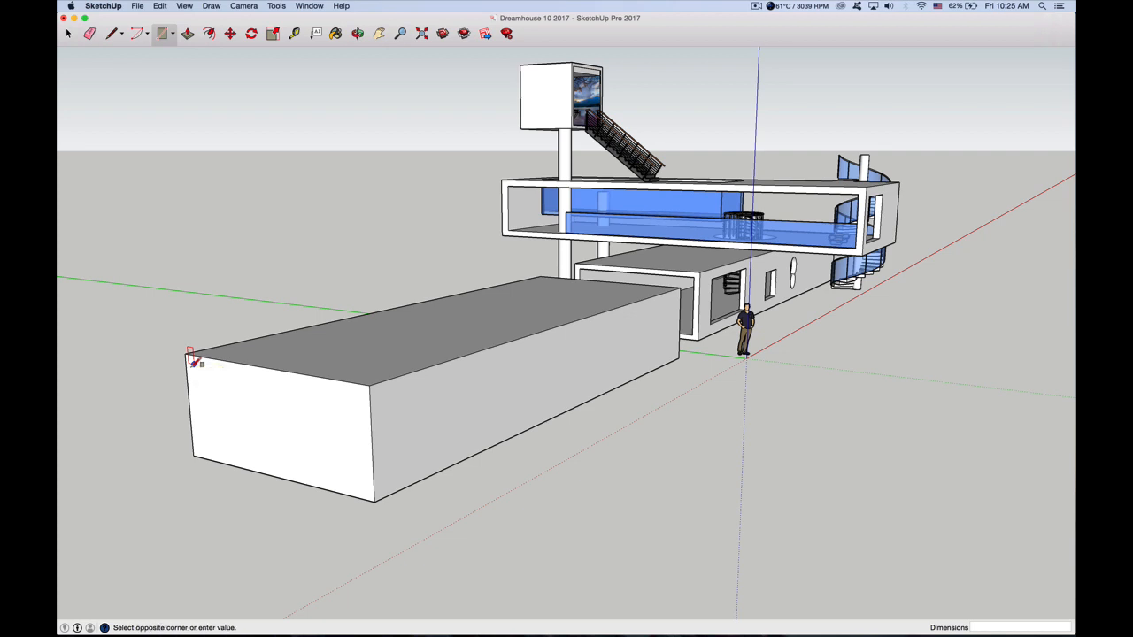
pyautogui.click(366, 489)
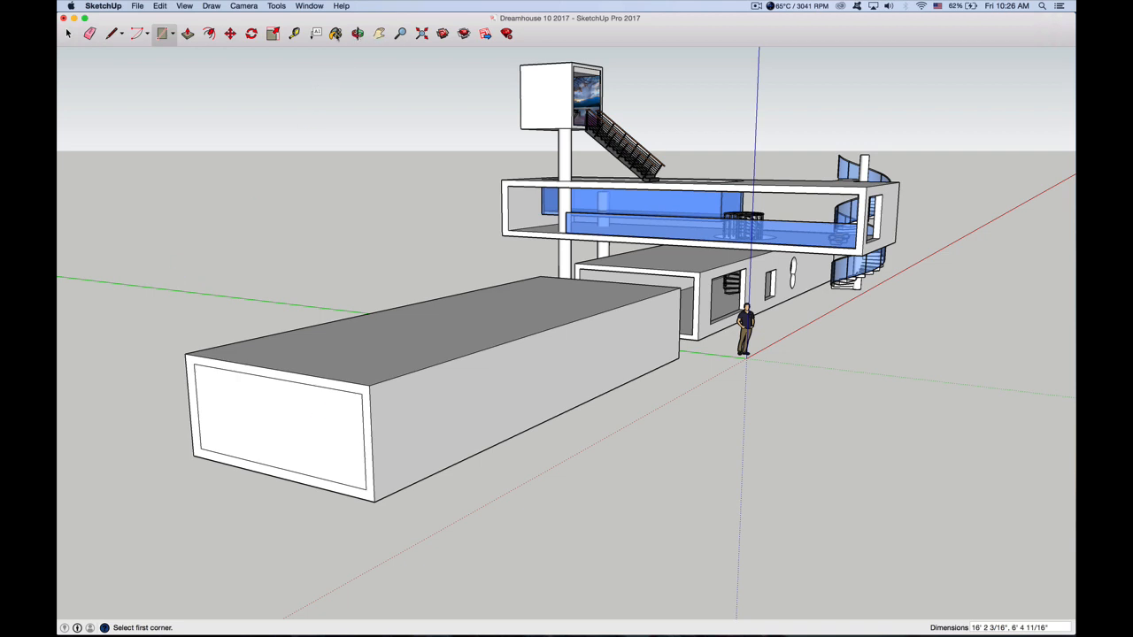
# Try to Push/Pull the inset end face about 53' 3" lengthwise through the box
pyautogui.click(358, 32)
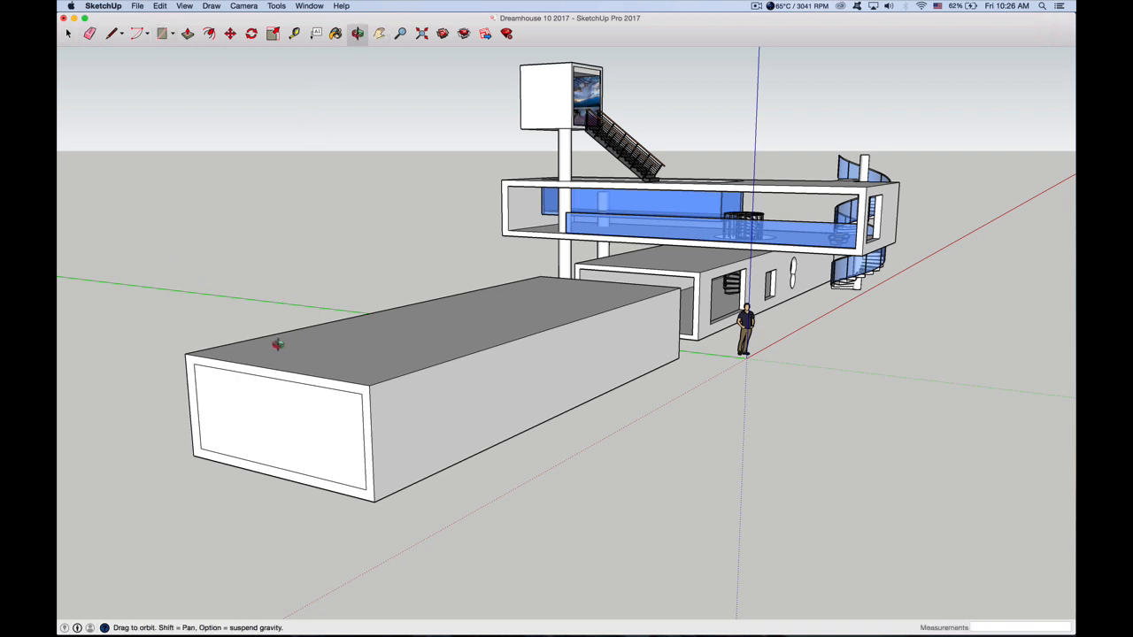
pyautogui.moveTo(277, 344); pyautogui.dragTo(620, 359)
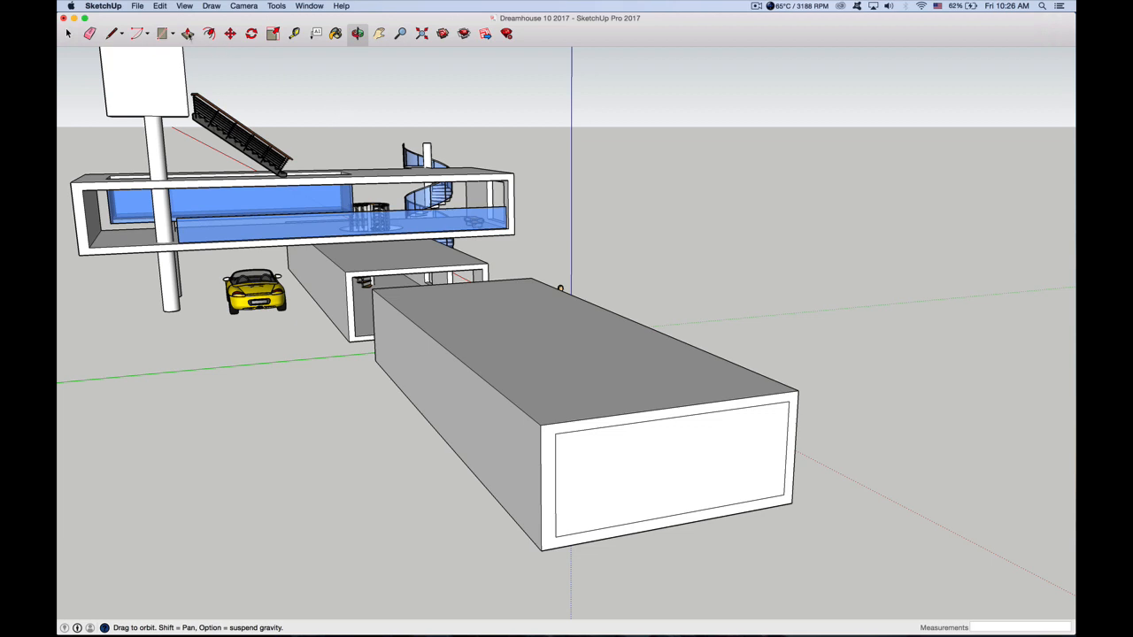
pyautogui.click(188, 32)
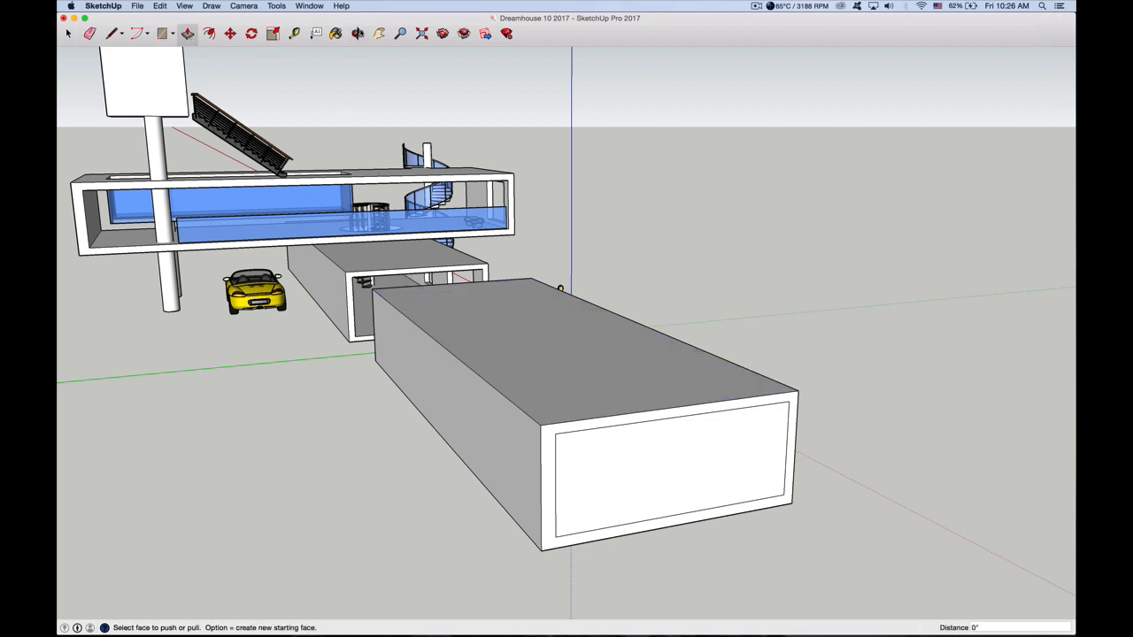
pyautogui.moveTo(639, 483); pyautogui.dragTo(554, 415, button='middle')
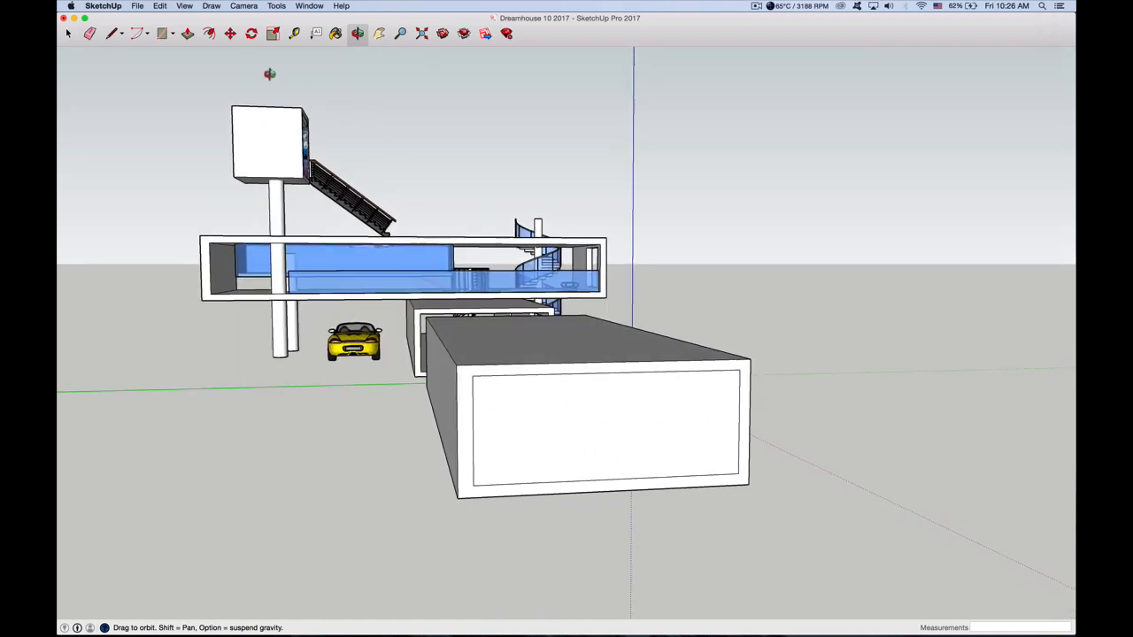
pyautogui.click(187, 32)
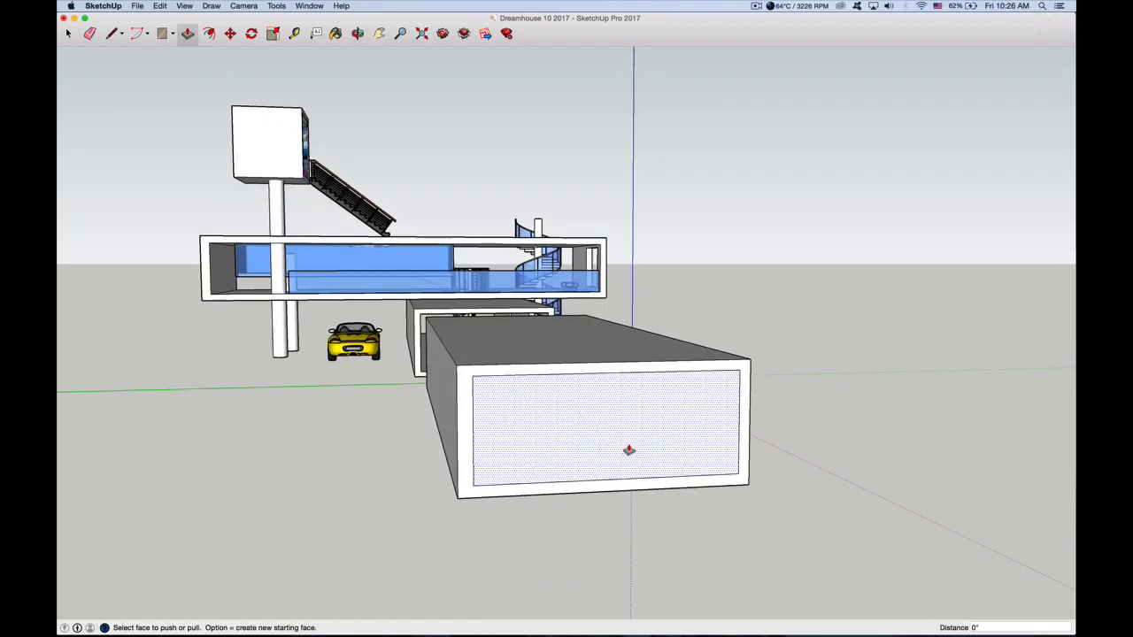
pyautogui.moveTo(688, 452); pyautogui.dragTo(519, 387)
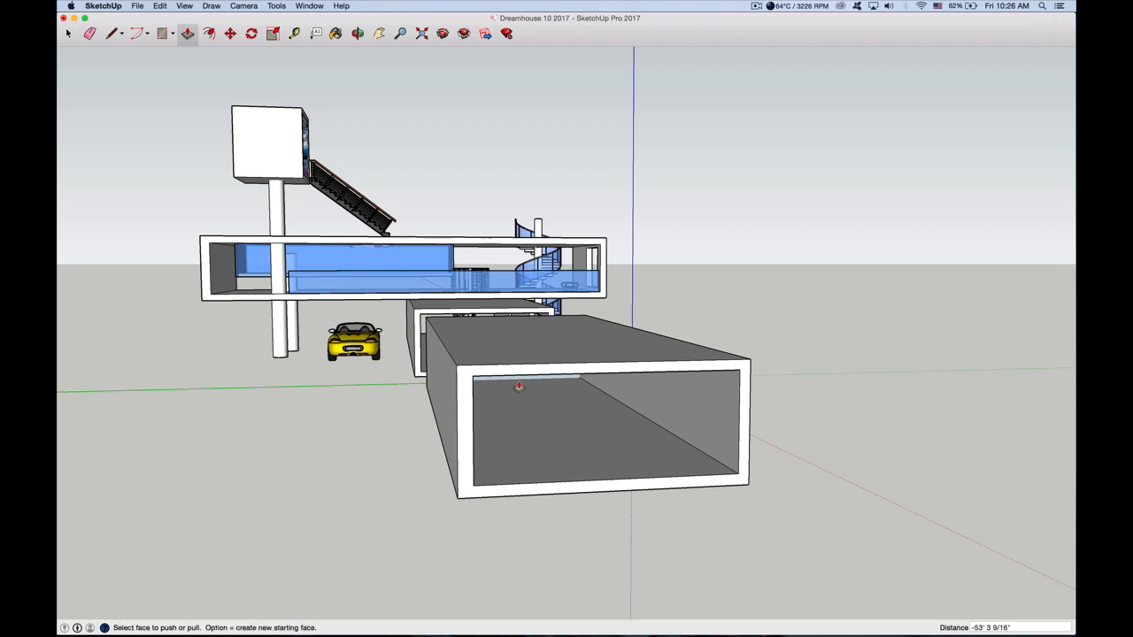
# Undo the last Push/Pull of the inset end face
pyautogui.click(358, 33)
pyautogui.moveTo(538, 394)
pyautogui.mouseDown()
pyautogui.moveTo(501, 354)
pyautogui.moveTo(521, 366)
pyautogui.moveTo(742, 388)
pyautogui.moveTo(541, 380)
pyautogui.mouseUp()
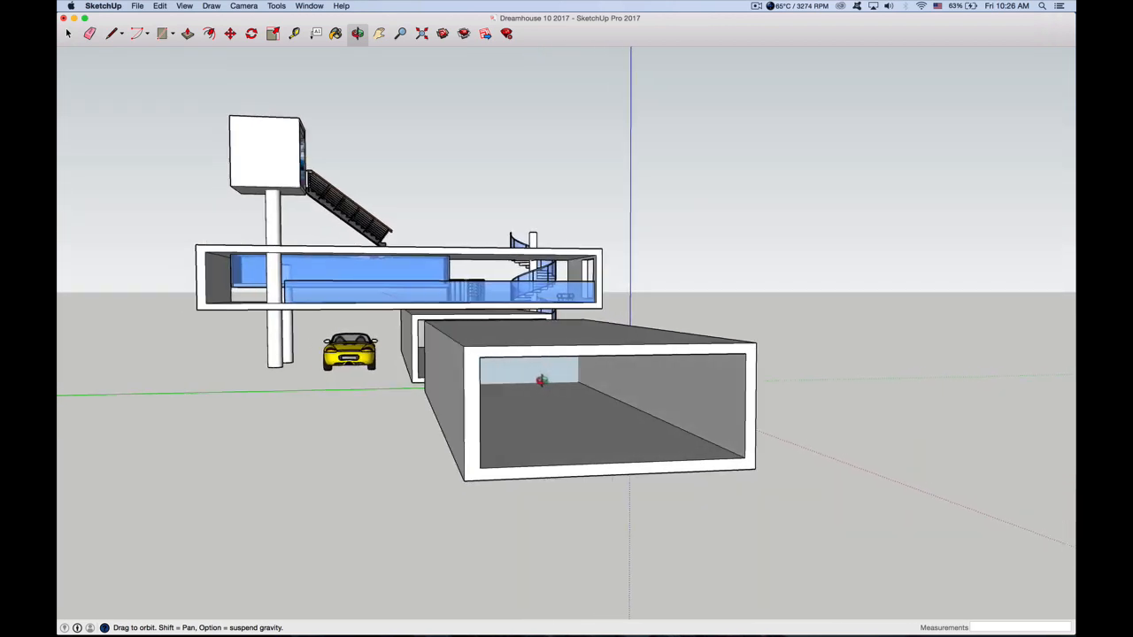
pyautogui.click(159, 5)
pyautogui.click(165, 21)
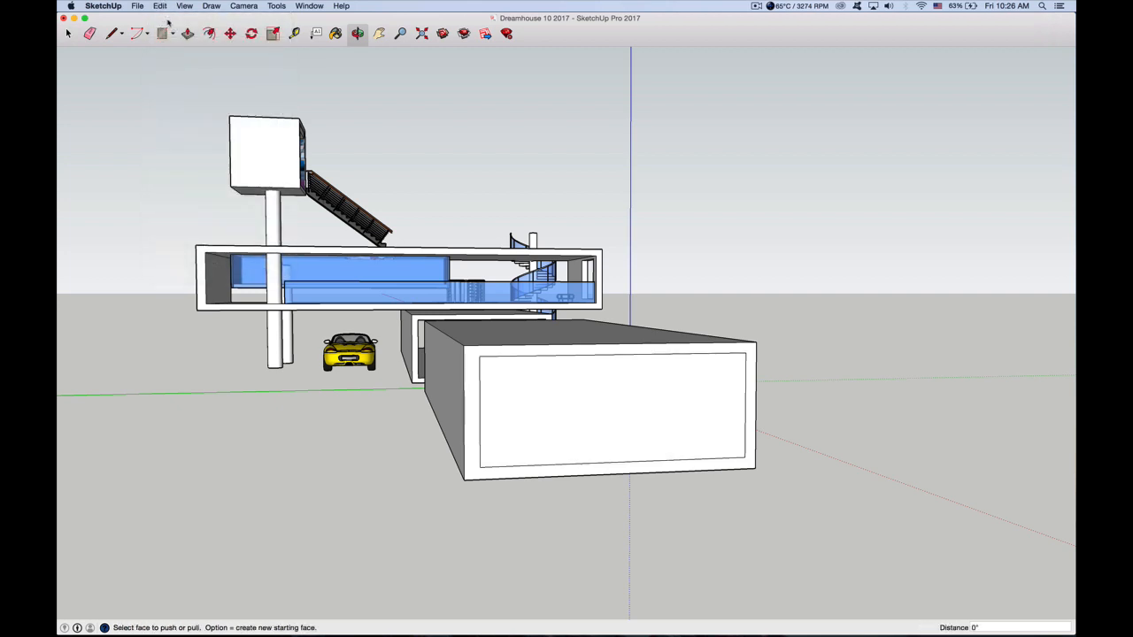
# Push/Pull the inset end face about 48' 2" to the box's far end, hollowing it into an open tube
pyautogui.click(187, 34)
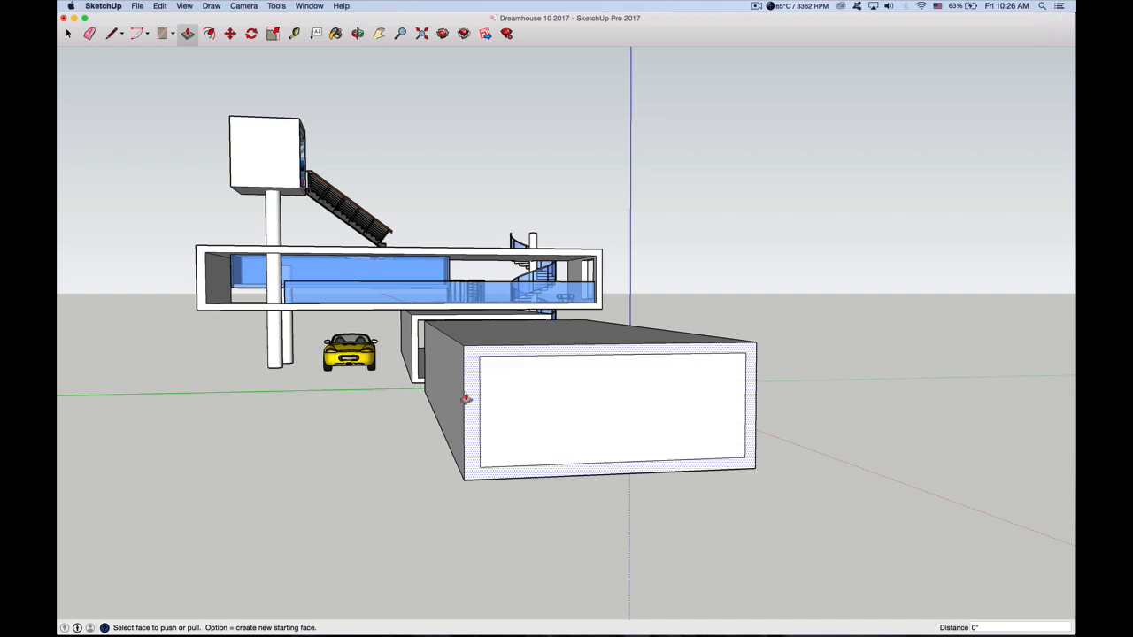
pyautogui.moveTo(707, 441); pyautogui.dragTo(518, 376)
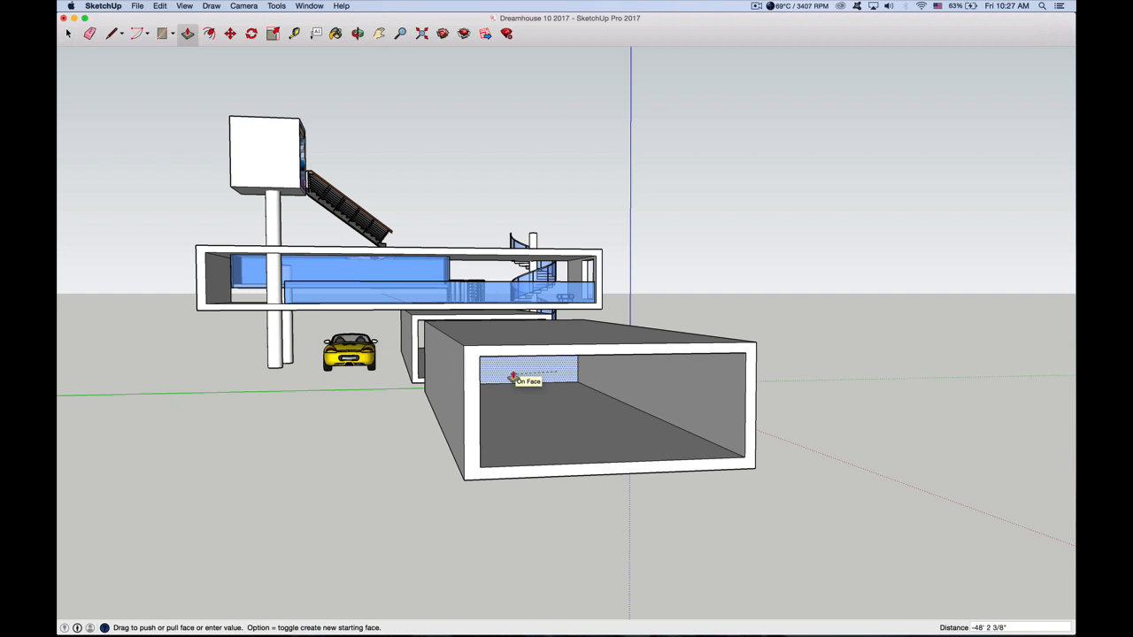
pyautogui.click(512, 378)
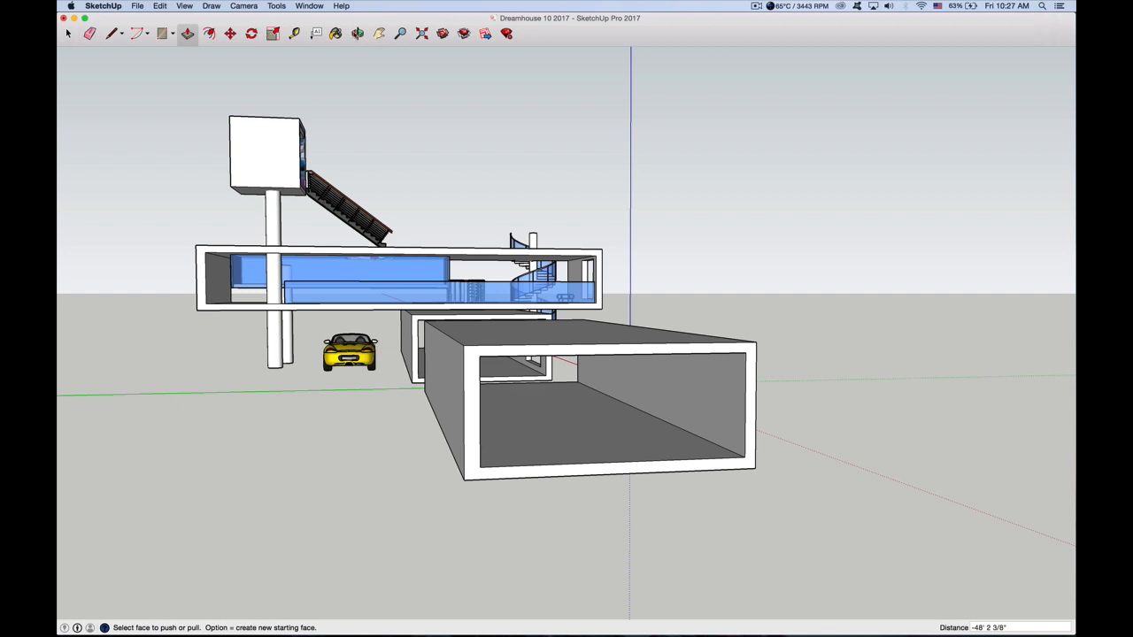
# Push/Pull one interior side wall outward about 1" and the interior floor down about 2 3/8"
pyautogui.press('o')
pyautogui.moveTo(595, 392)
pyautogui.mouseDown()
pyautogui.moveTo(466, 379)
pyautogui.moveTo(612, 420)
pyautogui.moveTo(607, 384)
pyautogui.mouseUp()
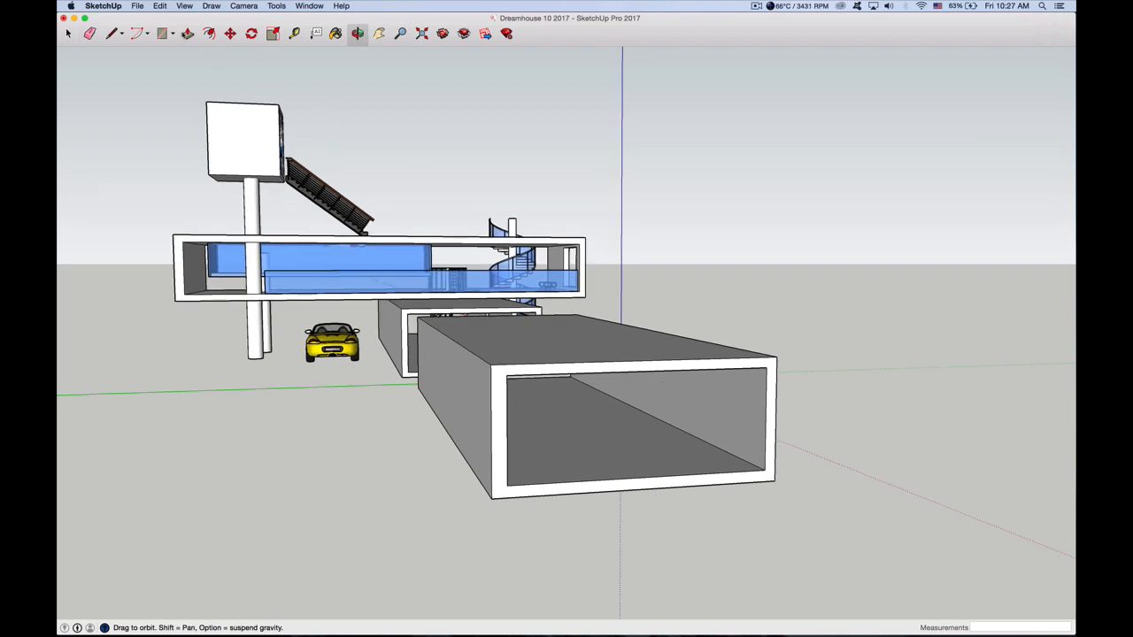
pyautogui.click(188, 33)
pyautogui.click(715, 407)
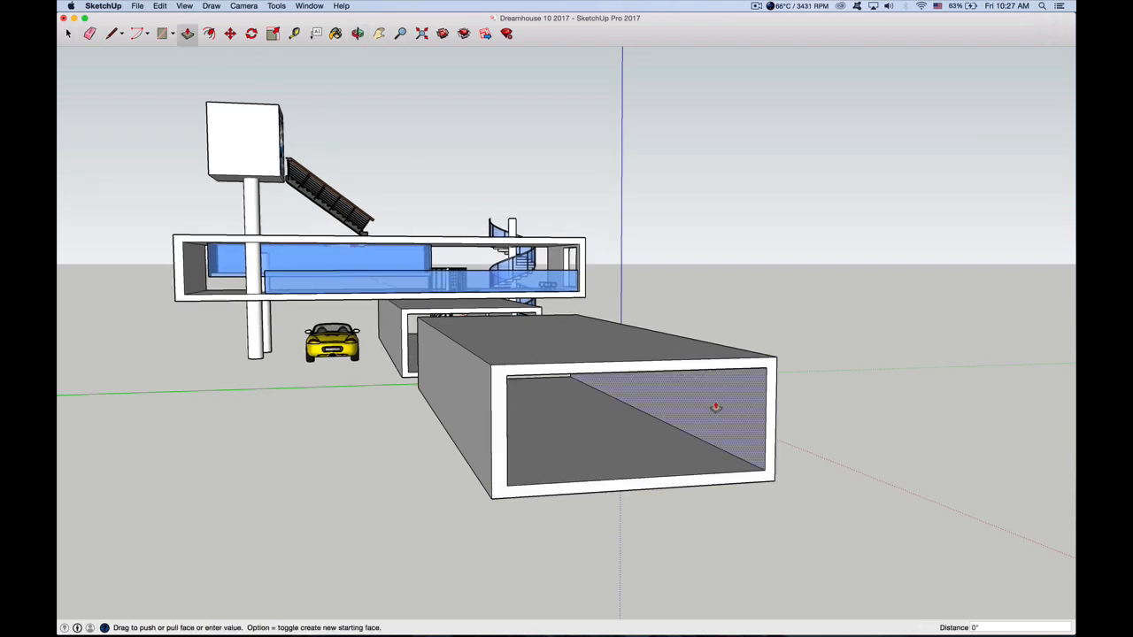
pyautogui.click(634, 439)
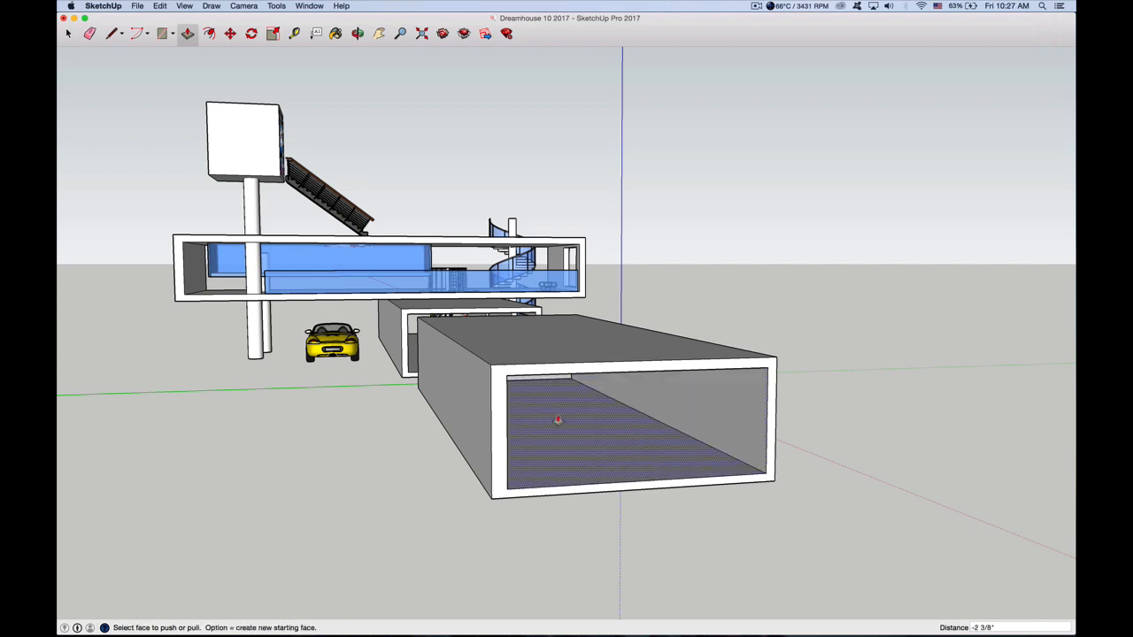
# Push/Pull the opposite interior side wall outward about 3 7/8" to thin it
pyautogui.click(356, 33)
pyautogui.moveTo(624, 390); pyautogui.dragTo(417, 193)
pyautogui.press('p')
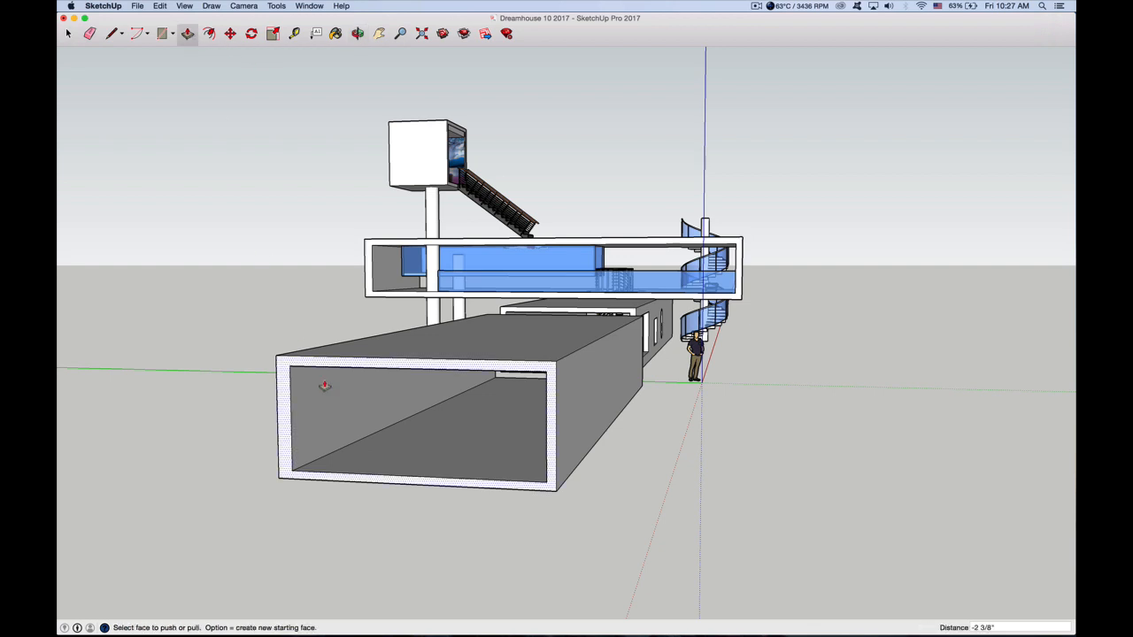
pyautogui.click(341, 400)
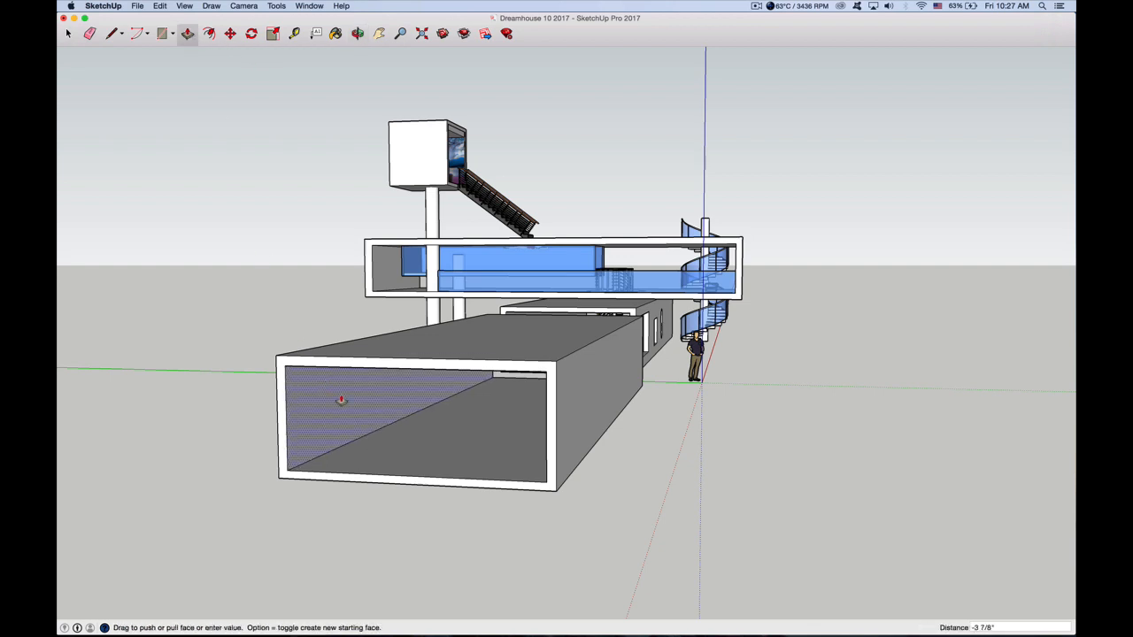
pyautogui.click(339, 398)
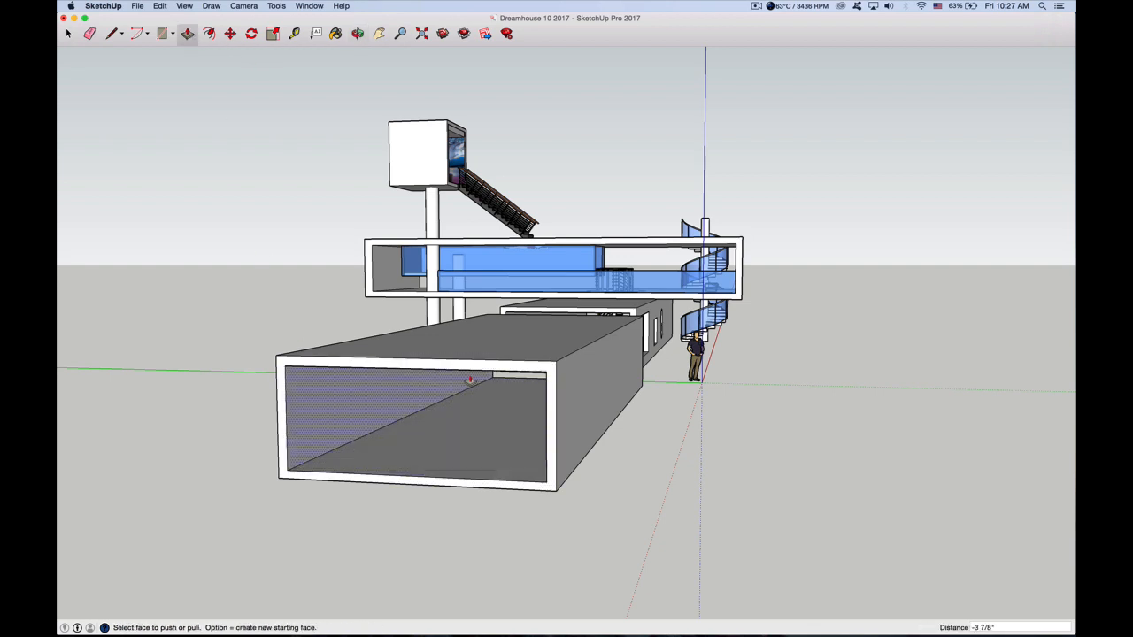
# Draw a rectangle about 10' 1" by 5' 1" on the long side wall near the open end and Push/Pull it about 7" inward as a window
pyautogui.press('o')
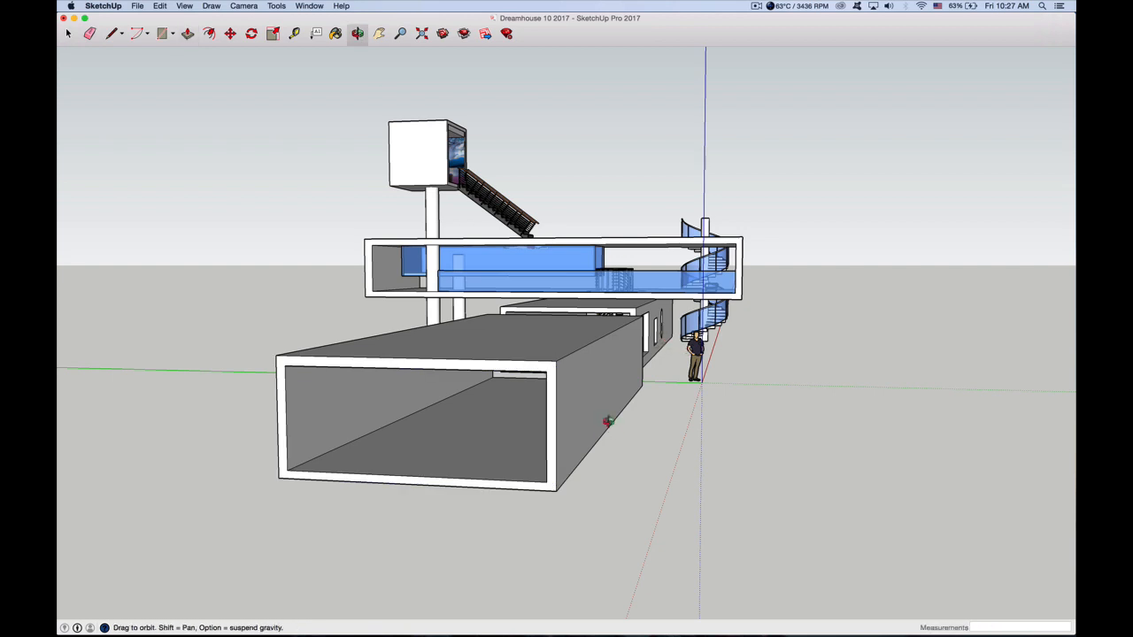
pyautogui.moveTo(522, 432); pyautogui.dragTo(349, 466)
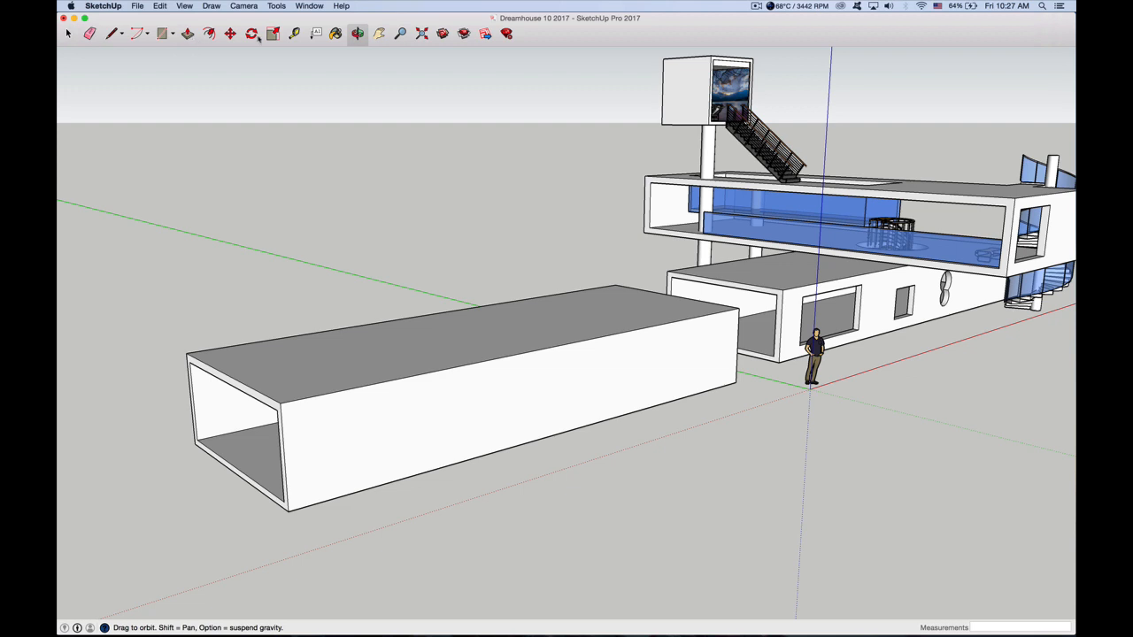
pyautogui.press('r')
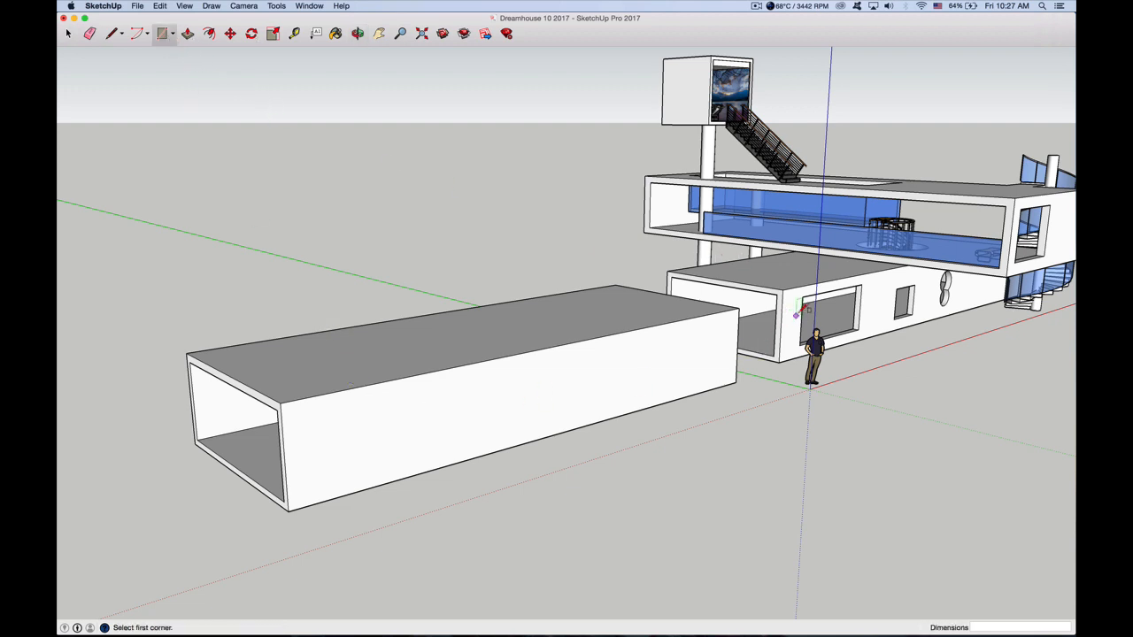
pyautogui.click(333, 407)
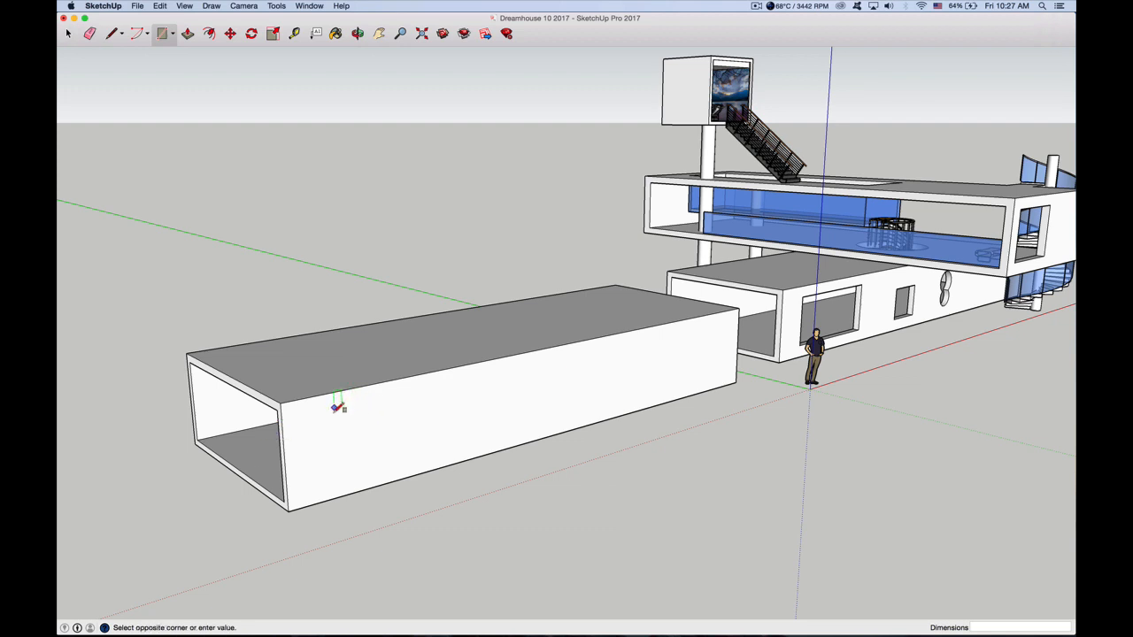
pyautogui.click(457, 443)
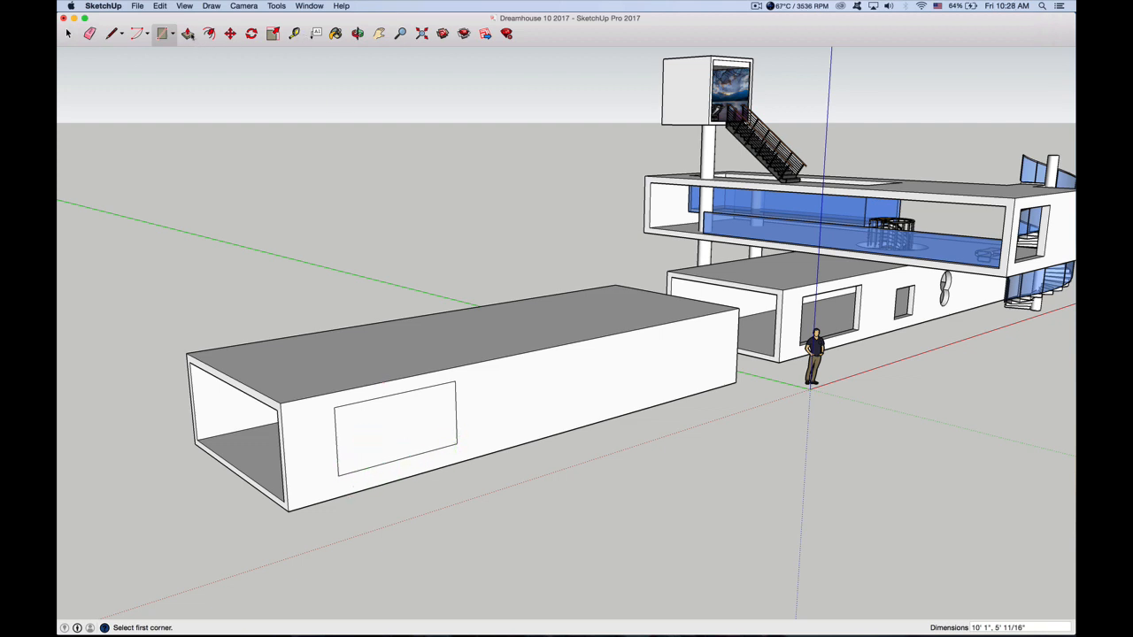
pyautogui.press('p')
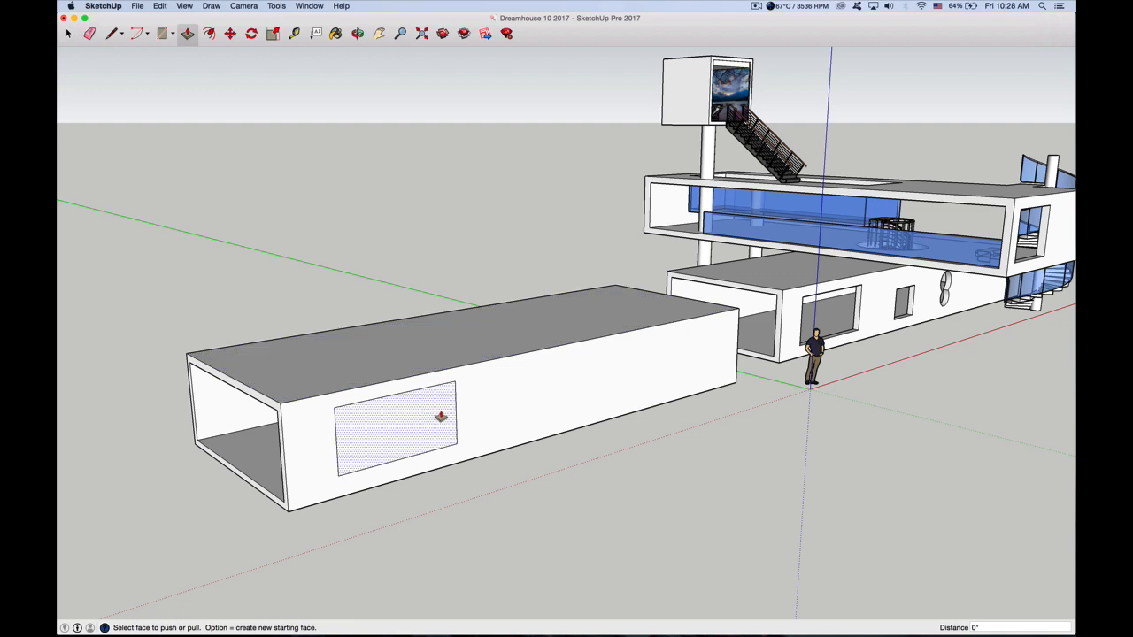
pyautogui.moveTo(440, 413); pyautogui.dragTo(378, 442)
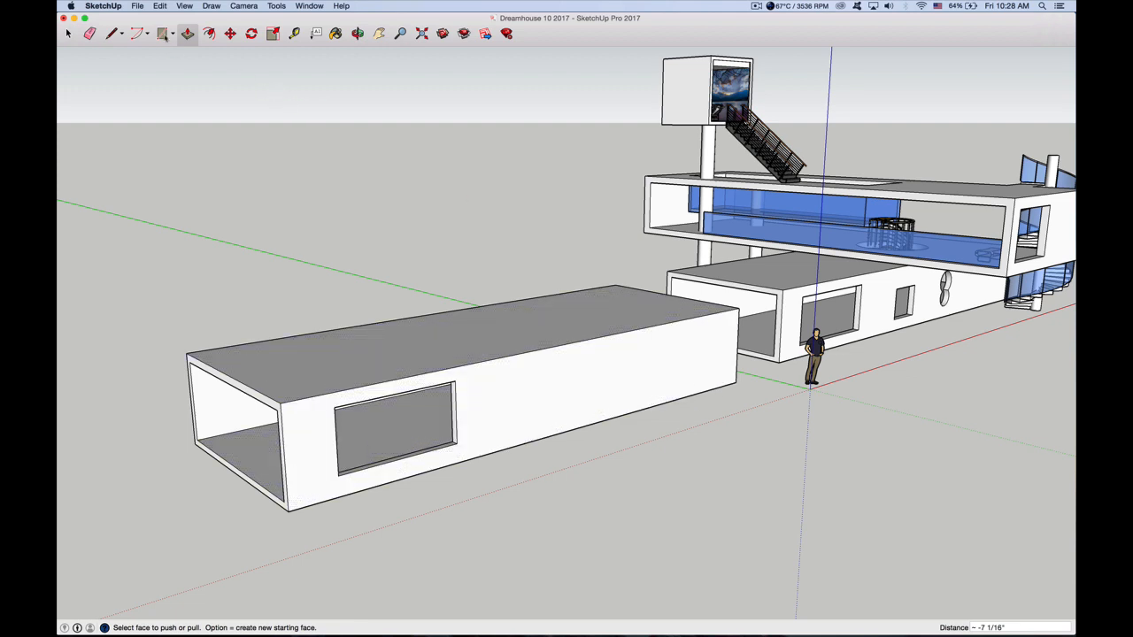
# Cut a second window about 4' 9" by 3' 10" beside the large one, pushing it in about 7"
pyautogui.press('r')
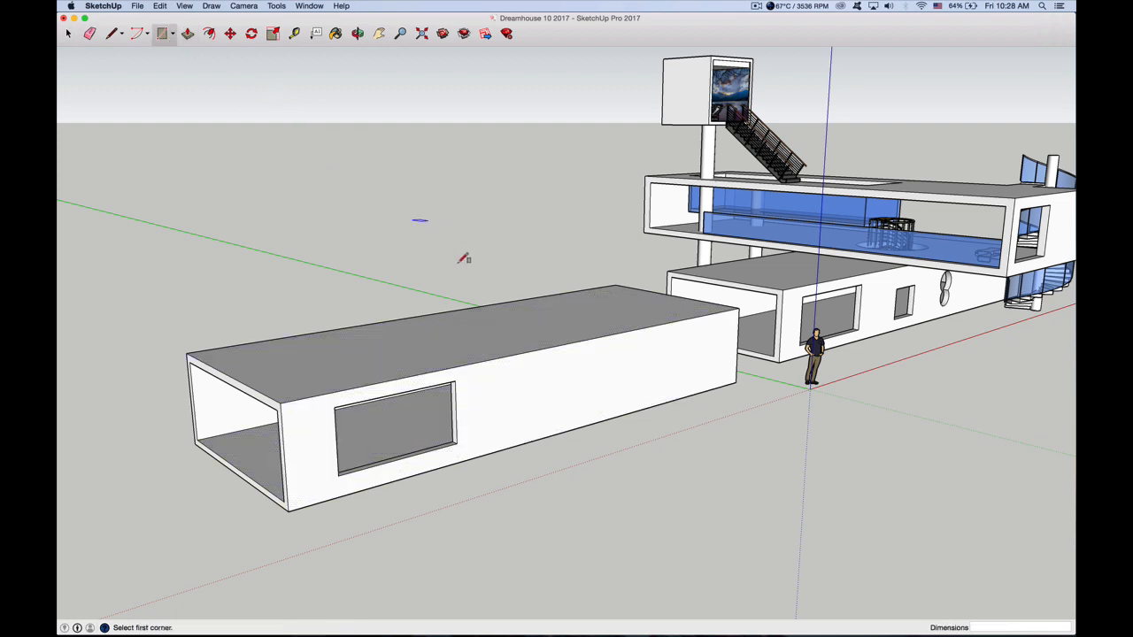
pyautogui.click(511, 382)
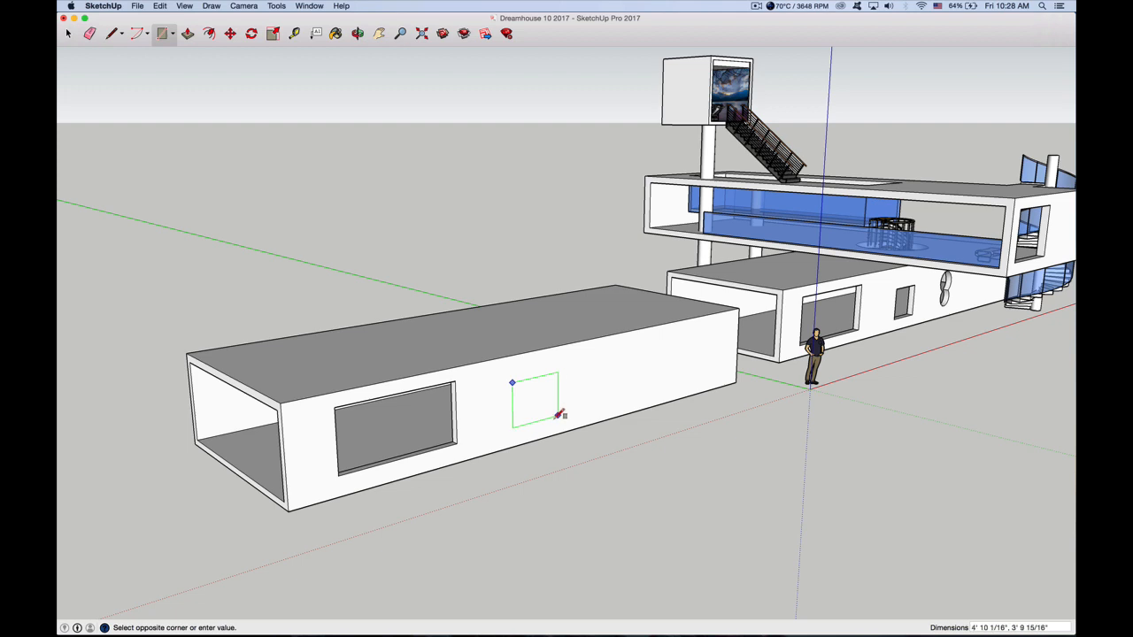
pyautogui.click(558, 415)
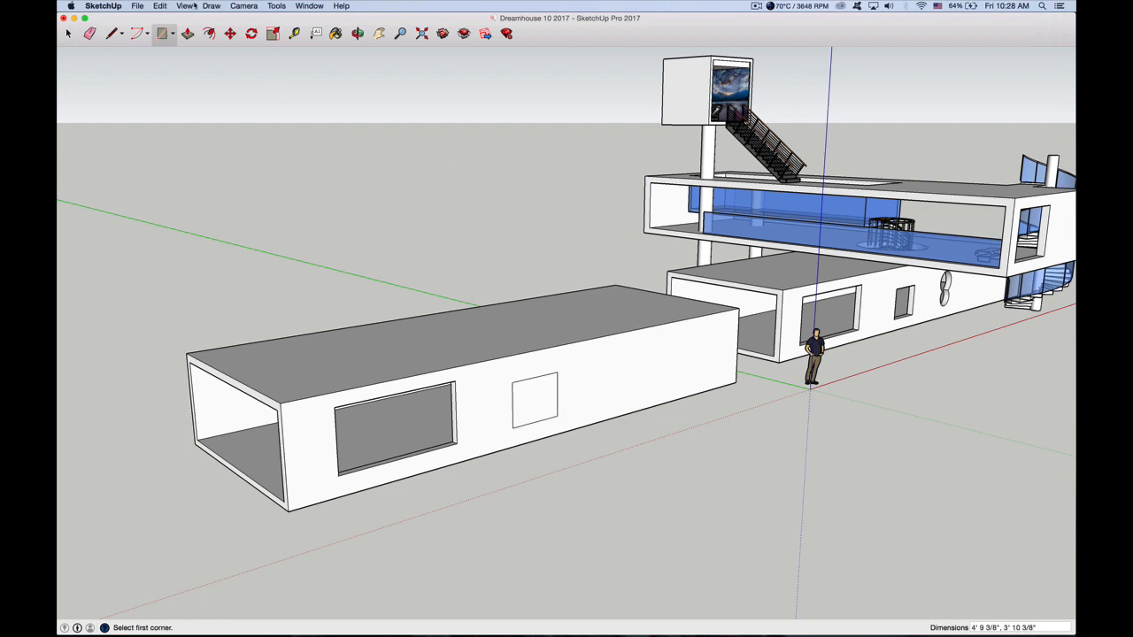
pyautogui.click(187, 33)
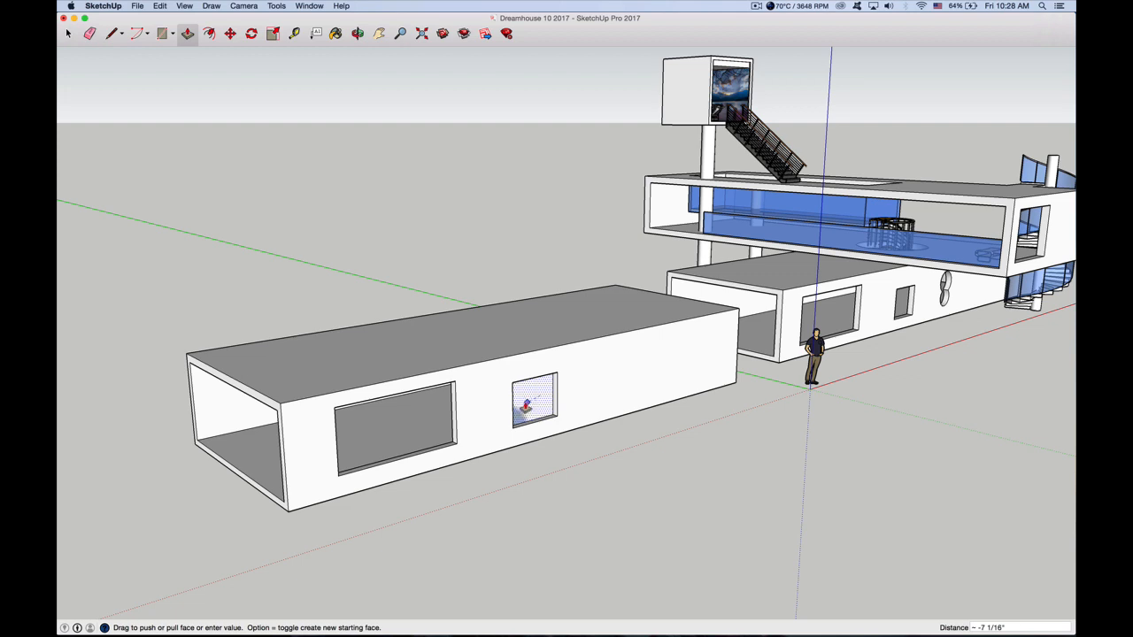
pyautogui.click(524, 409)
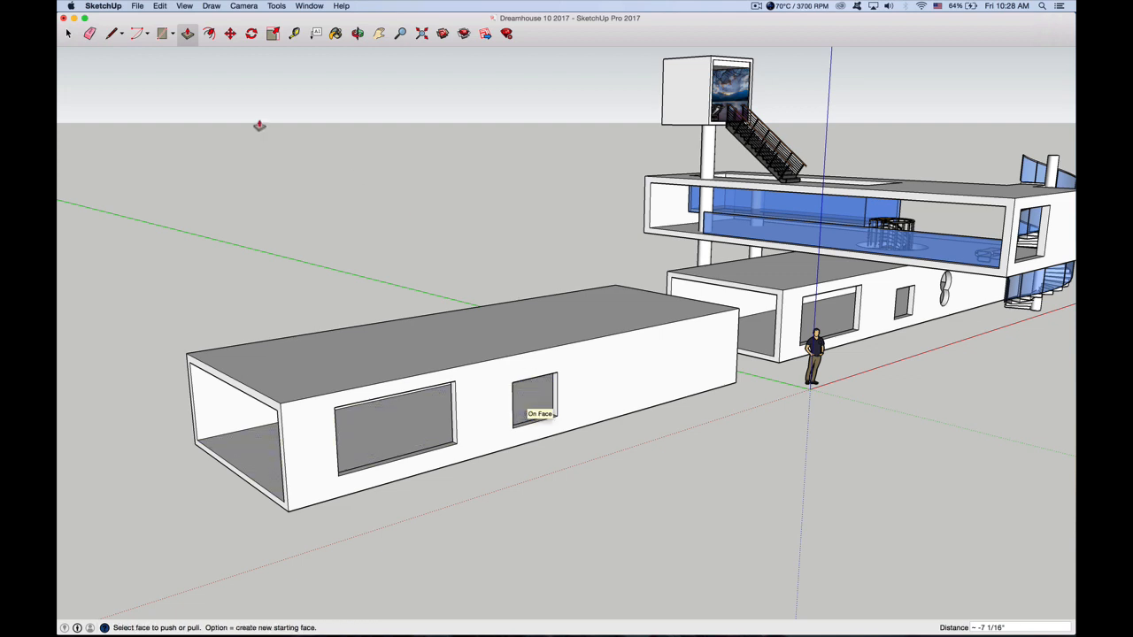
# Draw a figure-eight outline beside the small window using 2 Point Arcs: upper bulge about 1' 10", lower radius about 2', sharing endpoints about 2' 8" apart
pyautogui.click(137, 33)
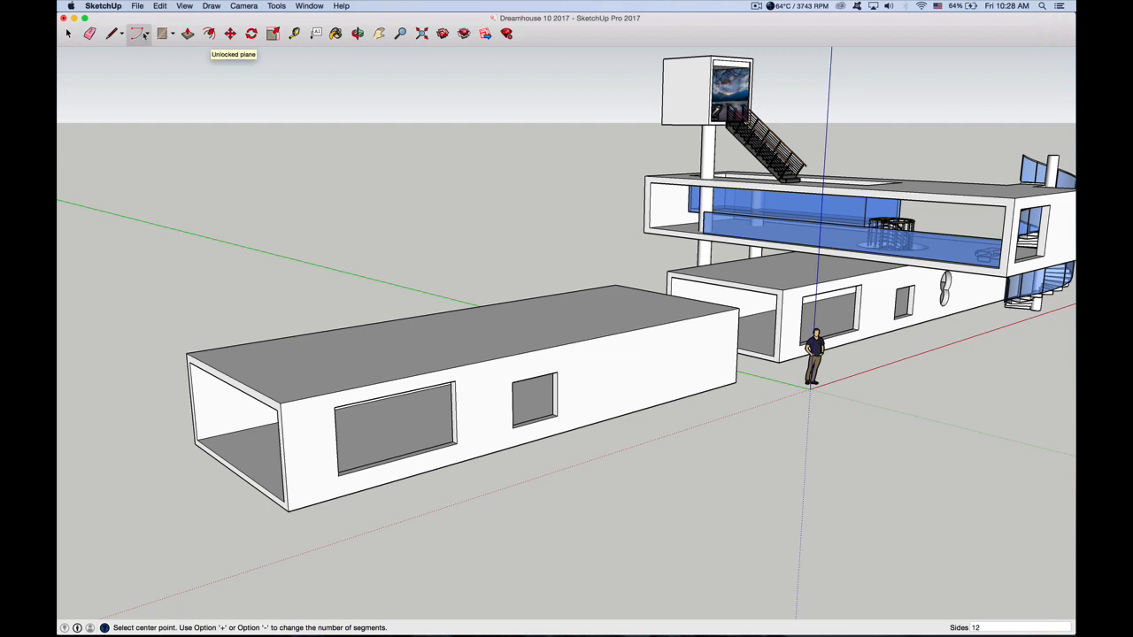
pyautogui.click(147, 36)
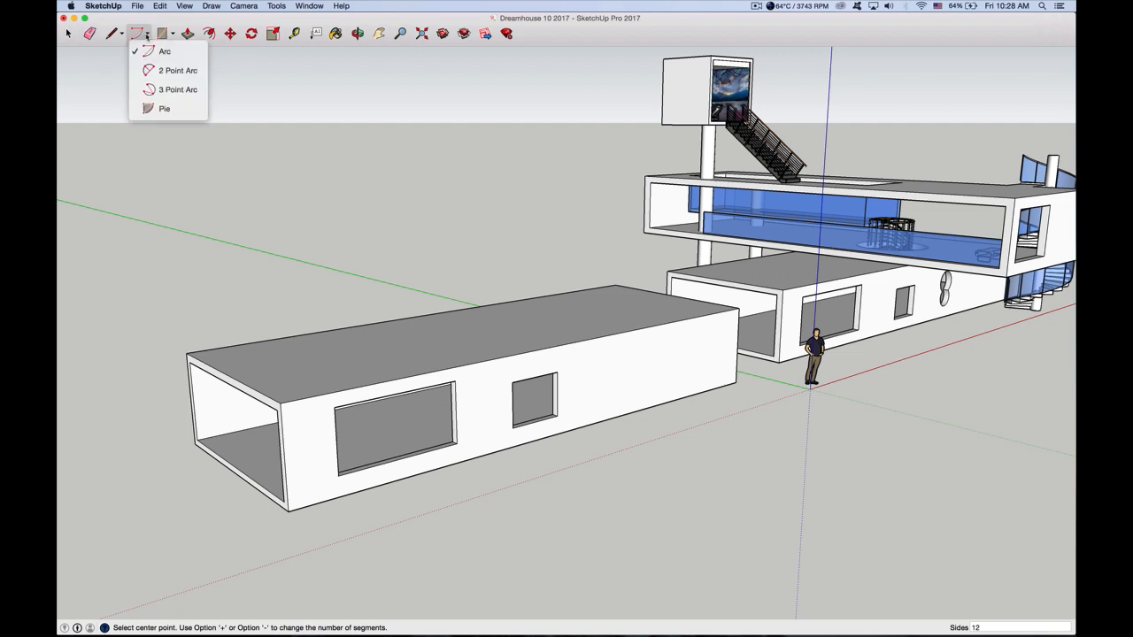
pyautogui.click(166, 71)
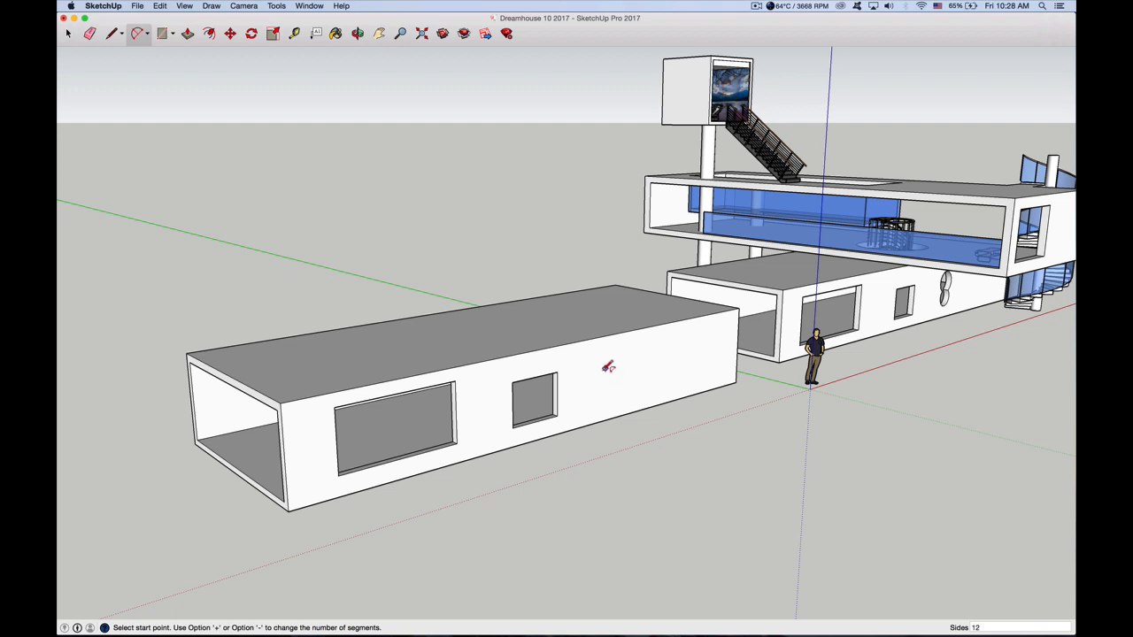
pyautogui.click(605, 367)
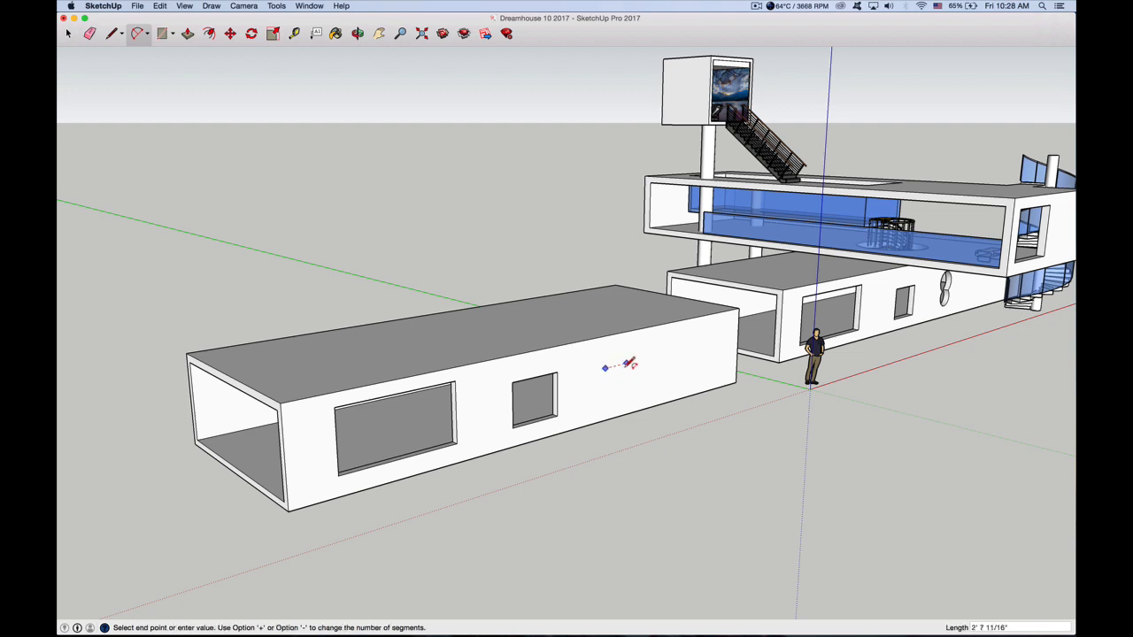
pyautogui.click(626, 362)
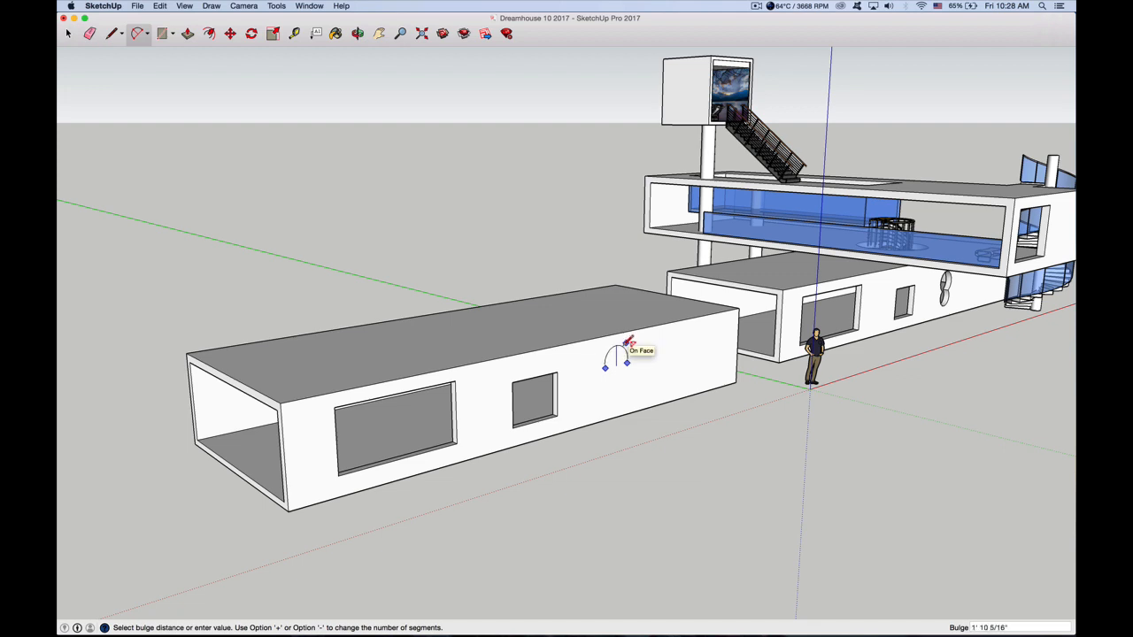
pyautogui.click(626, 344)
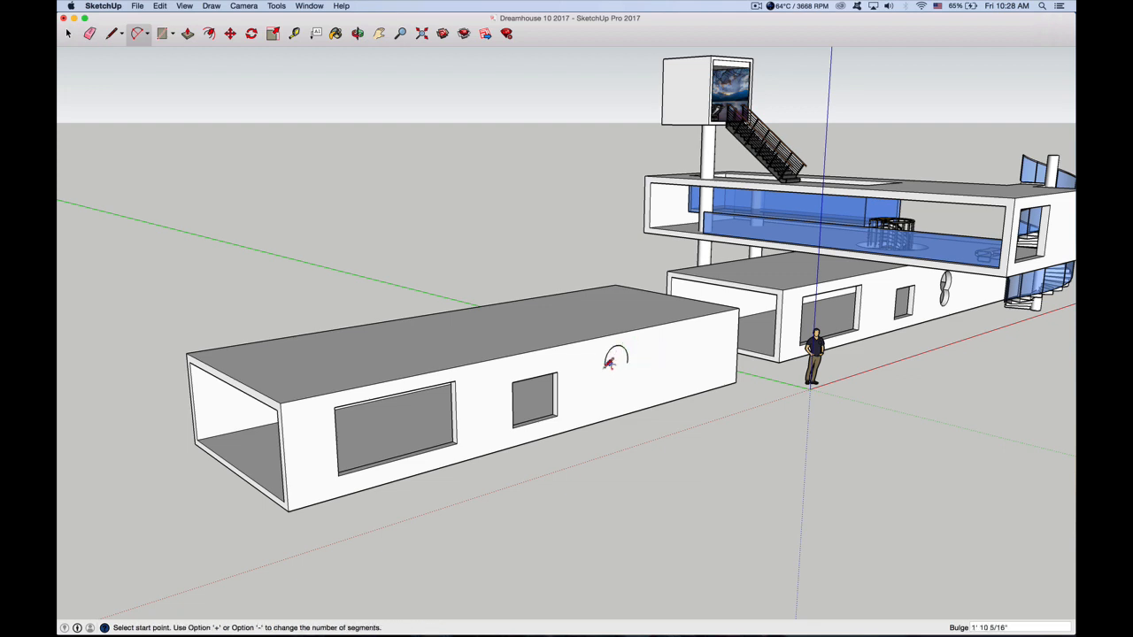
pyautogui.click(605, 369)
pyautogui.click(626, 362)
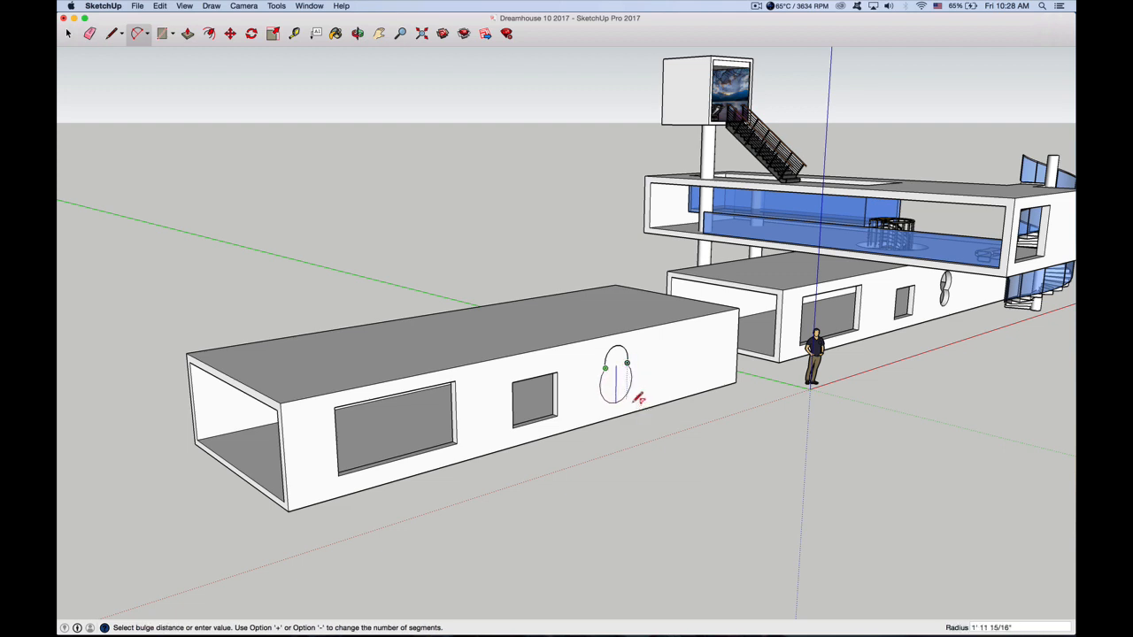
pyautogui.click(637, 398)
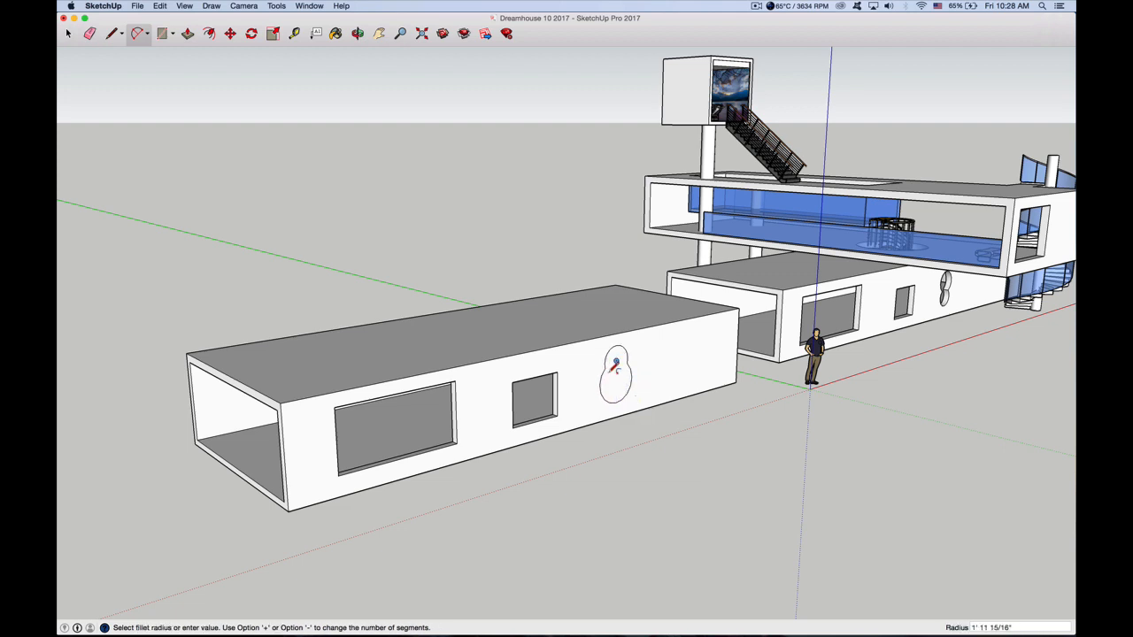
pyautogui.click(623, 374)
# Push/Pull the figure-eight shape about 7" into the wall to cut the third window
pyautogui.click(188, 34)
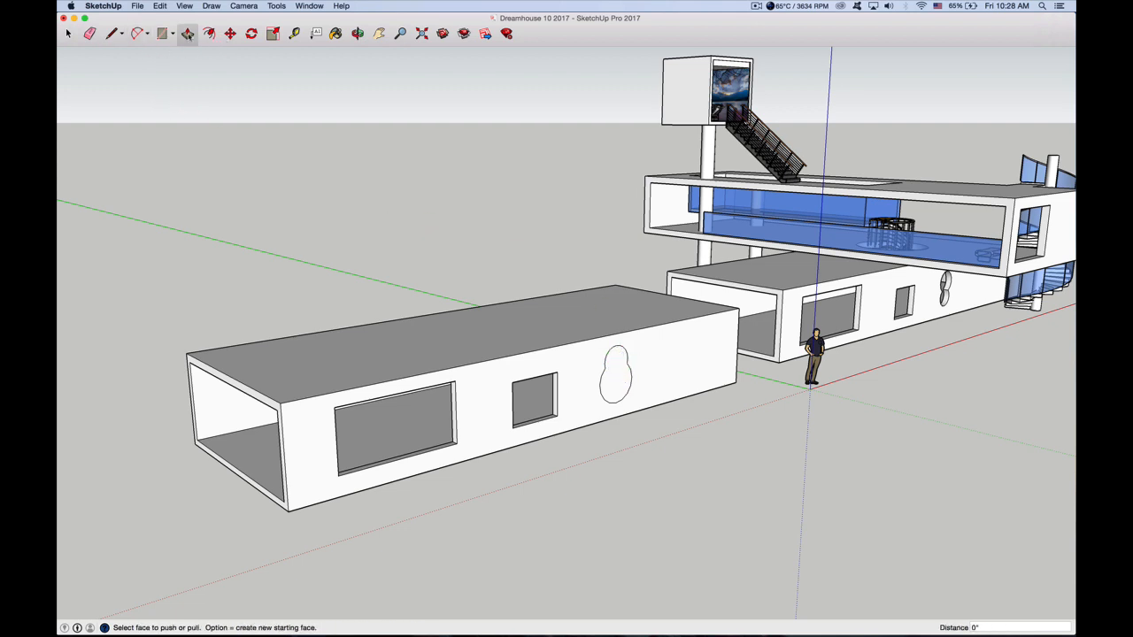
pyautogui.click(621, 382)
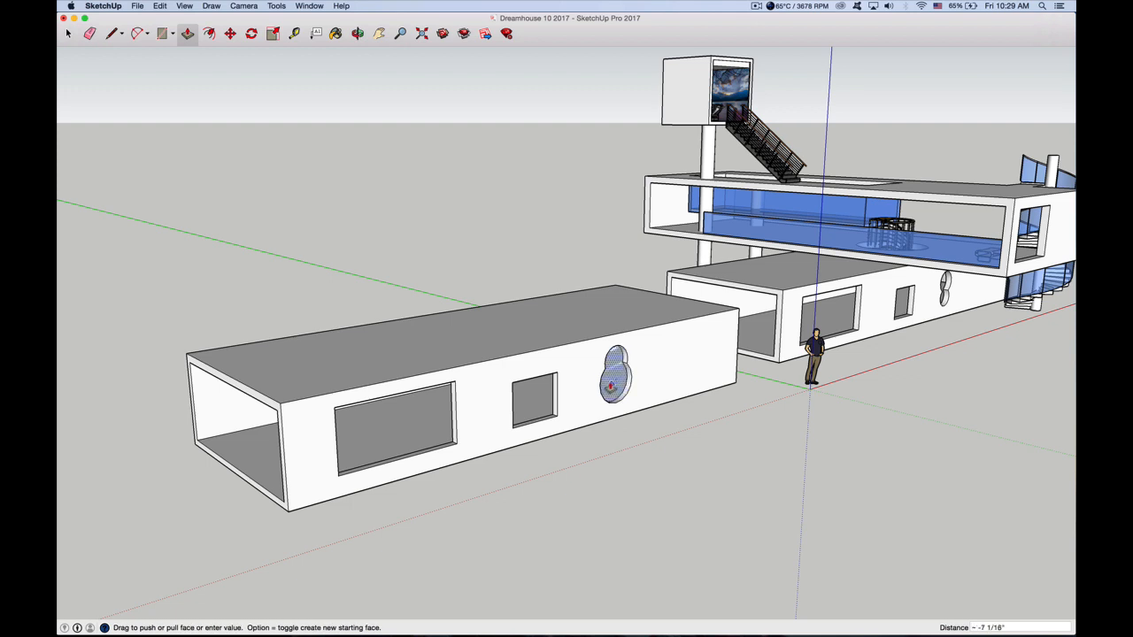
pyautogui.click(609, 391)
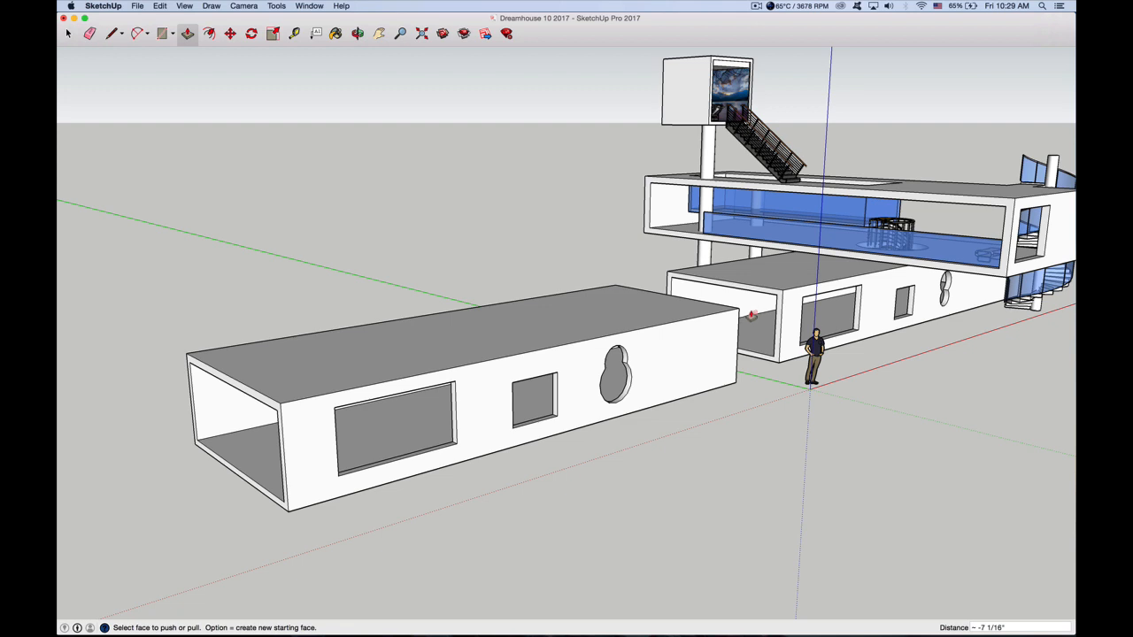
# Select the entire first box with its windows and make it a group
pyautogui.click(68, 34)
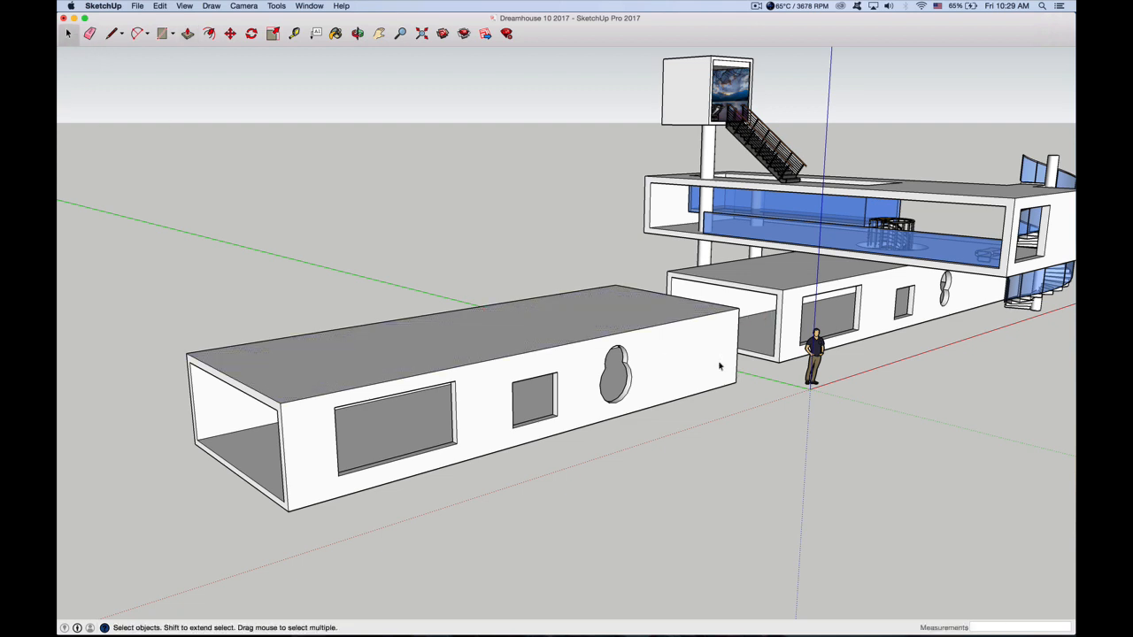
pyautogui.press('o')
pyautogui.moveTo(652, 359); pyautogui.dragTo(457, 395)
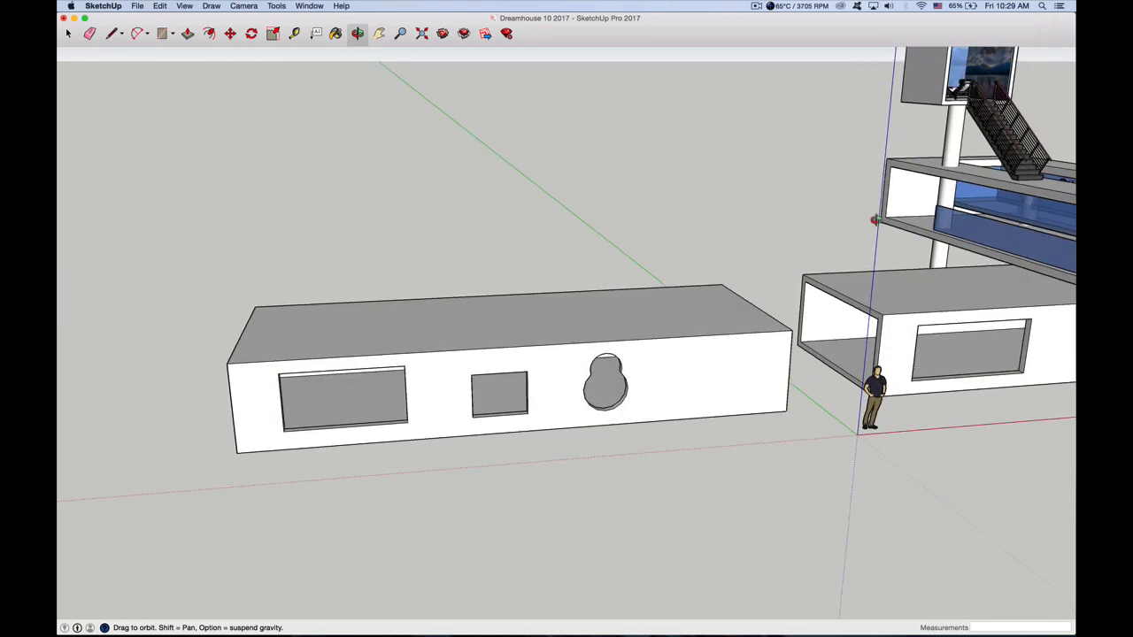
pyautogui.moveTo(697, 288); pyautogui.dragTo(639, 288)
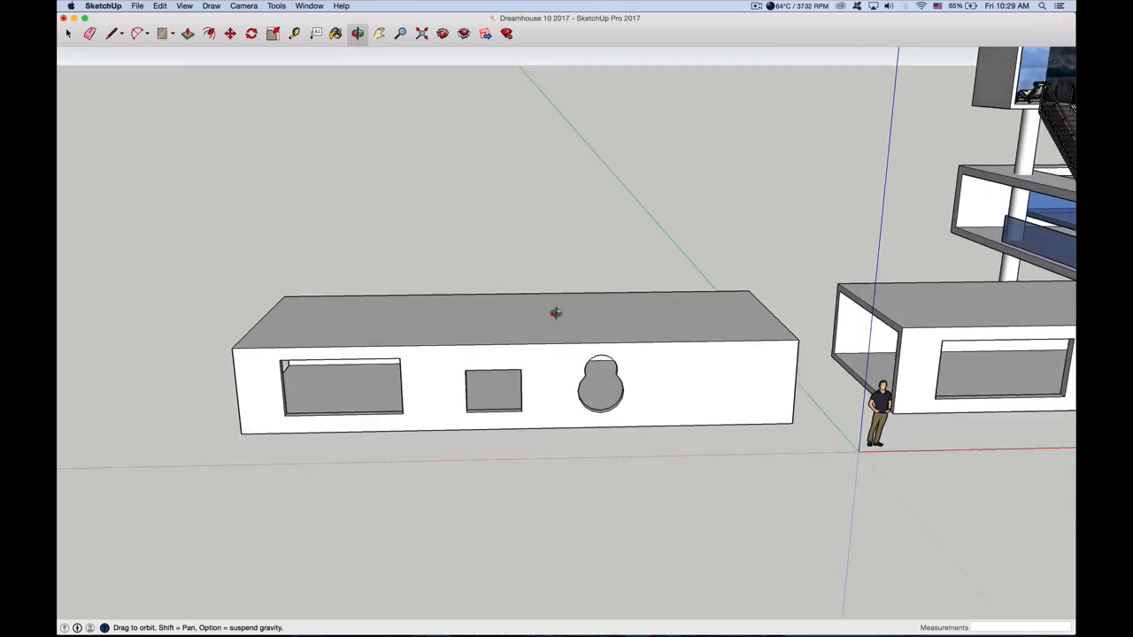
pyautogui.moveTo(556, 313); pyautogui.dragTo(586, 314)
pyautogui.moveTo(642, 286); pyautogui.dragTo(398, 227)
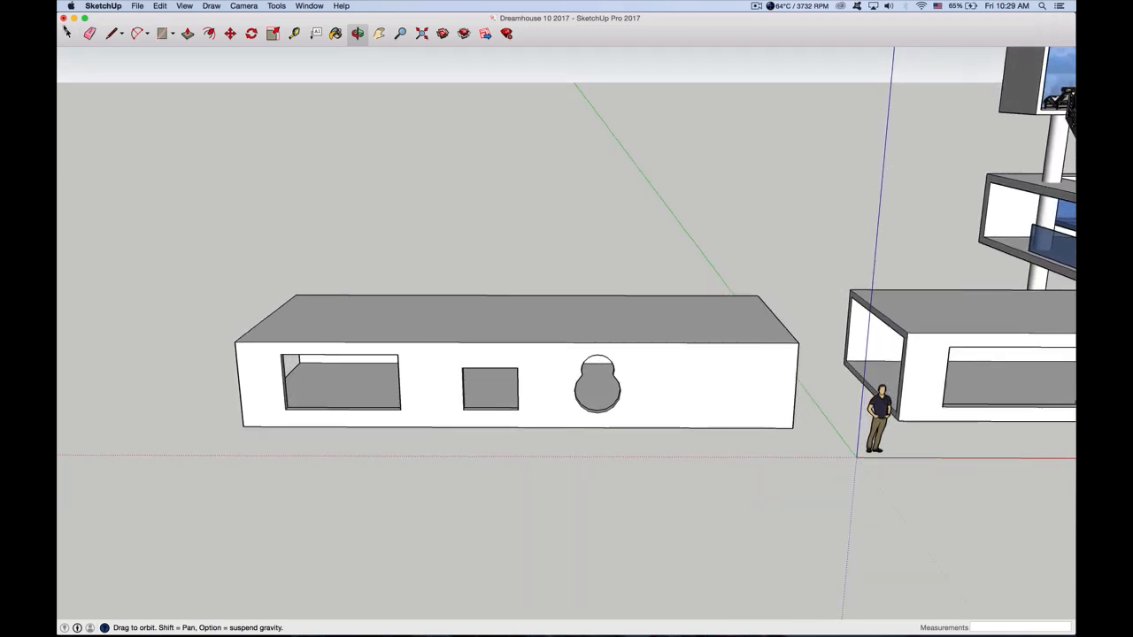
pyautogui.click(66, 33)
pyautogui.moveTo(200, 246); pyautogui.dragTo(808, 478)
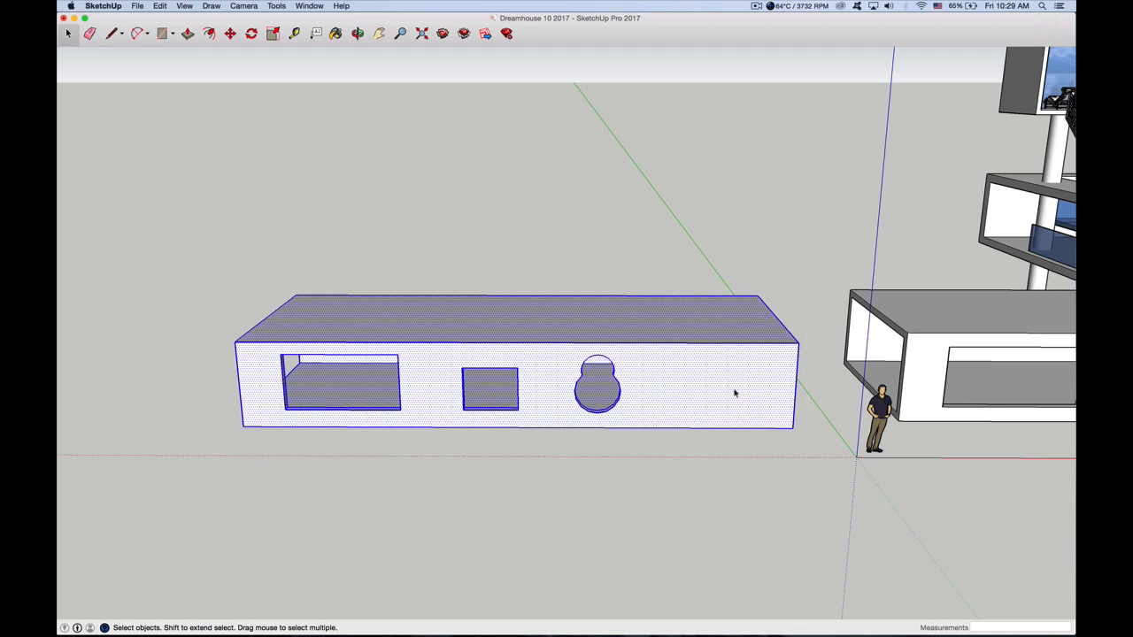
pyautogui.rightClick(603, 313)
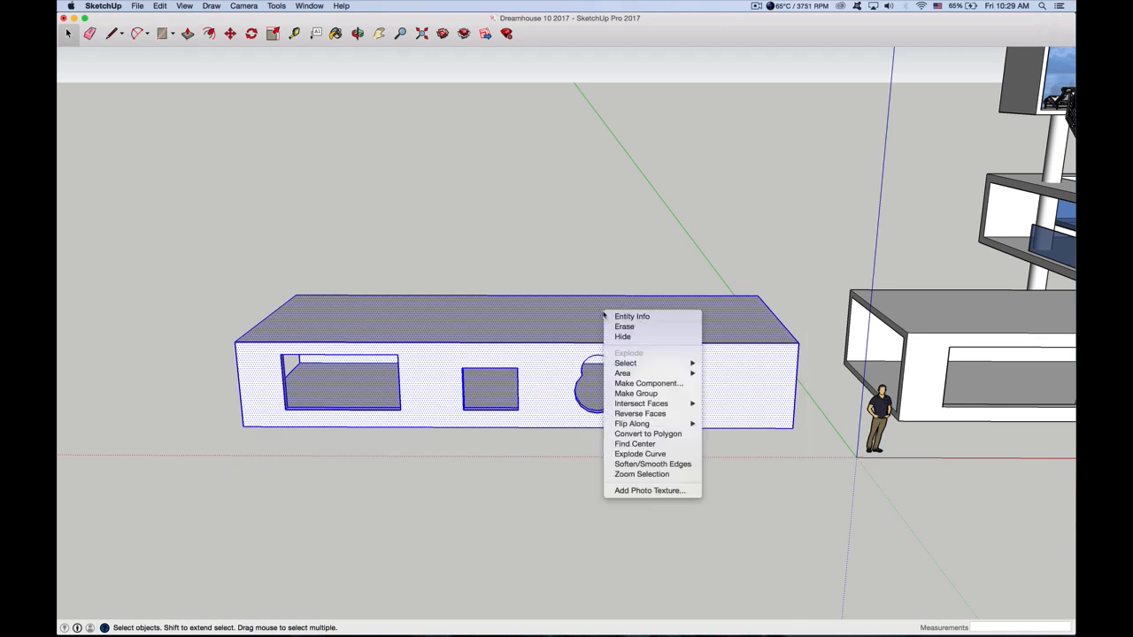
pyautogui.click(640, 394)
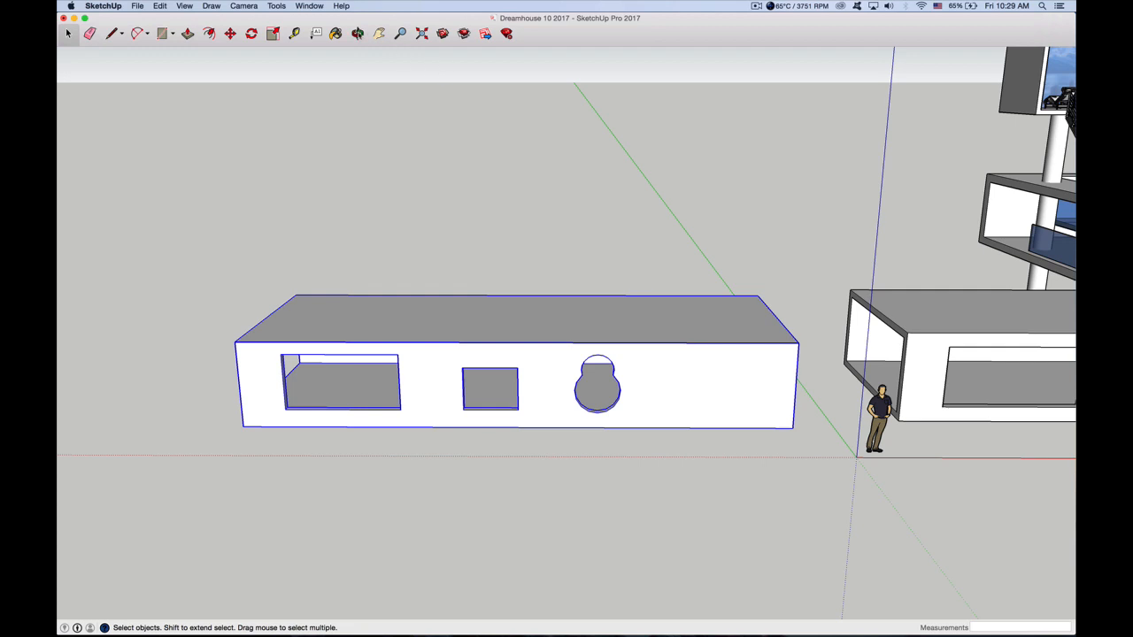
# Draw a rectangle about 41' 6" by 17' 2" on the ground in front of the first box
pyautogui.click(357, 34)
pyautogui.moveTo(504, 289); pyautogui.dragTo(747, 307)
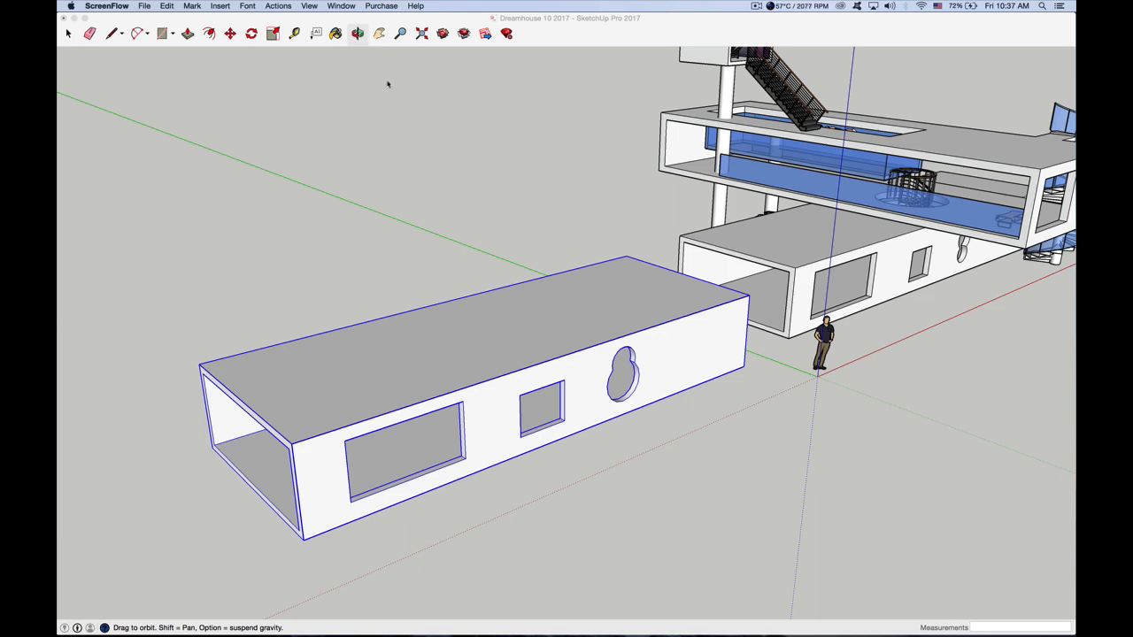
pyautogui.click(367, 60)
pyautogui.moveTo(563, 347); pyautogui.dragTo(849, 198)
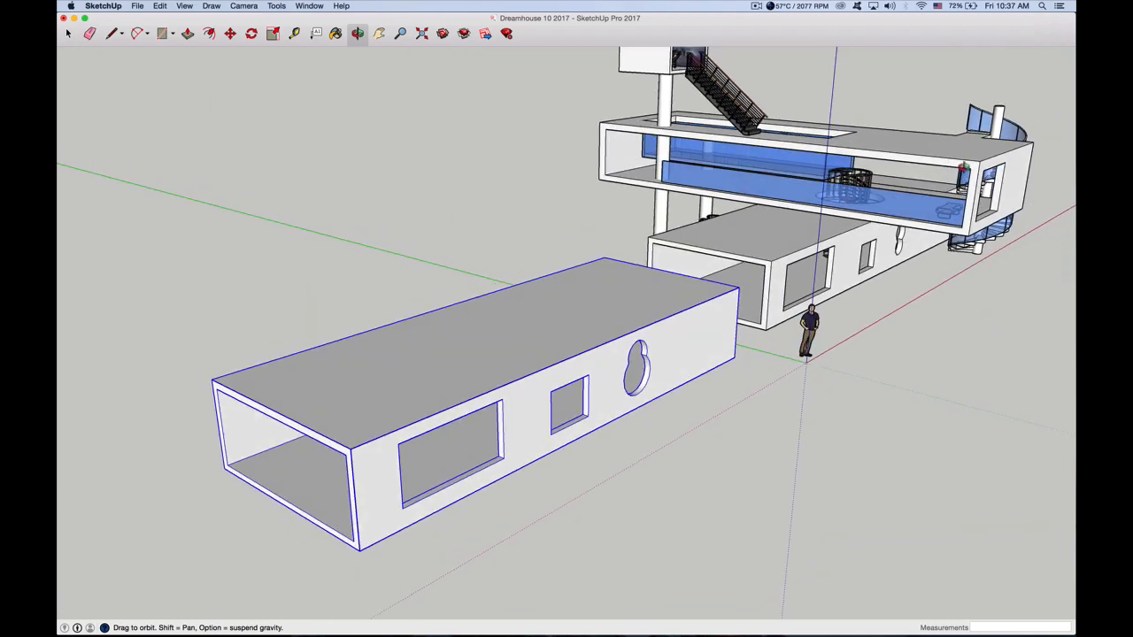
pyautogui.moveTo(661, 302); pyautogui.dragTo(545, 316)
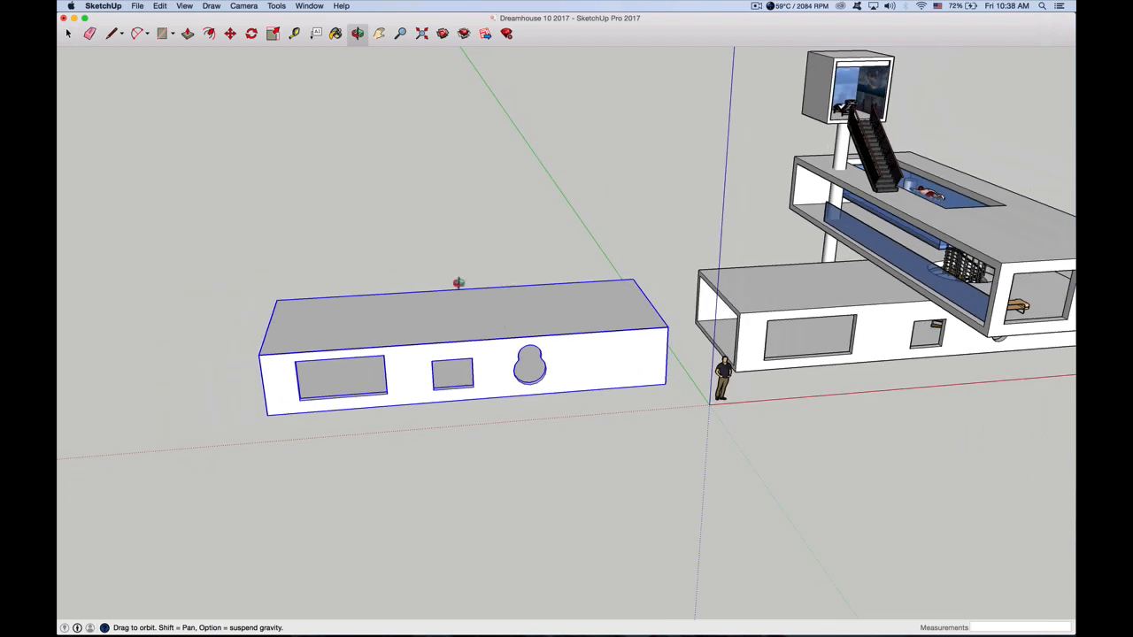
pyautogui.click(163, 35)
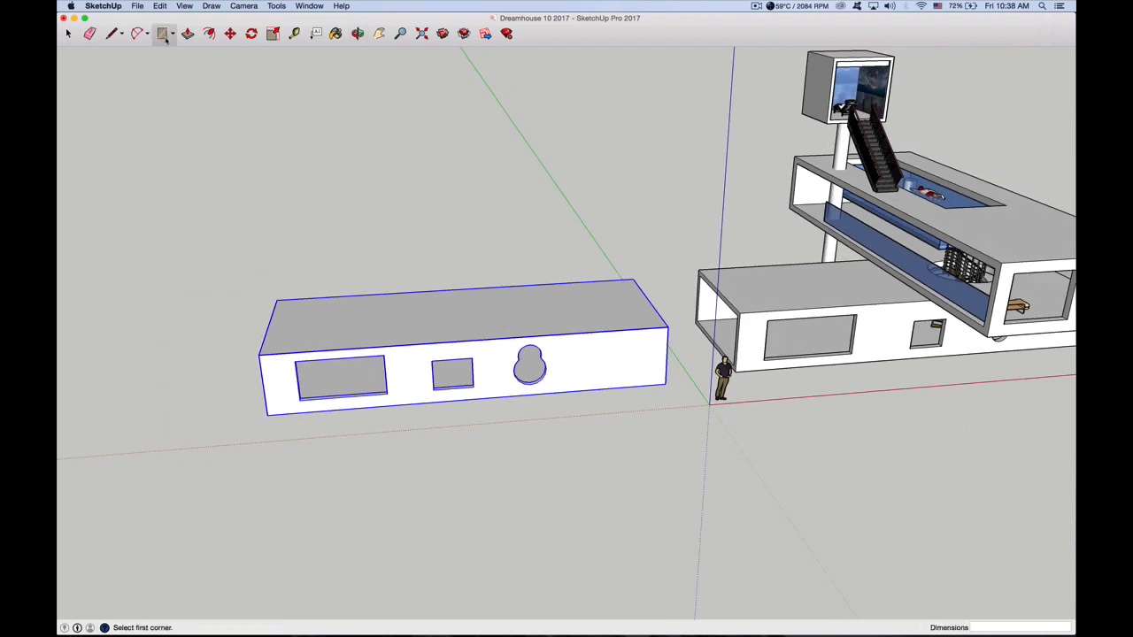
pyautogui.click(266, 461)
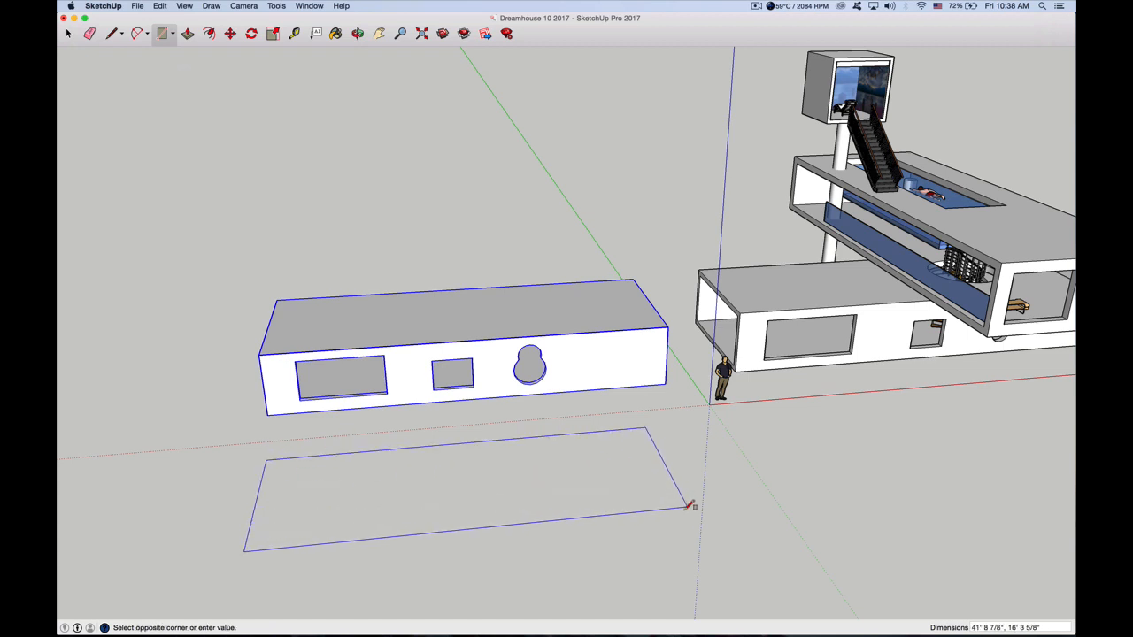
pyautogui.click(689, 510)
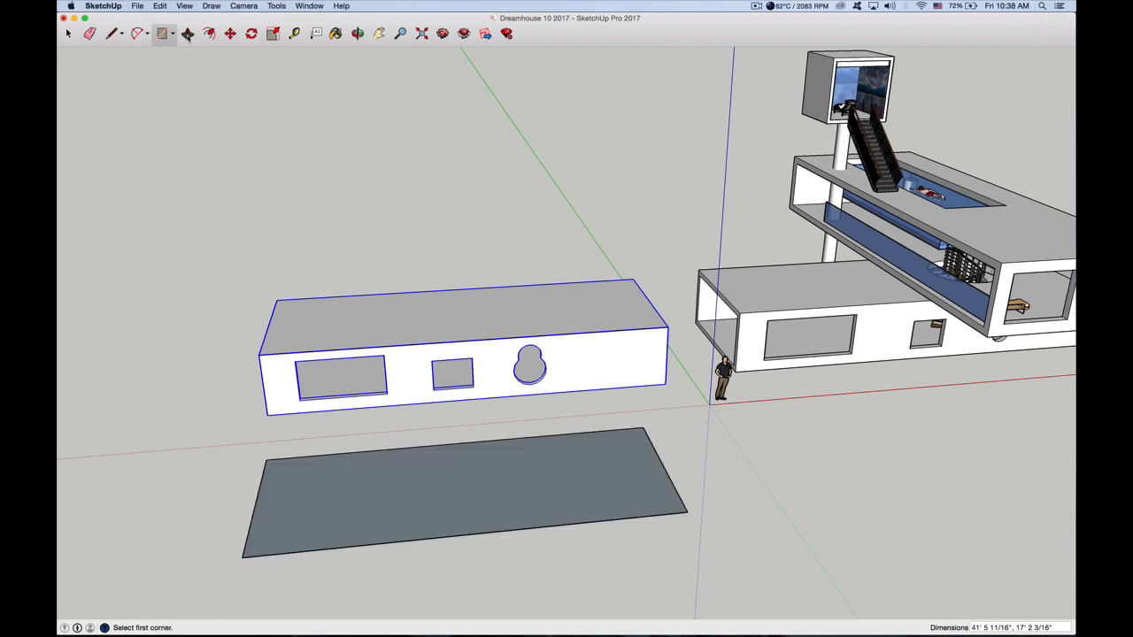
# Push/Pull the ground rectangle up about 7' to form the second box
pyautogui.press('p')
pyautogui.click(426, 479)
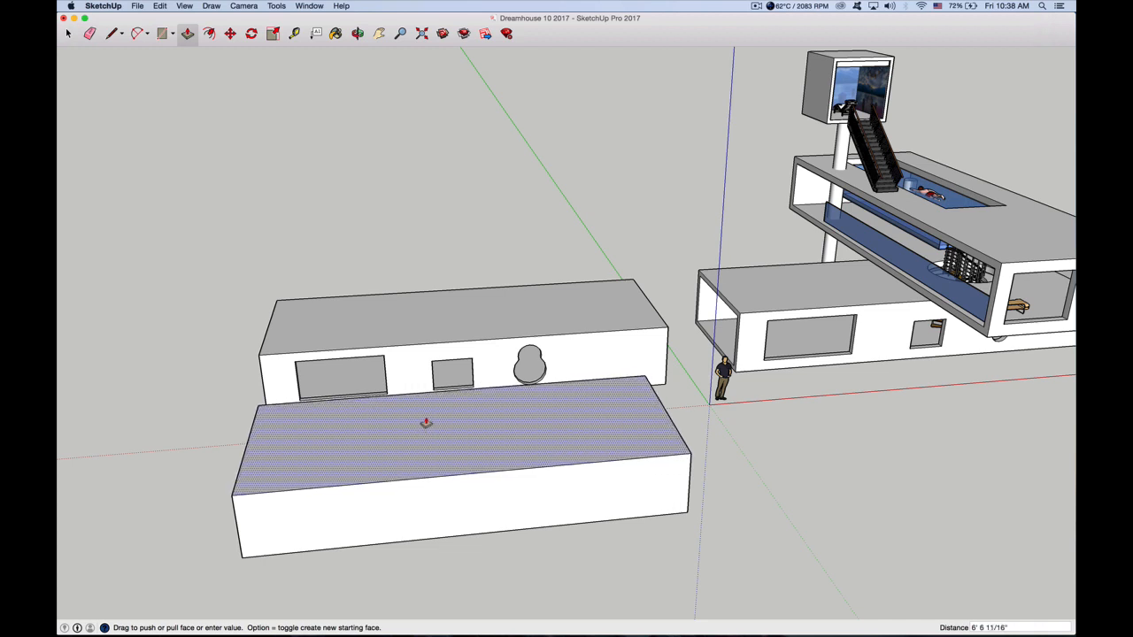
pyautogui.click(425, 420)
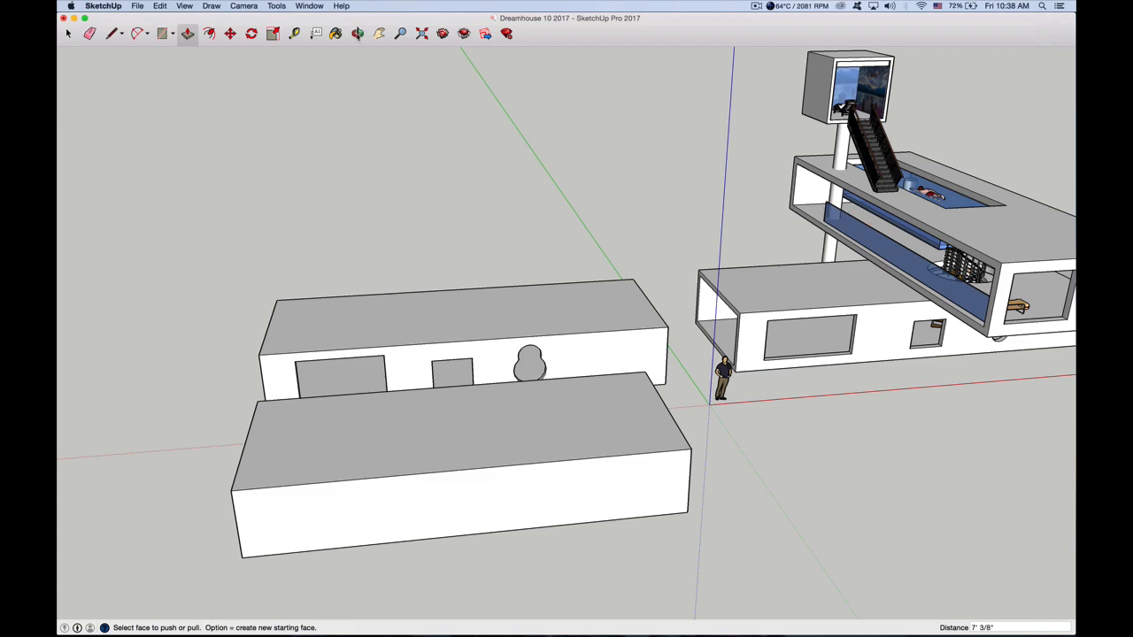
# Draw an inset rectangle about 40' by 5' 8" on the second box's long front side and Push/Pull it about 12' 1" inward
pyautogui.click(357, 34)
pyautogui.moveTo(678, 189); pyautogui.dragTo(754, 122)
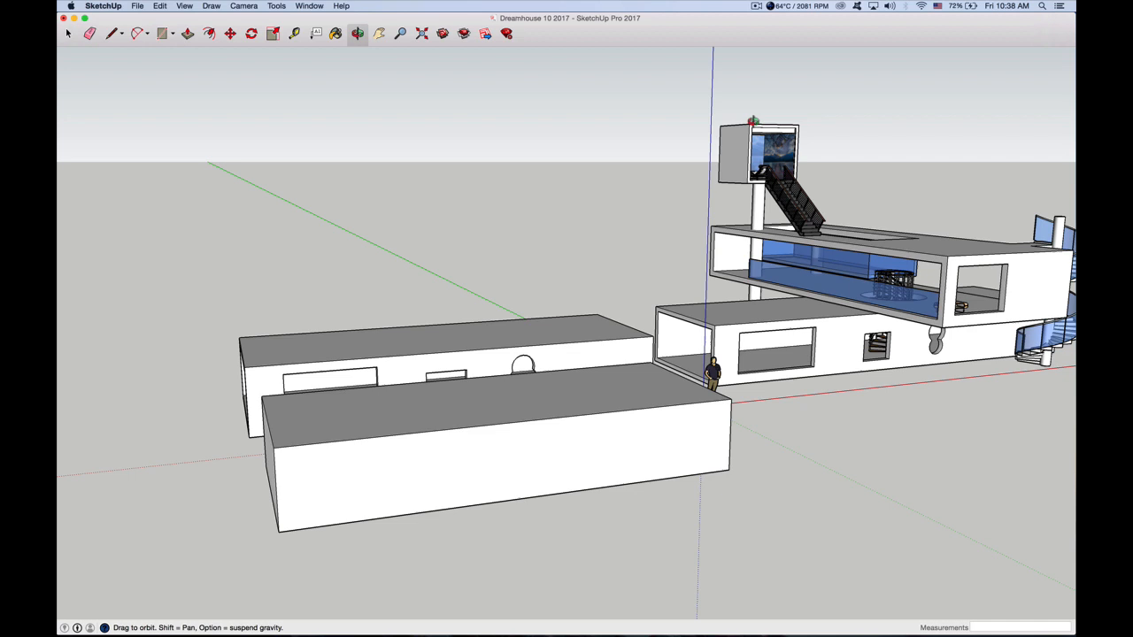
pyautogui.click(163, 34)
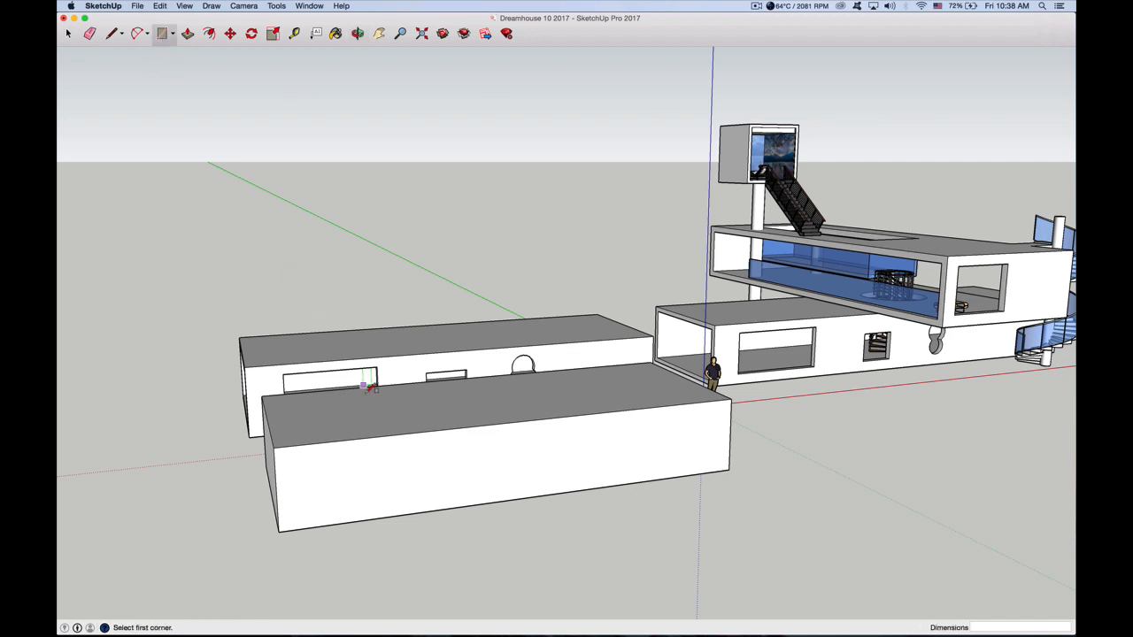
pyautogui.click(282, 455)
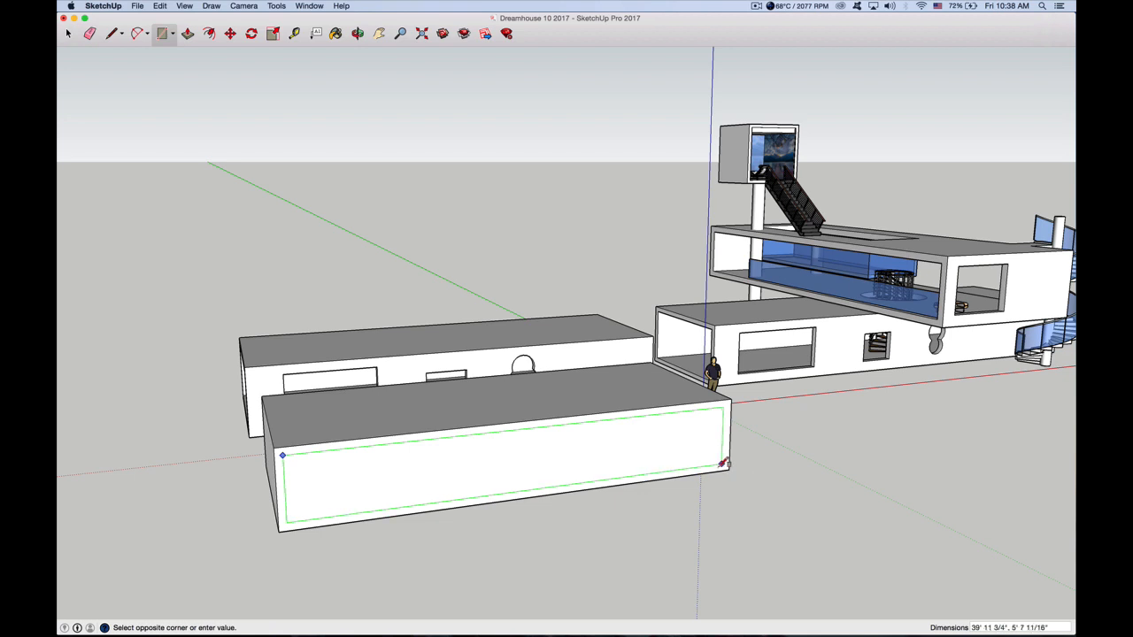
pyautogui.click(722, 463)
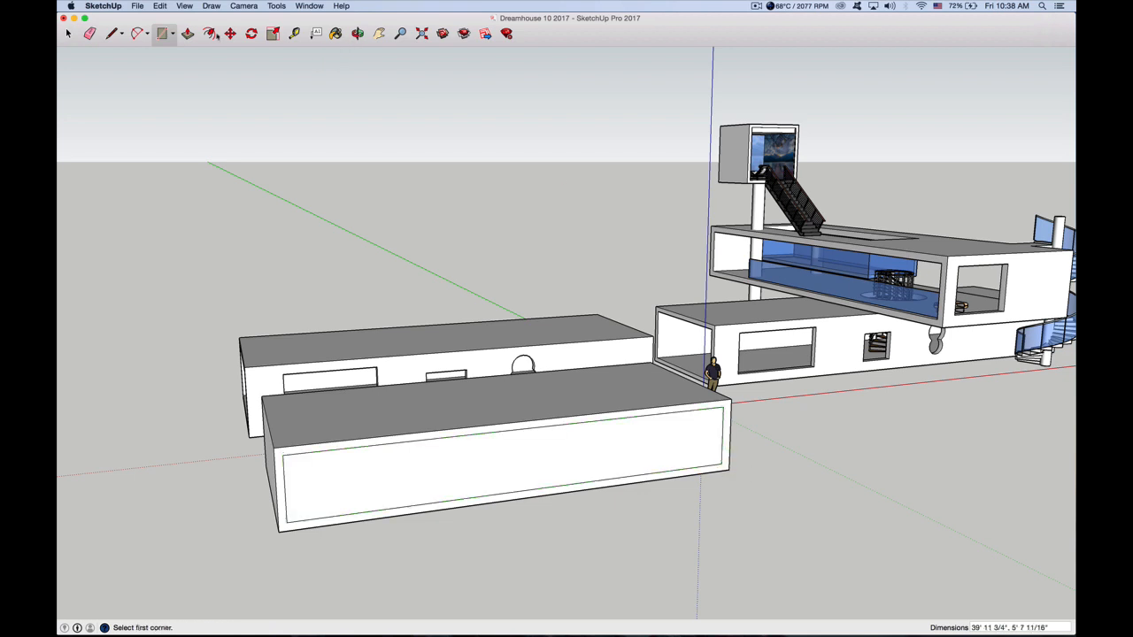
pyautogui.click(188, 34)
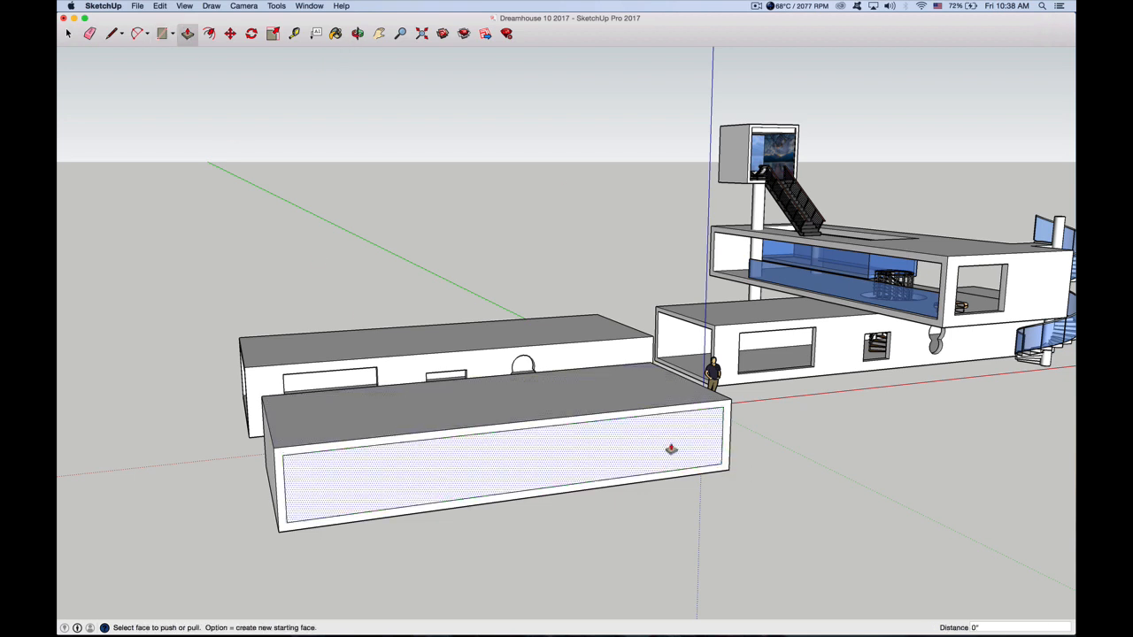
pyautogui.moveTo(697, 452); pyautogui.dragTo(617, 455)
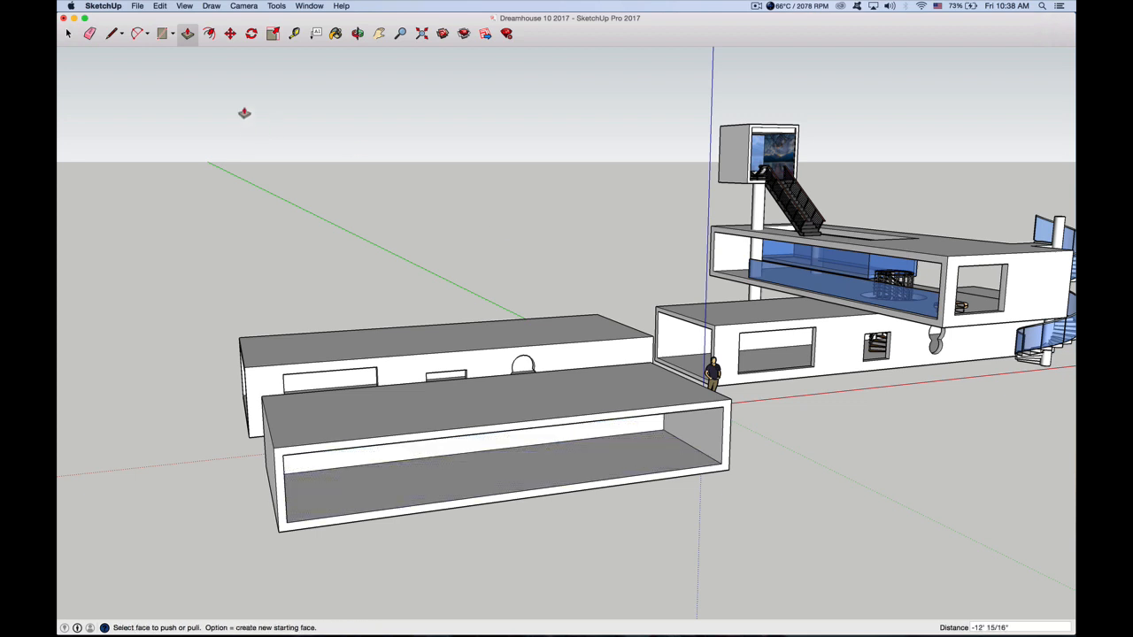
# Push/Pull the second box's back wall about 5' 1" so the box opens through to the other long side
pyautogui.click(358, 34)
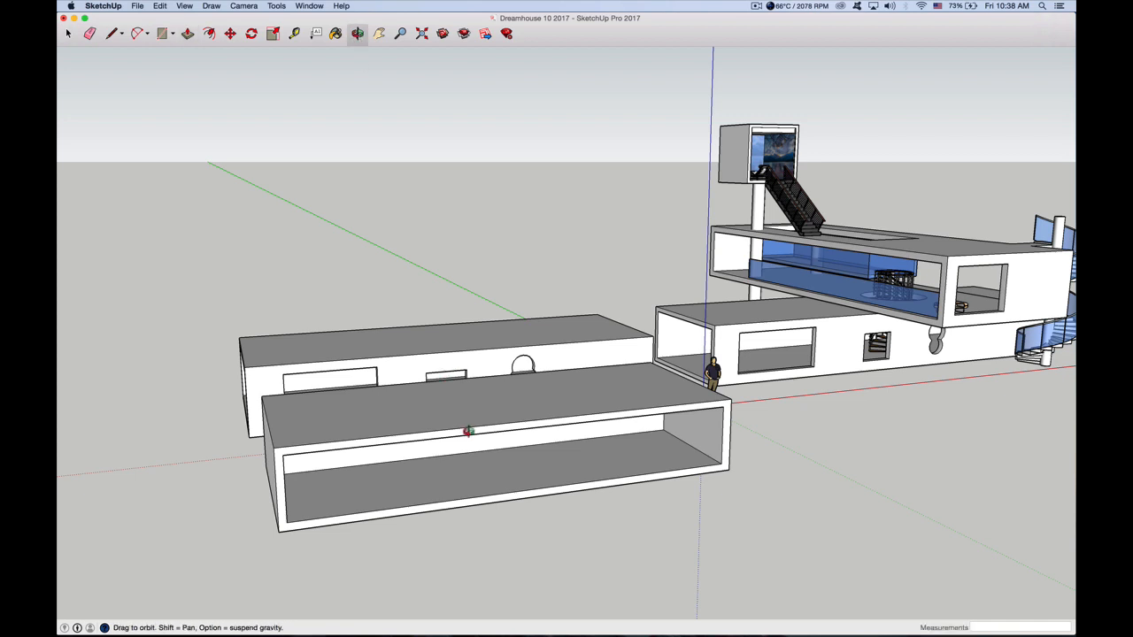
pyautogui.moveTo(468, 431); pyautogui.dragTo(466, 390)
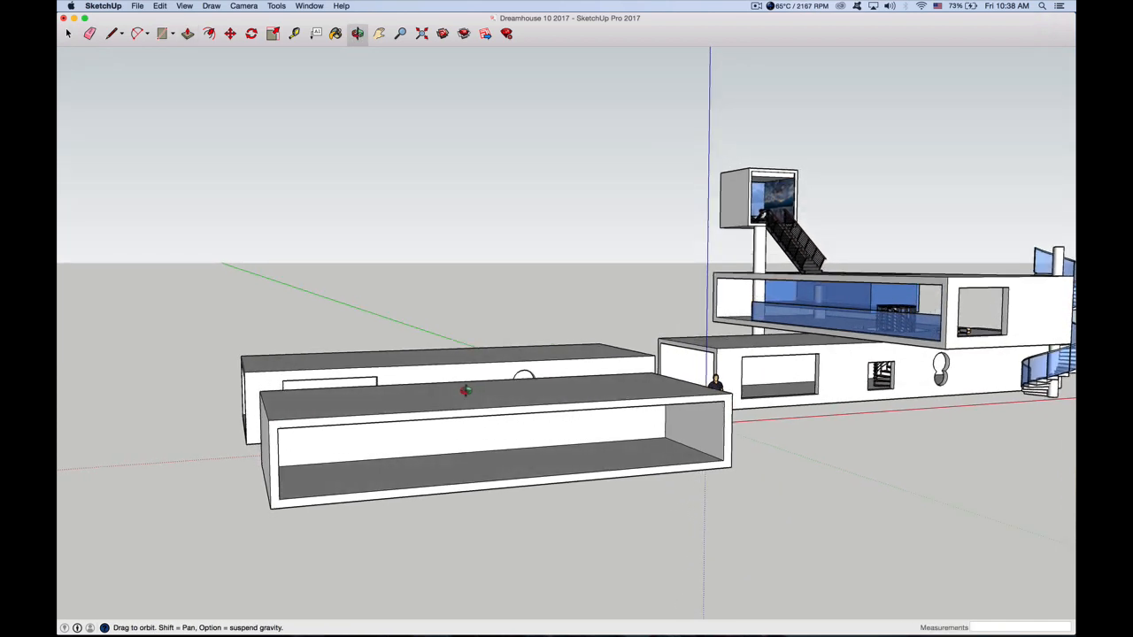
pyautogui.click(188, 34)
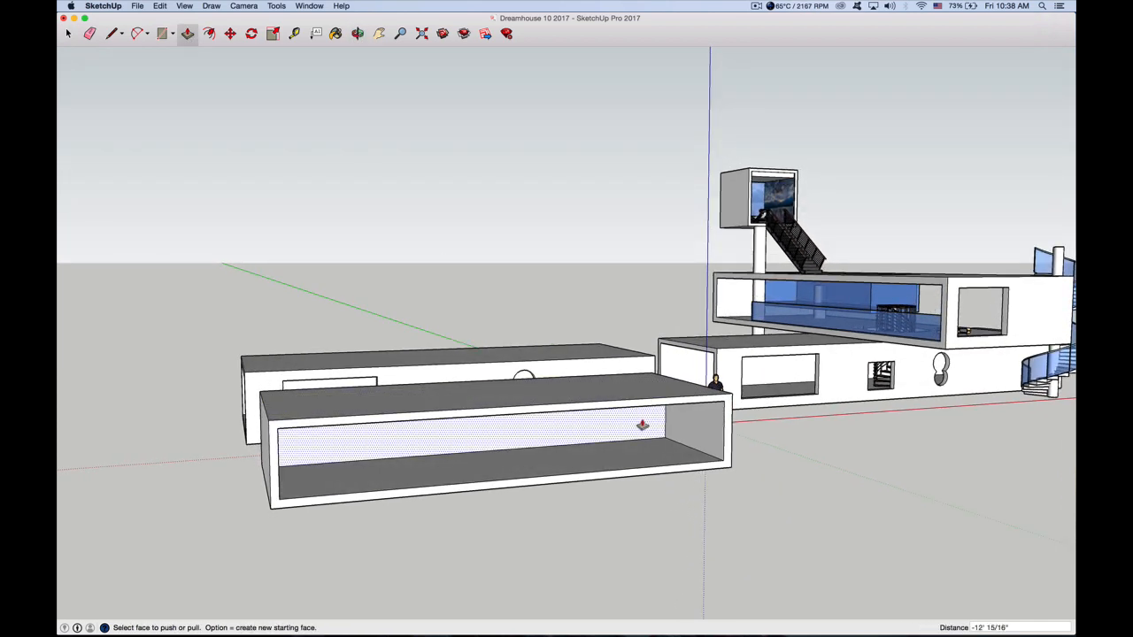
pyautogui.moveTo(615, 425); pyautogui.dragTo(596, 430)
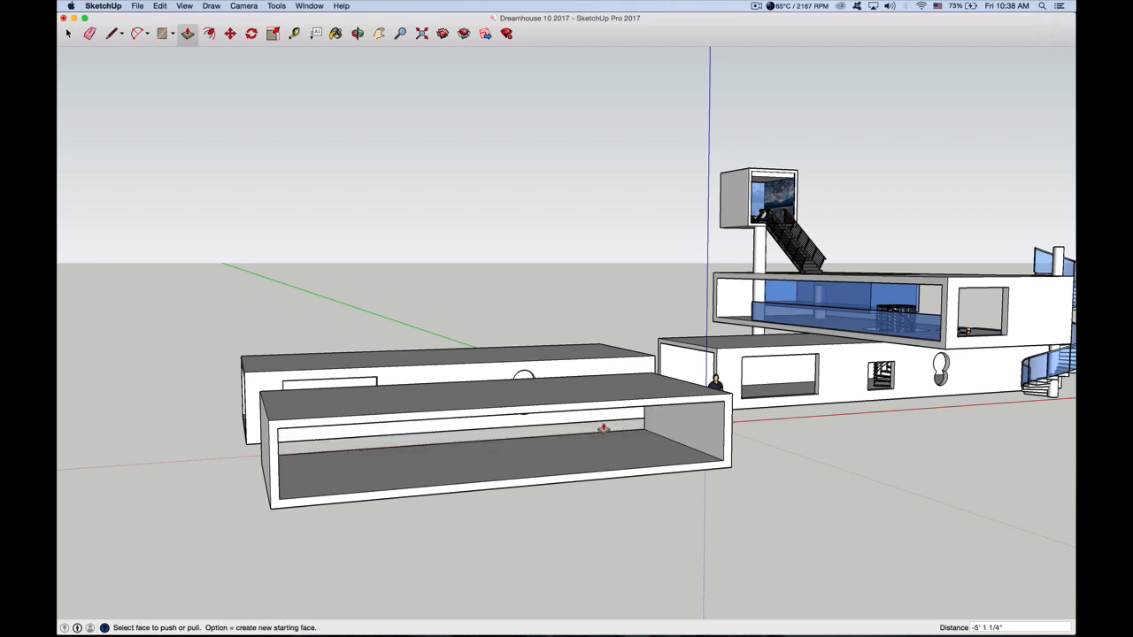
# Push/Pull the frame face around the second box's long front opening about 3' 6" inward to make the box narrower
pyautogui.click(358, 33)
pyautogui.moveTo(449, 487); pyautogui.dragTo(610, 413)
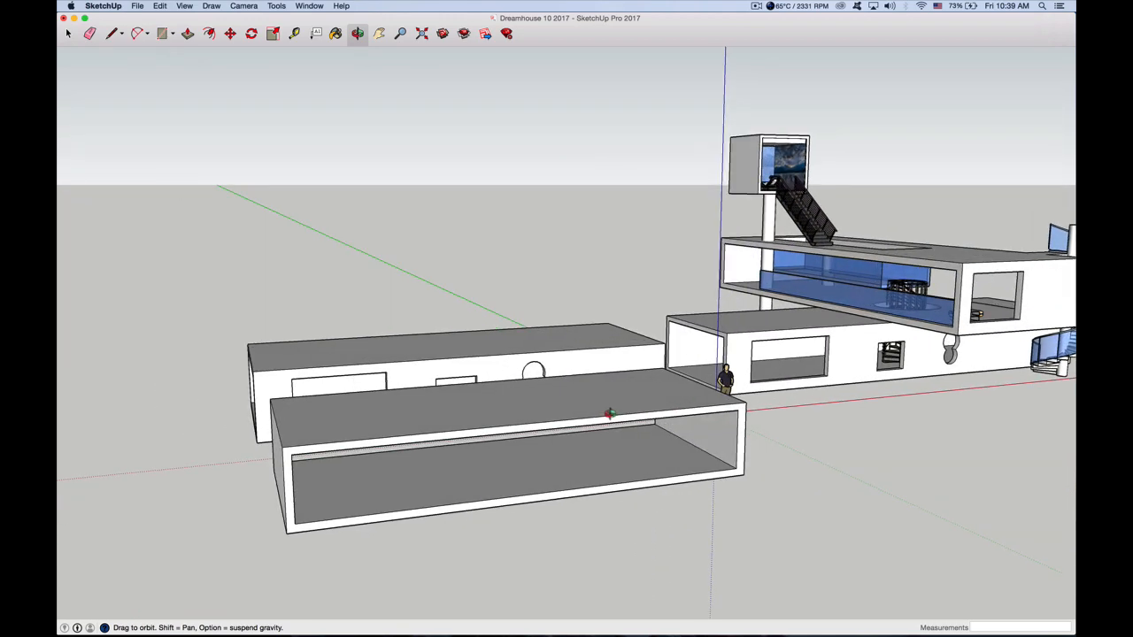
pyautogui.moveTo(469, 452); pyautogui.dragTo(566, 443)
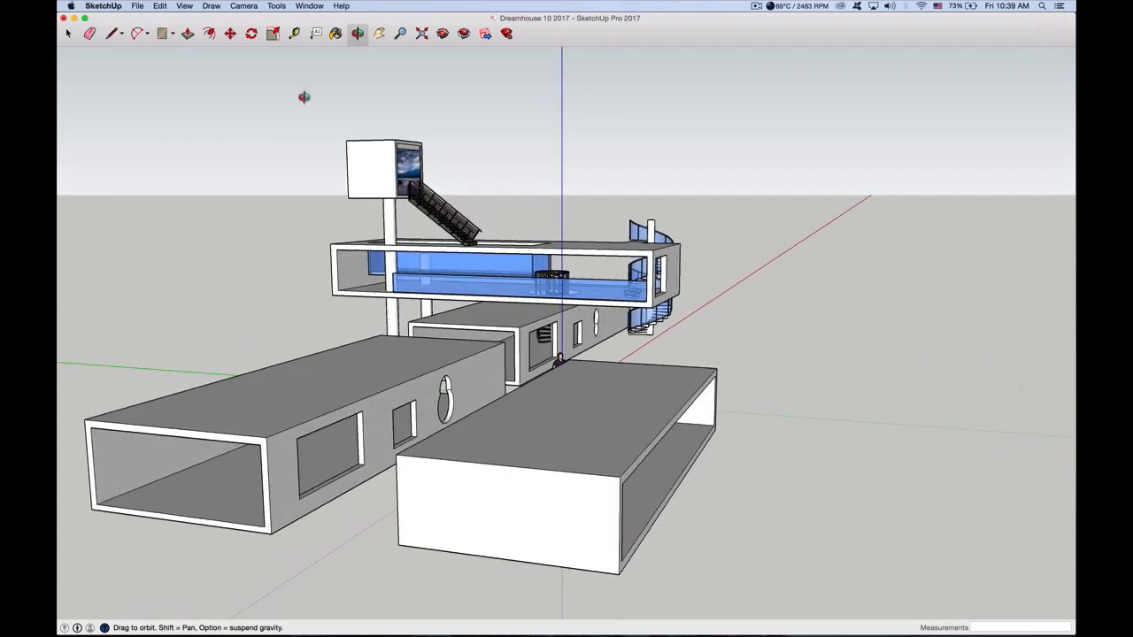
pyautogui.click(186, 33)
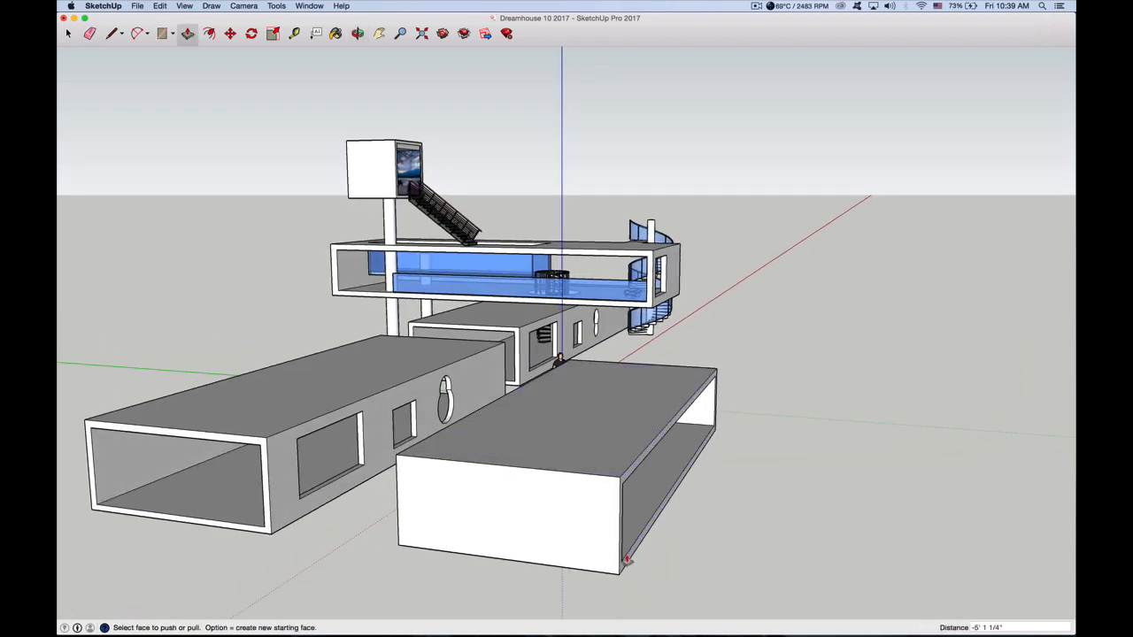
pyautogui.moveTo(626, 559); pyautogui.dragTo(579, 561)
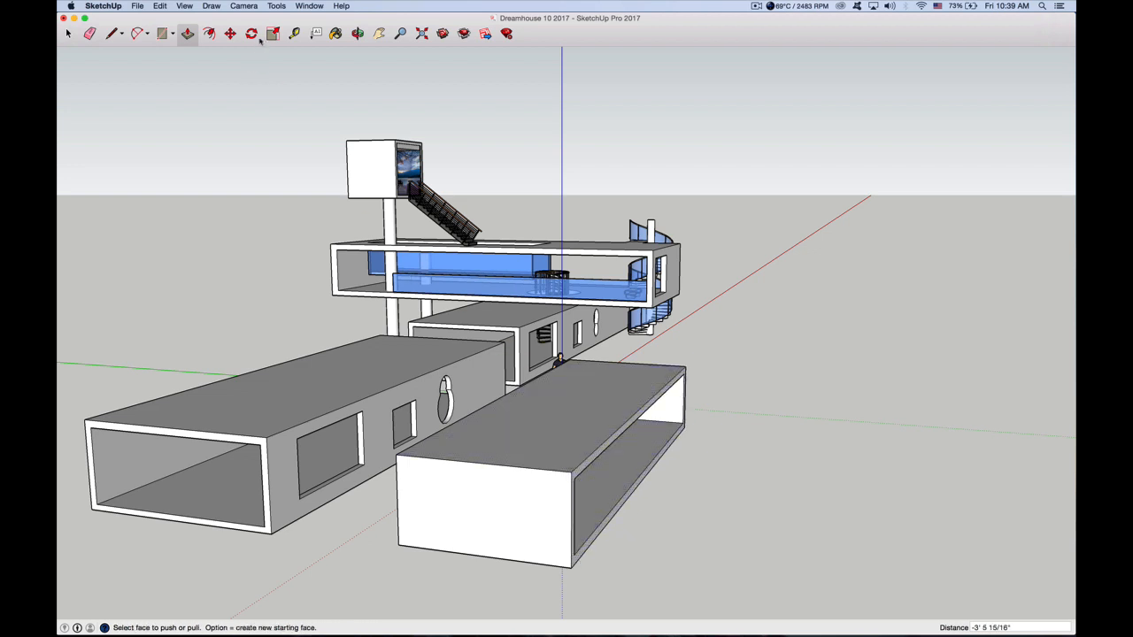
# Draw a rectangle about 5' 10" by 4' 6" on the second box's short end wall and Push/Pull it about 8" inward
pyautogui.press('r')
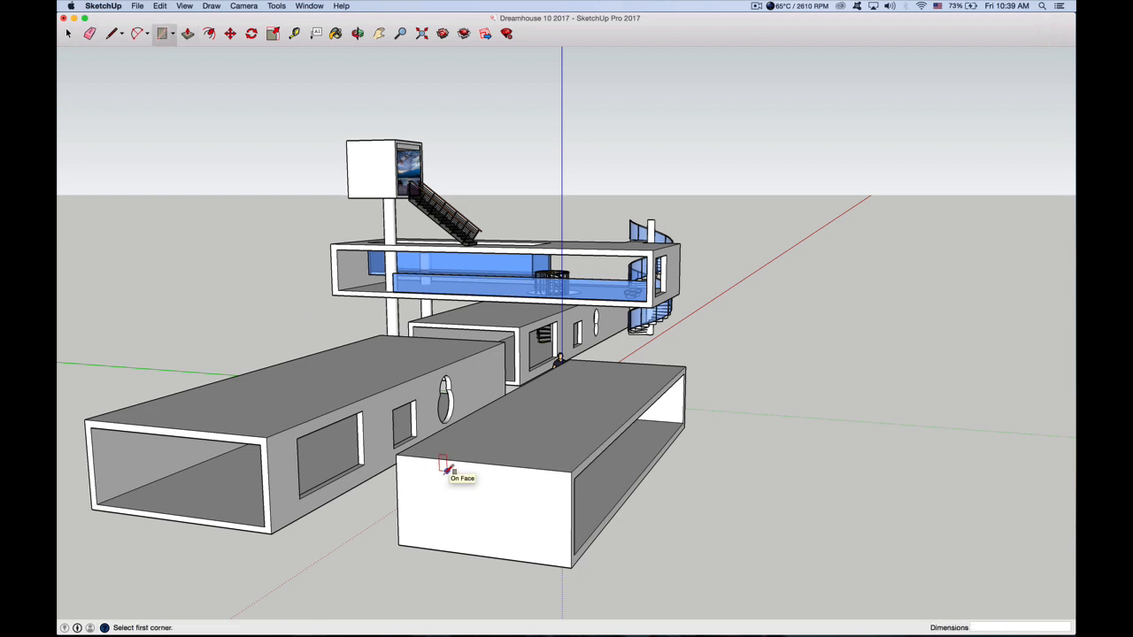
pyautogui.click(412, 476)
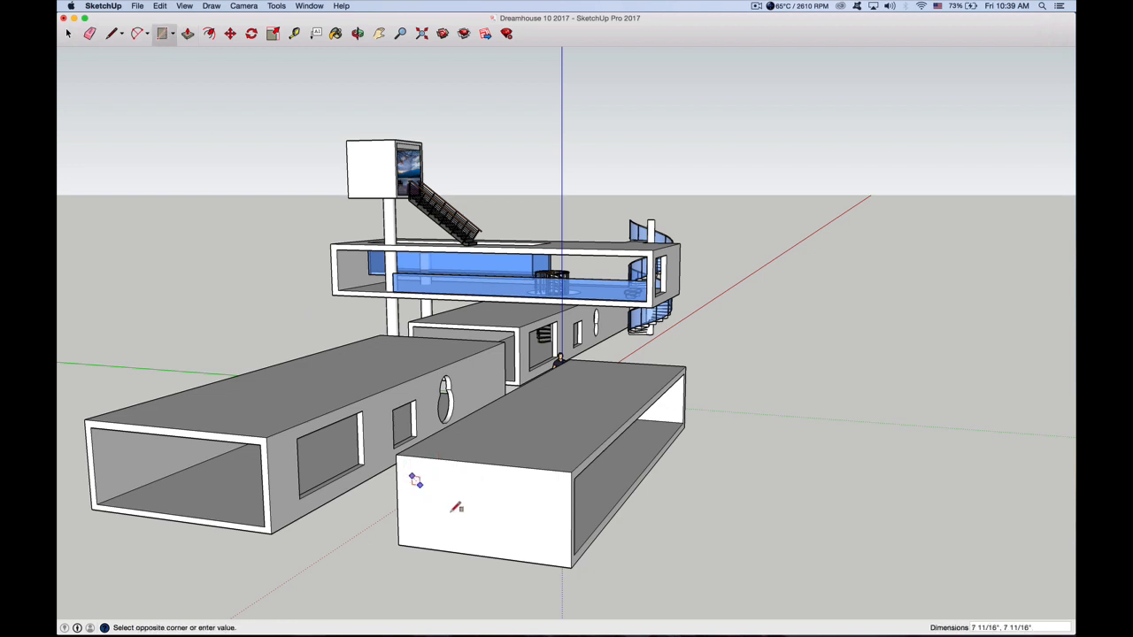
pyautogui.click(485, 540)
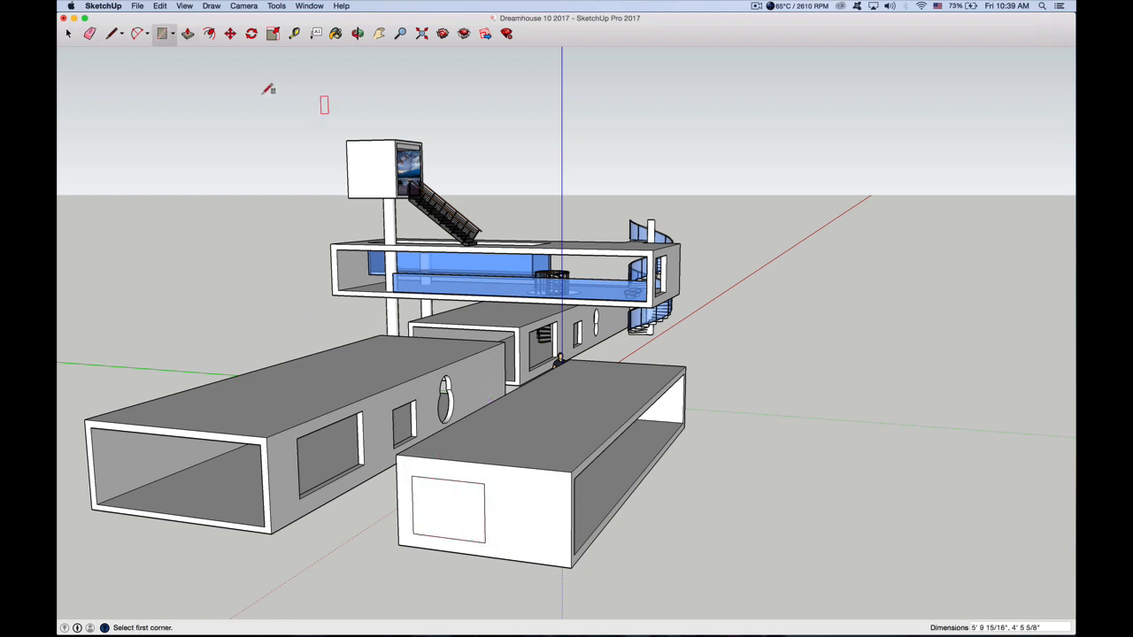
pyautogui.click(188, 34)
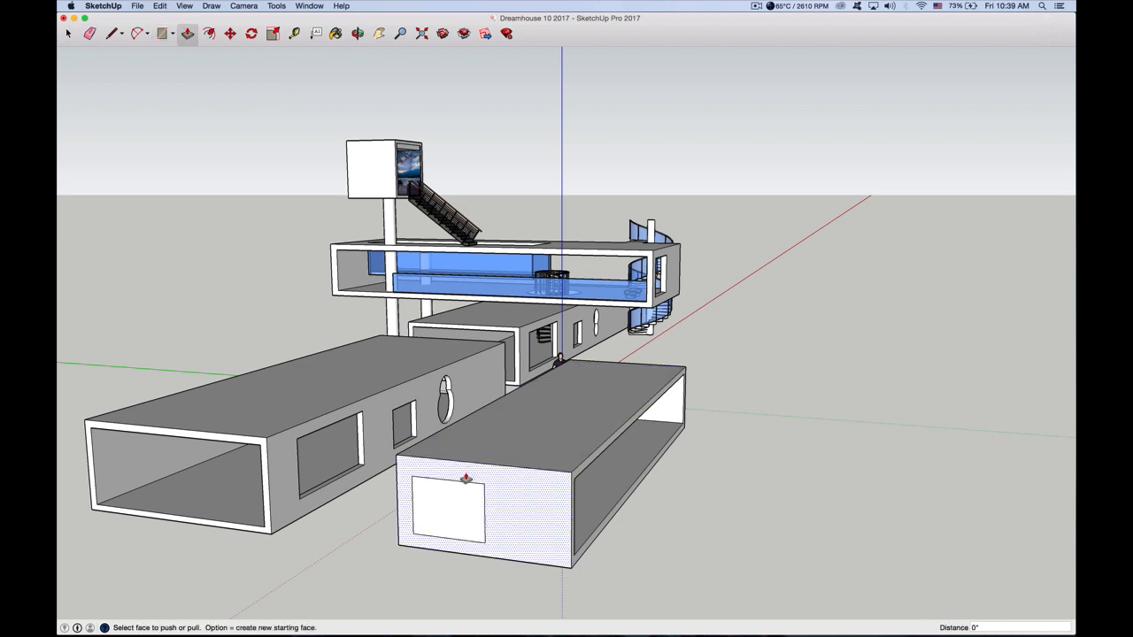
pyautogui.click(445, 509)
pyautogui.click(464, 506)
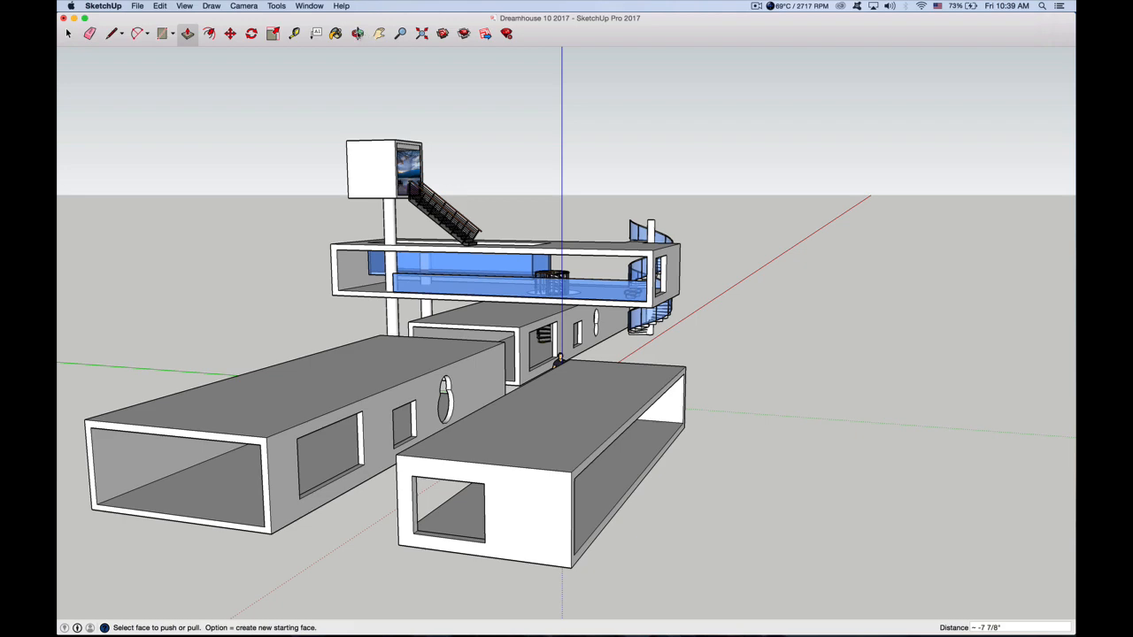
# Examine the round stair opening in the floor of the example house's upper box
pyautogui.click(357, 34)
pyautogui.moveTo(572, 313); pyautogui.dragTo(527, 352)
pyautogui.scroll(3, 616, 236)
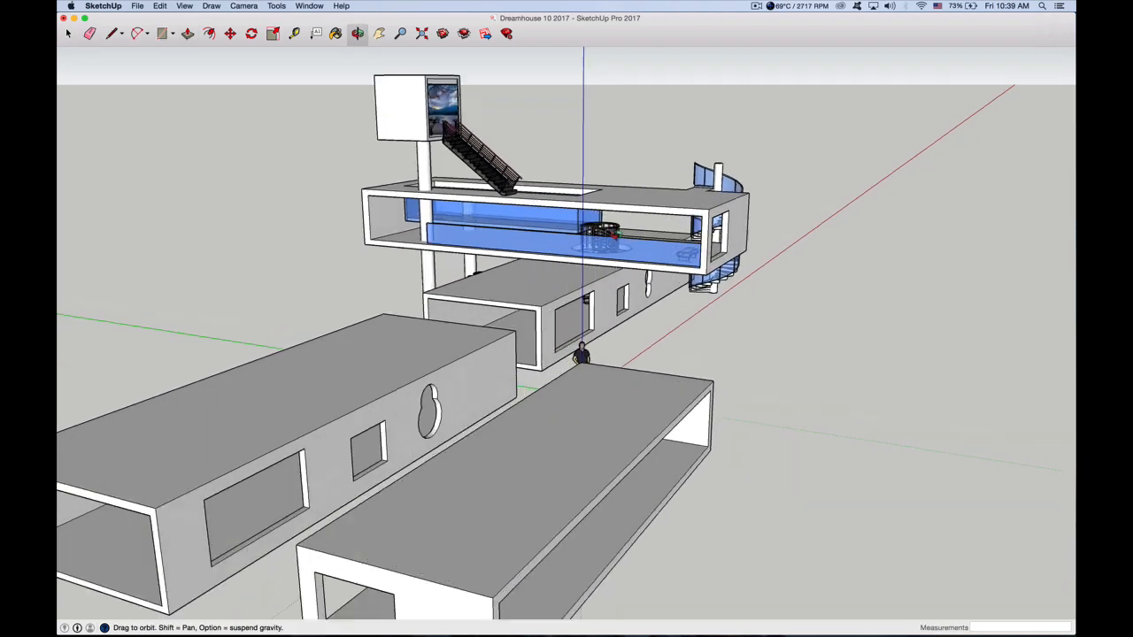
pyautogui.scroll(3, 604, 234)
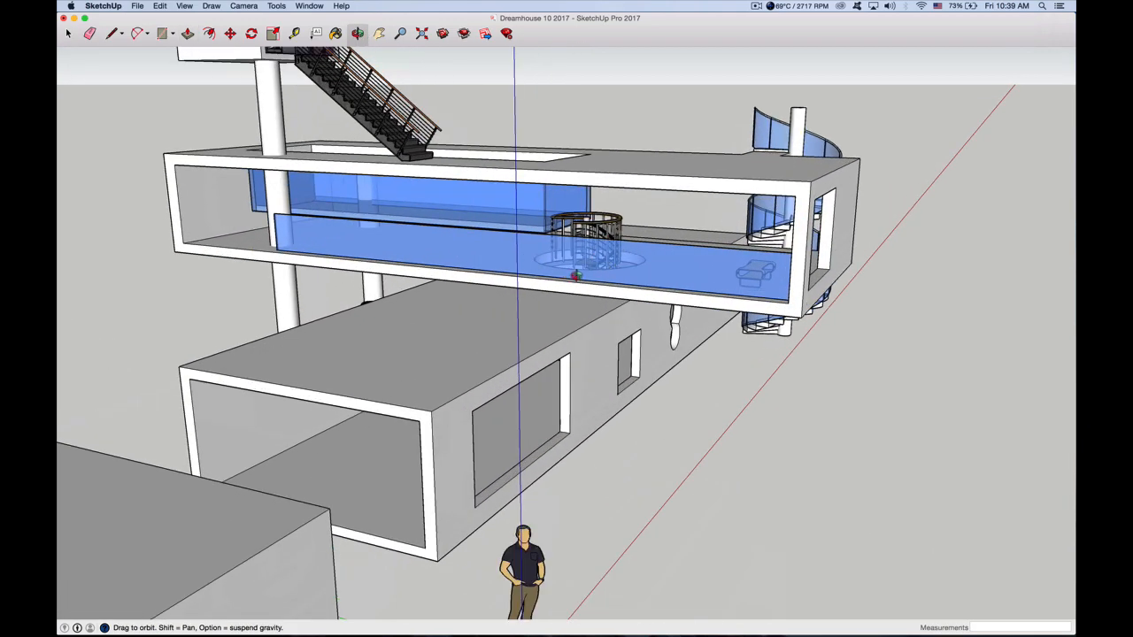
pyautogui.scroll(-10, 575, 275)
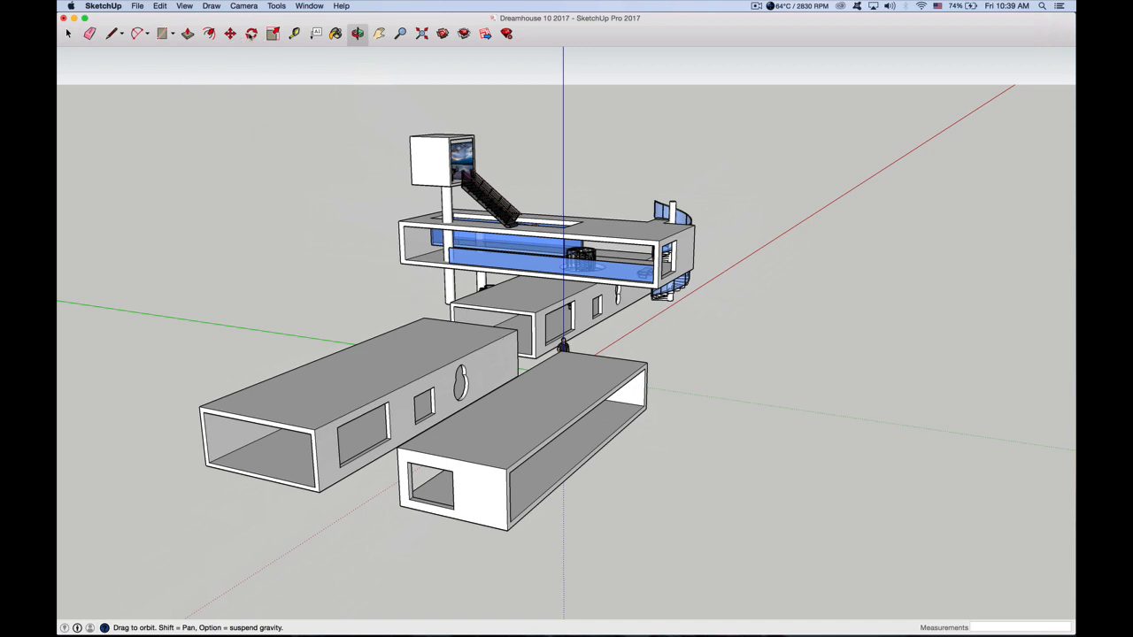
pyautogui.moveTo(554, 405); pyautogui.dragTo(382, 361)
pyautogui.scroll(5, 416, 451)
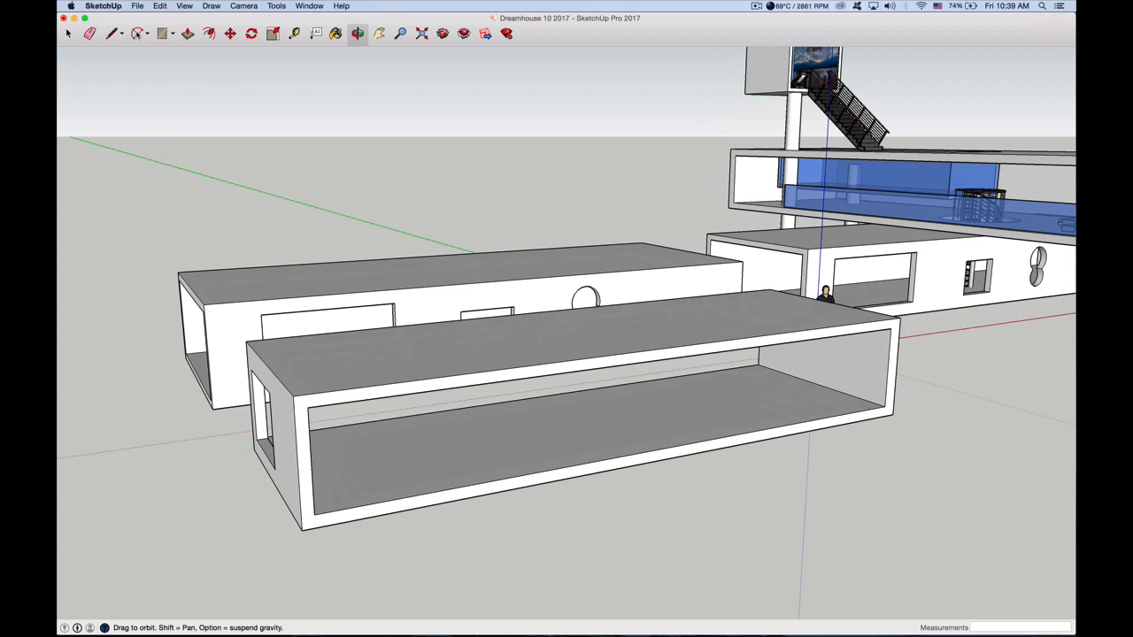
# Switch from the 2 Point Arc tool to the center-based Arc tool
pyautogui.click(139, 33)
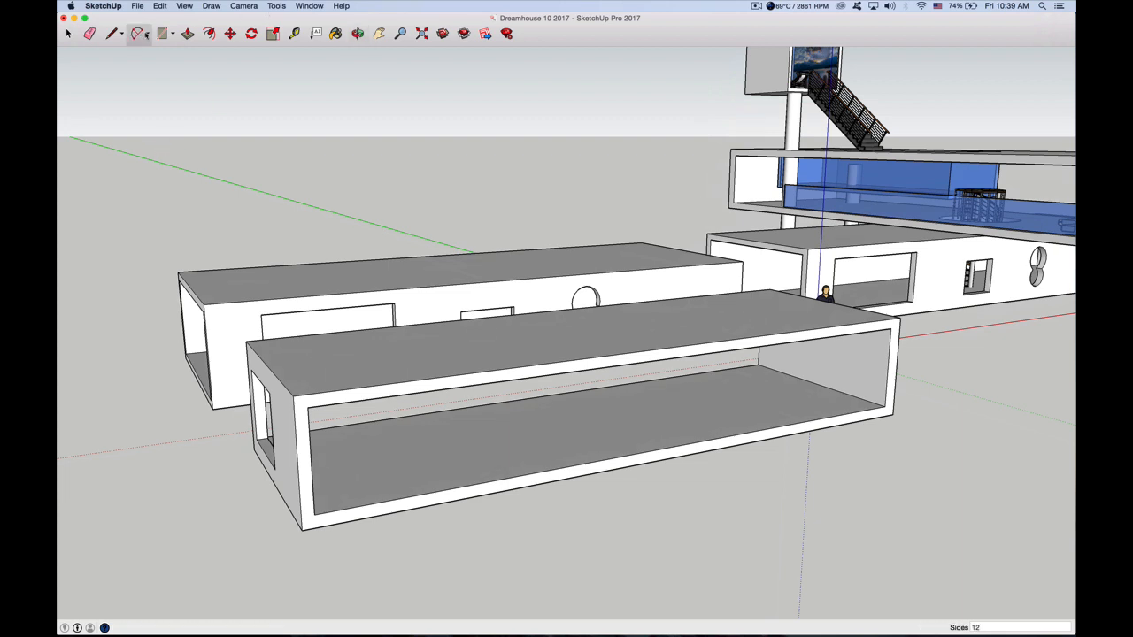
pyautogui.click(146, 35)
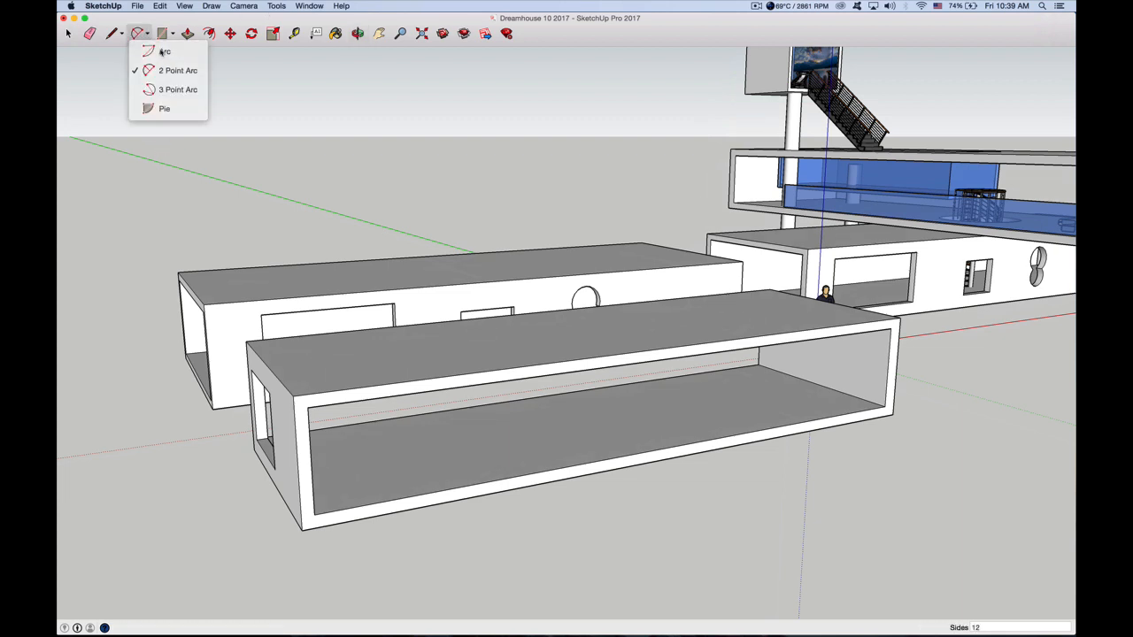
pyautogui.click(165, 52)
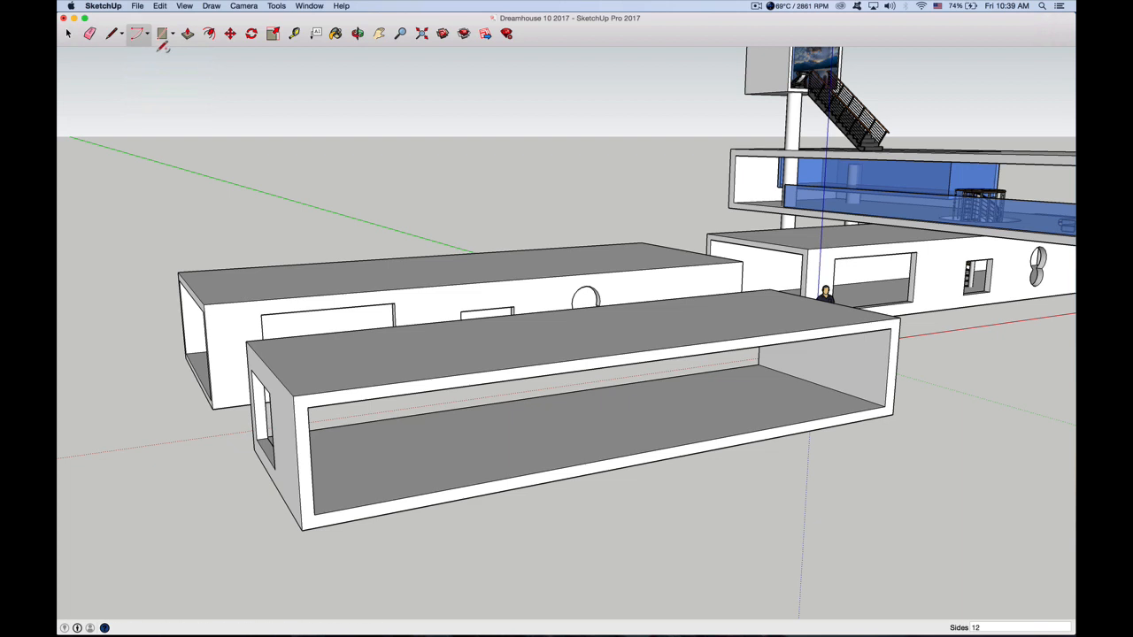
pyautogui.click(435, 447)
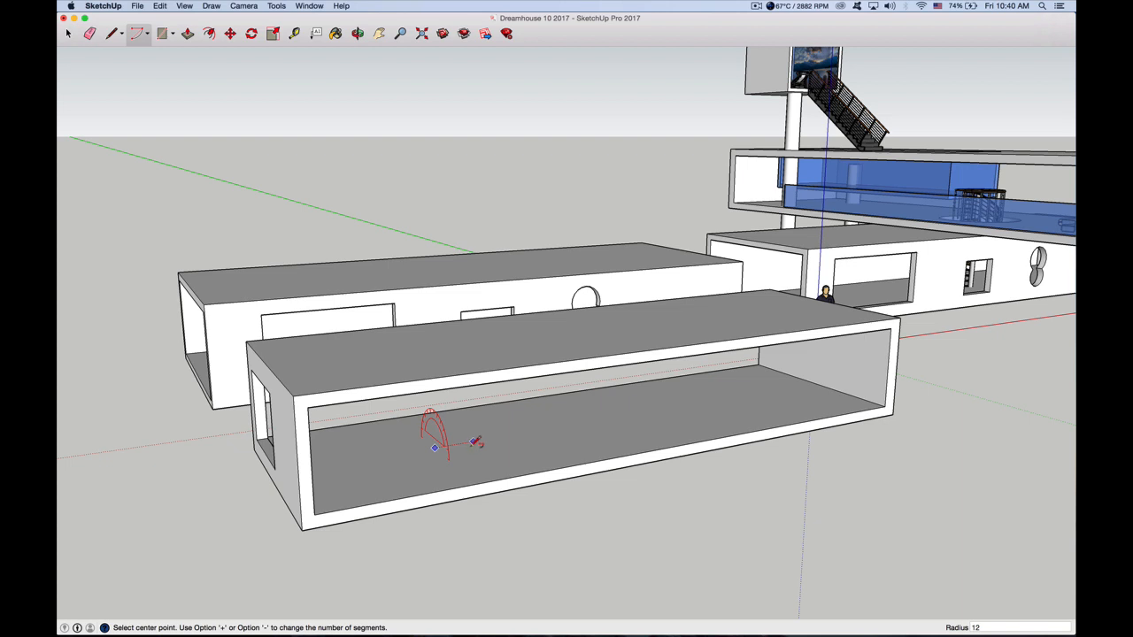
pyautogui.click(473, 441)
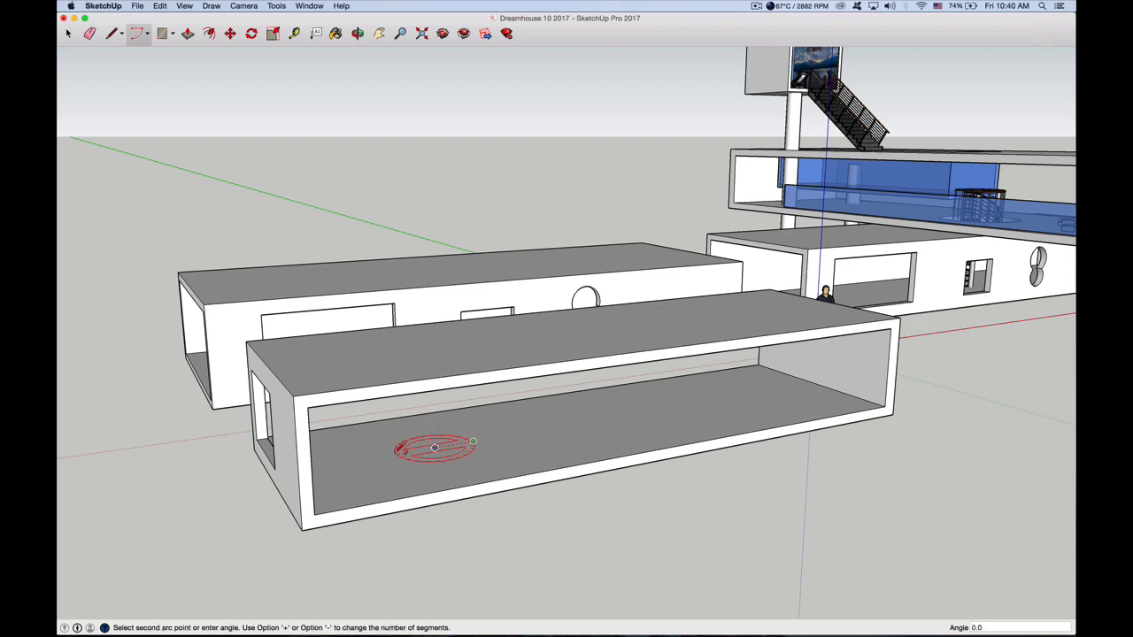
pyautogui.press('Escape')
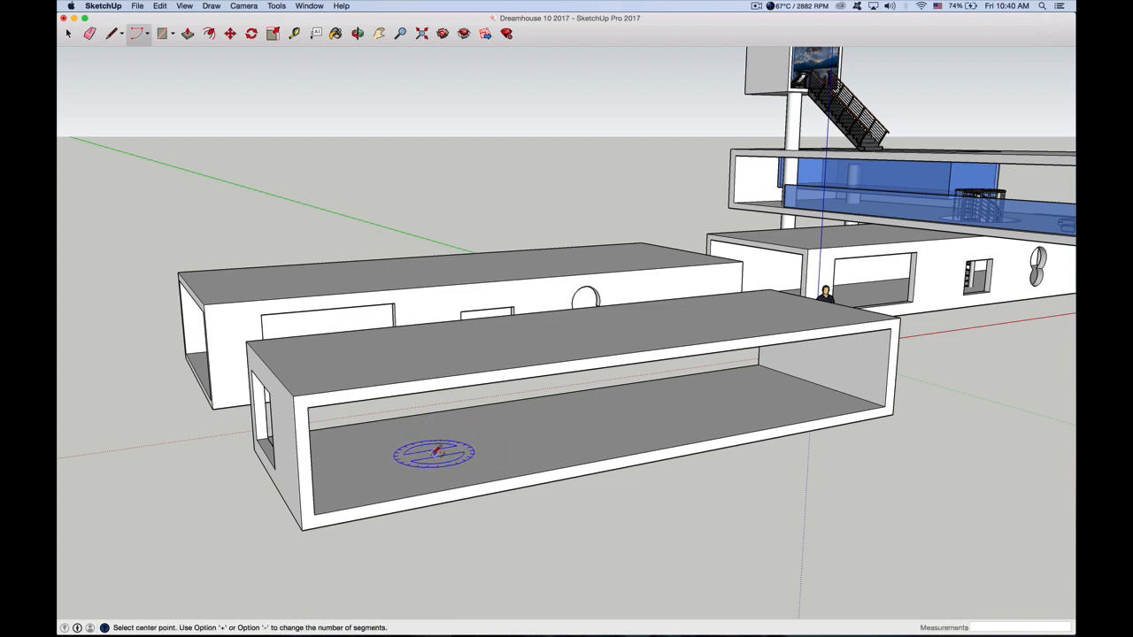
# Draw a closed 360° arc on the second box's floor near the windowed end and Push/Pull it about 8 1/2" down
pyautogui.click(435, 452)
pyautogui.scroll(3, 438, 452)
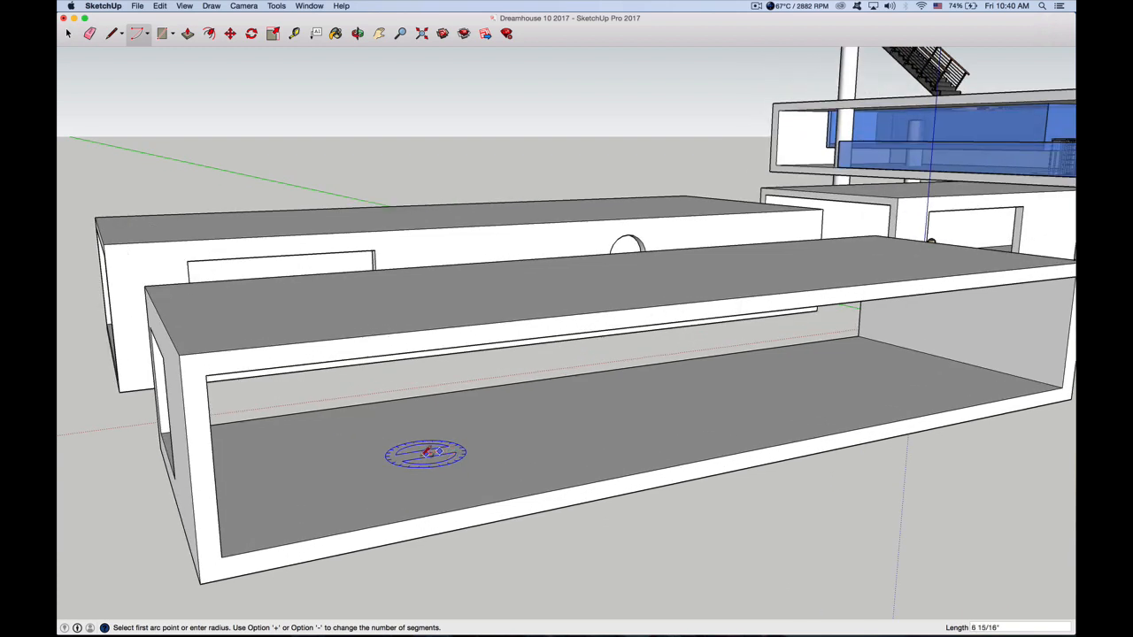
pyautogui.click(476, 445)
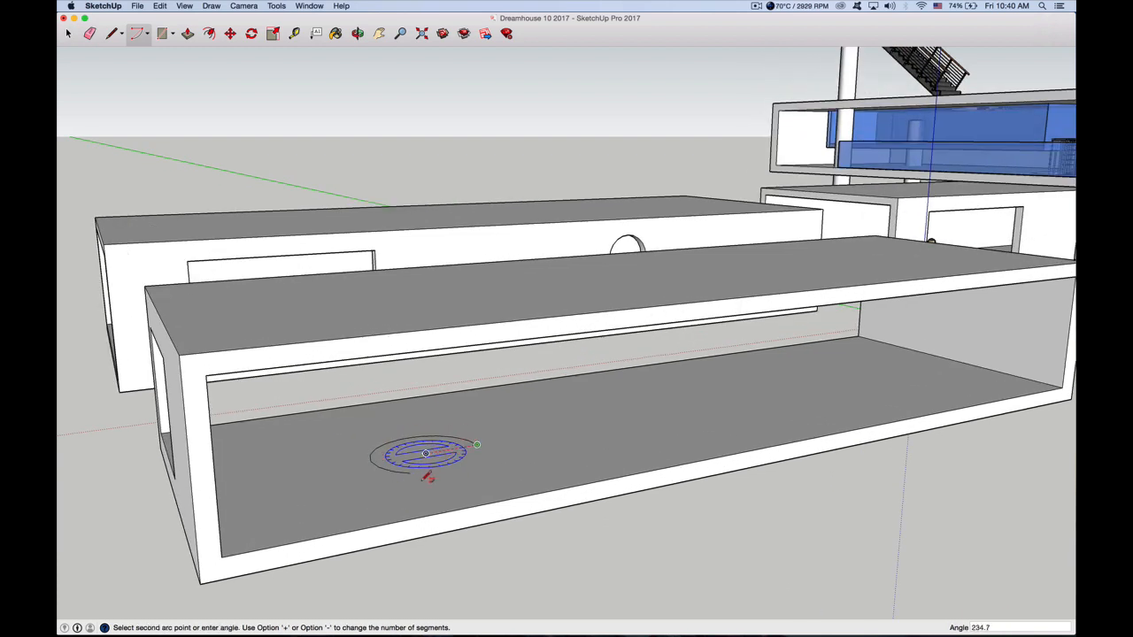
pyautogui.click(478, 444)
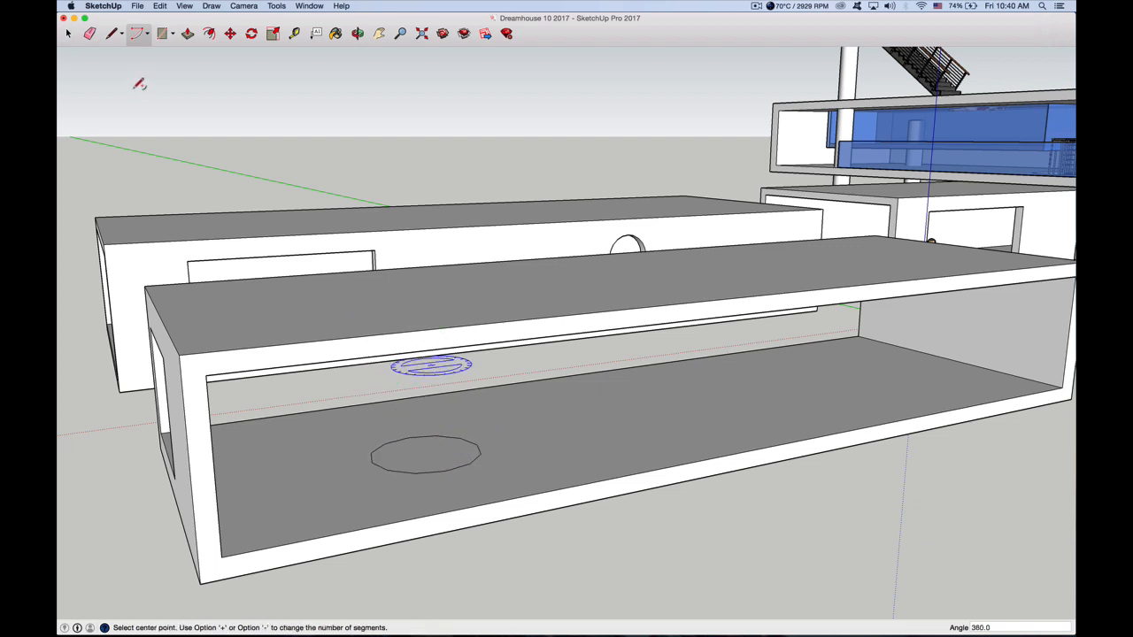
pyautogui.click(69, 33)
pyautogui.click(187, 33)
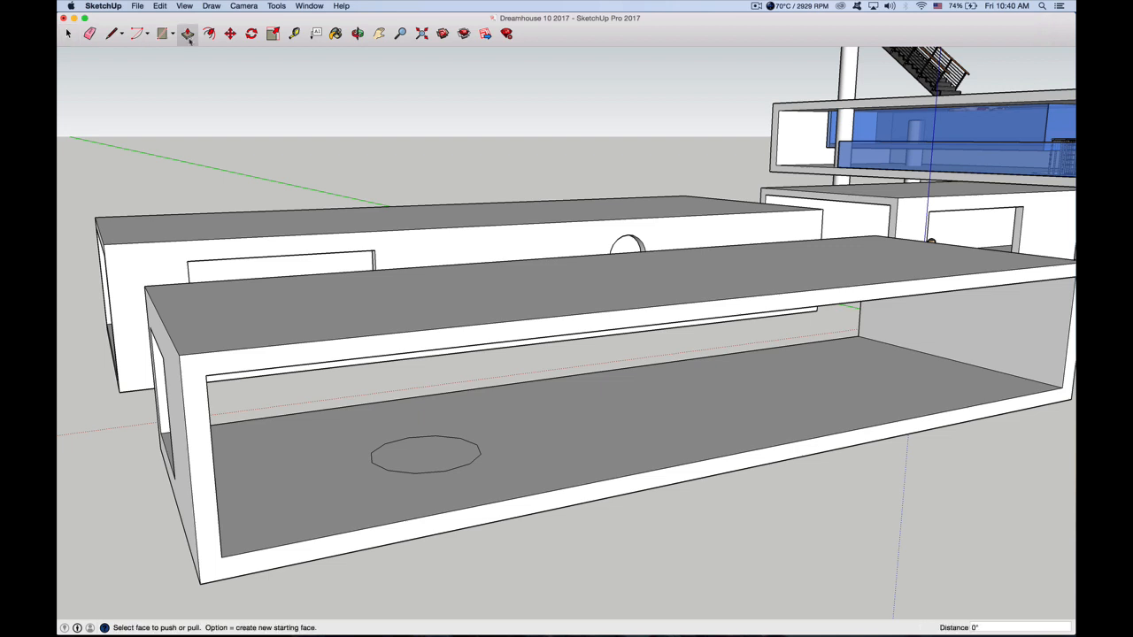
pyautogui.moveTo(426, 443)
pyautogui.mouseDown()
pyautogui.moveTo(421, 454)
pyautogui.moveTo(436, 462)
pyautogui.mouseUp()
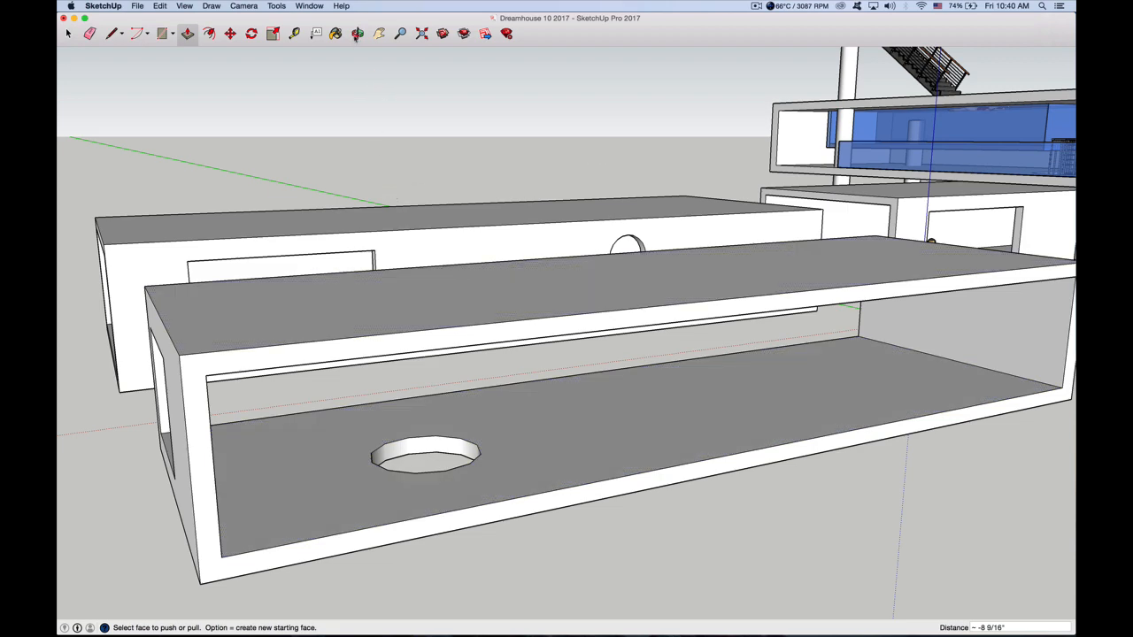
# Open the first box's group for editing and select all of its connected geometry
pyautogui.click(358, 33)
pyautogui.moveTo(451, 463); pyautogui.dragTo(480, 505)
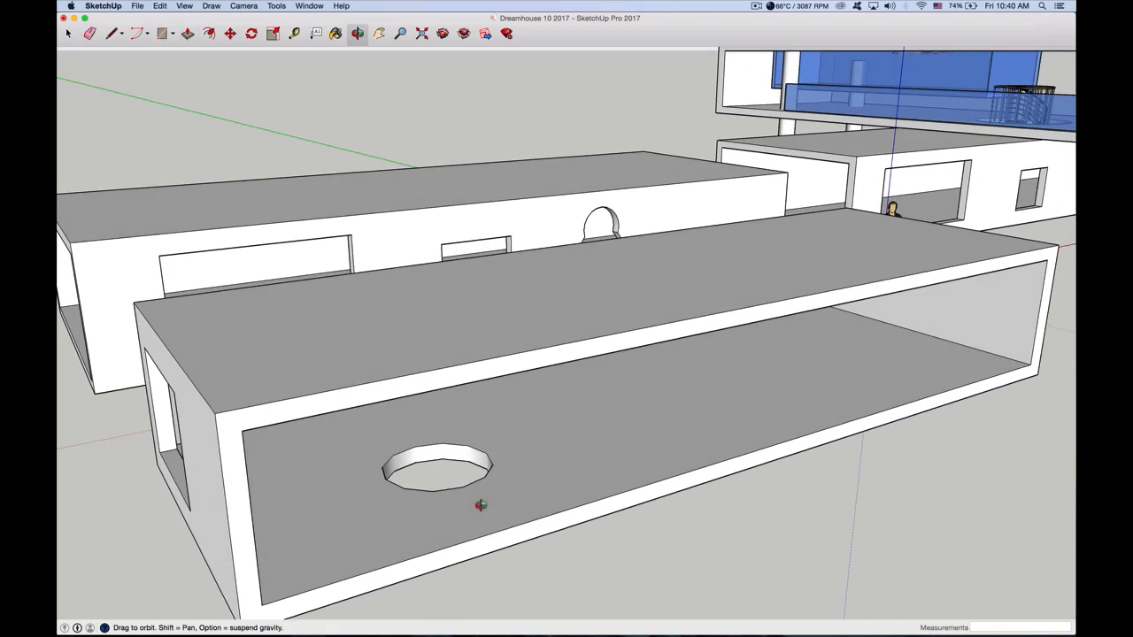
pyautogui.press('p')
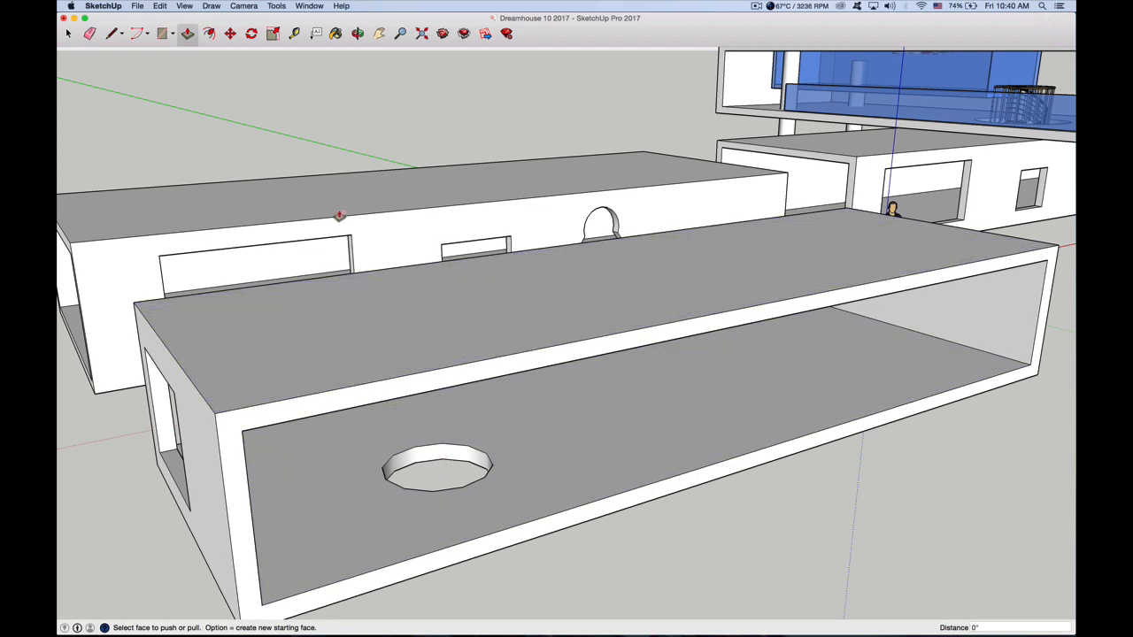
pyautogui.click(358, 32)
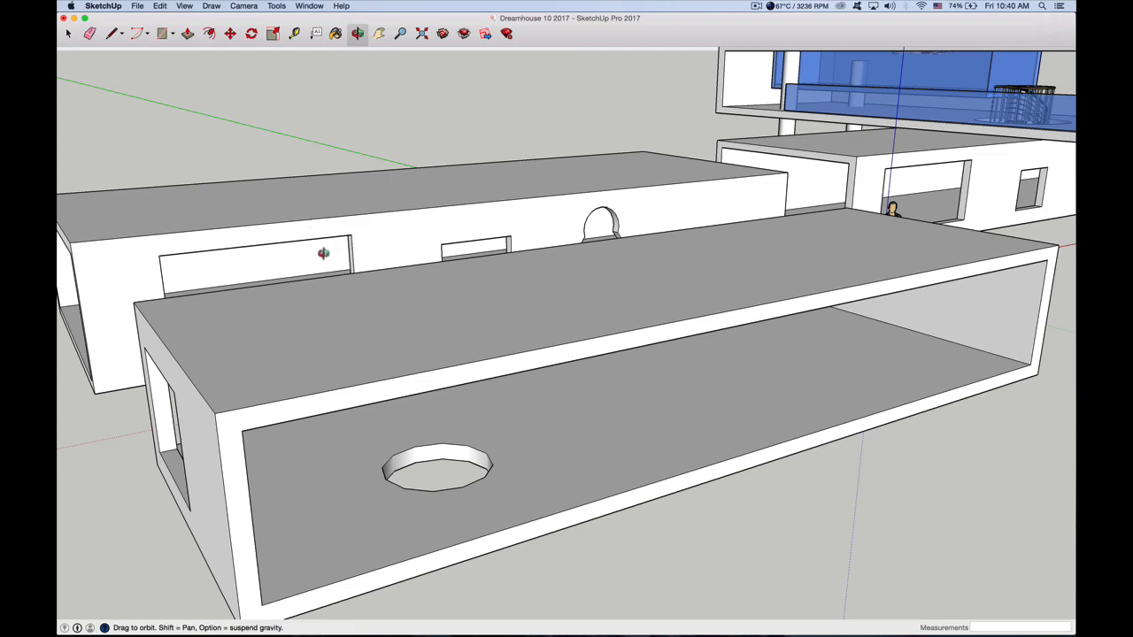
pyautogui.moveTo(357, 267); pyautogui.dragTo(329, 151)
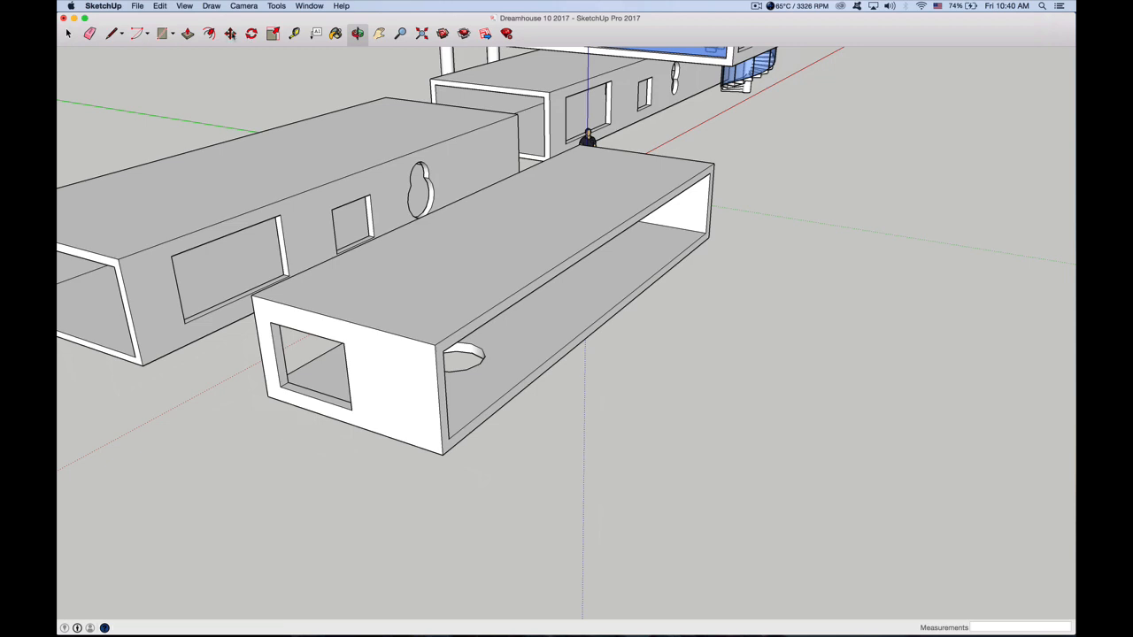
pyautogui.click(229, 33)
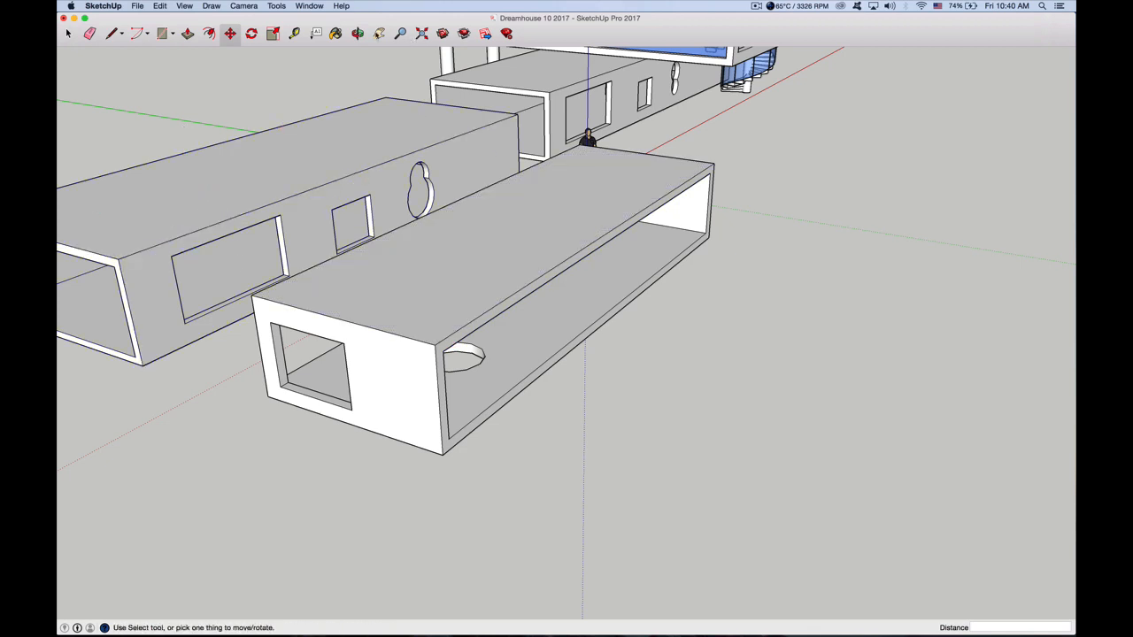
pyautogui.press('h')
pyautogui.moveTo(227, 177); pyautogui.dragTo(501, 230)
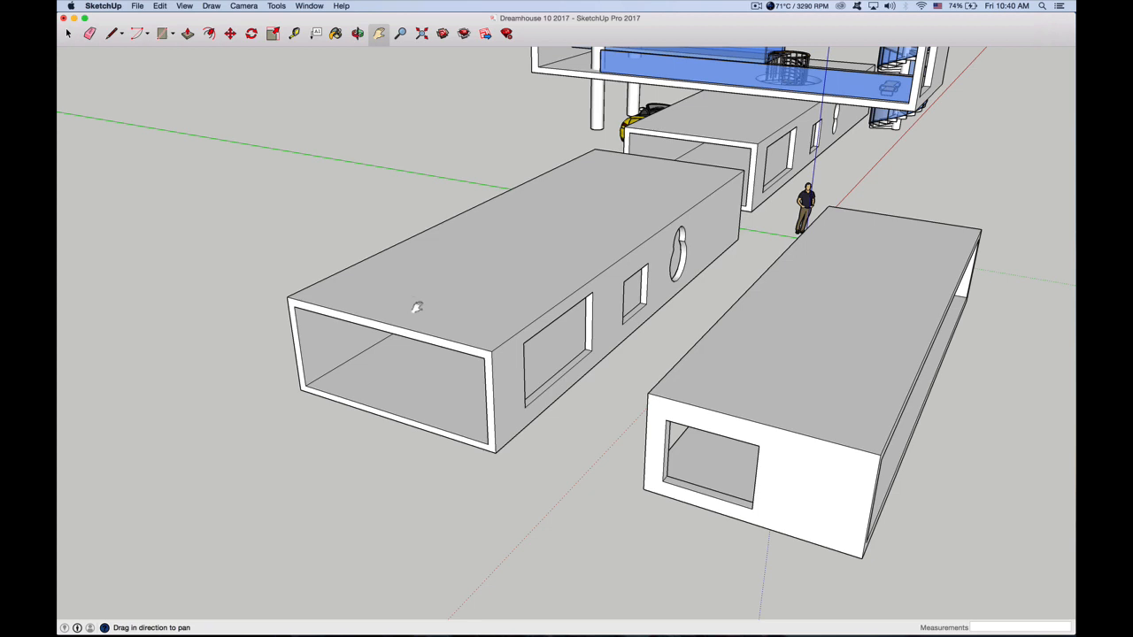
pyautogui.click(69, 33)
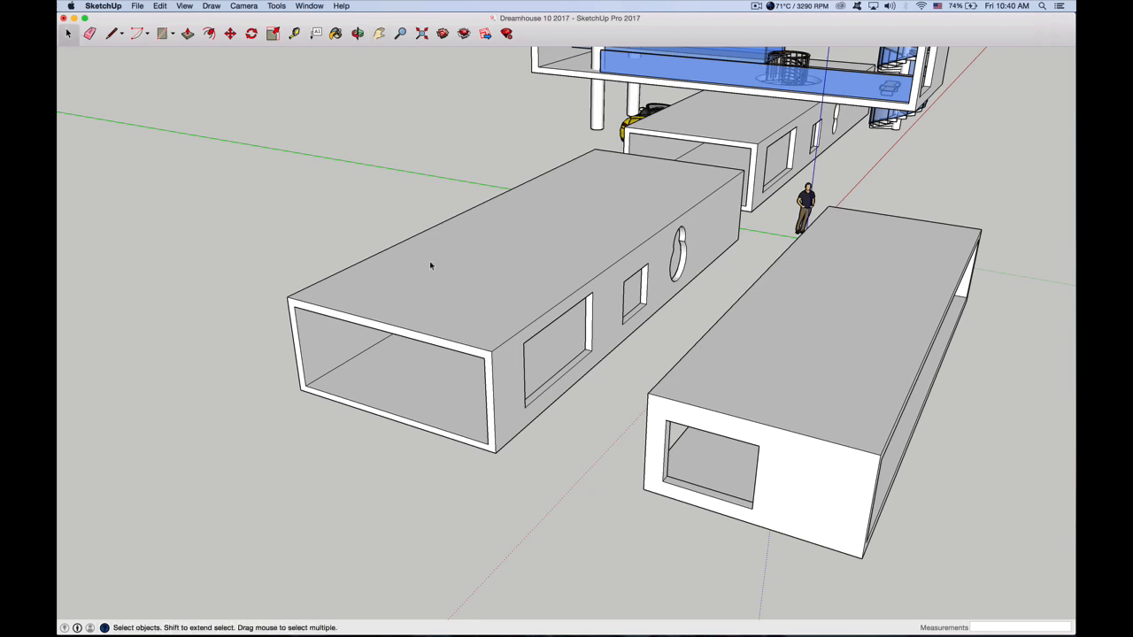
pyautogui.click(447, 280)
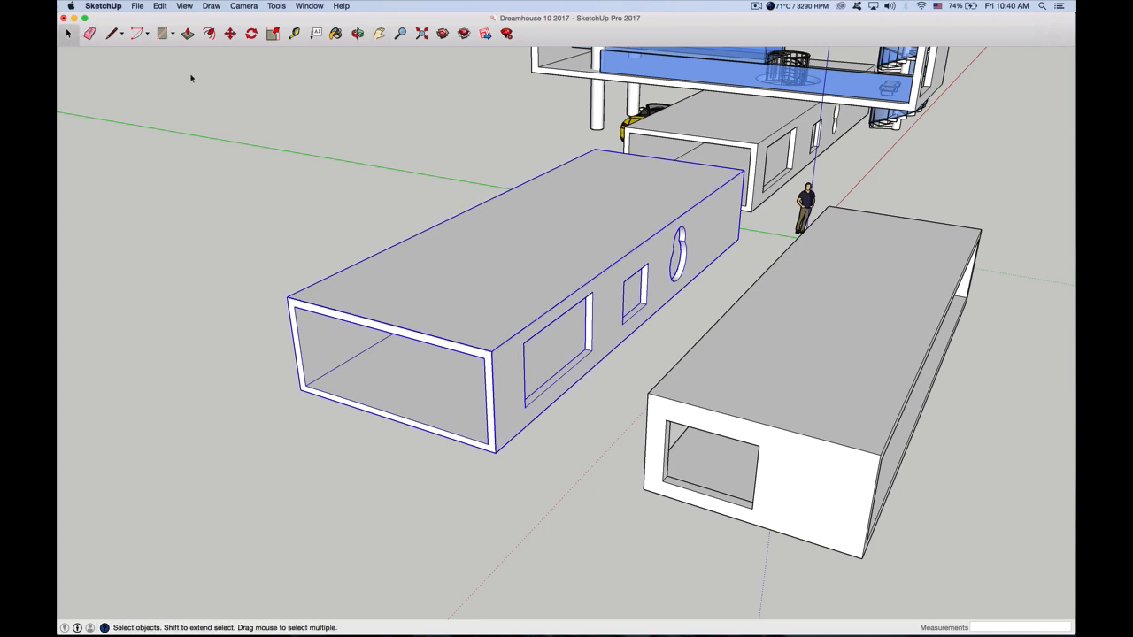
pyautogui.tripleClick(442, 288)
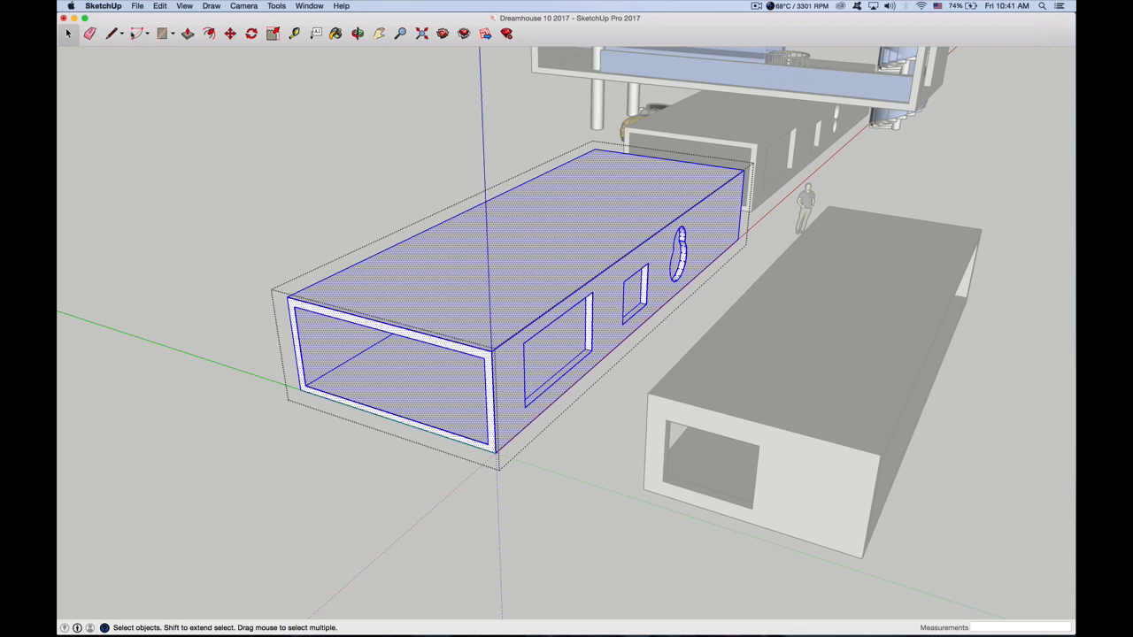
# Draw a closed 360° arc of about 4' 7" radius on the first box's roof and Push/Pull it about 7 11/16" down, then leave the group
pyautogui.click(136, 33)
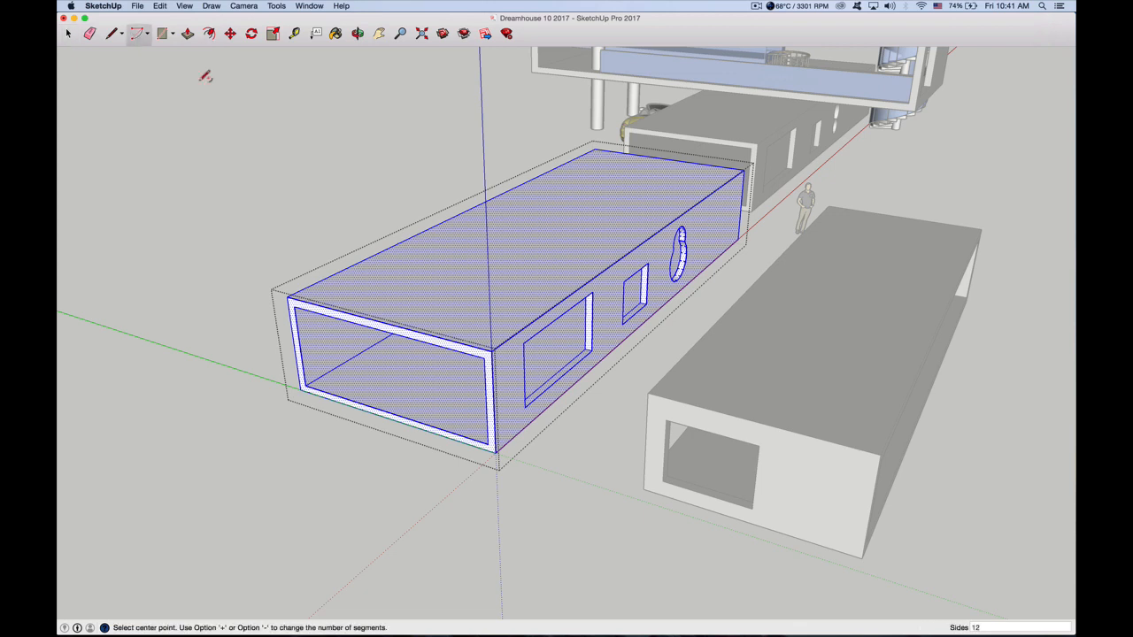
pyautogui.click(469, 277)
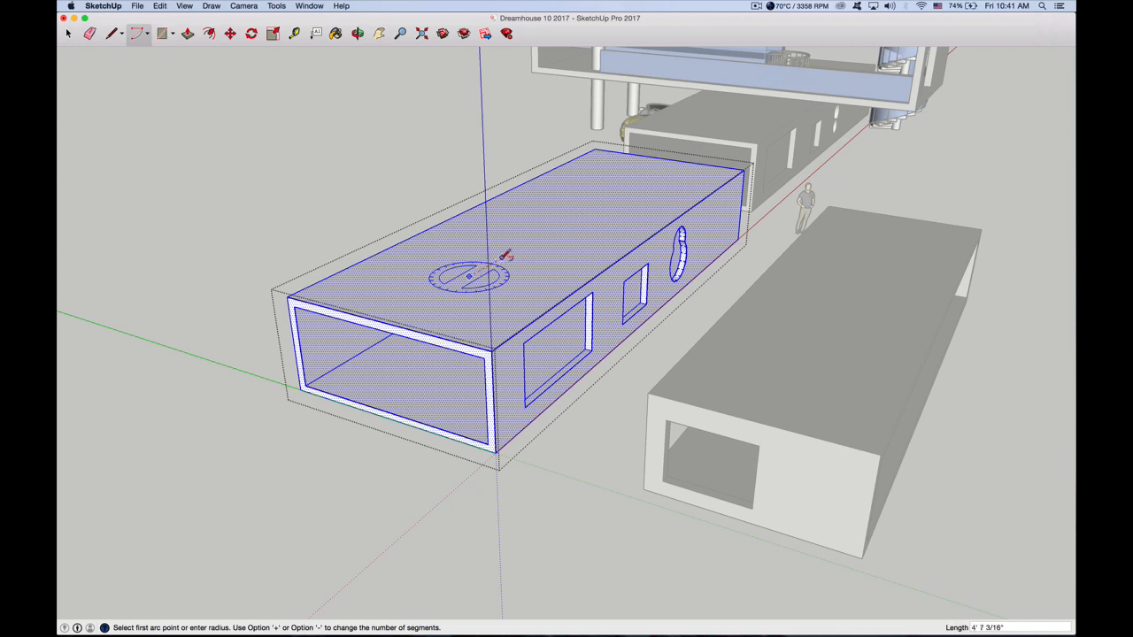
pyautogui.click(503, 257)
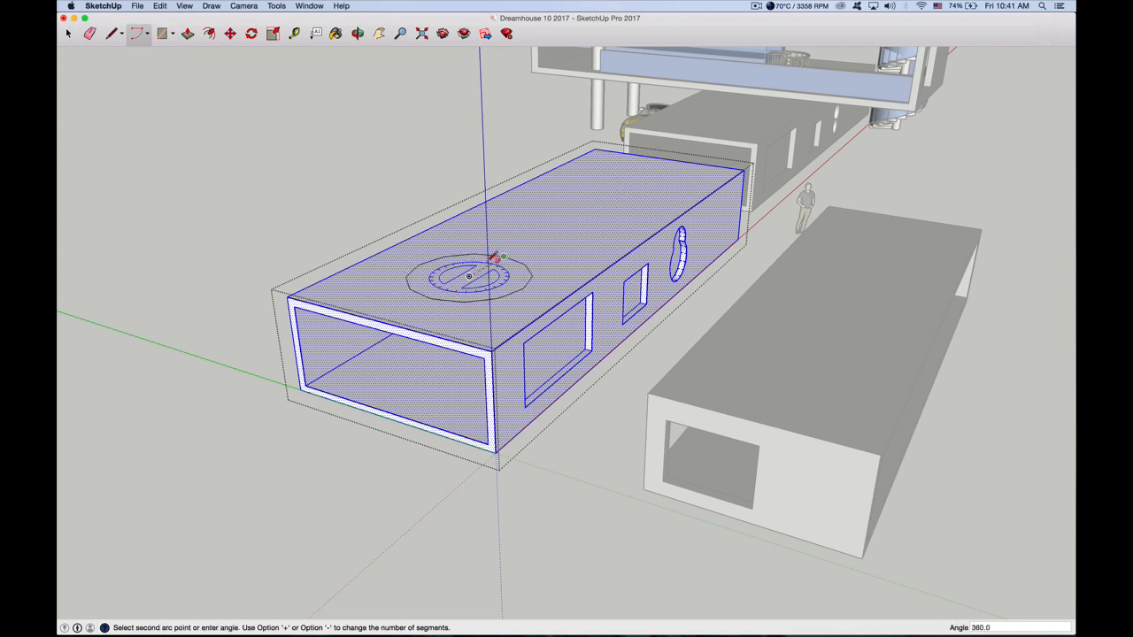
pyautogui.click(503, 257)
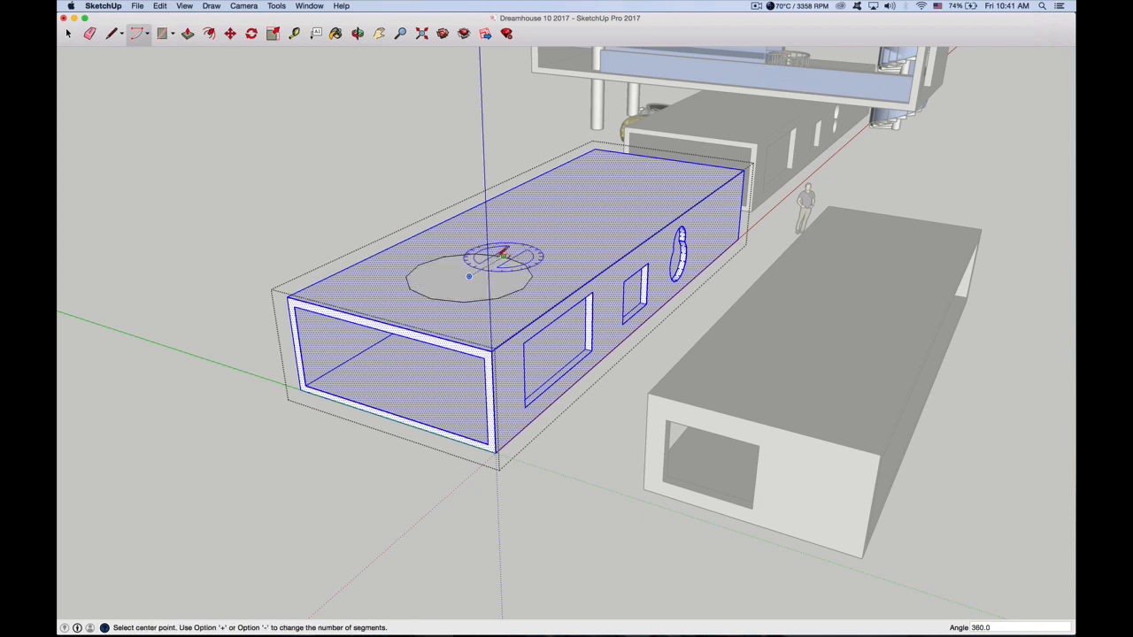
pyautogui.click(187, 33)
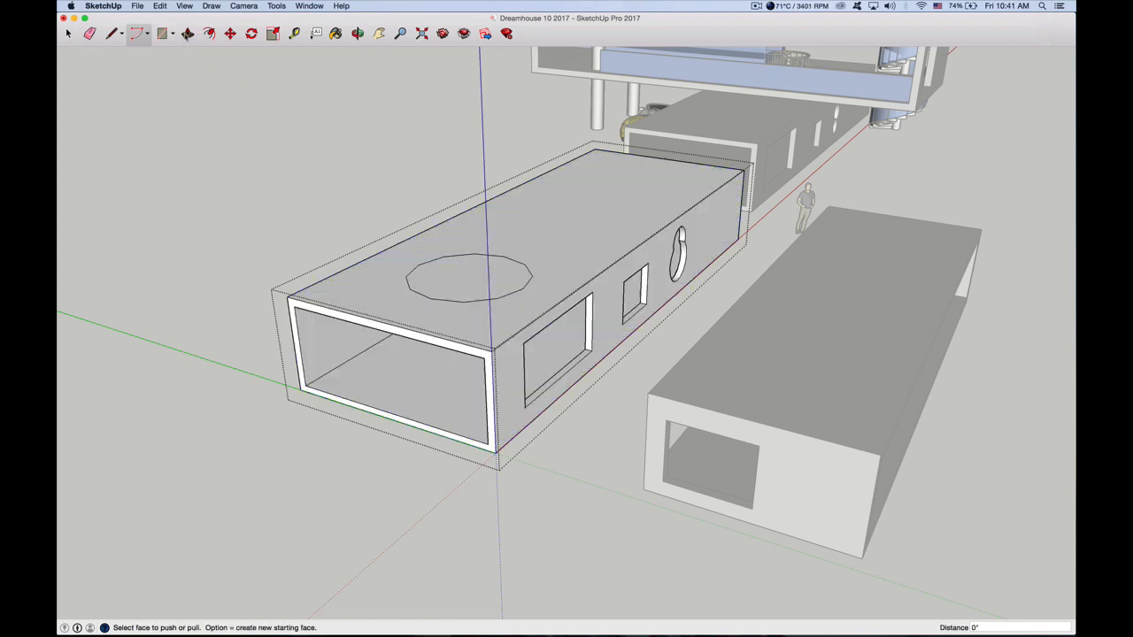
pyautogui.click(460, 259)
pyautogui.click(445, 280)
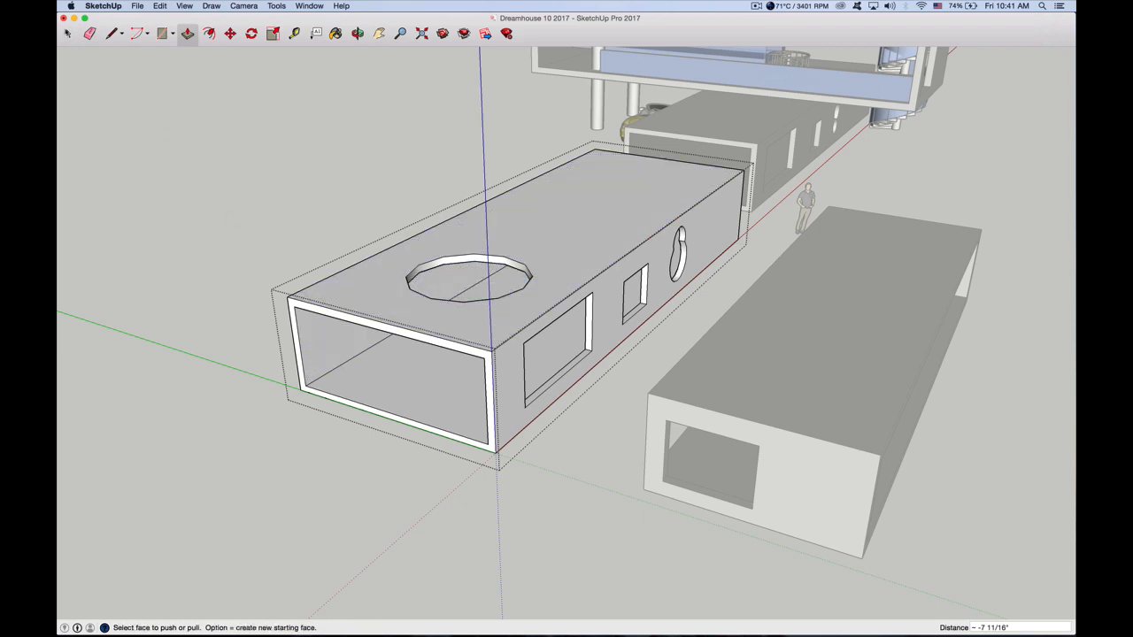
pyautogui.click(67, 33)
pyautogui.click(294, 252)
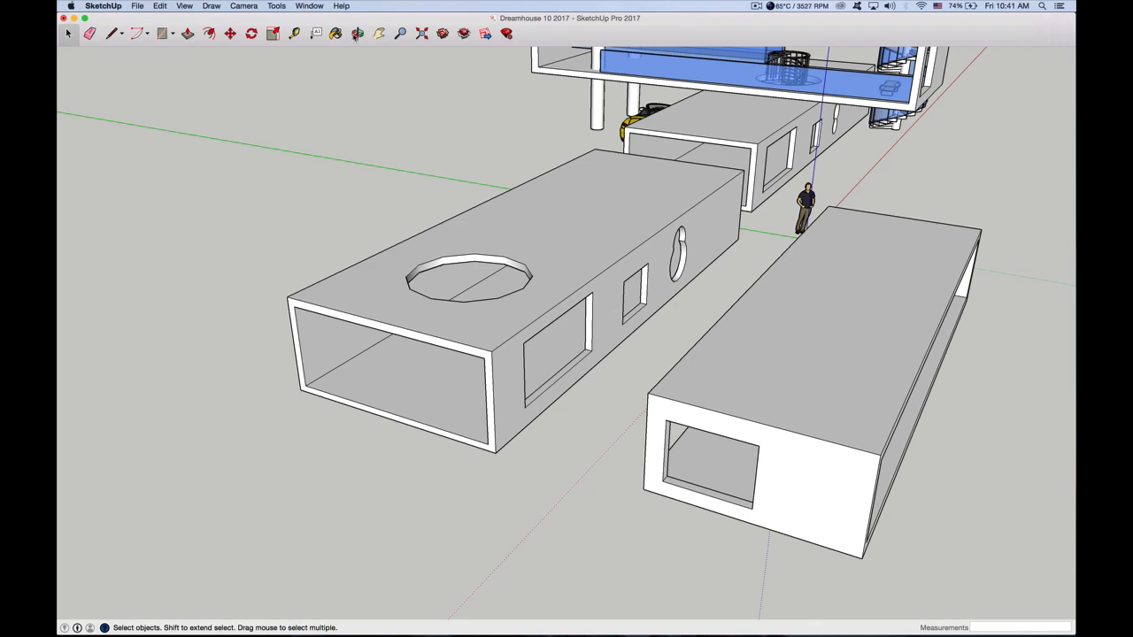
# Select the entire second box with its window and floor opening and make it a group
pyautogui.click(356, 33)
pyautogui.moveTo(682, 295); pyautogui.dragTo(890, 318)
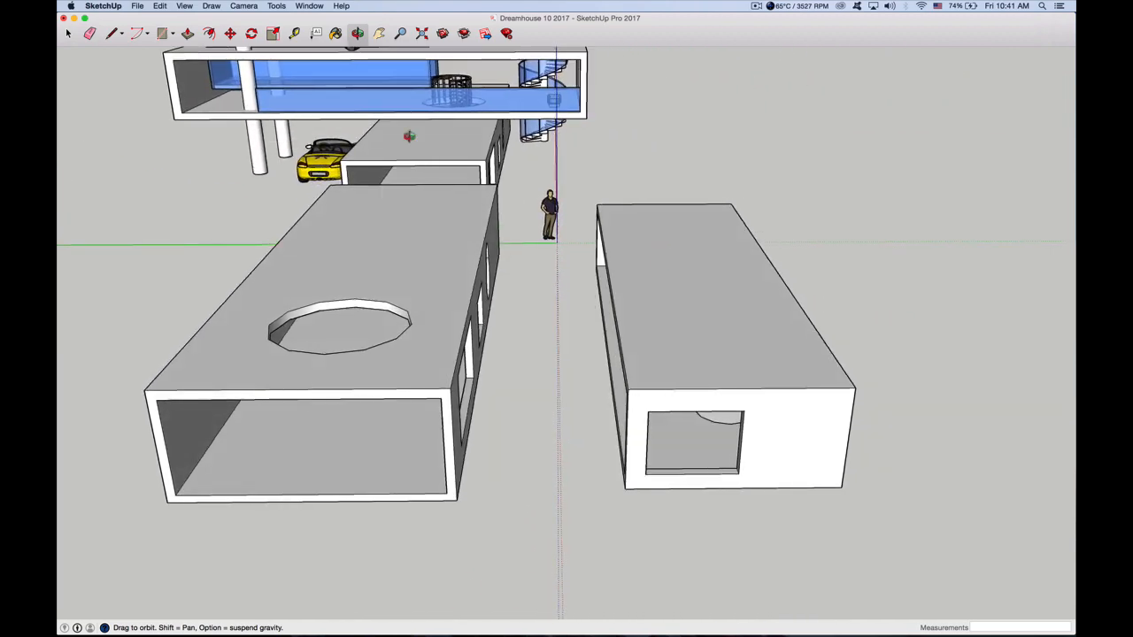
pyautogui.click(70, 33)
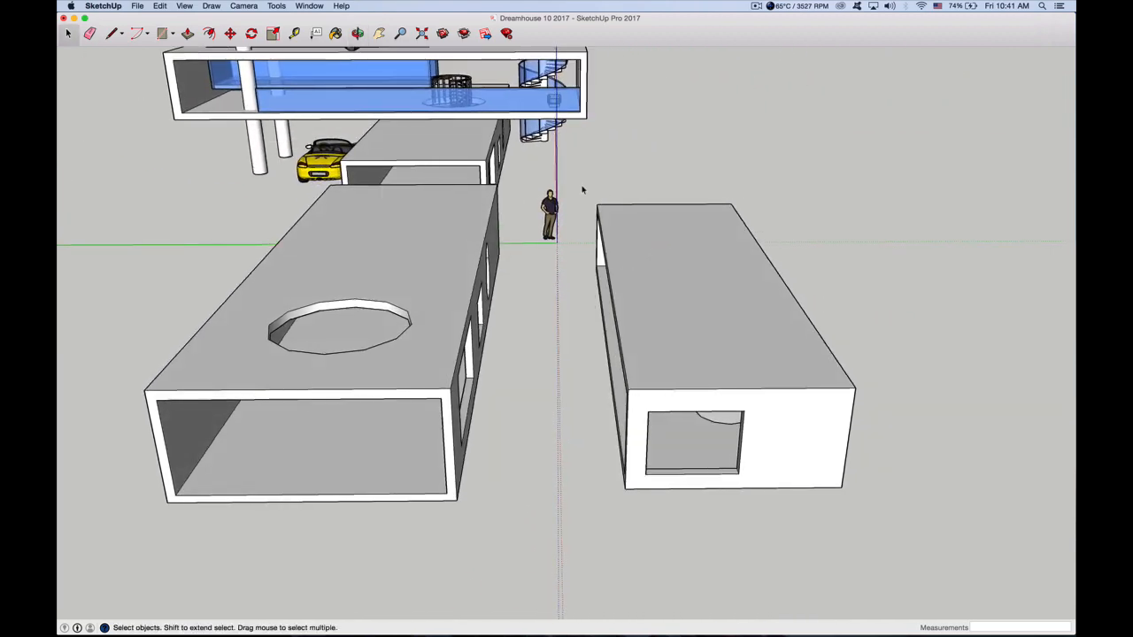
pyautogui.moveTo(584, 187); pyautogui.dragTo(902, 516)
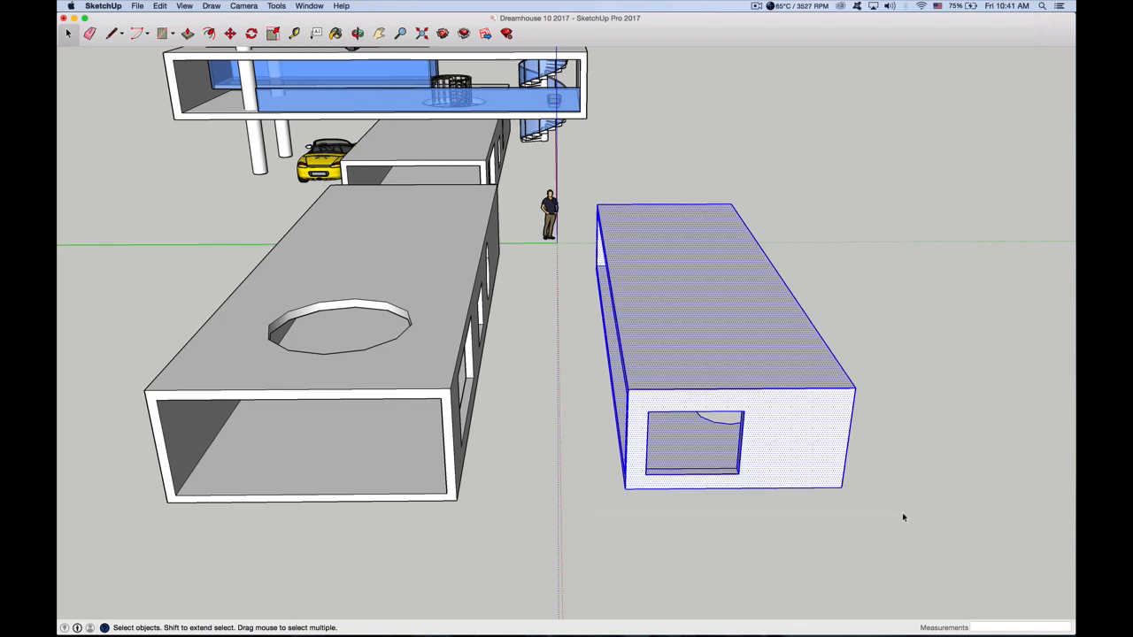
pyautogui.rightClick(664, 257)
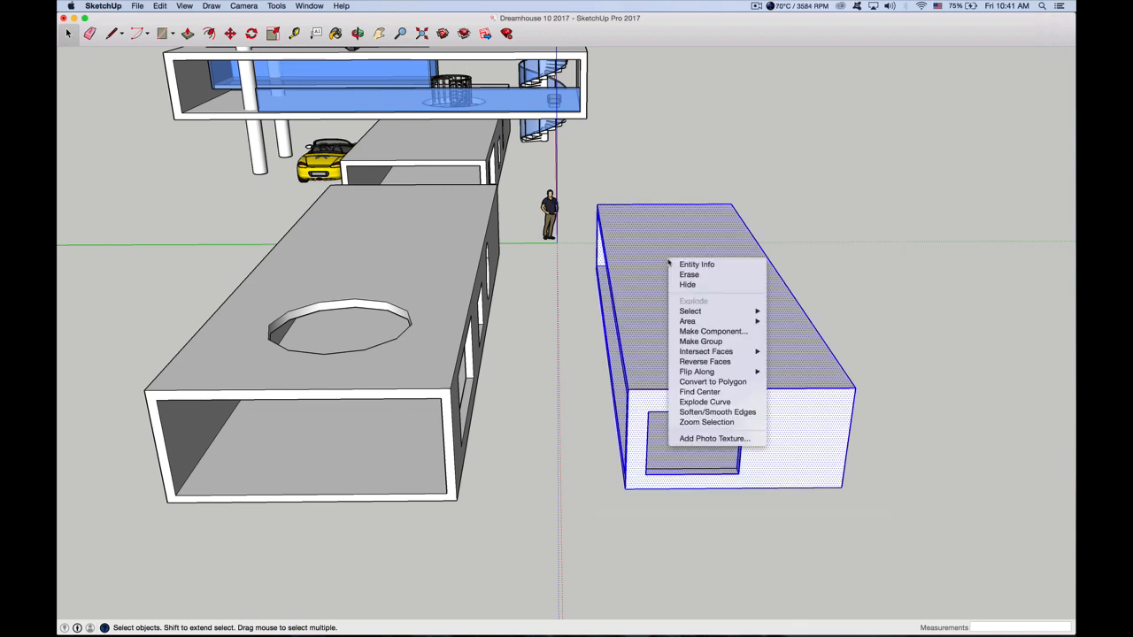
pyautogui.moveTo(696, 325)
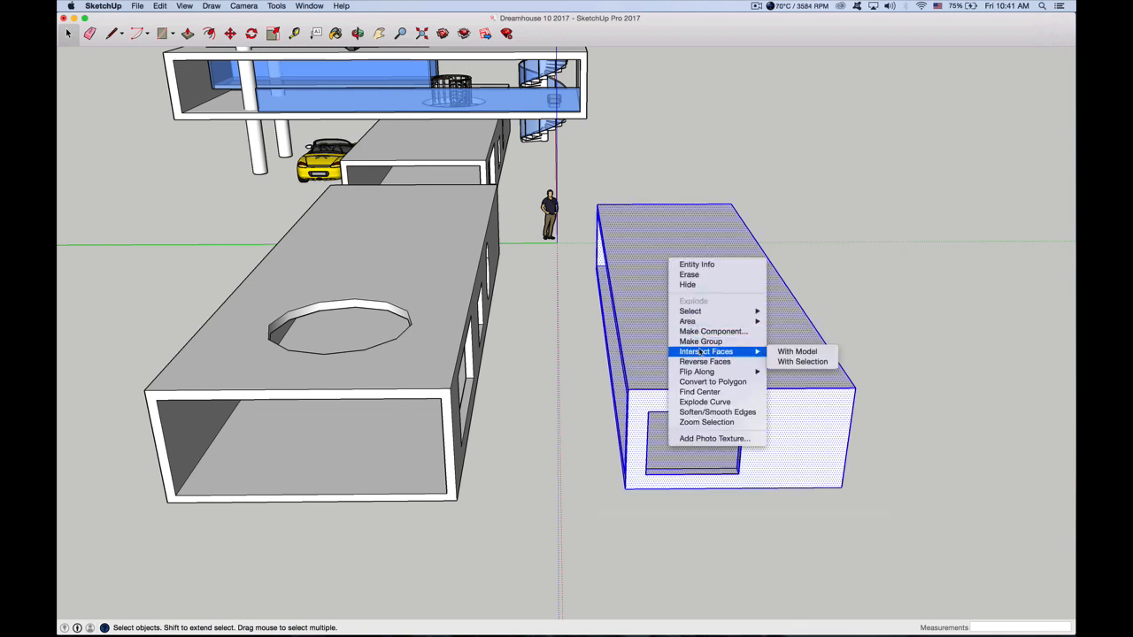
pyautogui.click(699, 341)
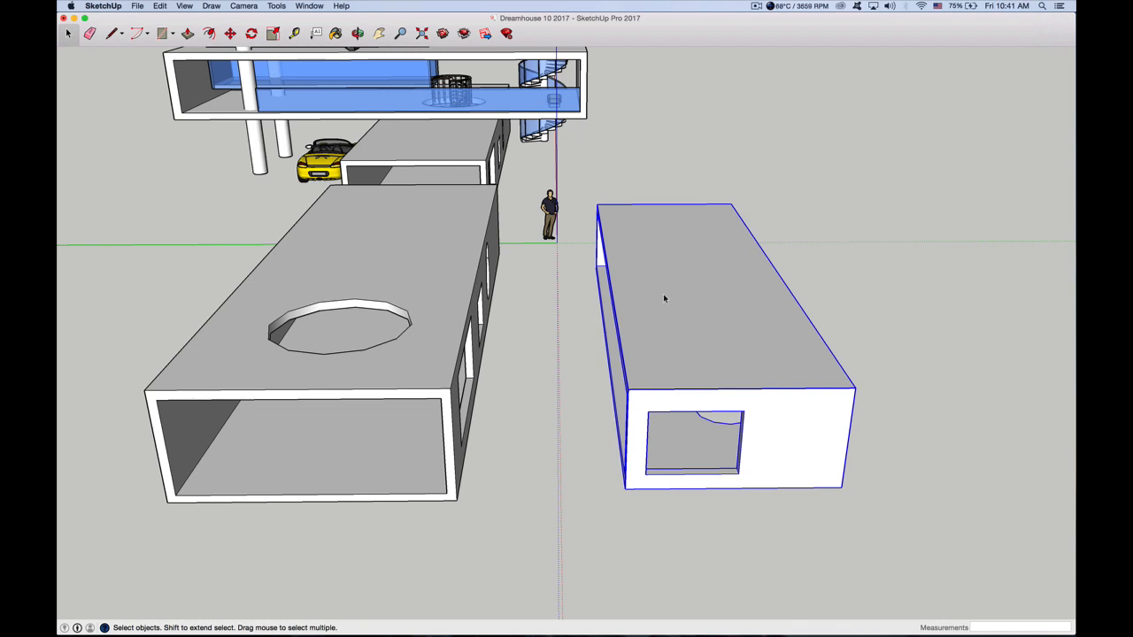
pyautogui.click(651, 176)
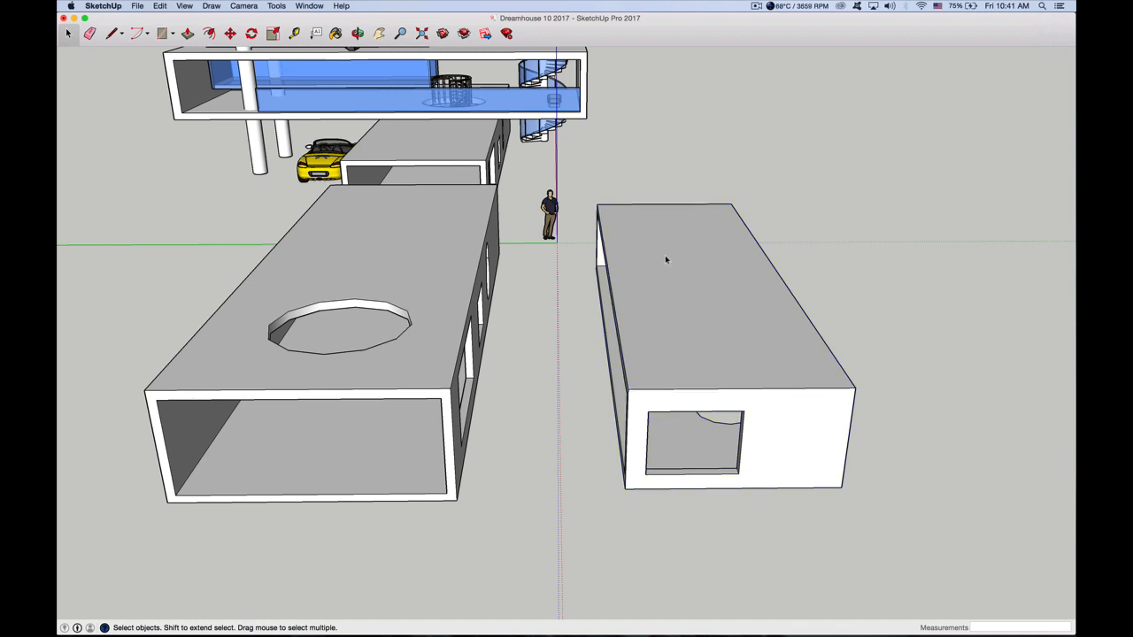
# Move the second box's group about 1' 11" along the green axis, away from the first box
pyautogui.click(666, 257)
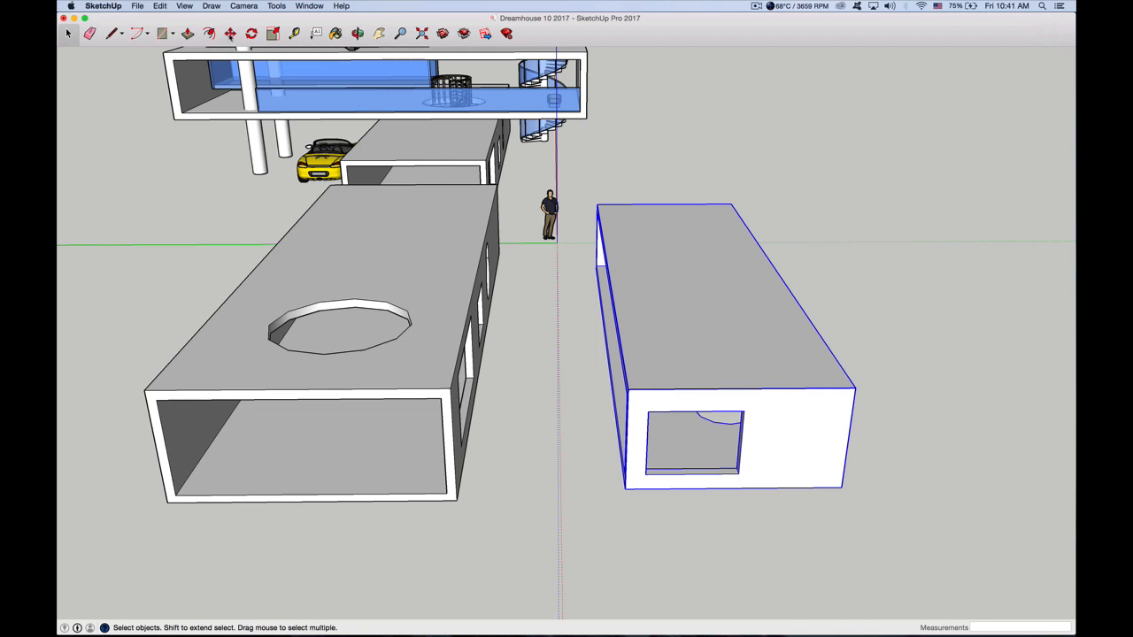
pyautogui.click(230, 33)
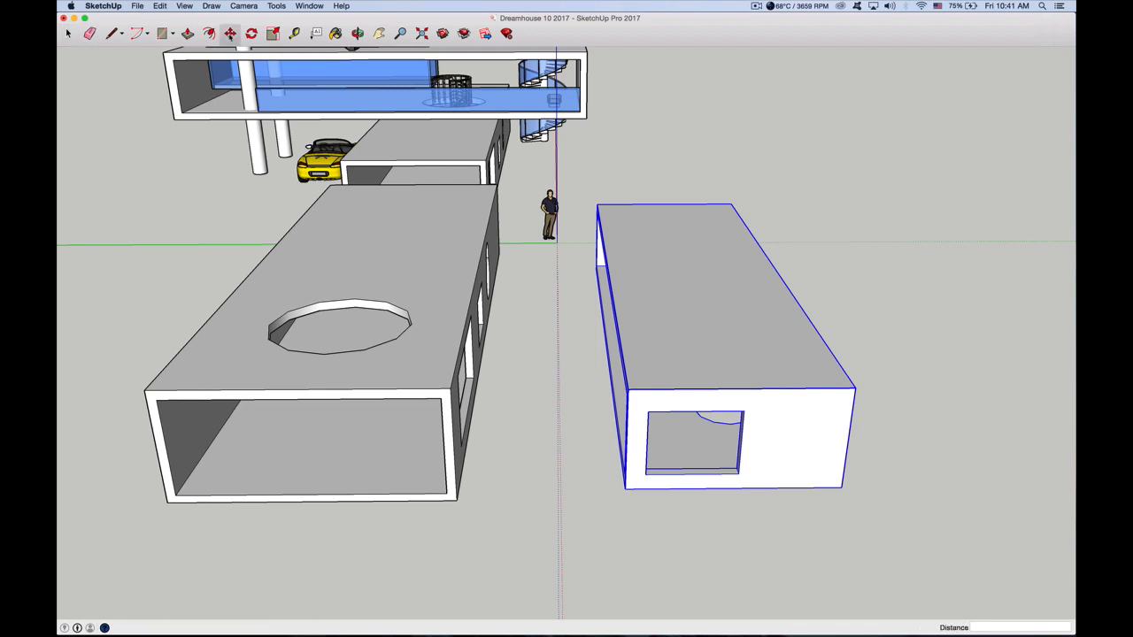
pyautogui.click(654, 295)
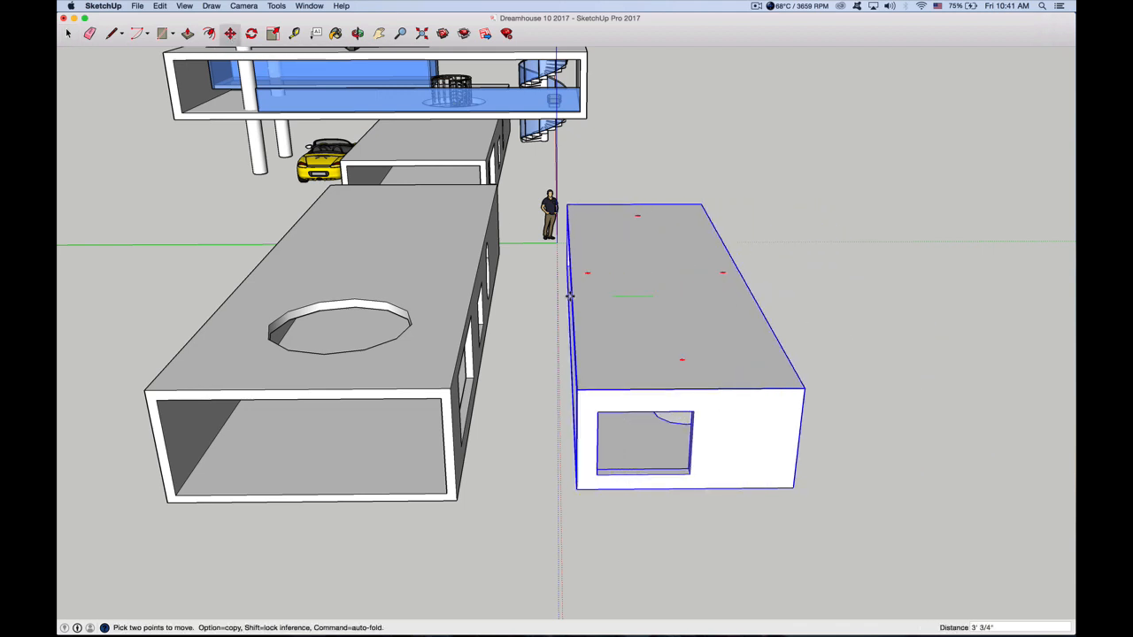
pyautogui.click(678, 297)
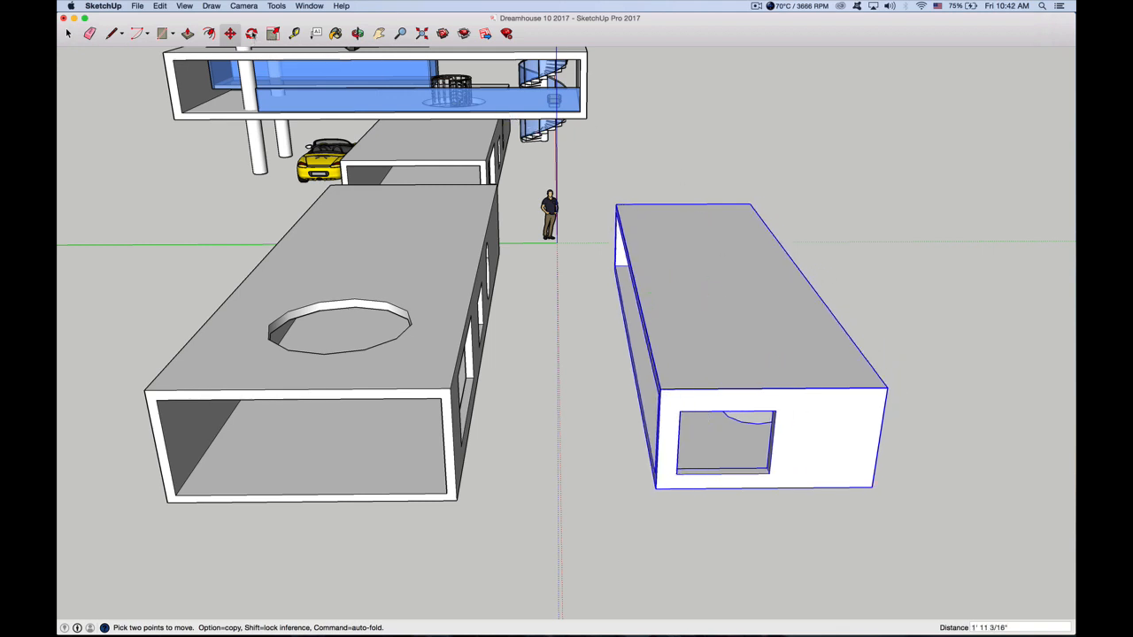
# Rotate the second box's group 90° horizontally about a point on its roof, so it lies crosswise to the first box
pyautogui.click(251, 33)
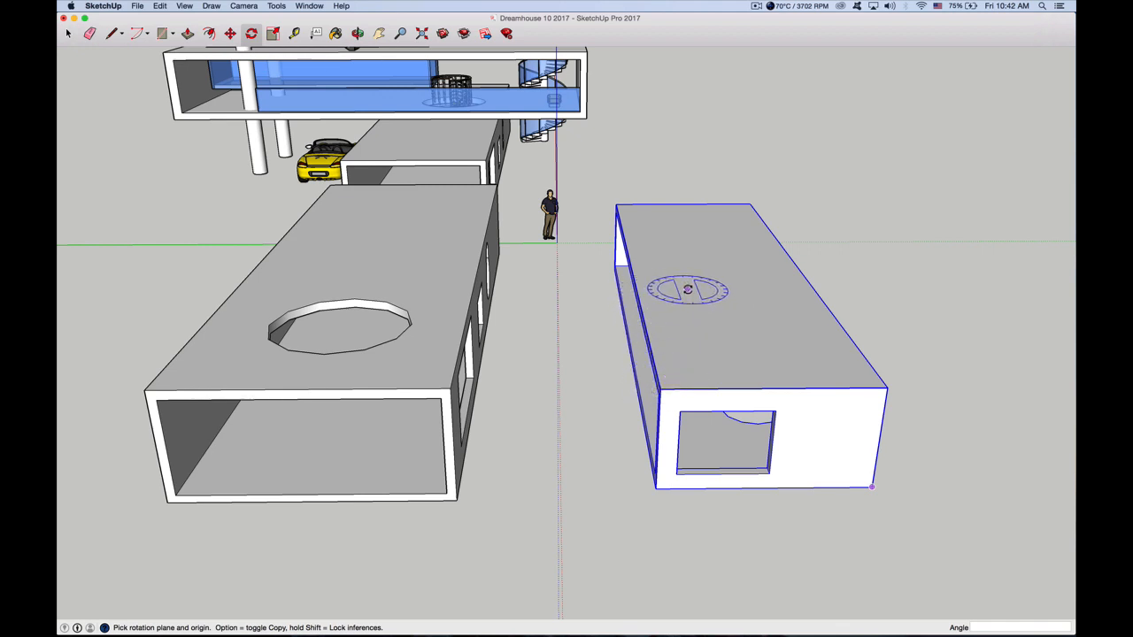
pyautogui.click(687, 289)
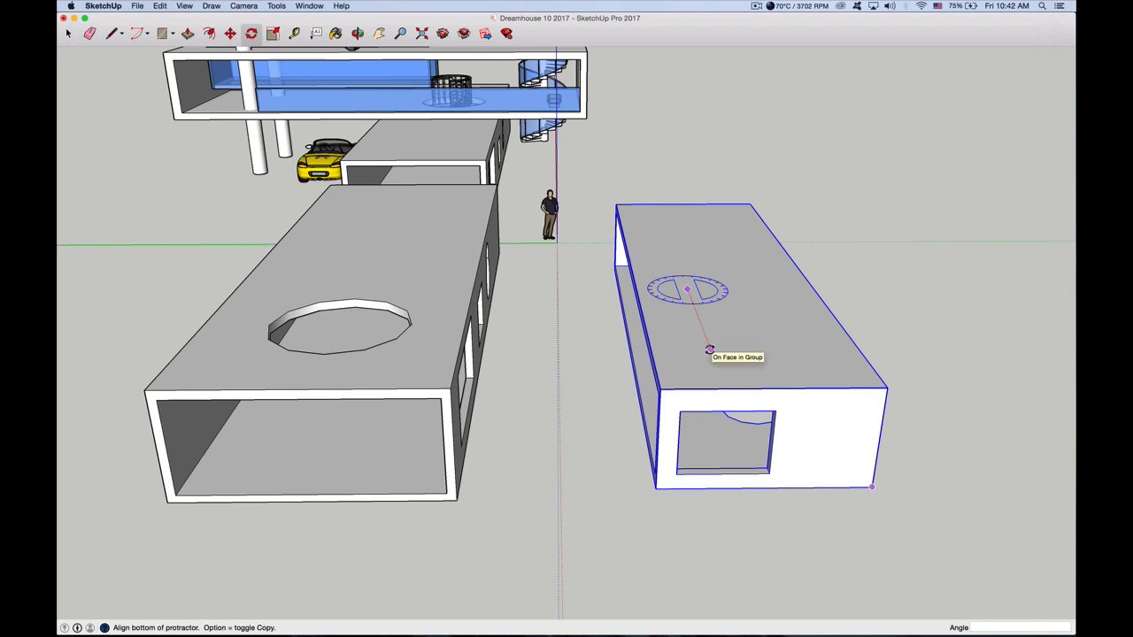
pyautogui.click(708, 350)
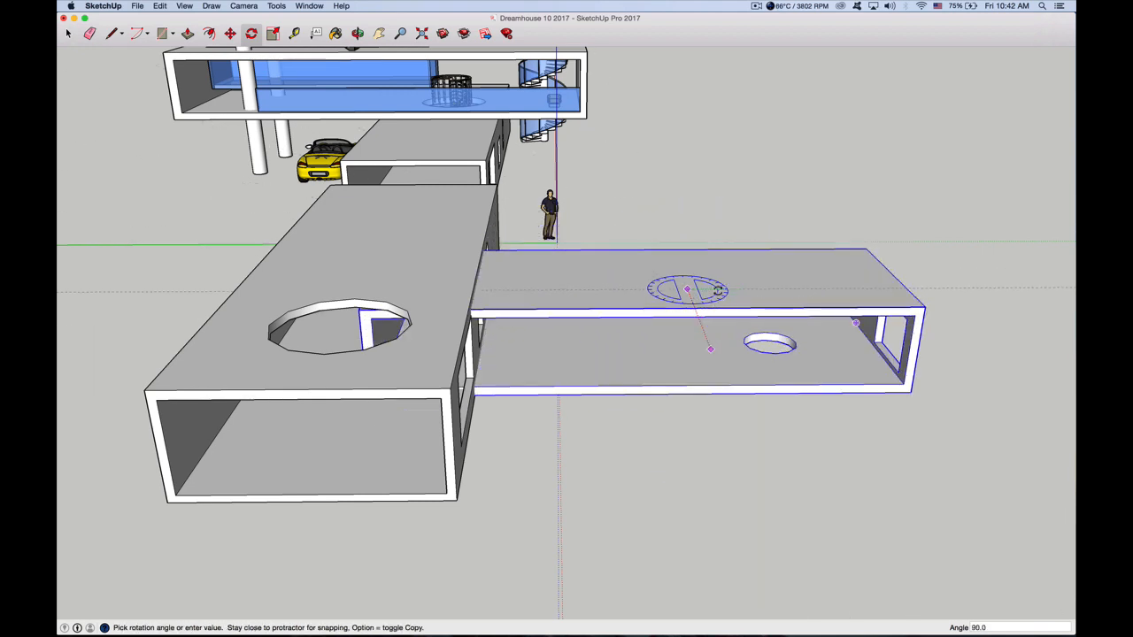
pyautogui.click(802, 289)
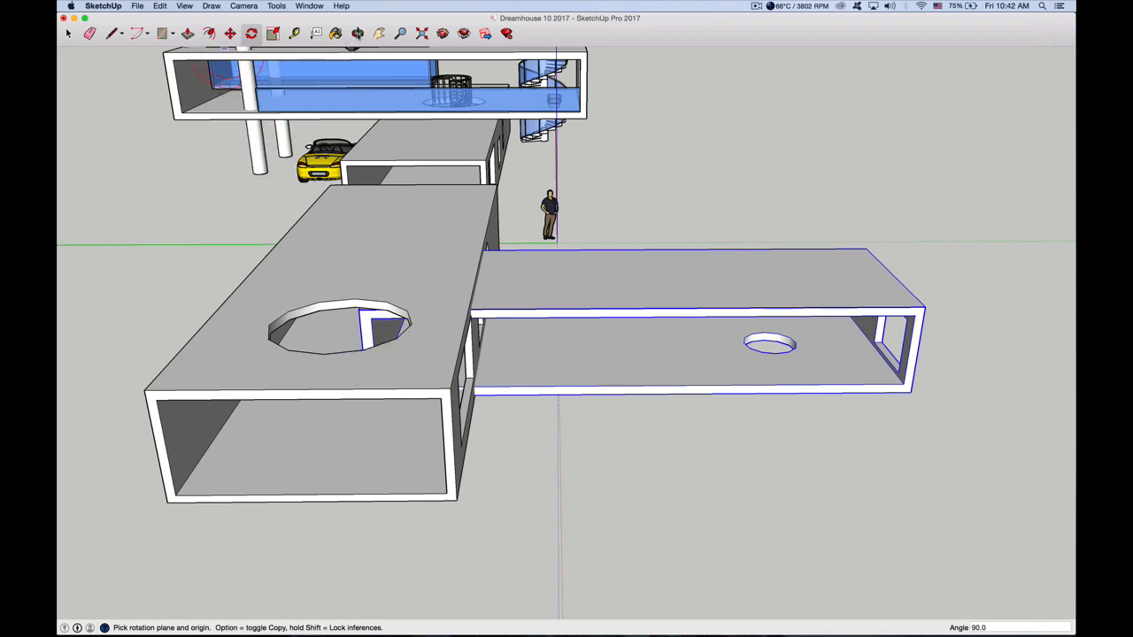
# Move the second box's group about 7' 9 9/16" up along the blue axis, above the first box's roof
pyautogui.click(356, 34)
pyautogui.moveTo(589, 252); pyautogui.dragTo(244, 313)
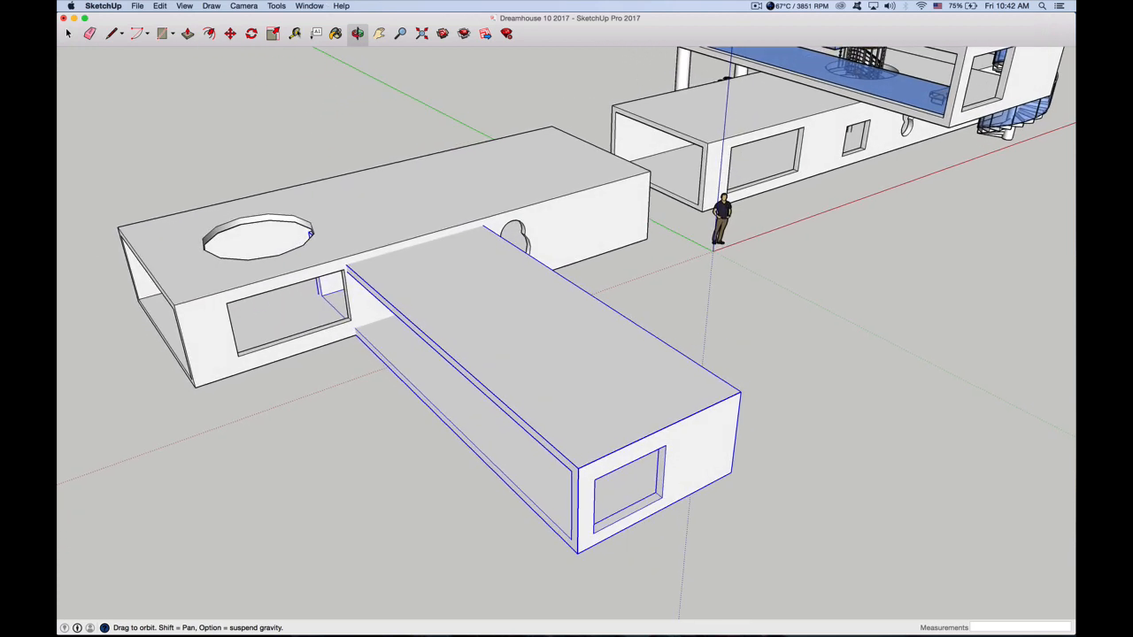
pyautogui.click(229, 33)
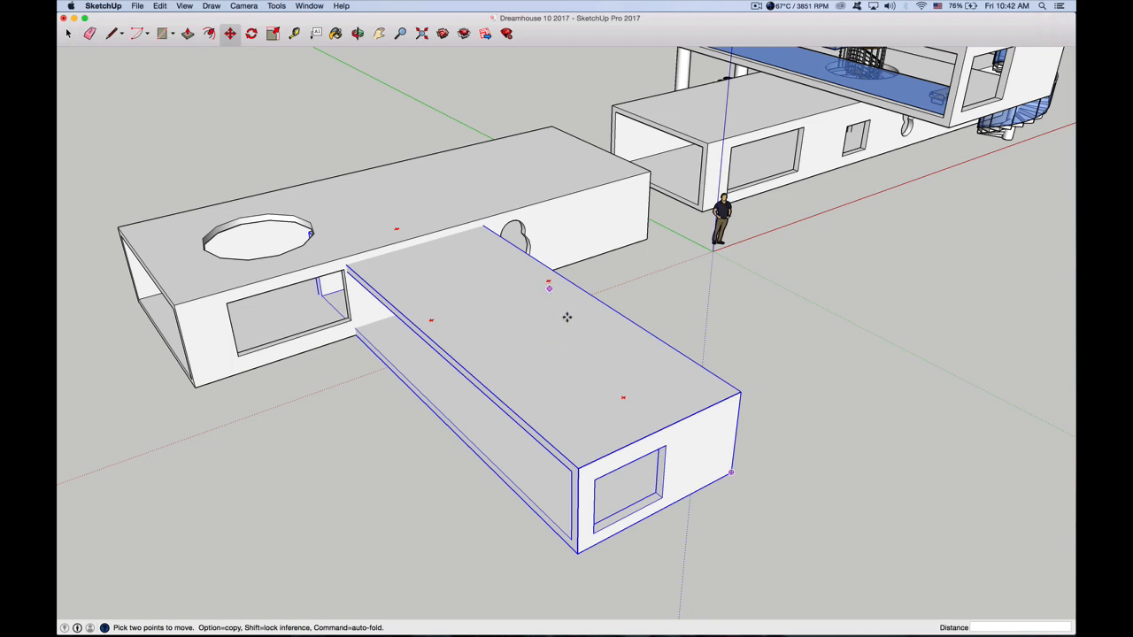
pyautogui.moveTo(624, 398)
pyautogui.click(690, 464)
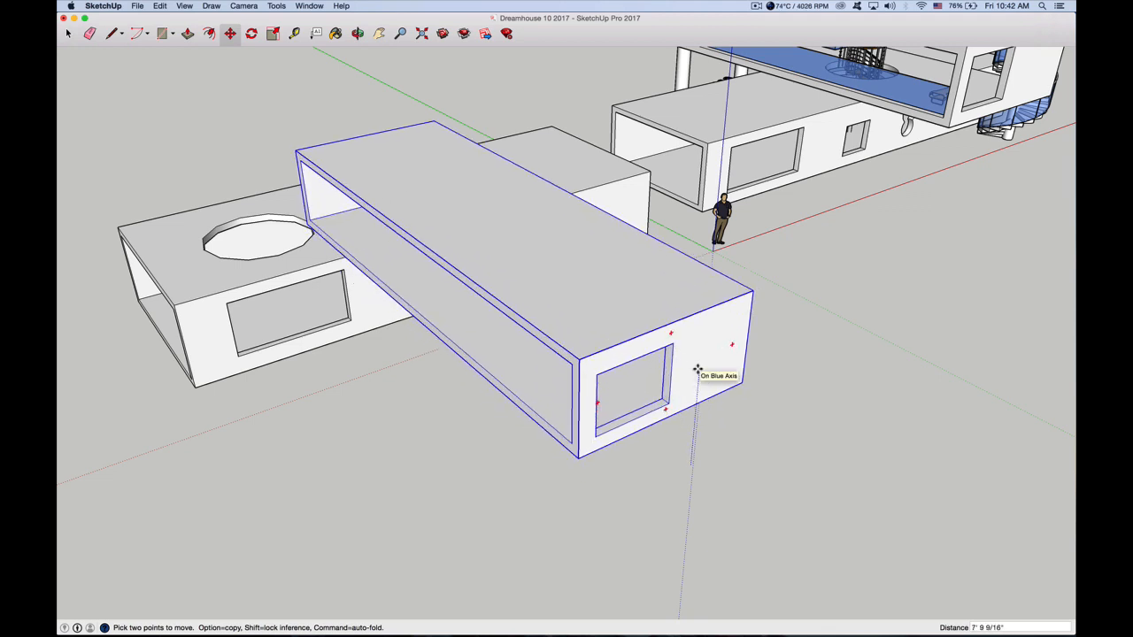
pyautogui.click(697, 370)
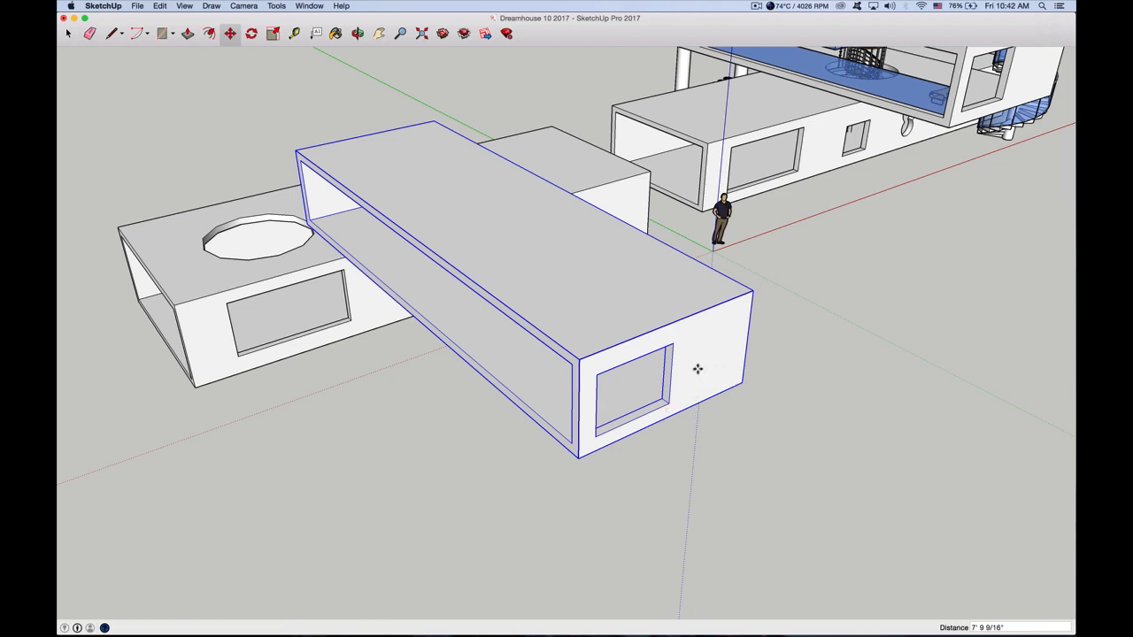
# Move the second box's group about 31' 9 9/16" over the first box's round roof opening and shift it about 1' 1/8" along the red axis
pyautogui.click(587, 291)
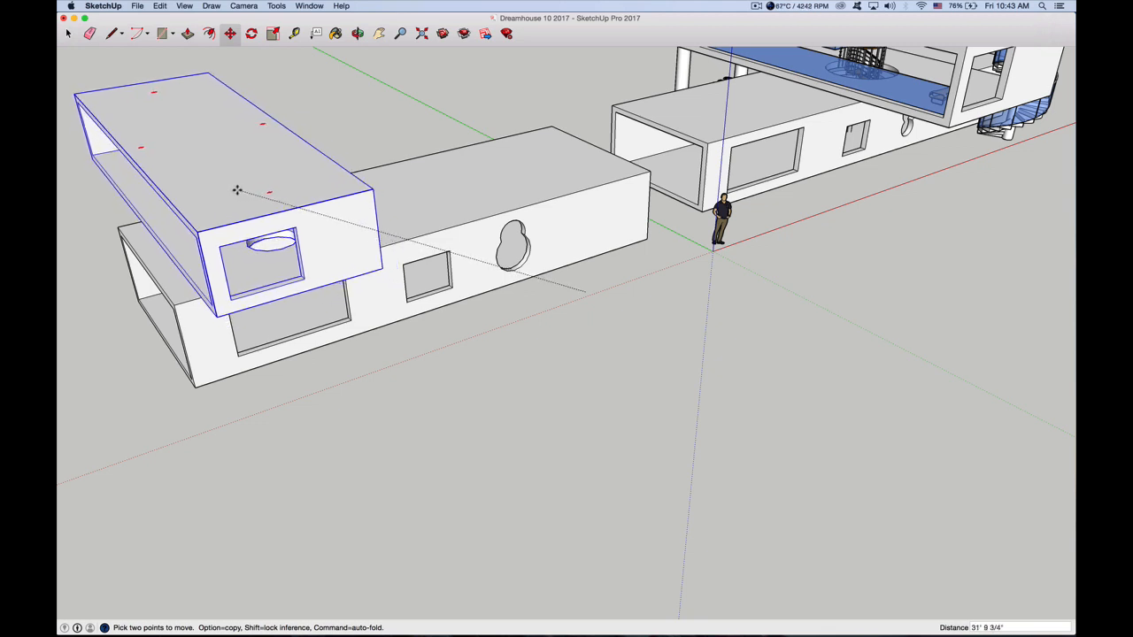
pyautogui.click(453, 288)
pyautogui.click(262, 175)
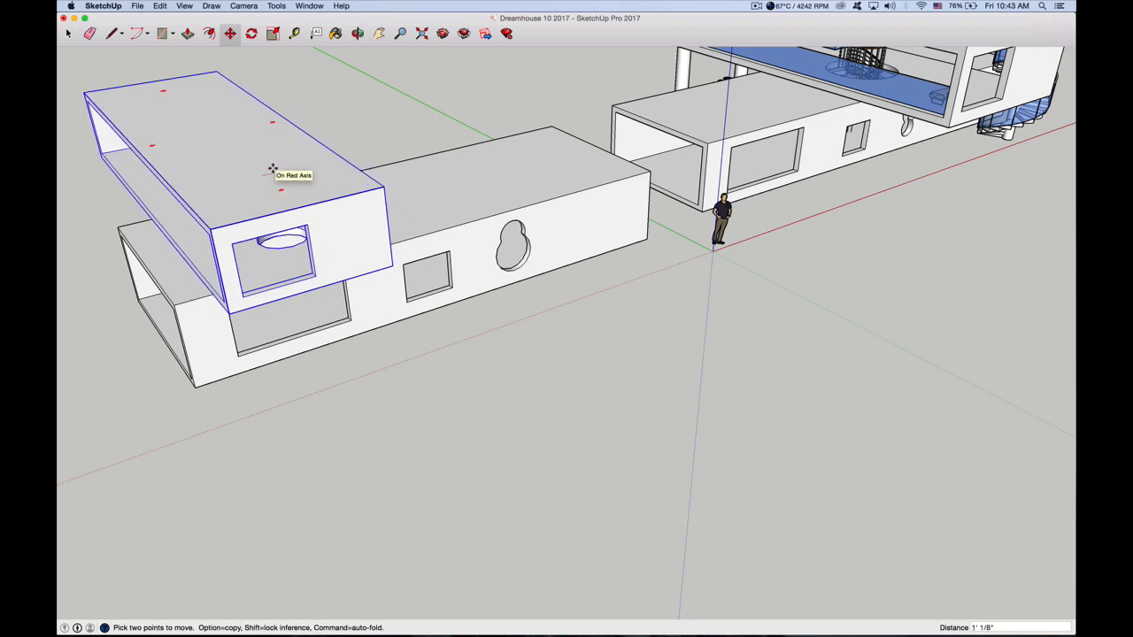
pyautogui.click(273, 169)
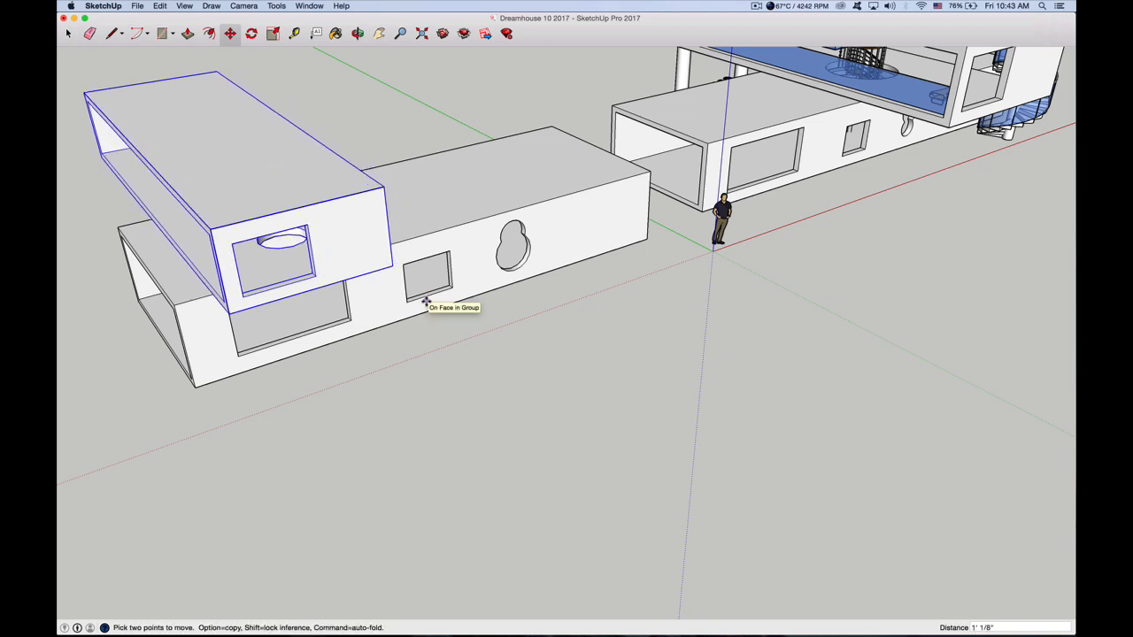
# Draw a small circle on the ground under the upper box's overhanging end and extrude it about 21' 9 1/8" up through the box
pyautogui.scroll(-3, 409, 334)
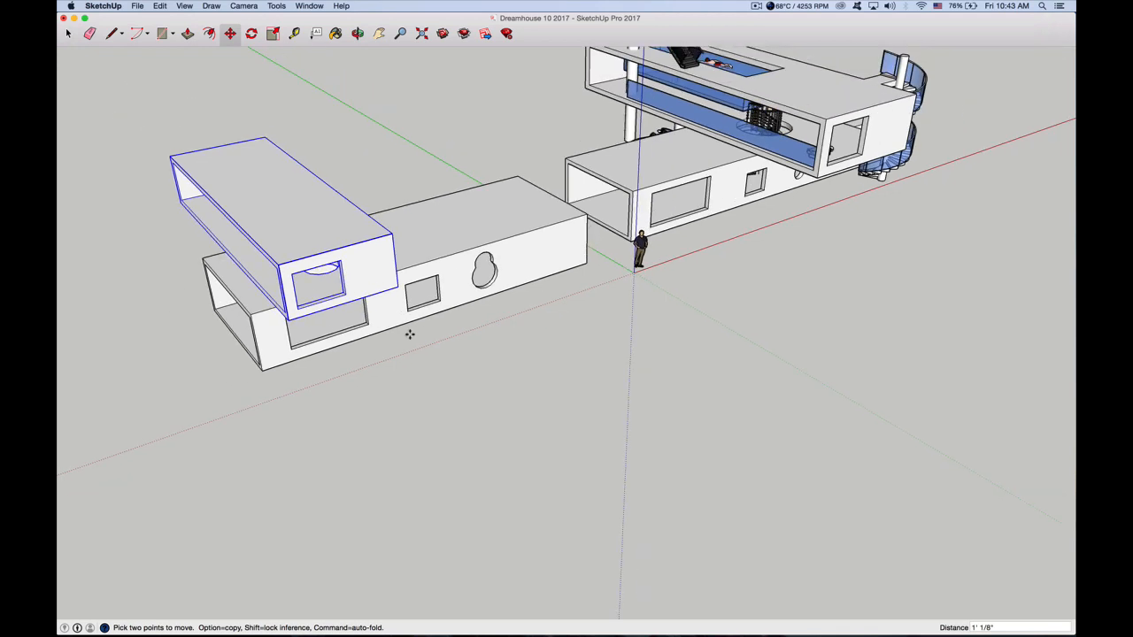
pyautogui.click(357, 34)
pyautogui.moveTo(320, 261); pyautogui.dragTo(503, 283)
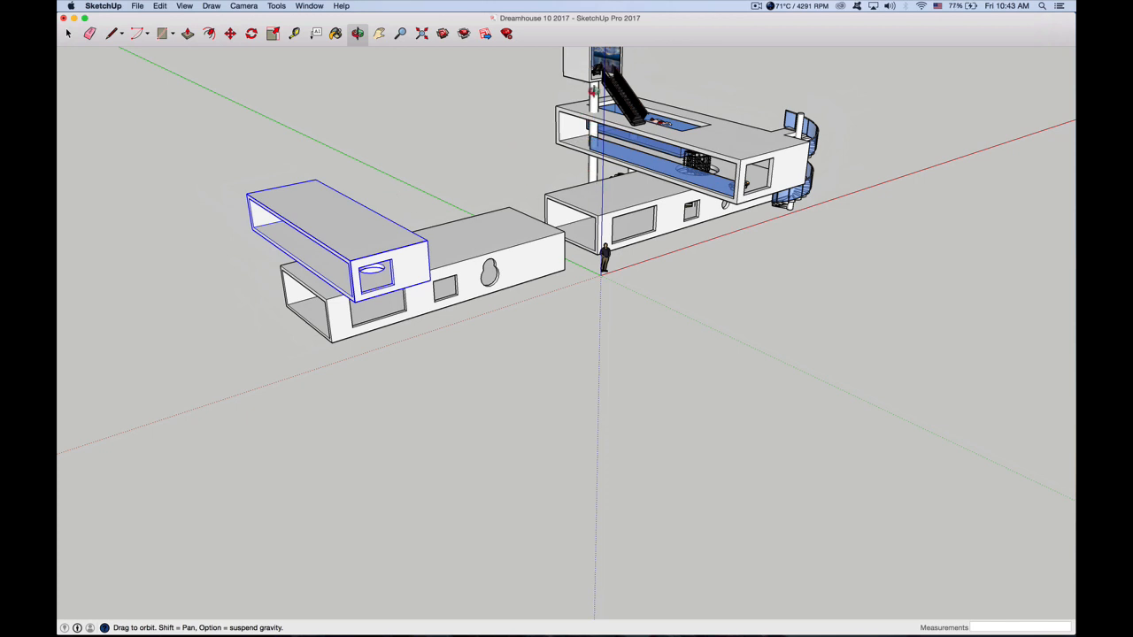
pyautogui.click(379, 32)
pyautogui.moveTo(425, 177); pyautogui.dragTo(566, 278)
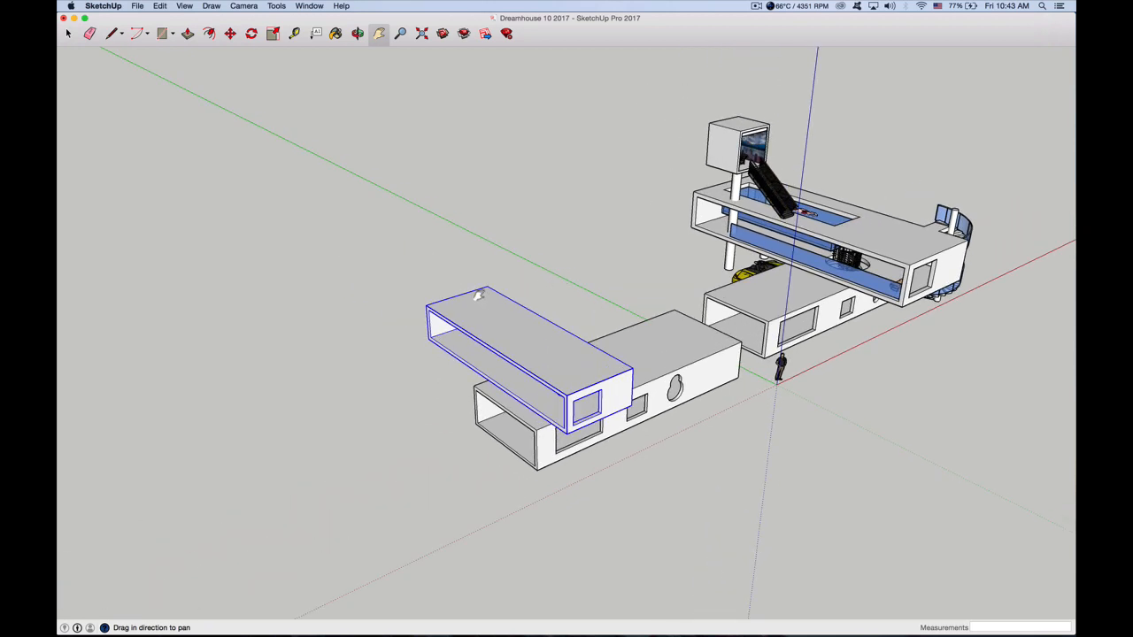
pyautogui.scroll(6, 457, 349)
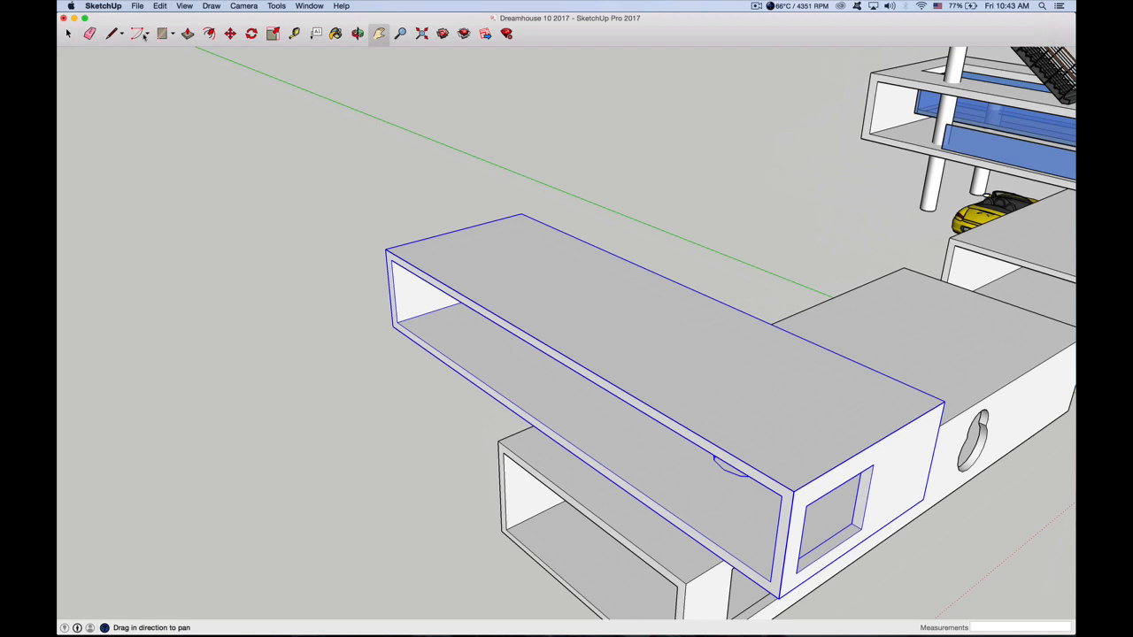
pyautogui.click(173, 35)
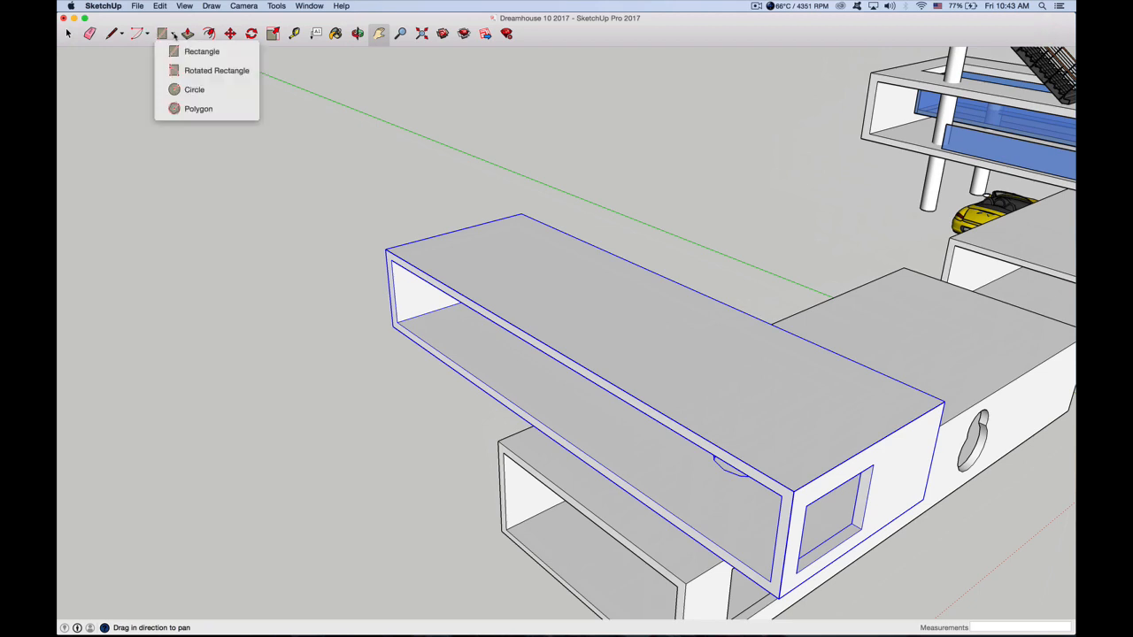
pyautogui.click(192, 88)
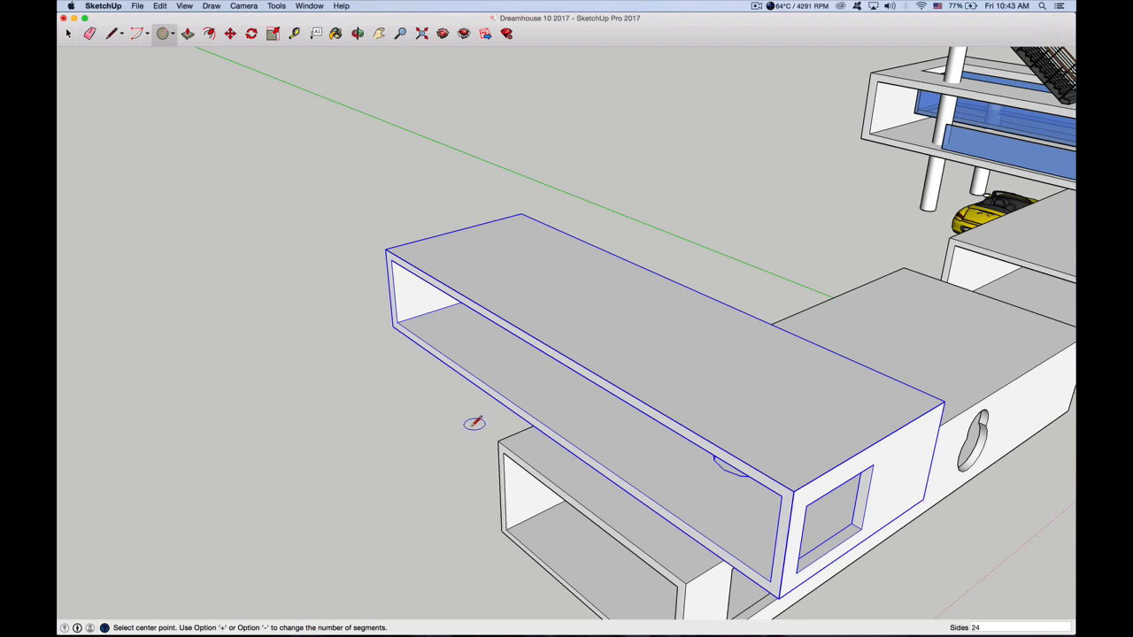
pyautogui.click(473, 423)
pyautogui.click(486, 423)
pyautogui.click(188, 33)
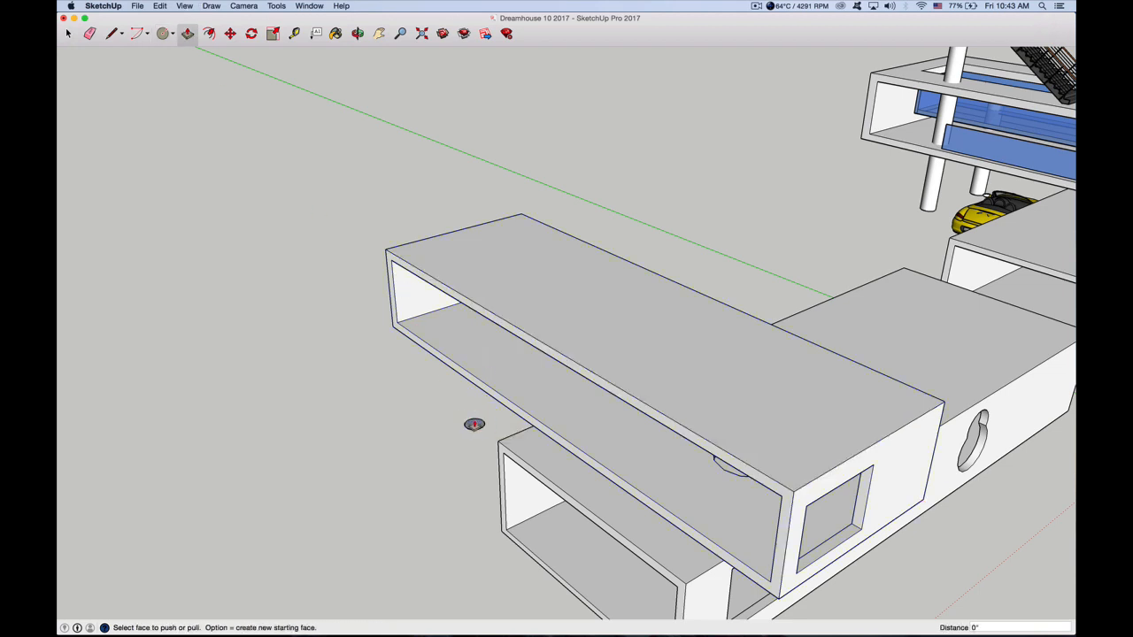
pyautogui.moveTo(474, 425); pyautogui.dragTo(471, 178)
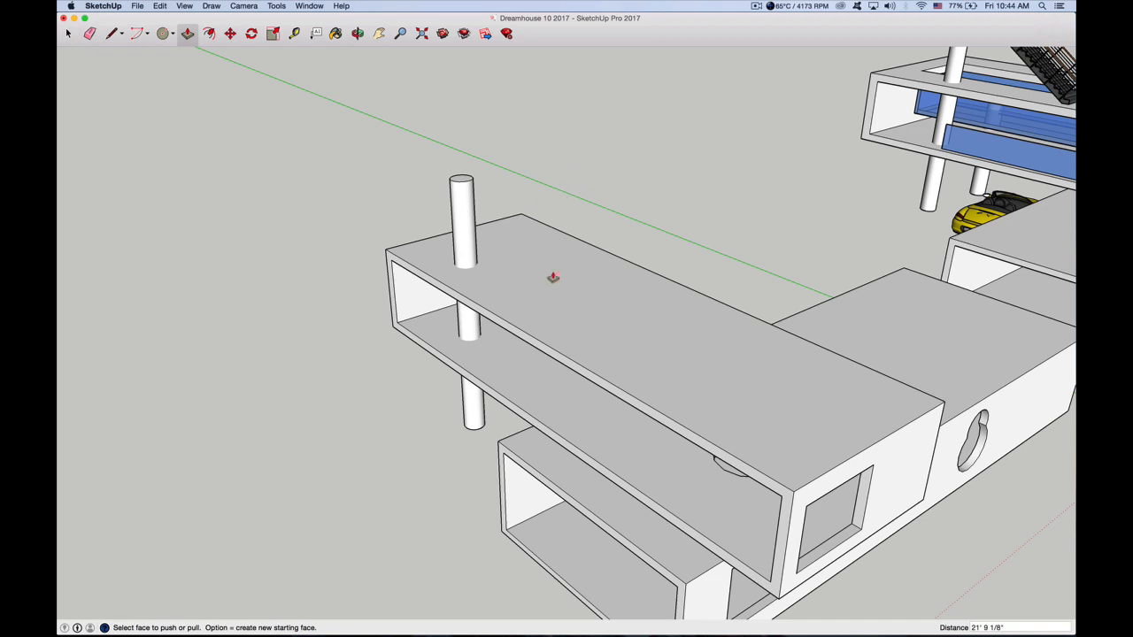
# Draw a second circle with a radius of about 11 3/8" on the ground, on the other side of the upper box from the first column
pyautogui.scroll(-3, 531, 280)
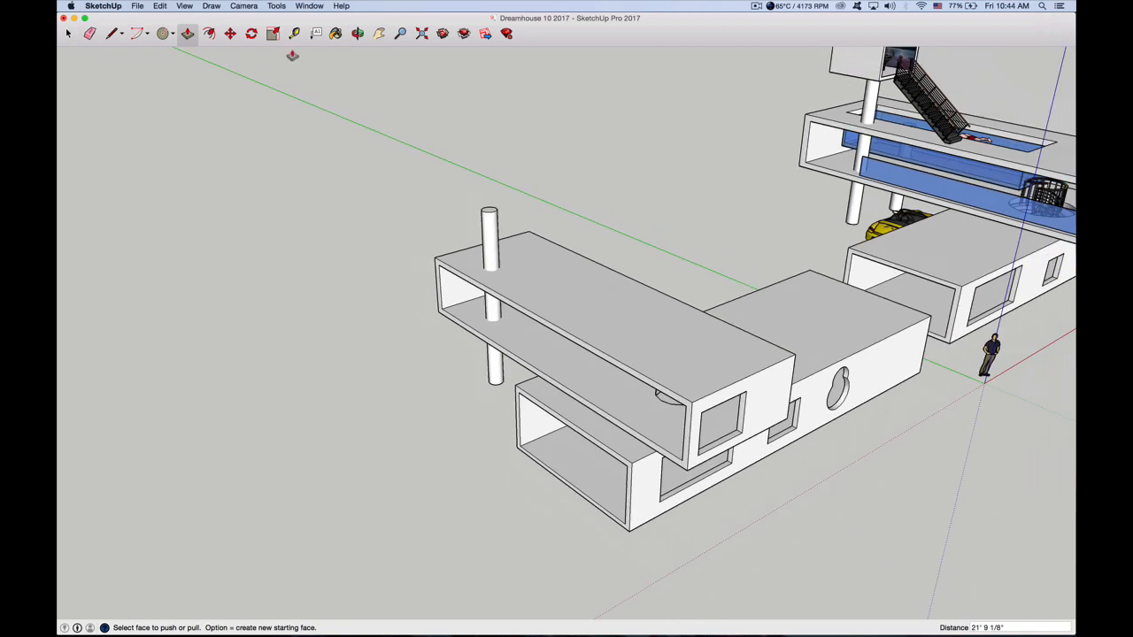
pyautogui.click(357, 33)
pyautogui.moveTo(602, 255); pyautogui.dragTo(577, 327)
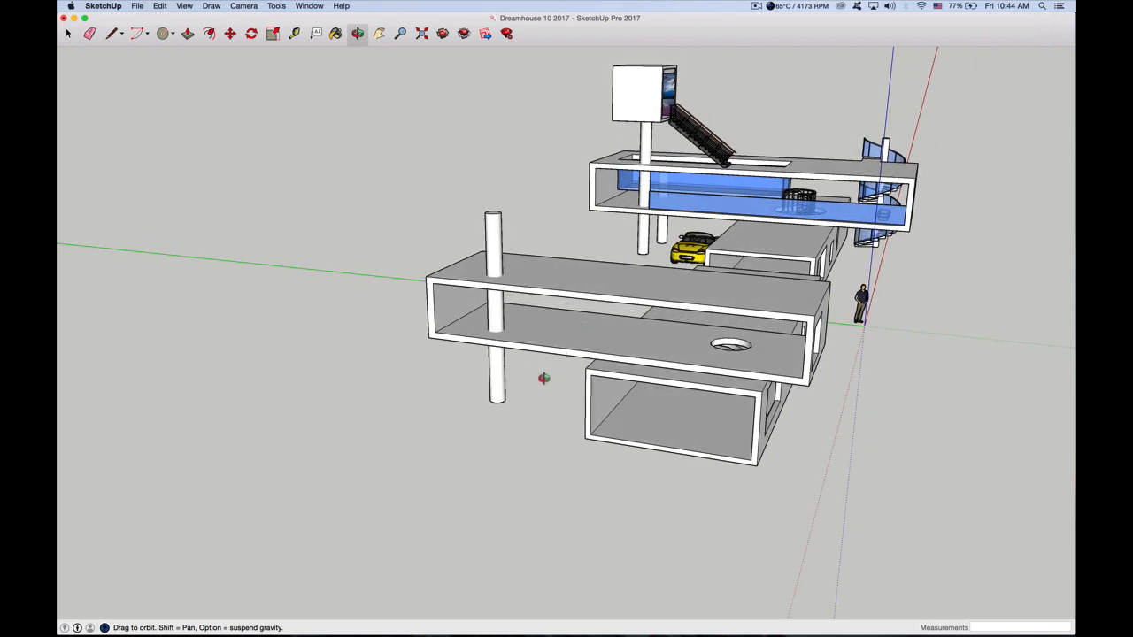
pyautogui.click(163, 33)
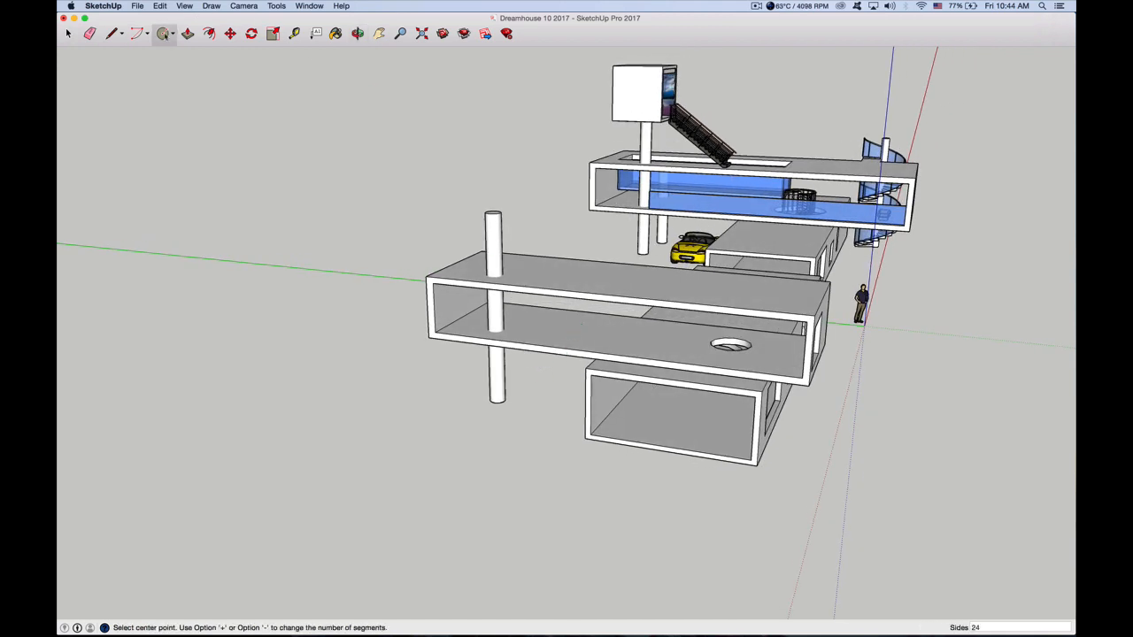
pyautogui.click(539, 370)
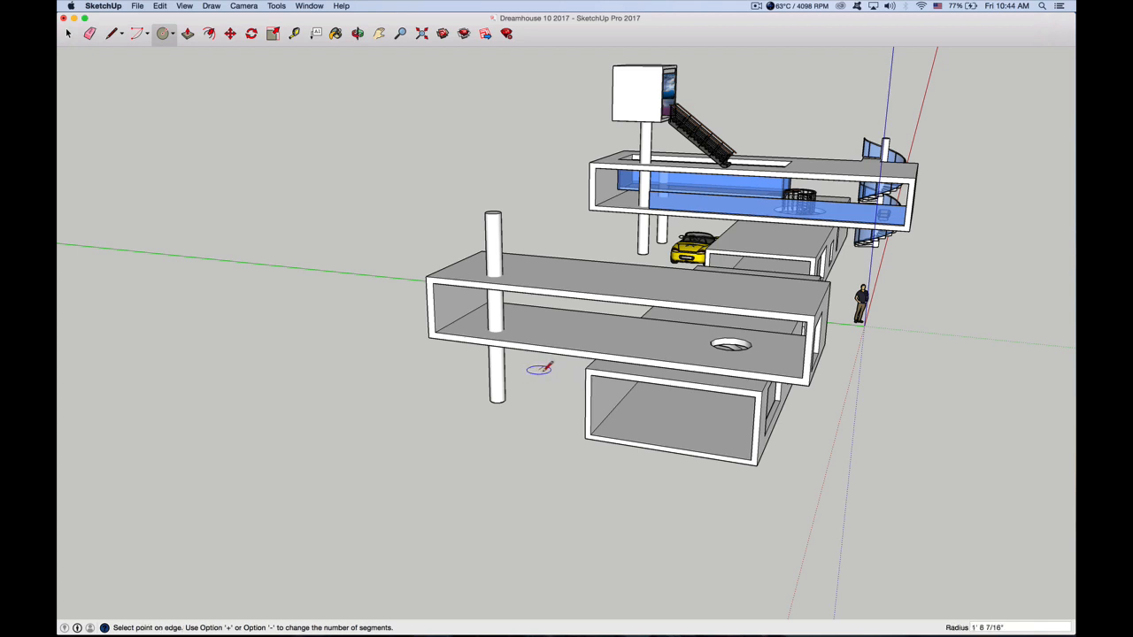
pyautogui.click(543, 368)
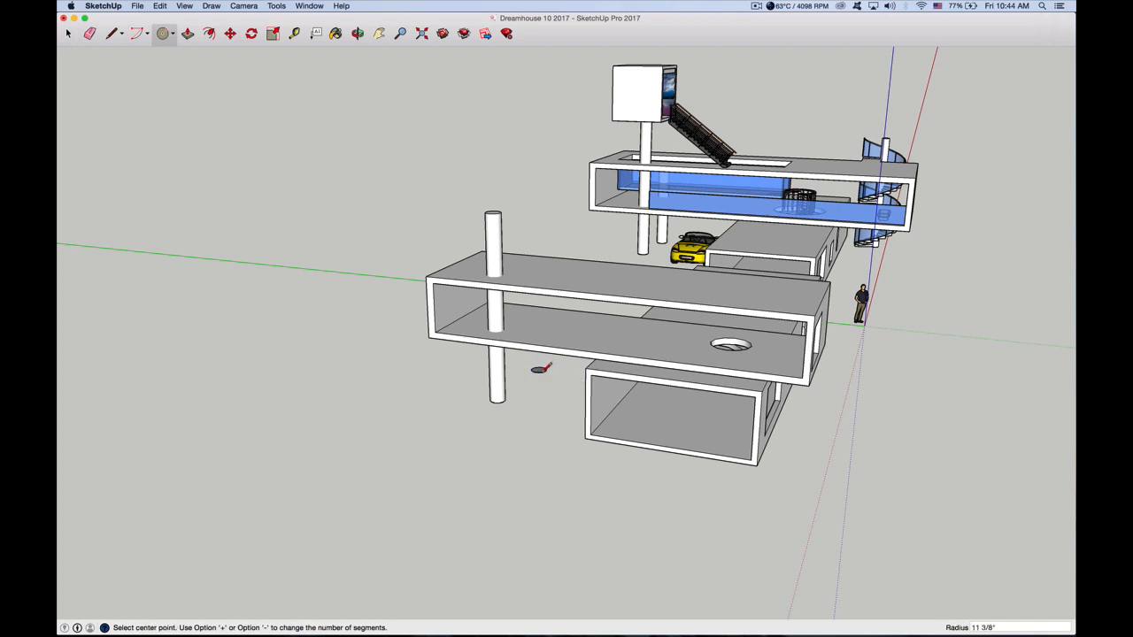
# Extrude the second circle about 14' 5 9/16" upward into a column
pyautogui.click(187, 33)
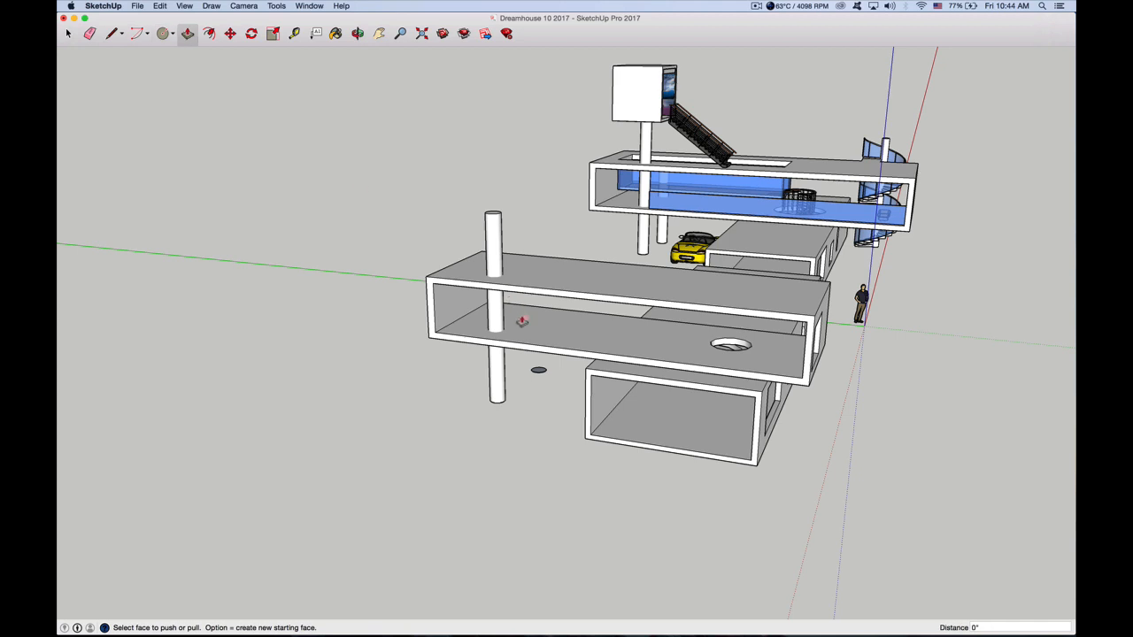
pyautogui.click(539, 370)
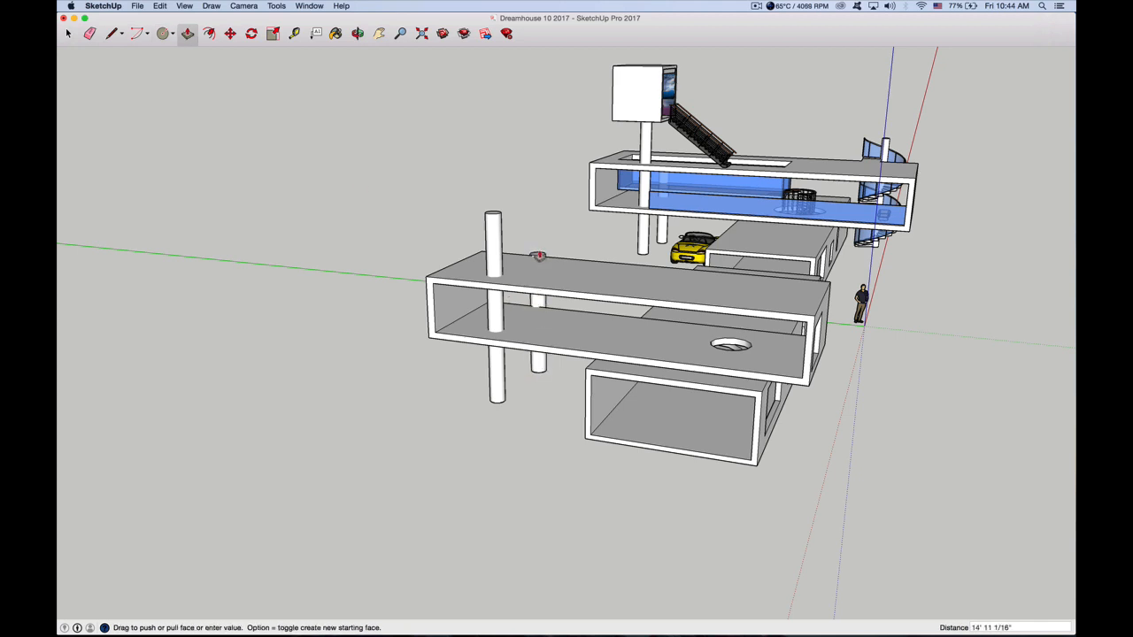
pyautogui.click(537, 261)
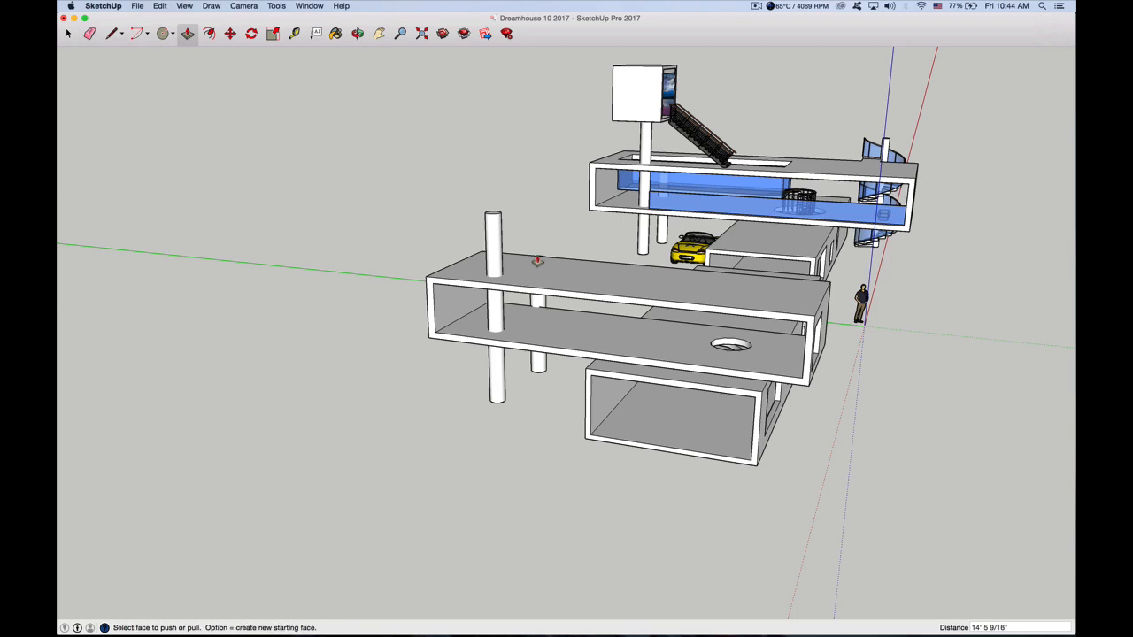
# Inspect the second column from the opposite side of the upper box and undo its extrusion
pyautogui.click(357, 33)
pyautogui.moveTo(607, 336); pyautogui.dragTo(469, 379)
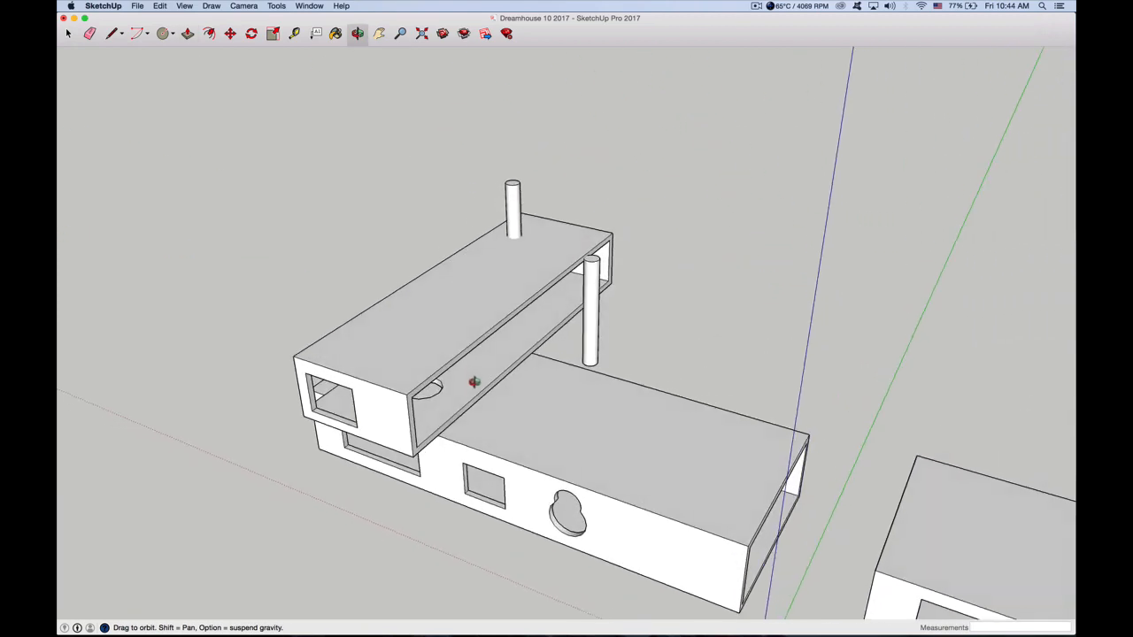
pyautogui.click(69, 34)
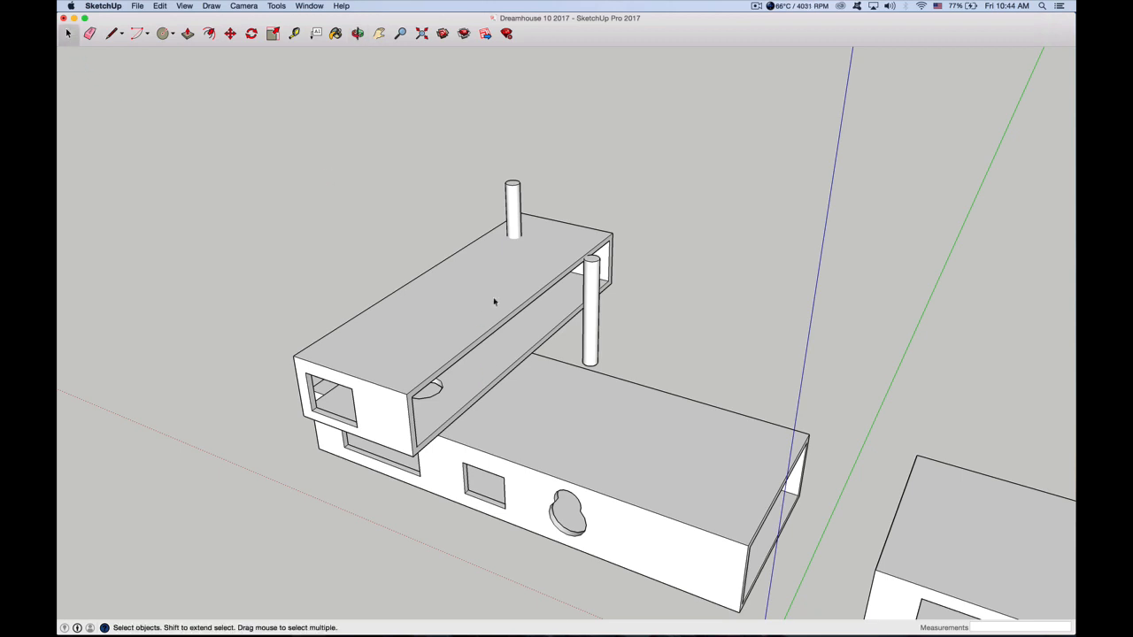
pyautogui.click(587, 329)
pyautogui.scroll(4, 592, 339)
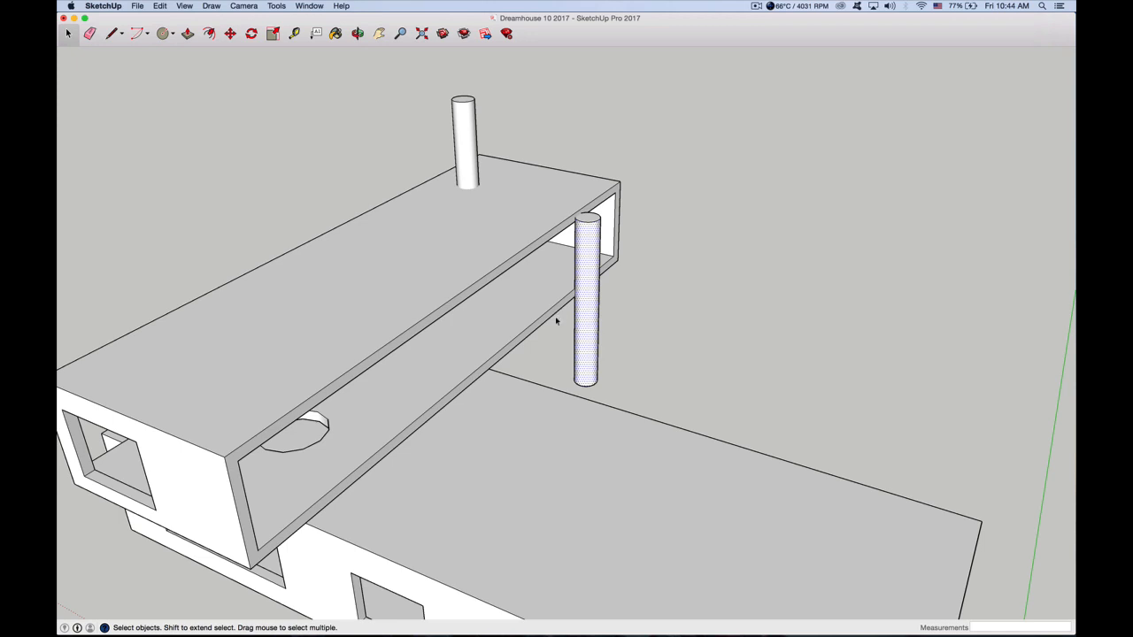
pyautogui.scroll(-2, 563, 334)
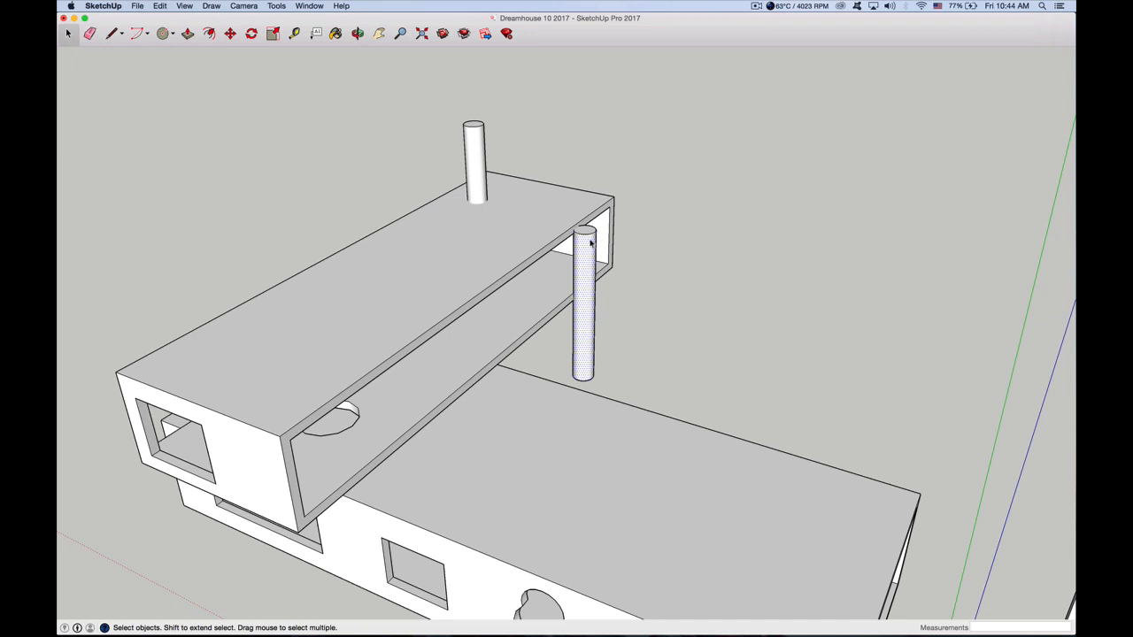
pyautogui.click(157, 7)
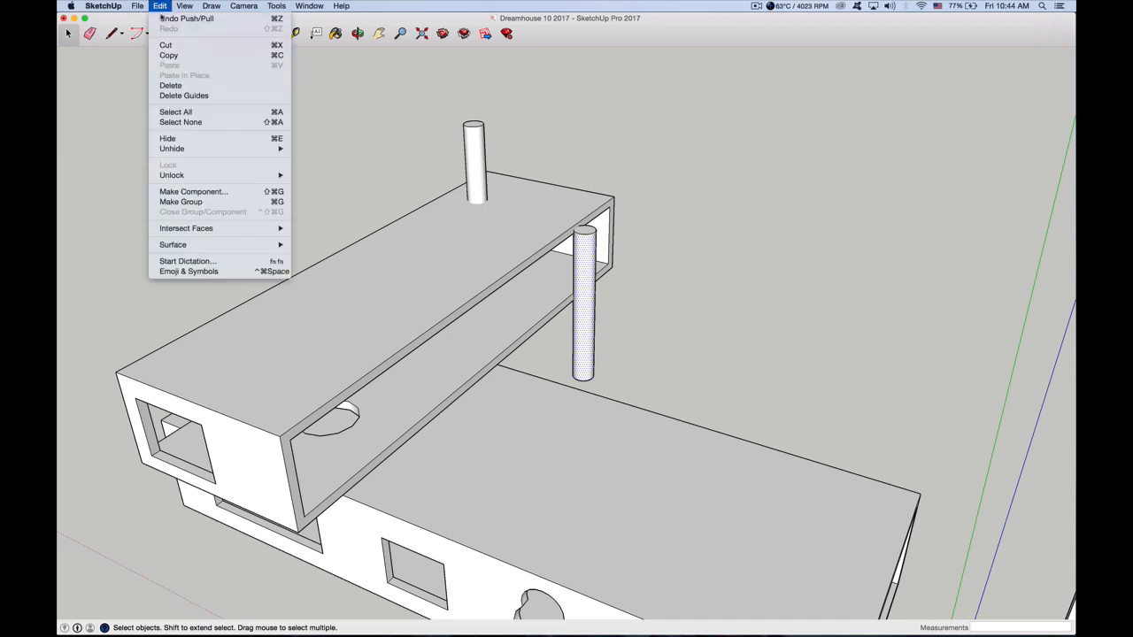
pyautogui.click(167, 20)
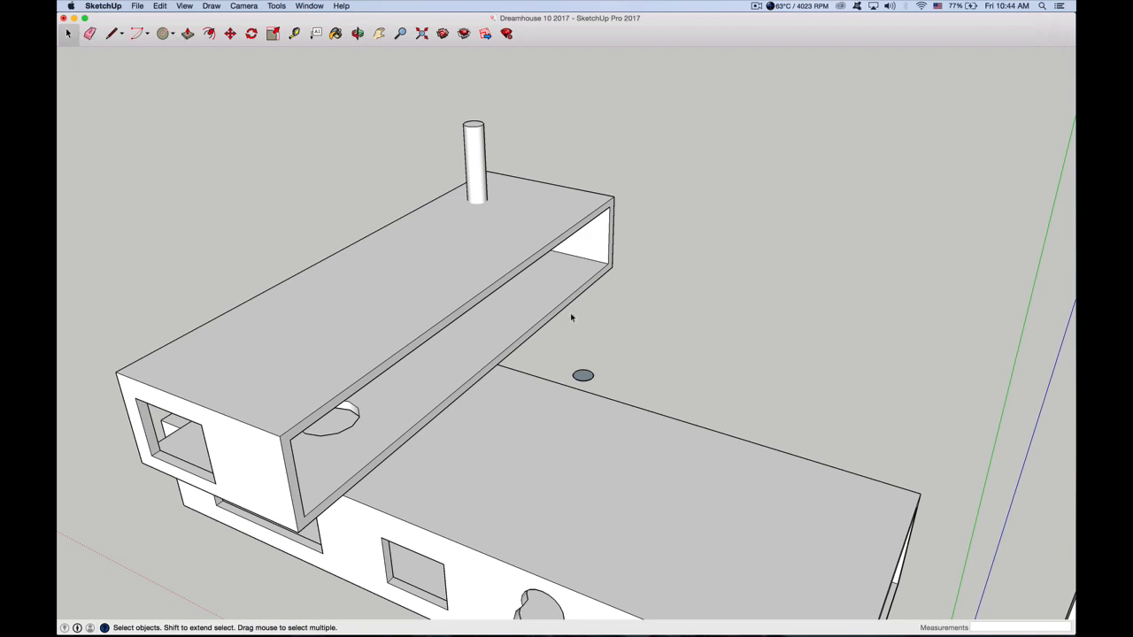
# Move the second circle about 2' 8 7/16" away from the upper box and extrude it about 14' 1 13/16" upward
pyautogui.moveTo(565, 358); pyautogui.dragTo(614, 377)
pyautogui.press('m')
pyautogui.click(187, 33)
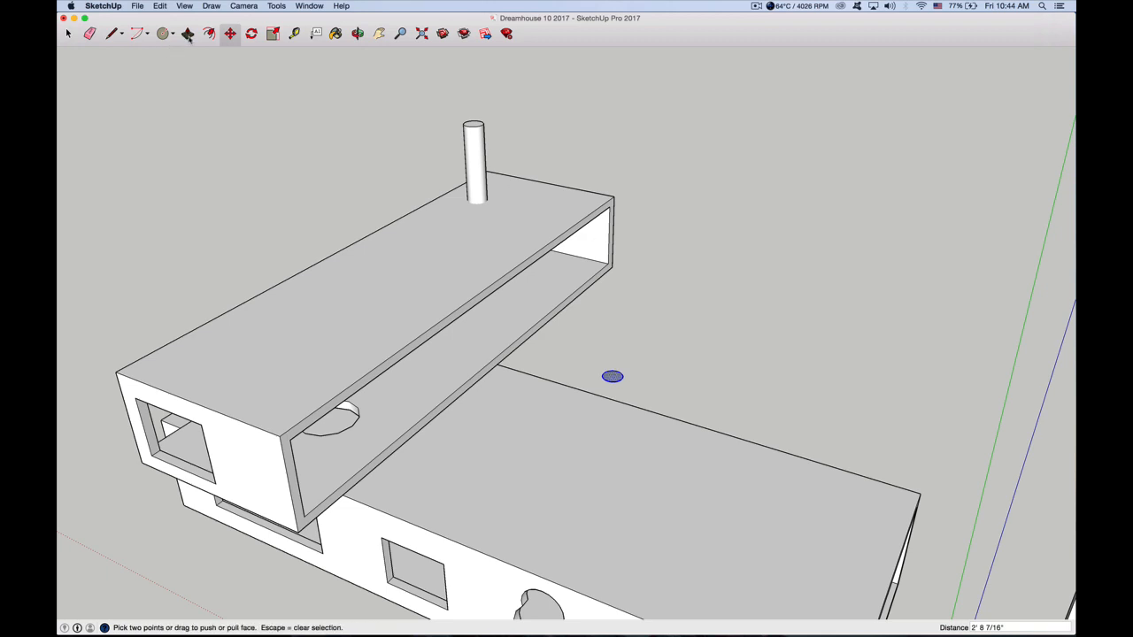
pyautogui.click(612, 376)
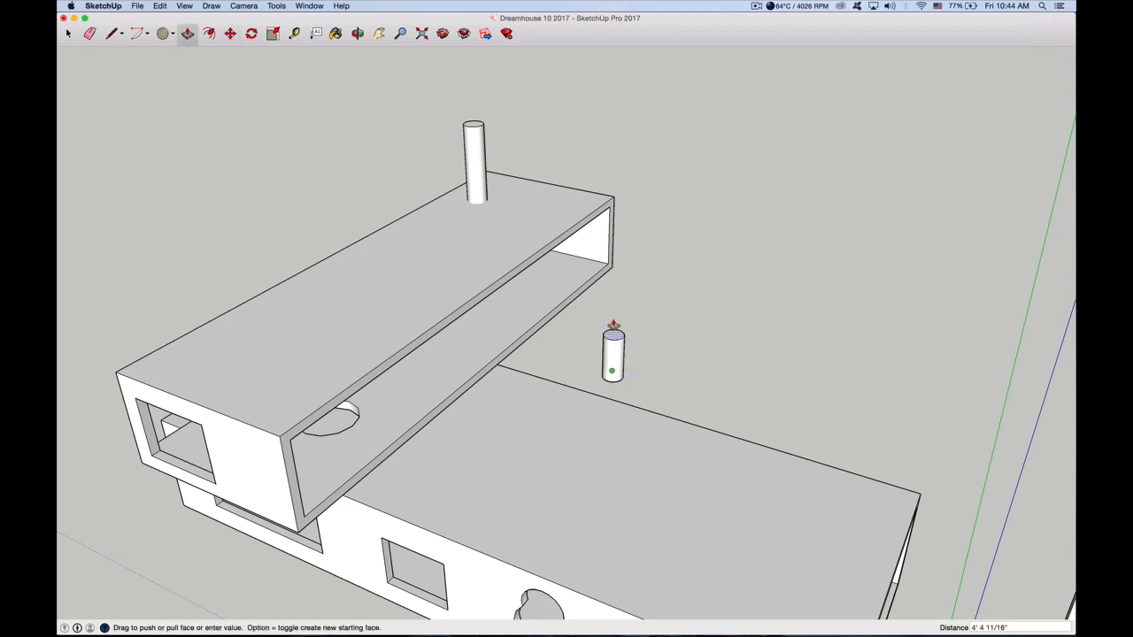
pyautogui.click(597, 220)
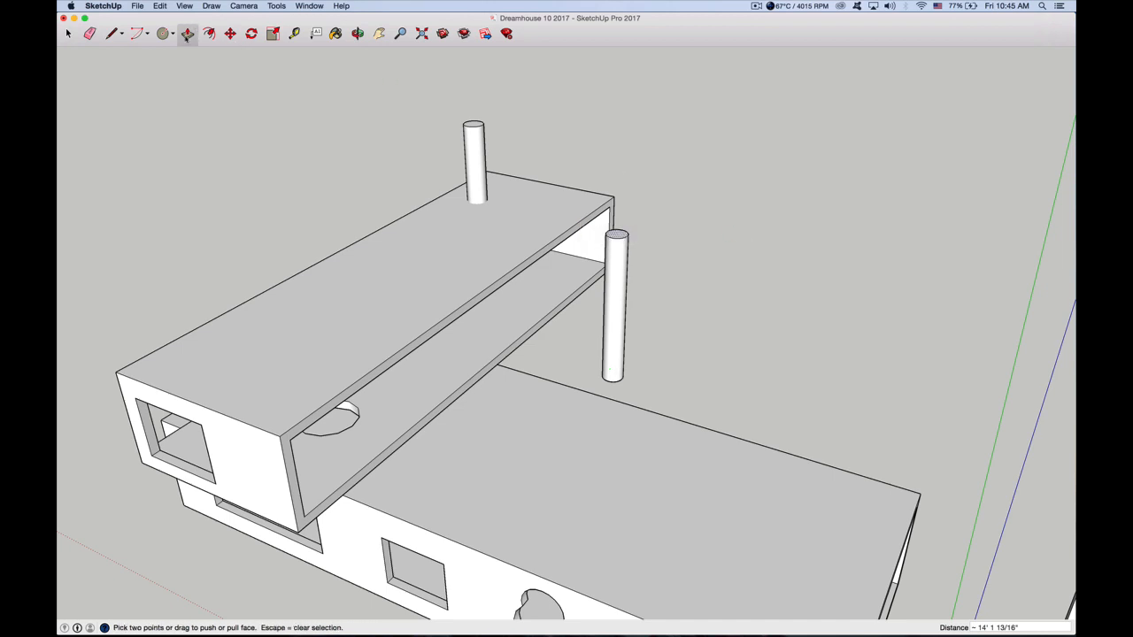
# Select the whole second column beside the upper box, clear of the box, and make it a group
pyautogui.click(230, 35)
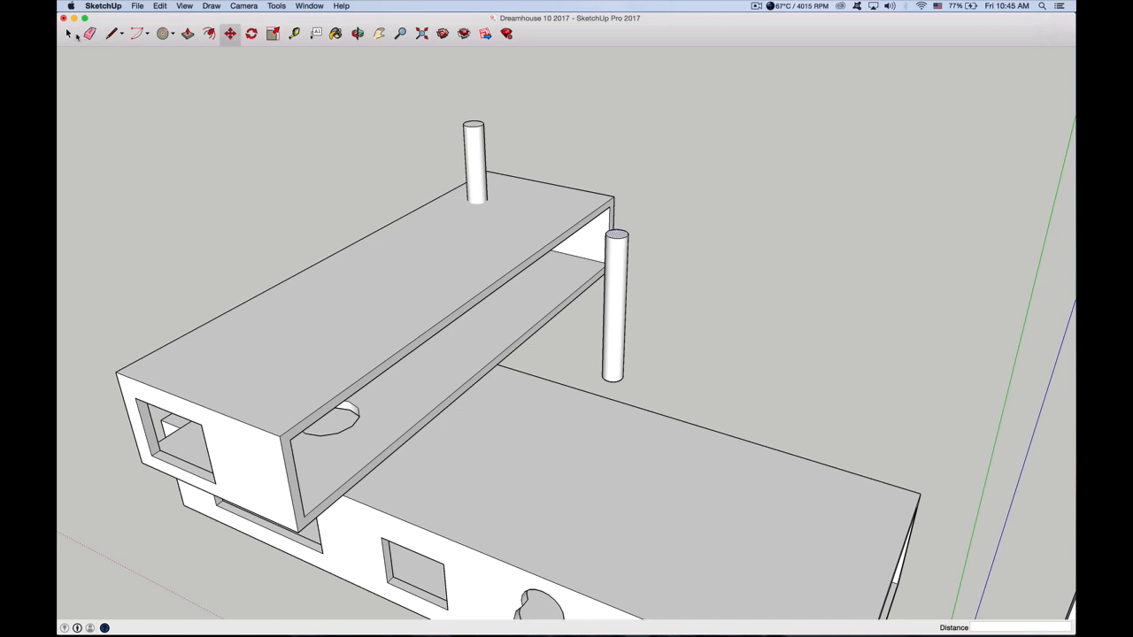
pyautogui.click(74, 36)
pyautogui.moveTo(618, 301); pyautogui.dragTo(638, 311)
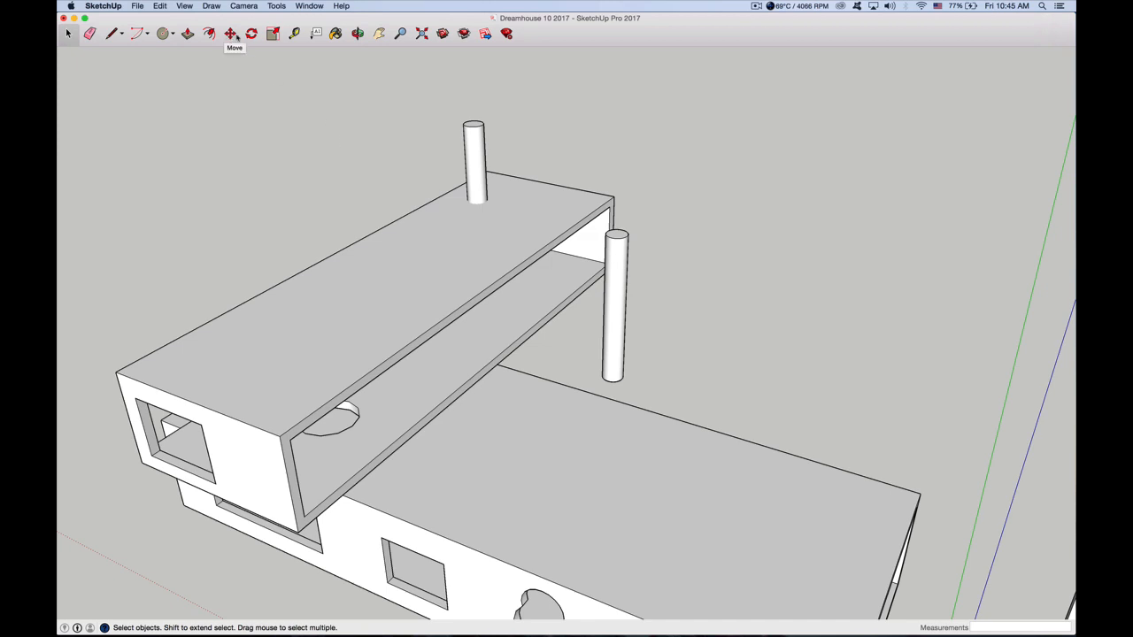
pyautogui.click(357, 33)
pyautogui.moveTo(553, 277); pyautogui.dragTo(649, 320)
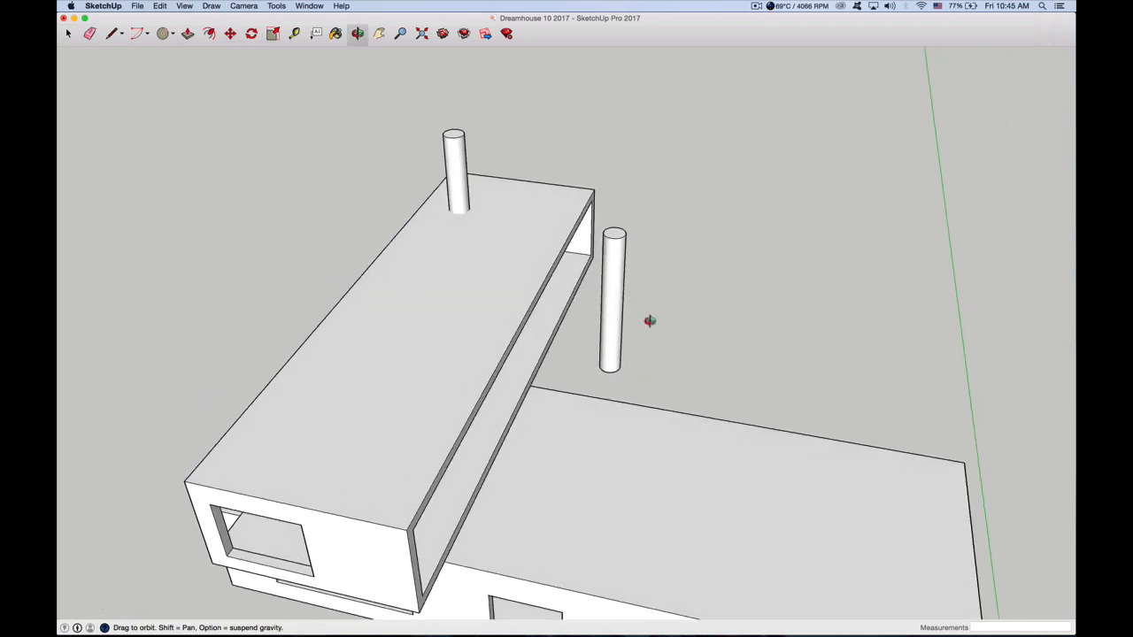
pyautogui.moveTo(648, 320); pyautogui.dragTo(708, 344, button='middle')
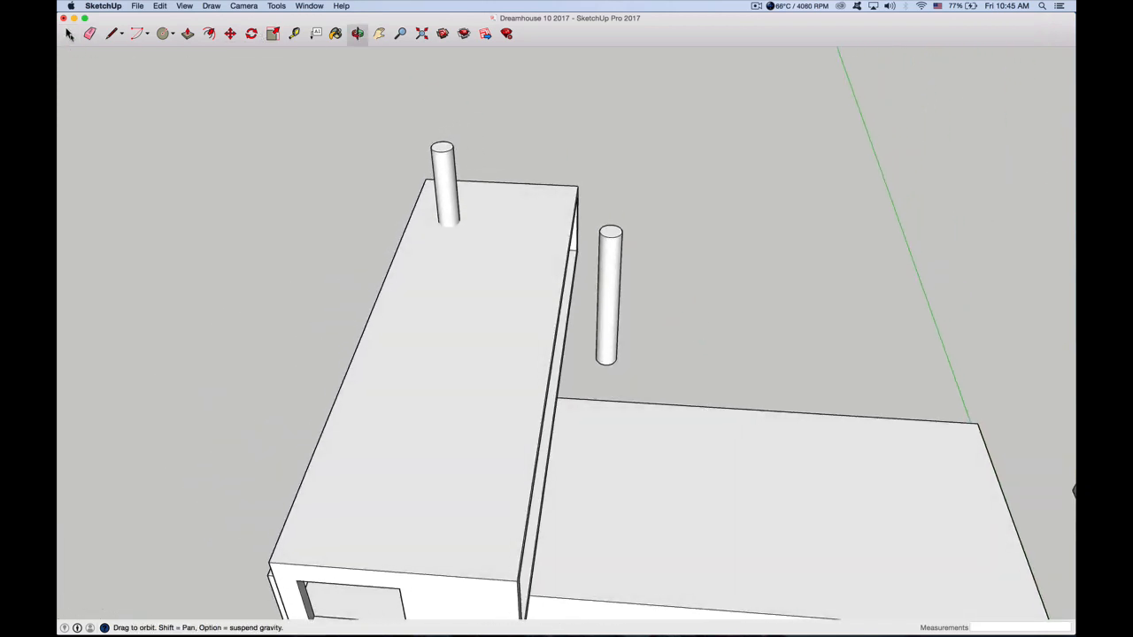
pyautogui.click(69, 34)
pyautogui.moveTo(587, 209); pyautogui.dragTo(638, 367)
pyautogui.rightClick(603, 282)
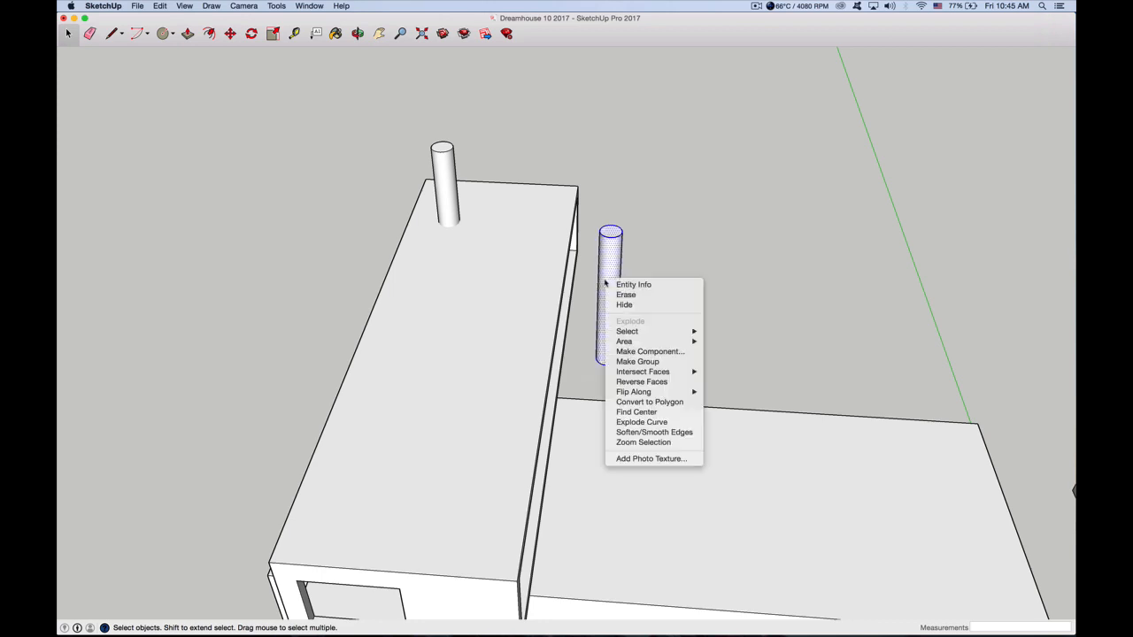
pyautogui.click(645, 362)
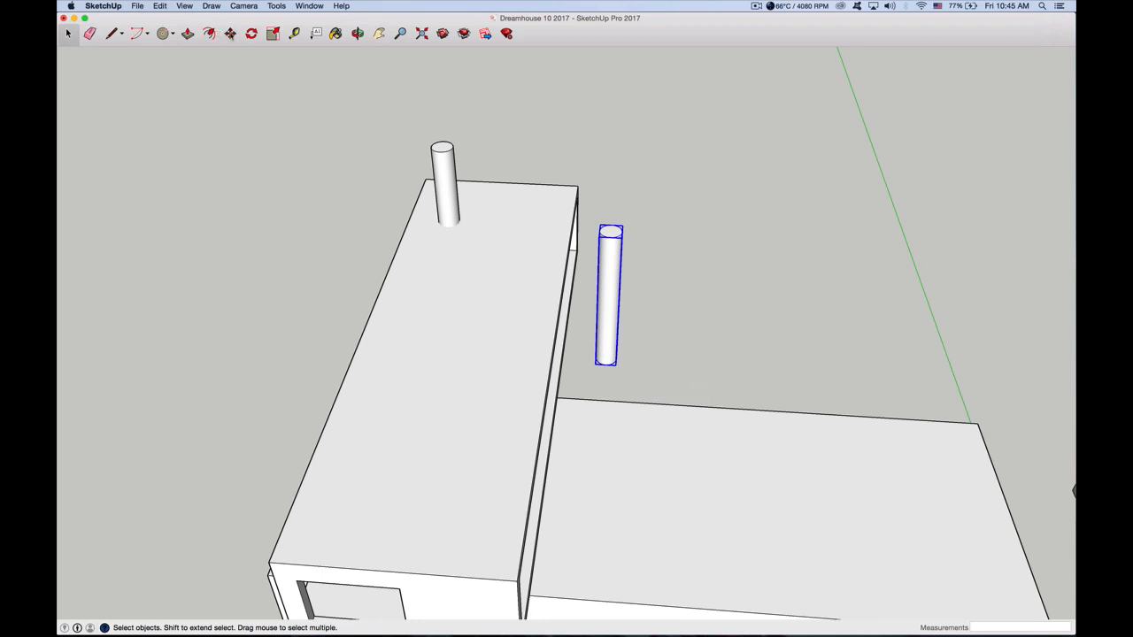
# Move the grouped second column about 5' 5 7/8" into the upper box, near the corner of its far end
pyautogui.press('m')
pyautogui.press('o')
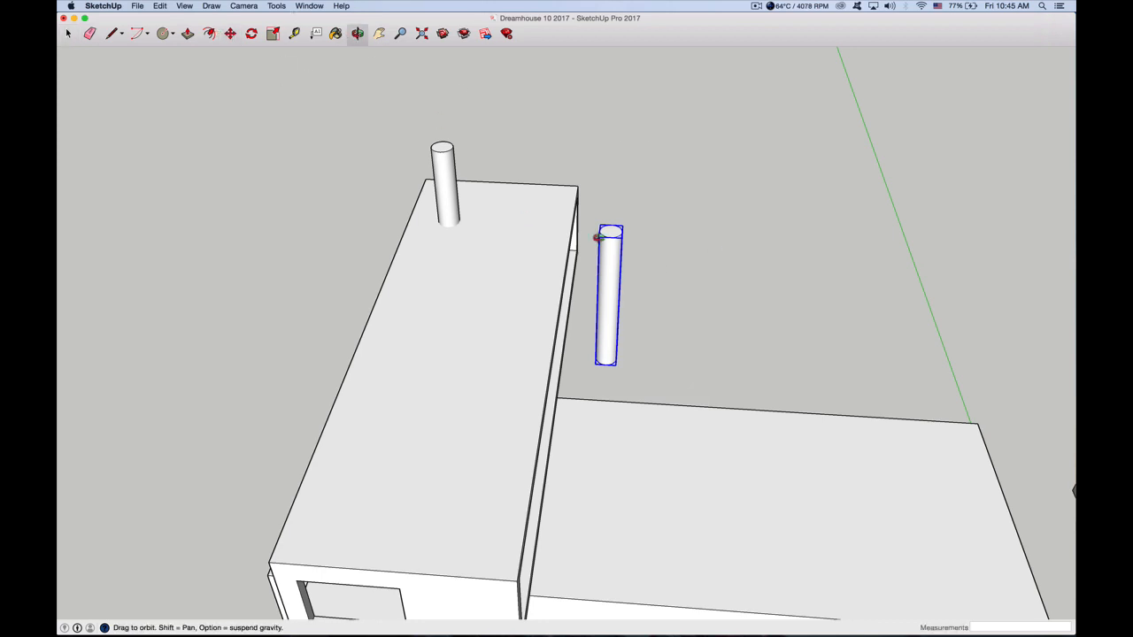
pyautogui.moveTo(599, 235); pyautogui.dragTo(381, 186)
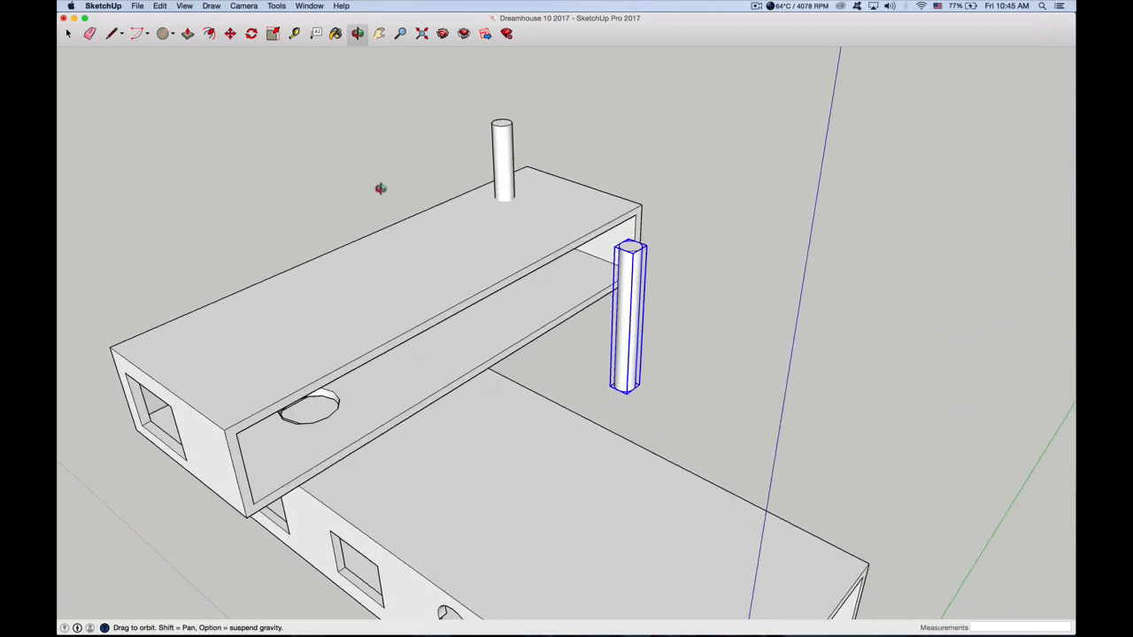
pyautogui.click(230, 34)
pyautogui.click(630, 247)
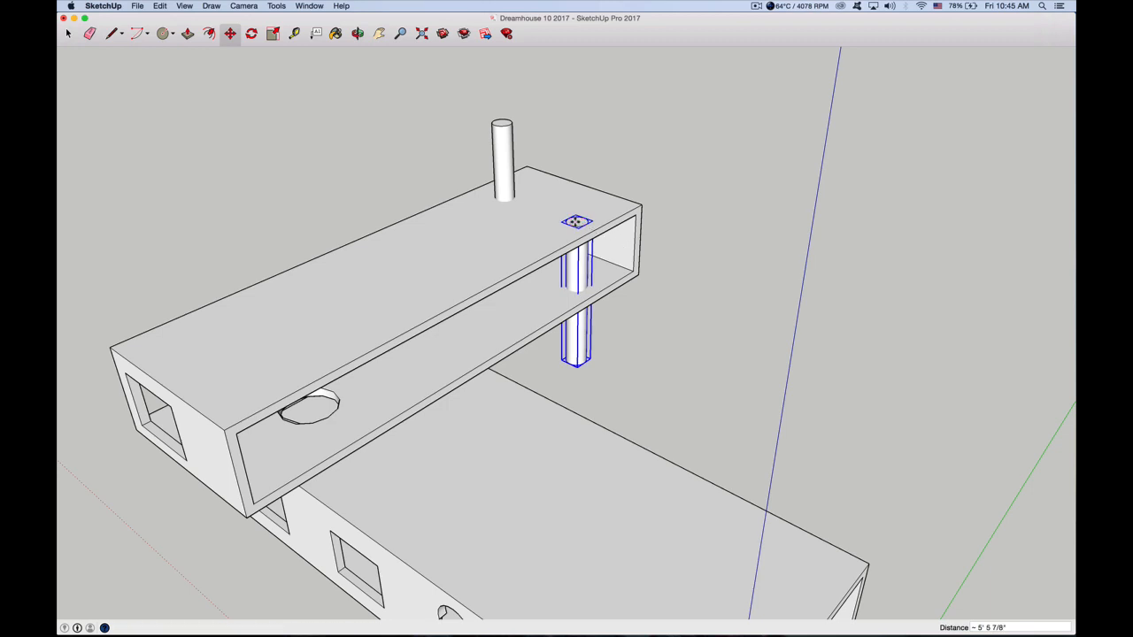
pyautogui.click(575, 222)
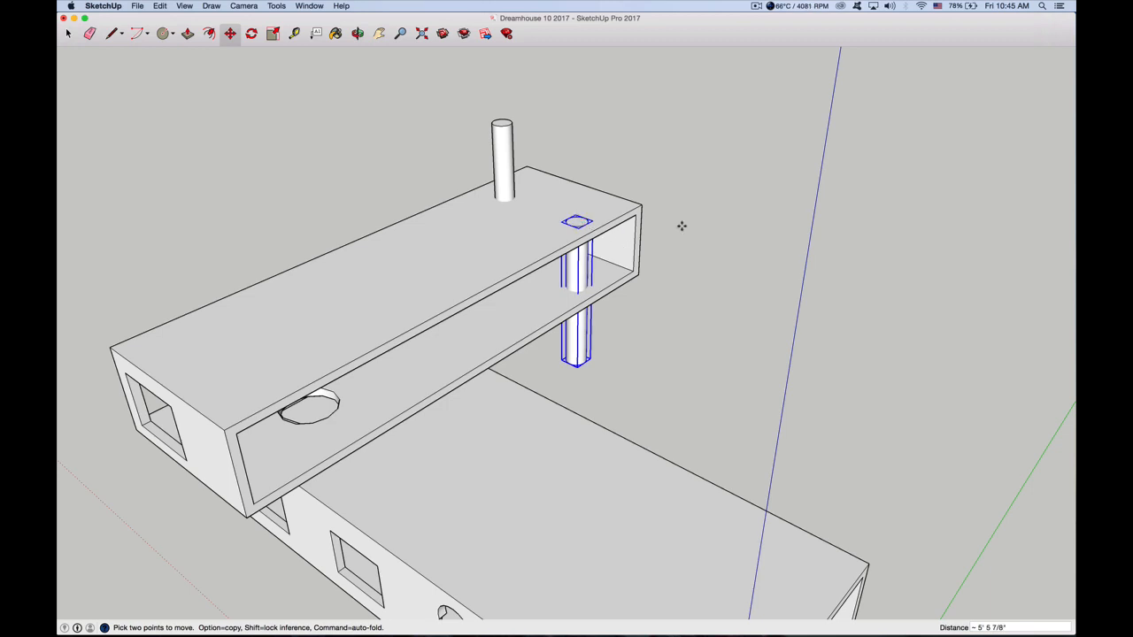
# Open the upper box's group for editing and select its roof face
pyautogui.click(358, 32)
pyautogui.moveTo(356, 278); pyautogui.dragTo(687, 245)
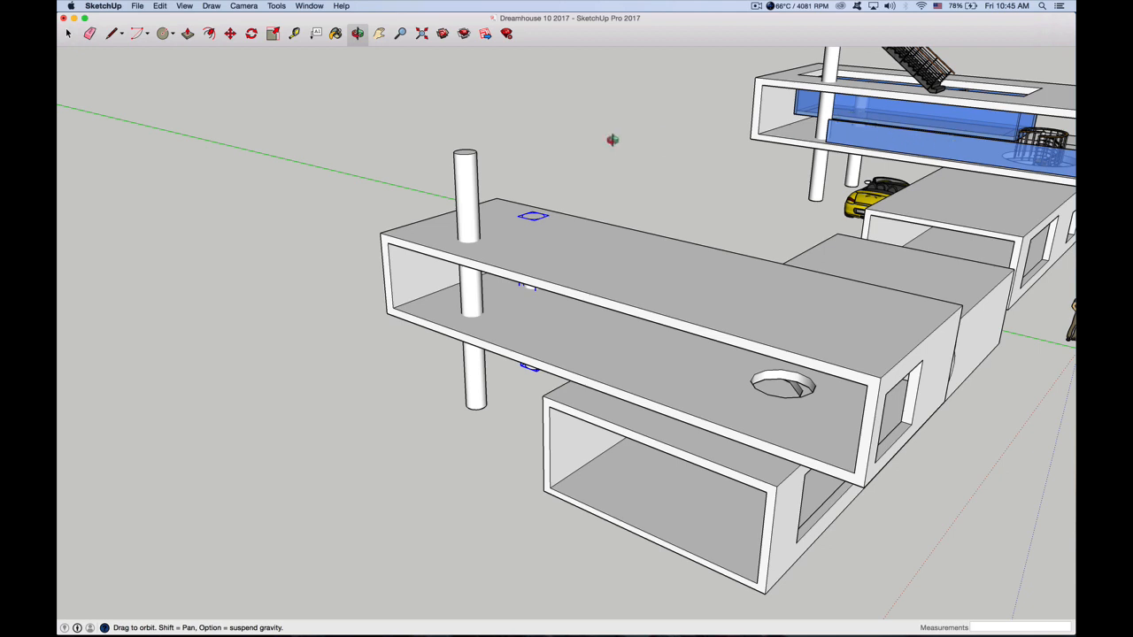
pyautogui.click(379, 34)
pyautogui.moveTo(614, 139); pyautogui.dragTo(362, 157)
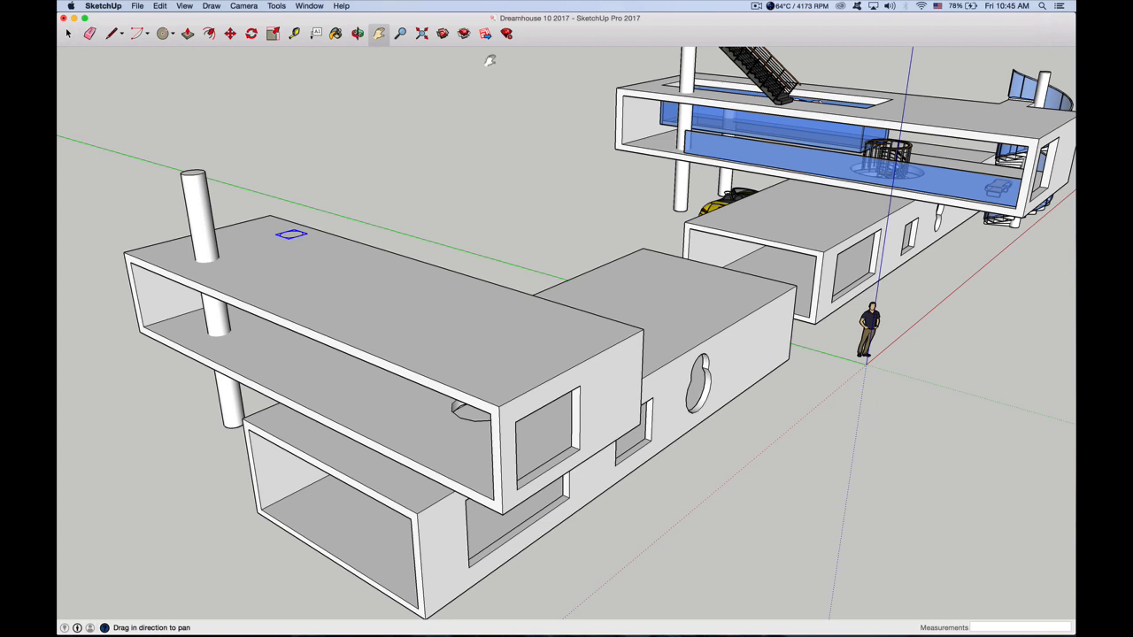
pyautogui.click(356, 33)
pyautogui.moveTo(414, 255); pyautogui.dragTo(439, 310)
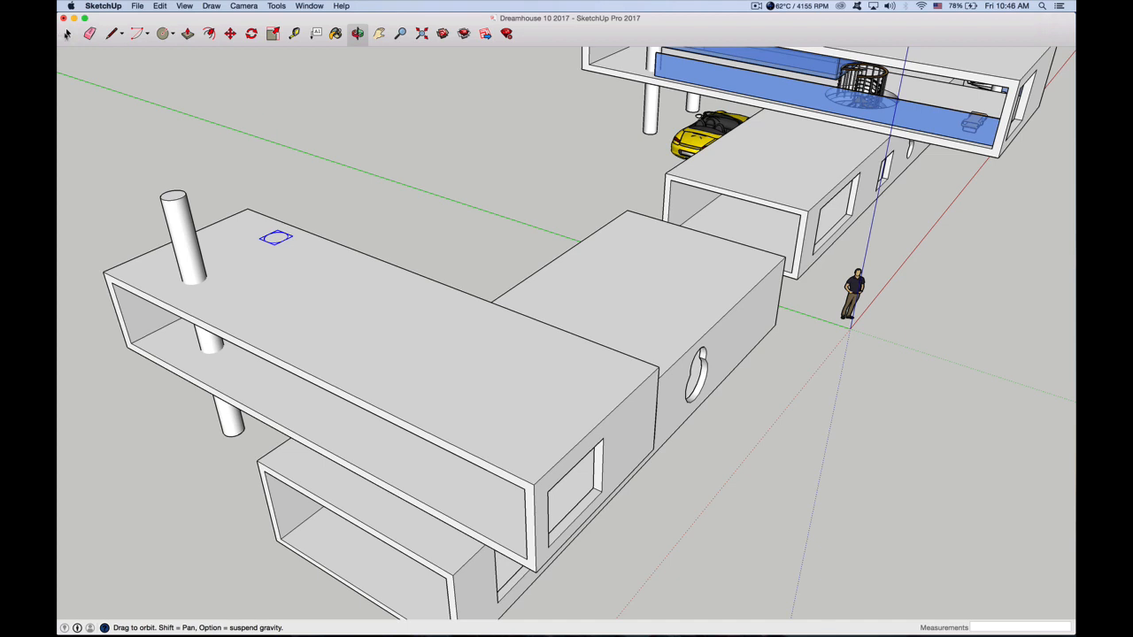
pyautogui.click(67, 33)
pyautogui.click(273, 272)
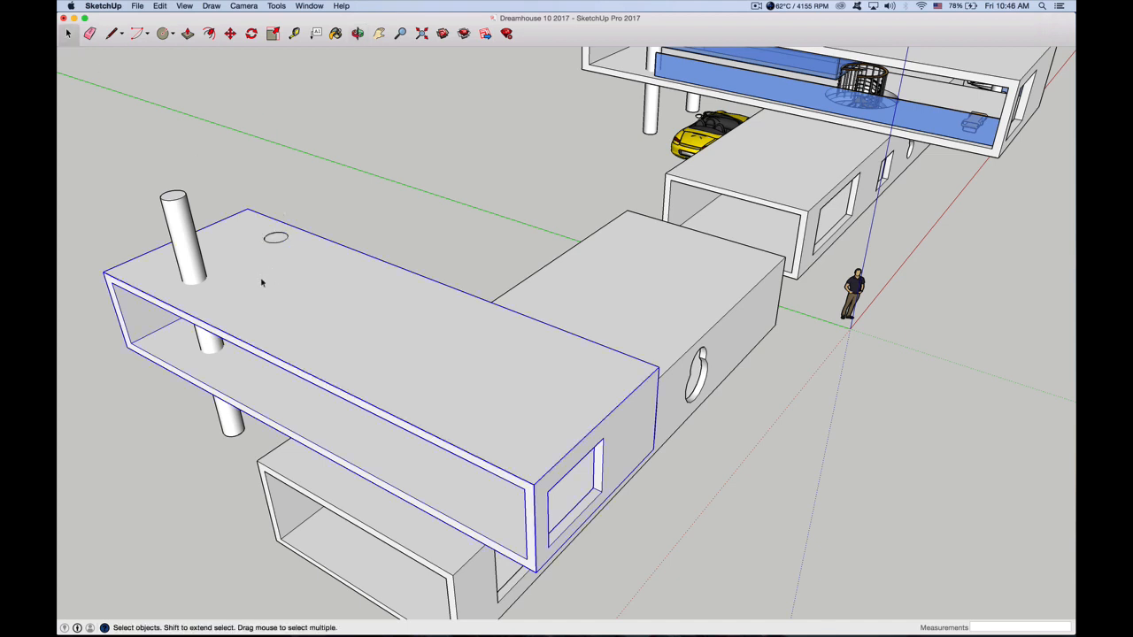
pyautogui.doubleClick(261, 283)
pyautogui.click(261, 282)
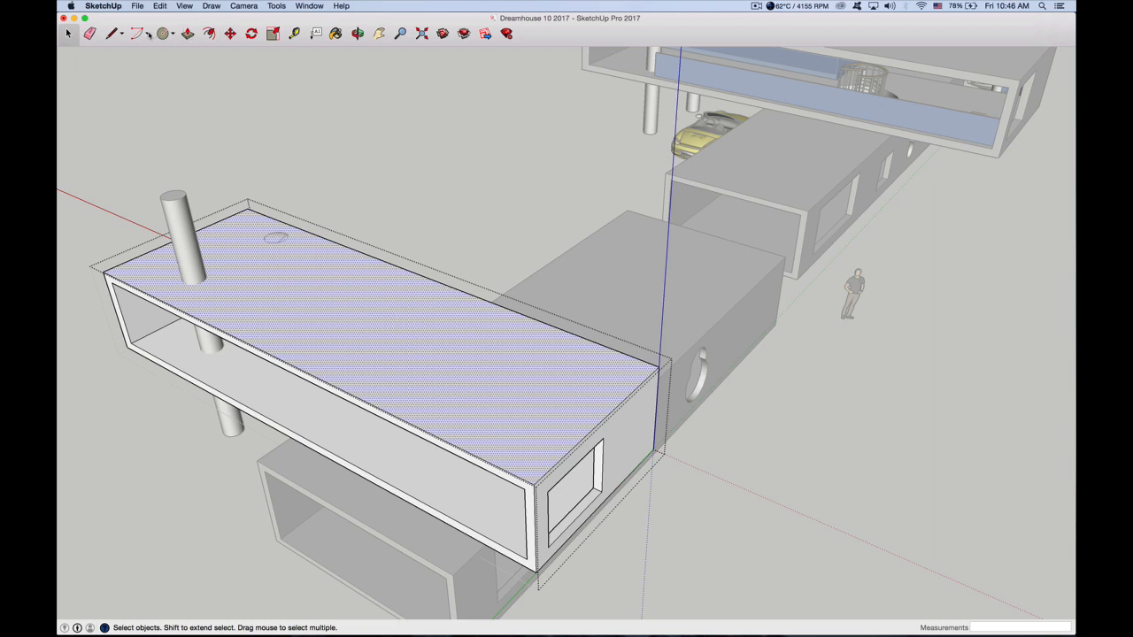
# Draw a long rectangle about 24' 7 7/16" by 5' 3/16" on the upper box's roof, lengthwise beside the columns
pyautogui.press('c')
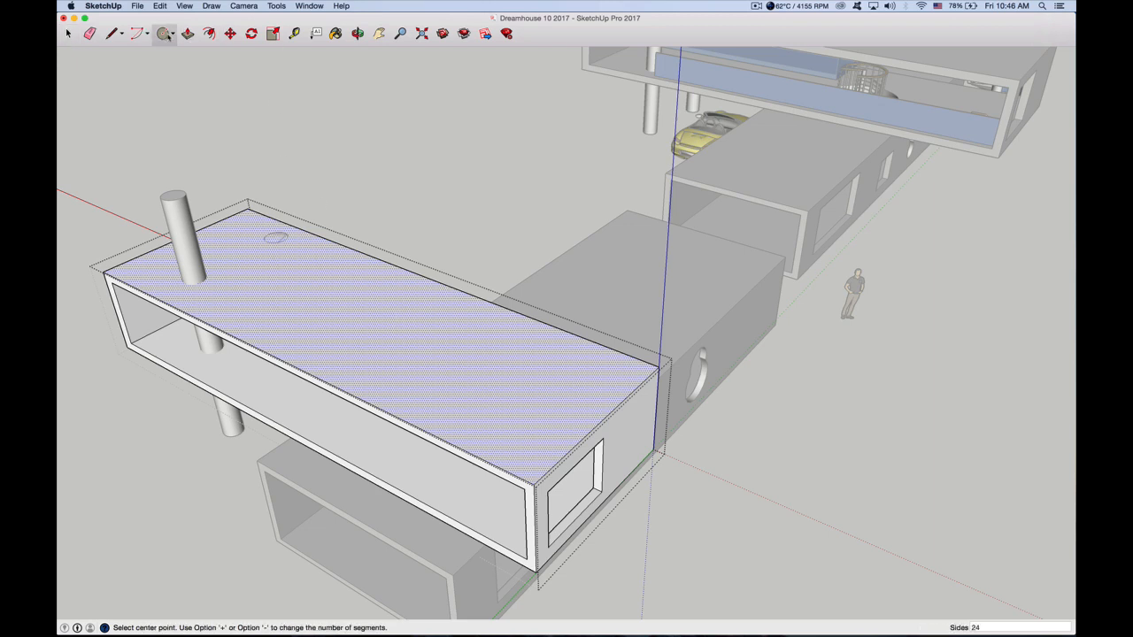
pyautogui.click(173, 34)
pyautogui.click(181, 49)
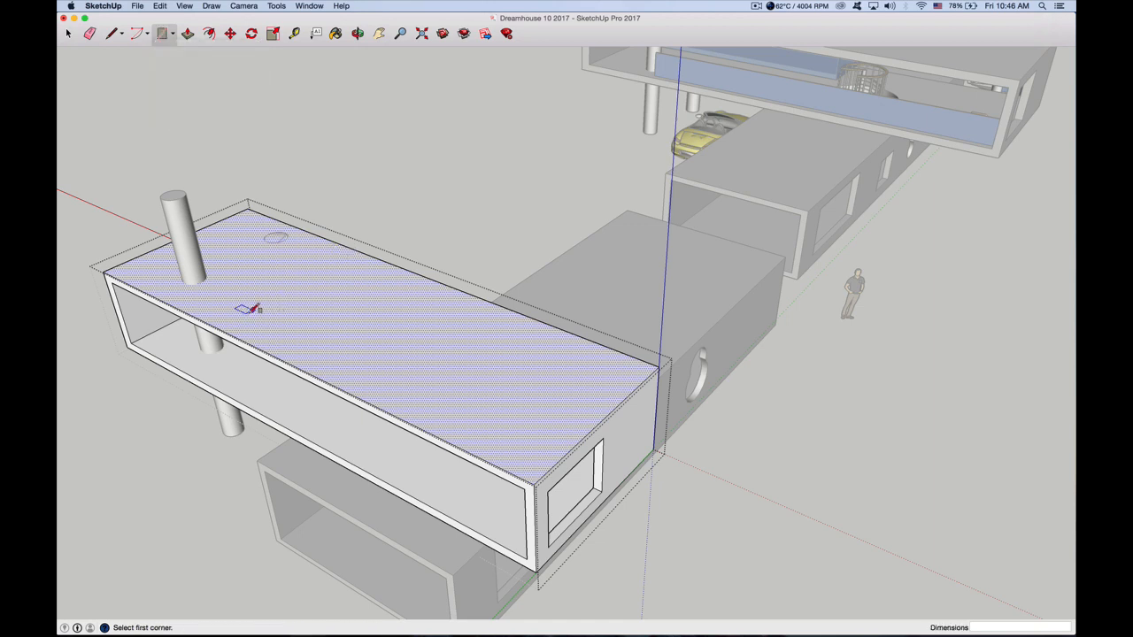
pyautogui.click(248, 310)
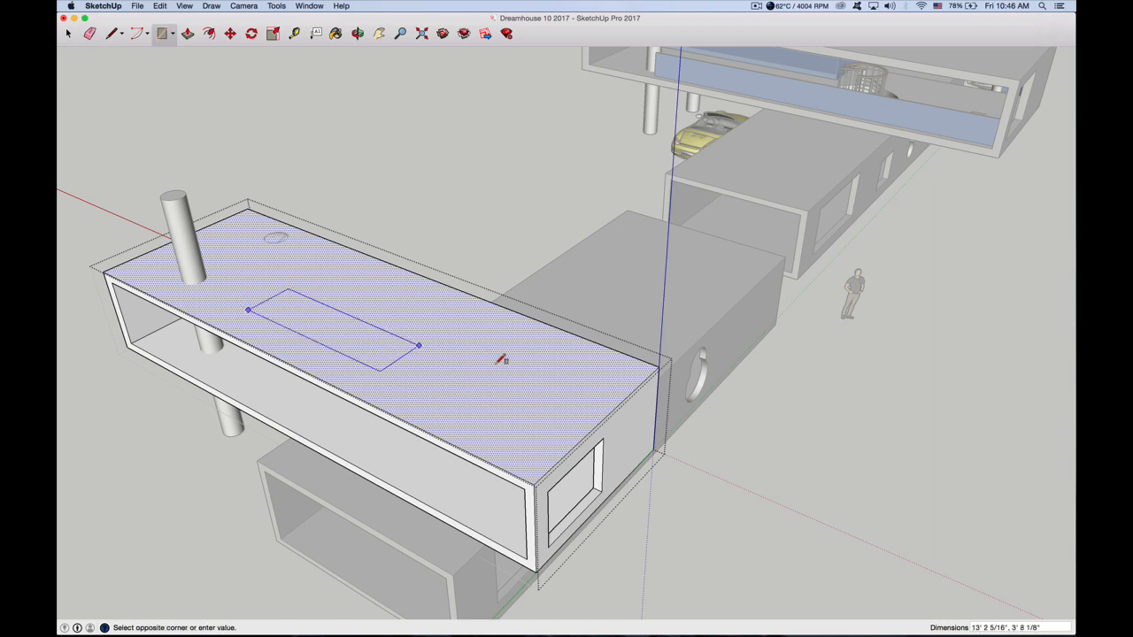
pyautogui.click(570, 393)
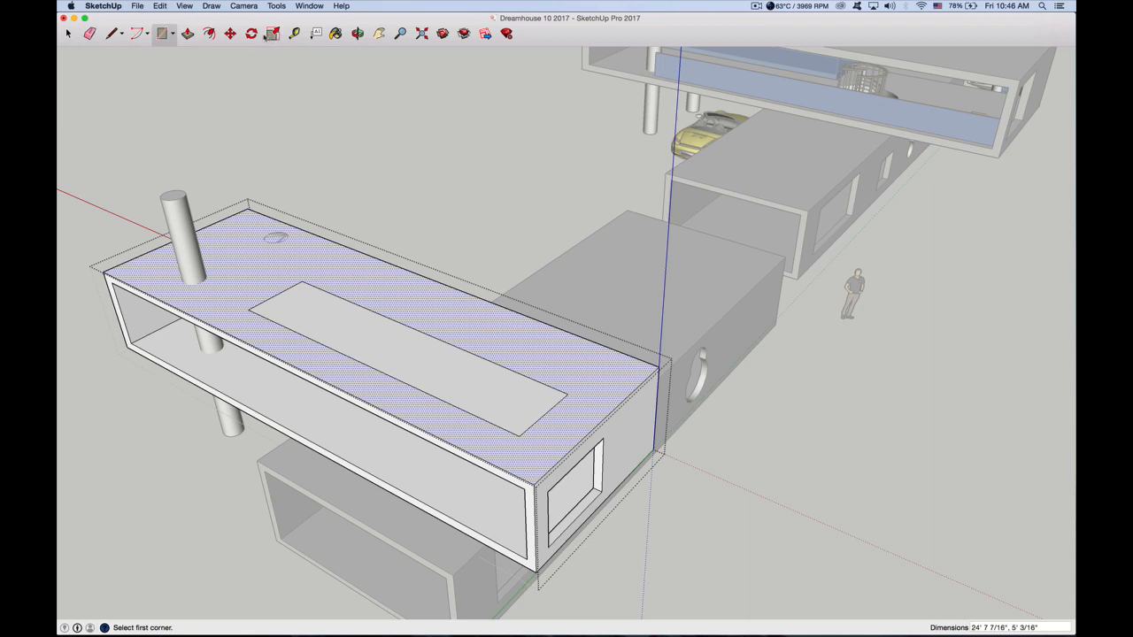
# Push the roof rectangle down about 8 1/8" to cut an opening through the slab, and close the group
pyautogui.click(187, 33)
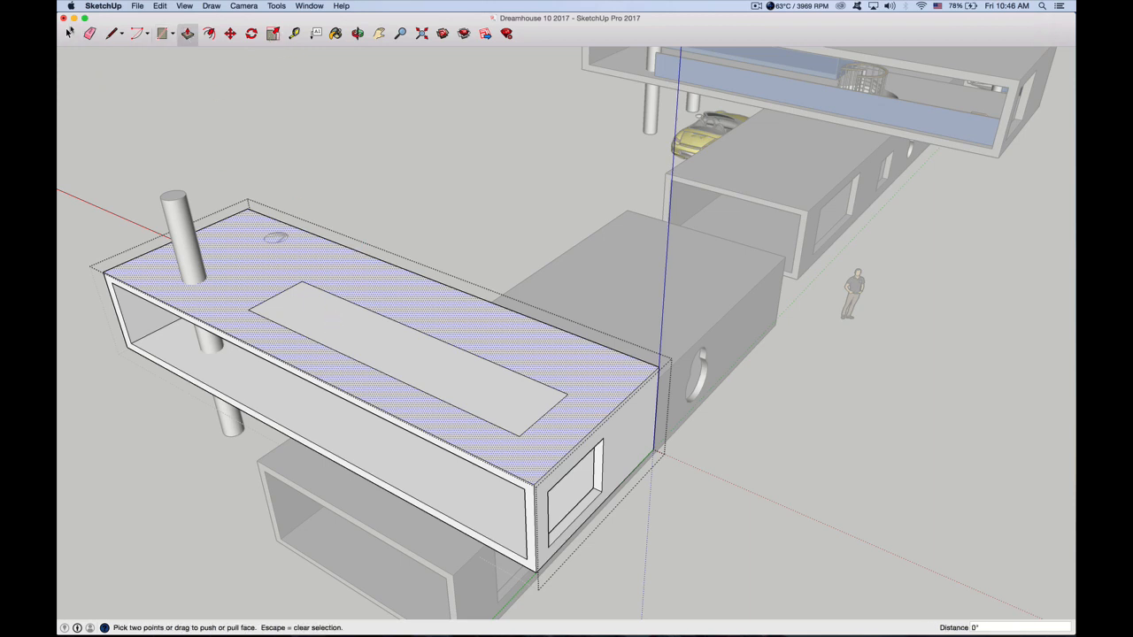
pyautogui.click(69, 34)
pyautogui.click(329, 331)
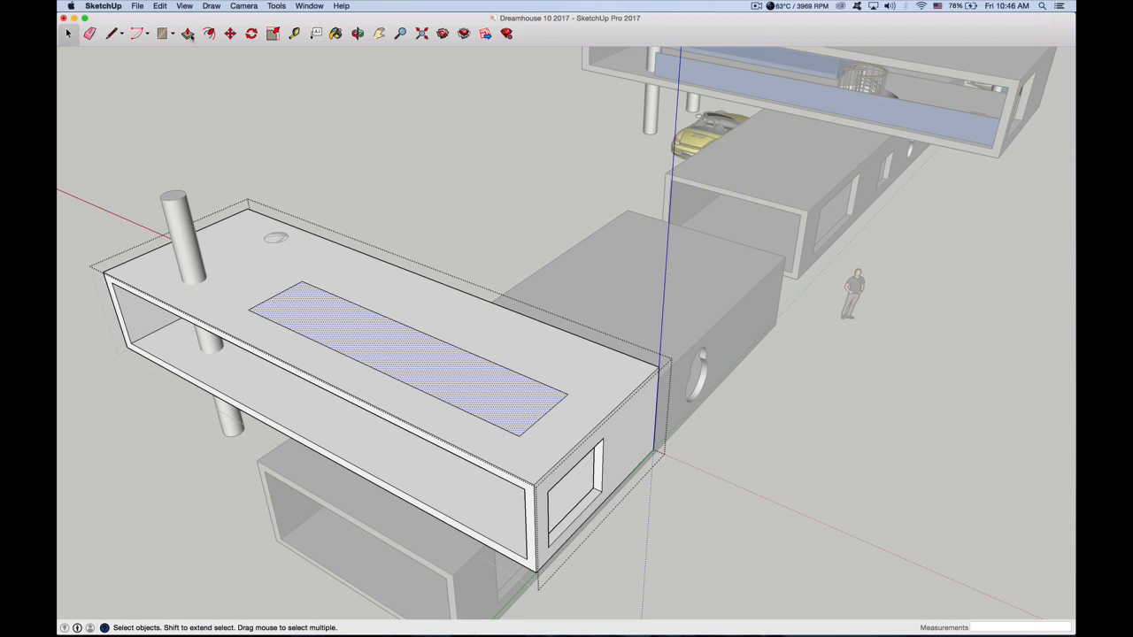
pyautogui.click(188, 34)
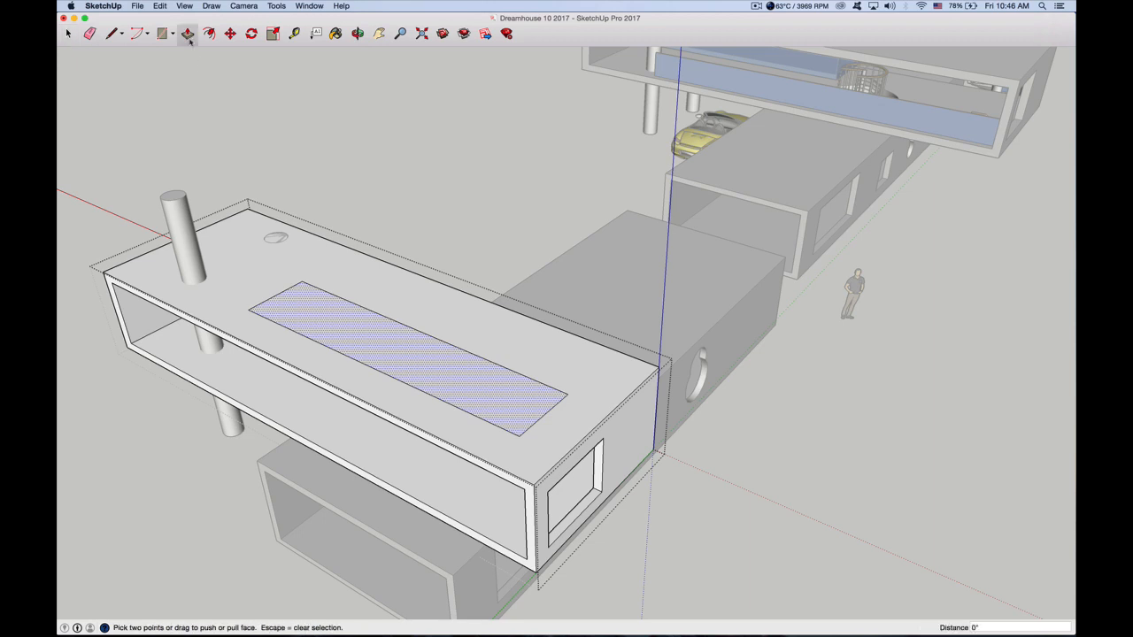
pyautogui.moveTo(371, 323); pyautogui.dragTo(368, 334)
pyautogui.click(366, 339)
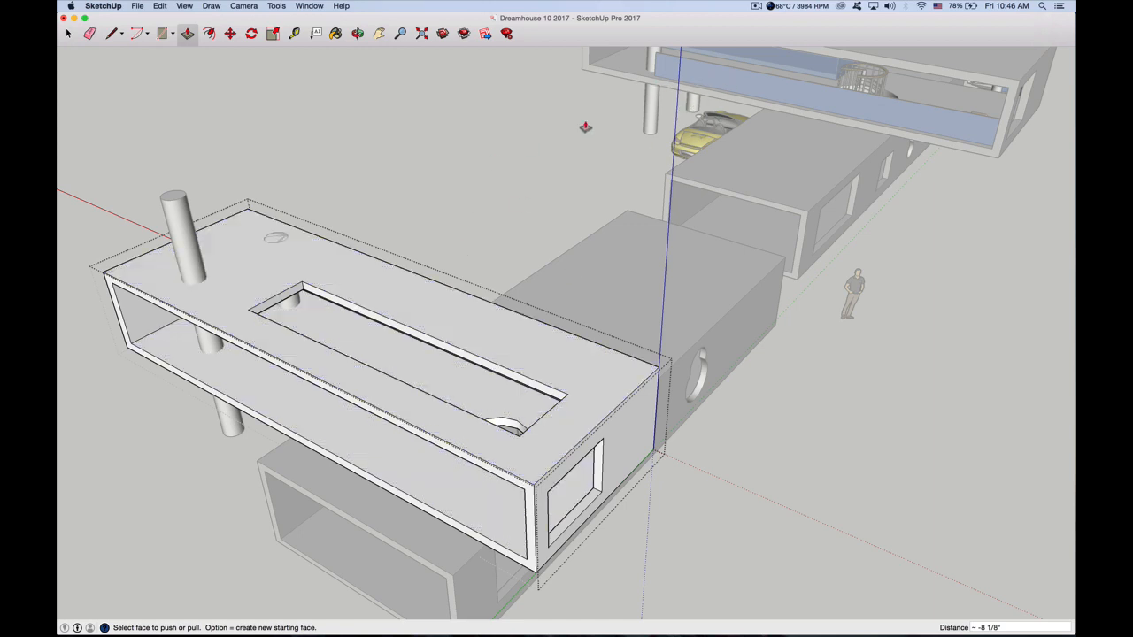
pyautogui.click(358, 33)
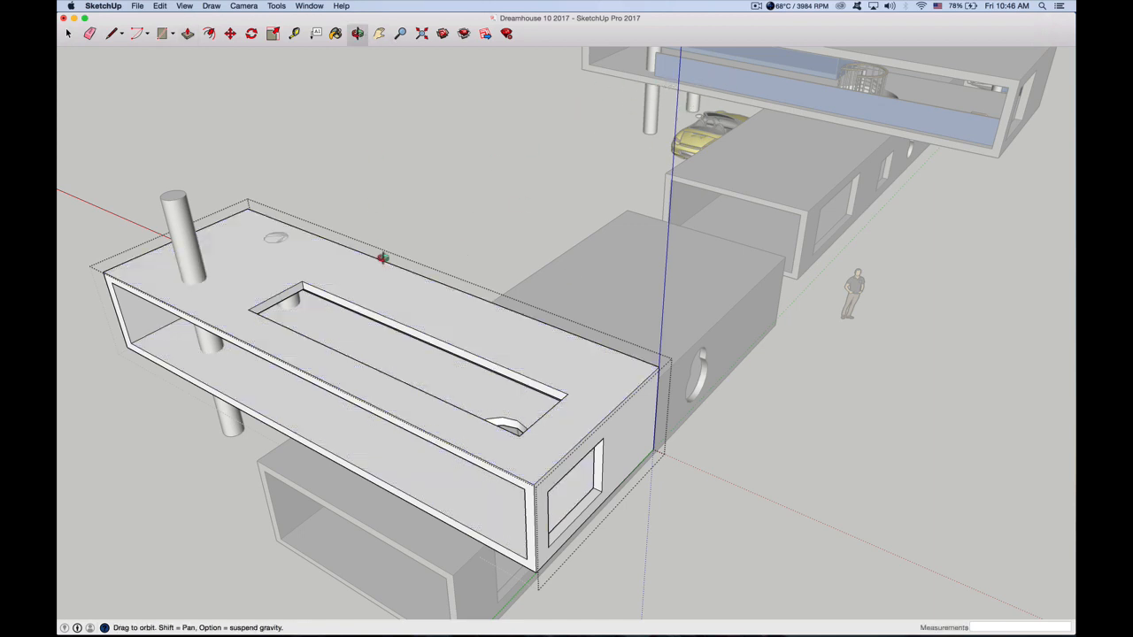
pyautogui.click(67, 33)
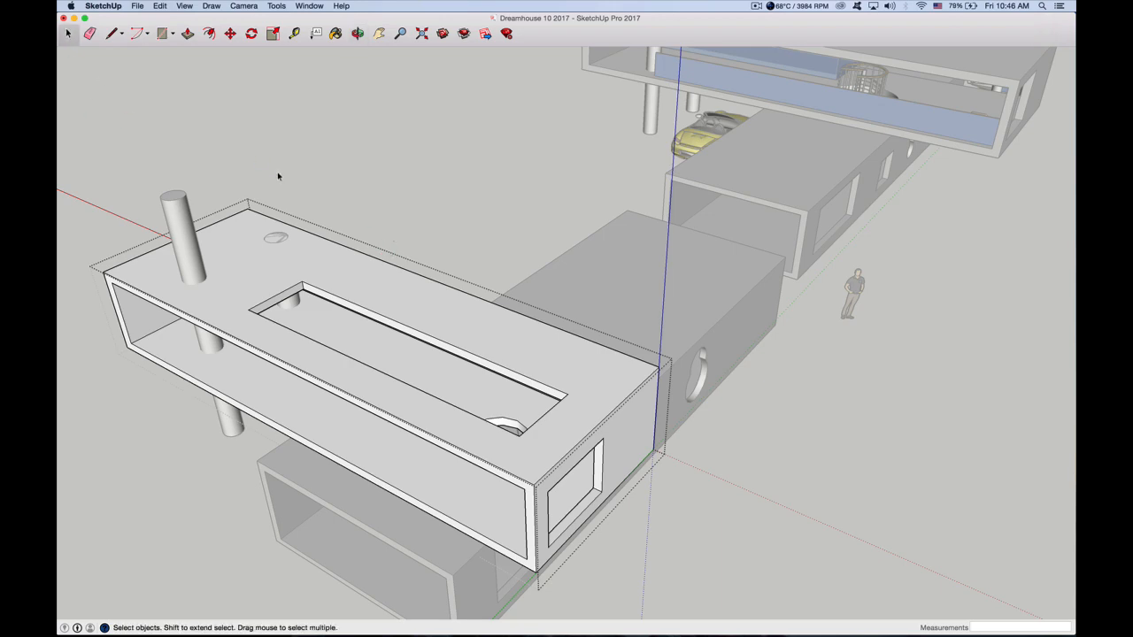
pyautogui.click(278, 177)
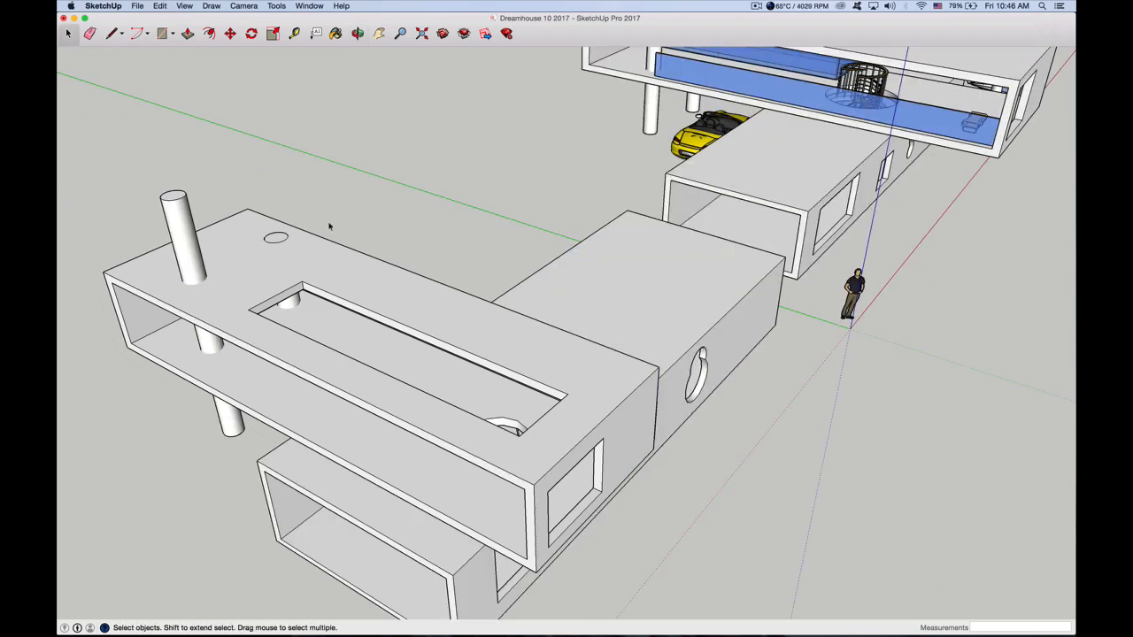
# Draw a line about 29' 2 1/4" long on the upper box's floor, parallel to its open long edge, starting near the first column
pyautogui.click(358, 32)
pyautogui.moveTo(349, 405); pyautogui.dragTo(450, 316)
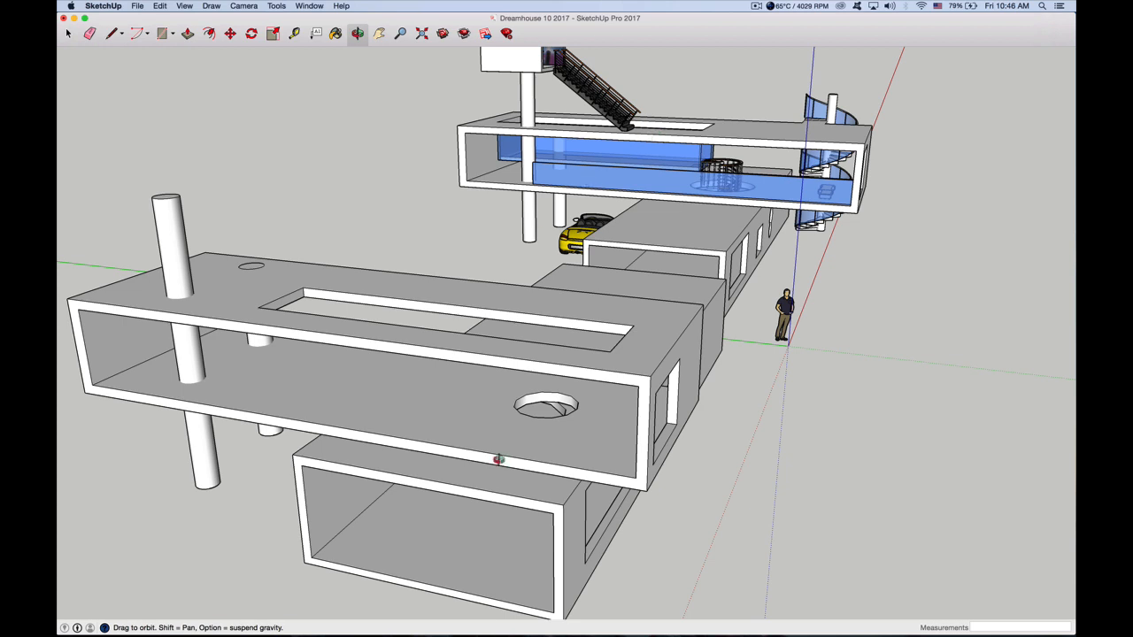
pyautogui.scroll(5, 483, 466)
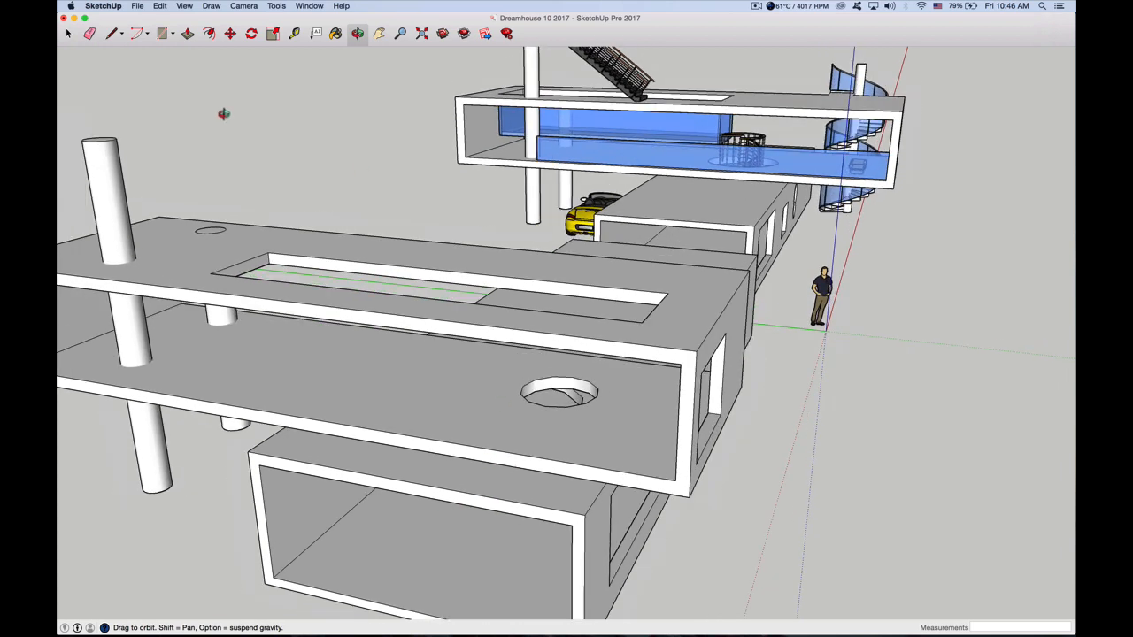
pyautogui.click(111, 35)
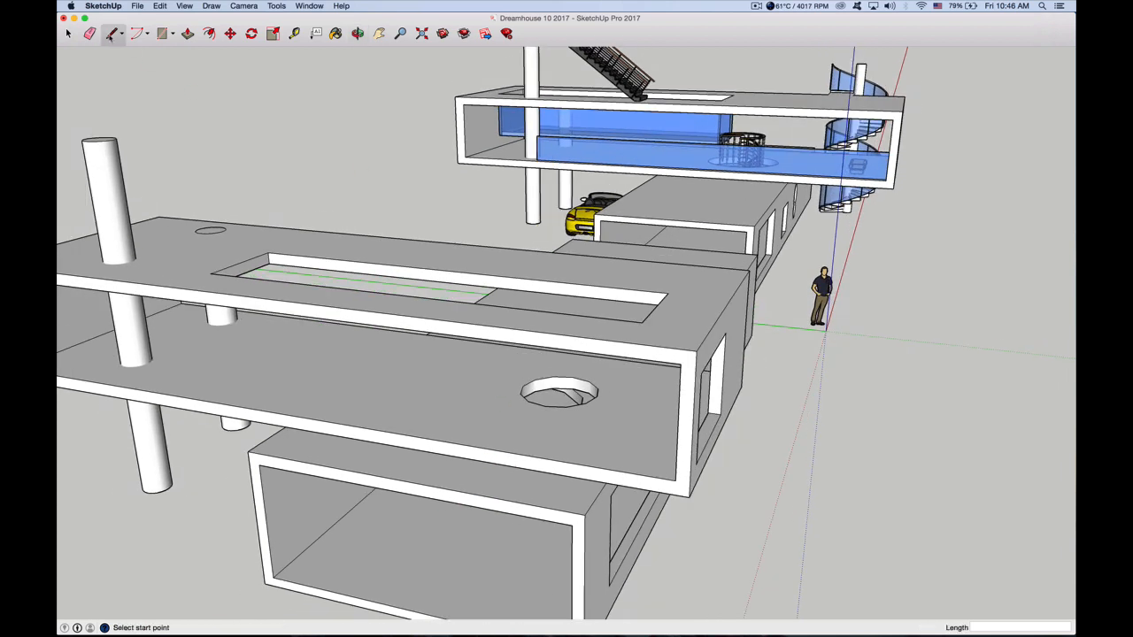
pyautogui.click(156, 386)
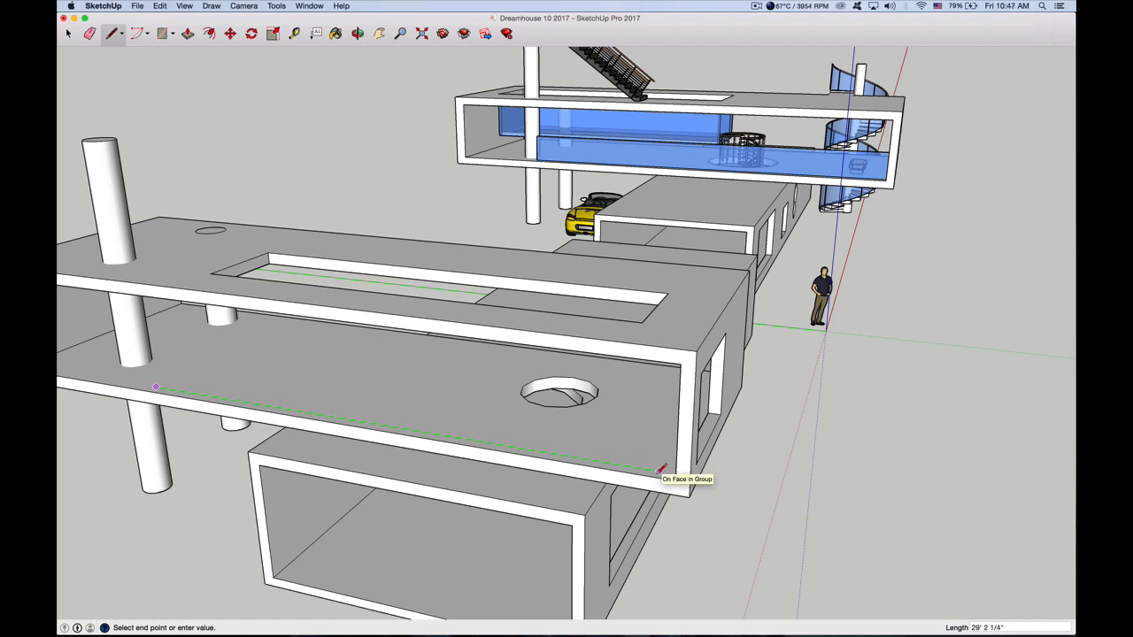
pyautogui.click(659, 469)
# Close the floor line into a thin strip about 9/16" wide with a parallel line about 29' 2 1/4" long and short end segments
pyautogui.scroll(10, 661, 469)
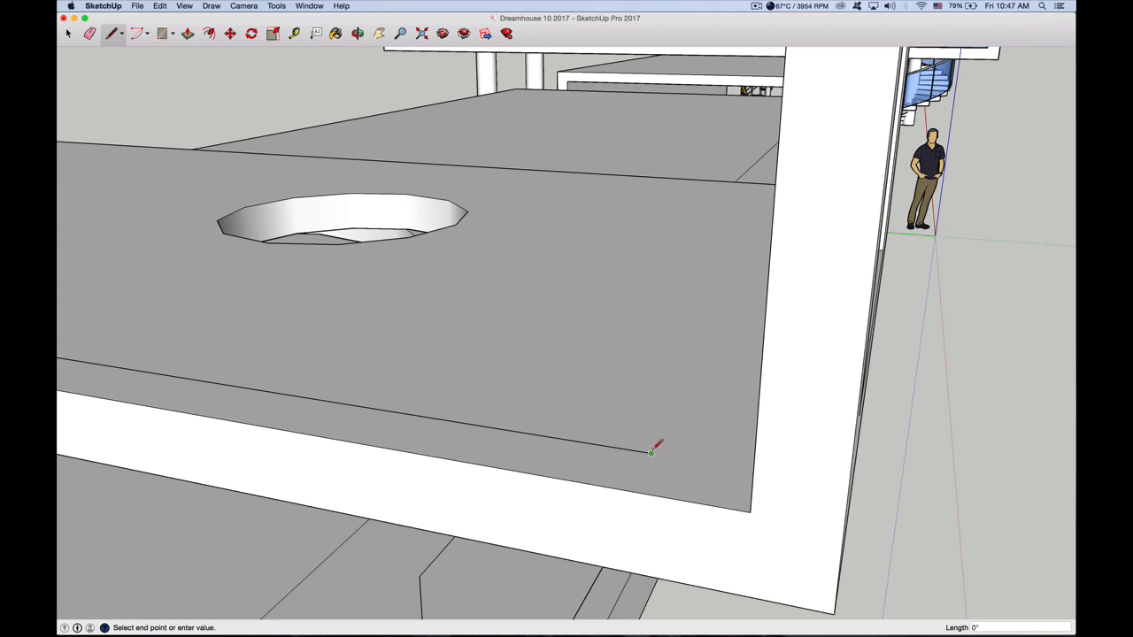
pyautogui.scroll(5, 651, 453)
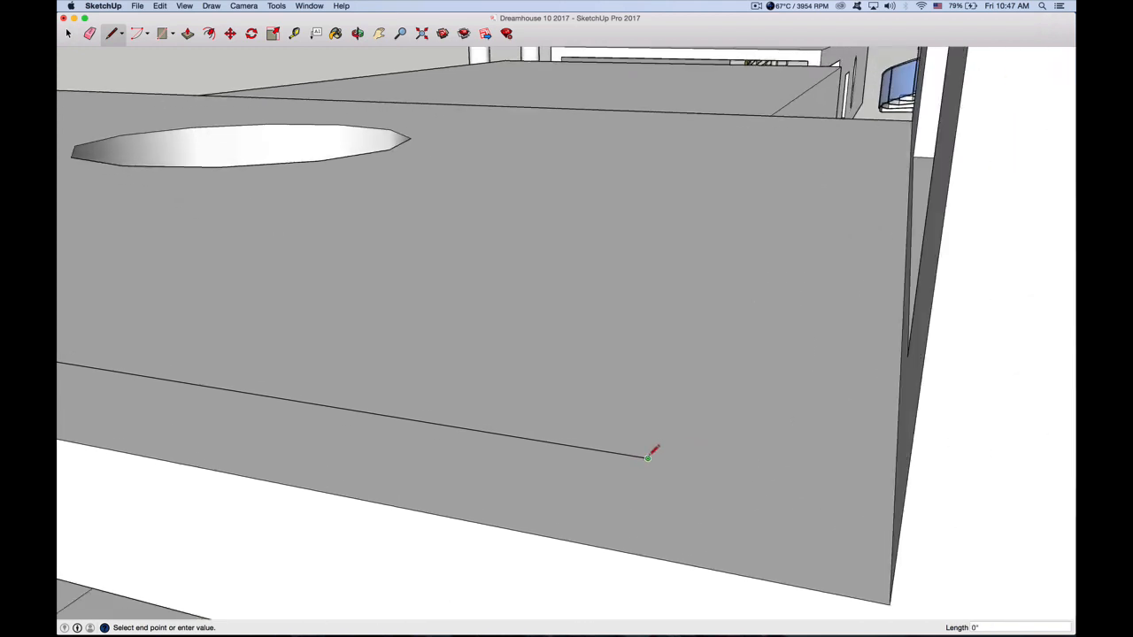
pyautogui.scroll(2, 648, 457)
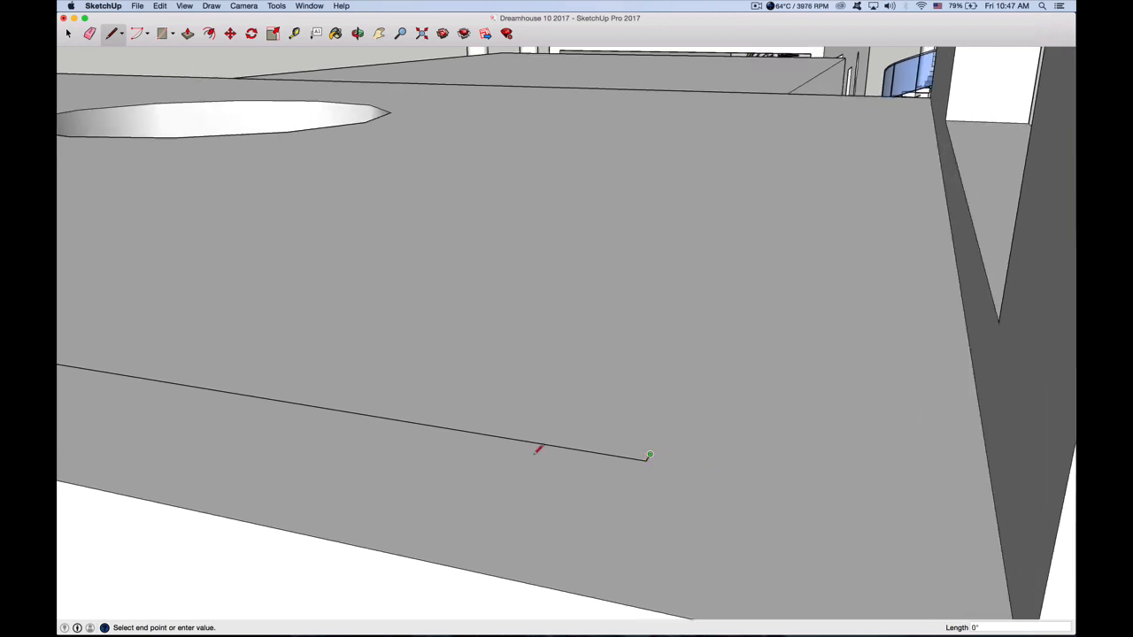
pyautogui.moveTo(399, 410)
pyautogui.mouseDown(button='middle')
pyautogui.moveTo(625, 430)
pyautogui.moveTo(500, 406)
pyautogui.moveTo(513, 367)
pyautogui.mouseUp(button='middle')
pyautogui.scroll(-5, 576, 425)
pyautogui.scroll(10, 265, 354)
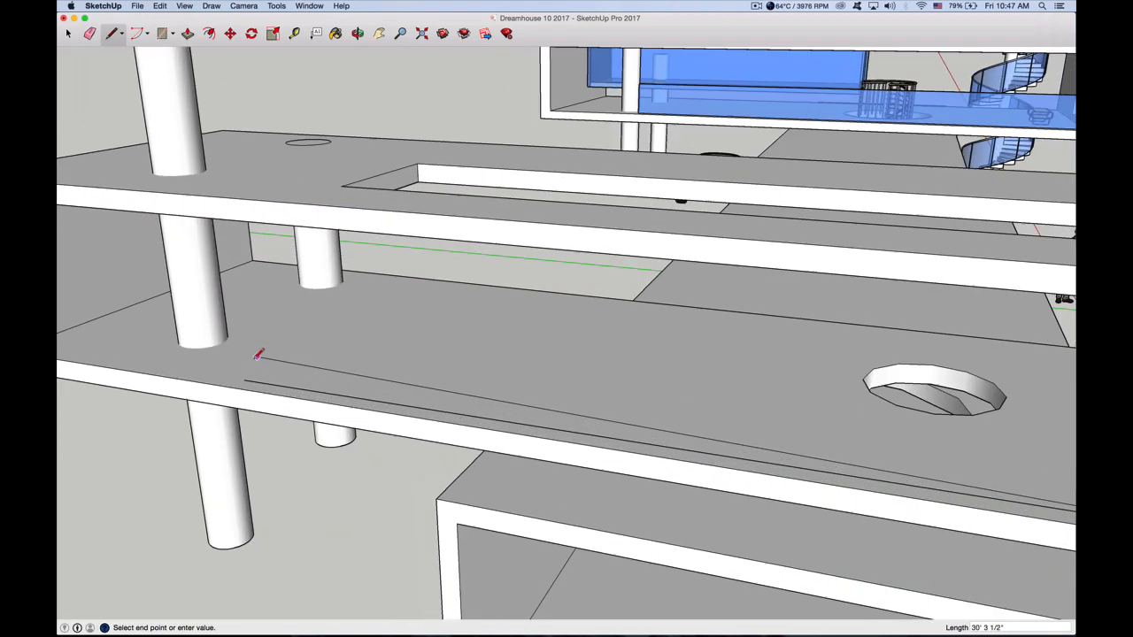
pyautogui.scroll(3, 257, 363)
pyautogui.scroll(10, 253, 376)
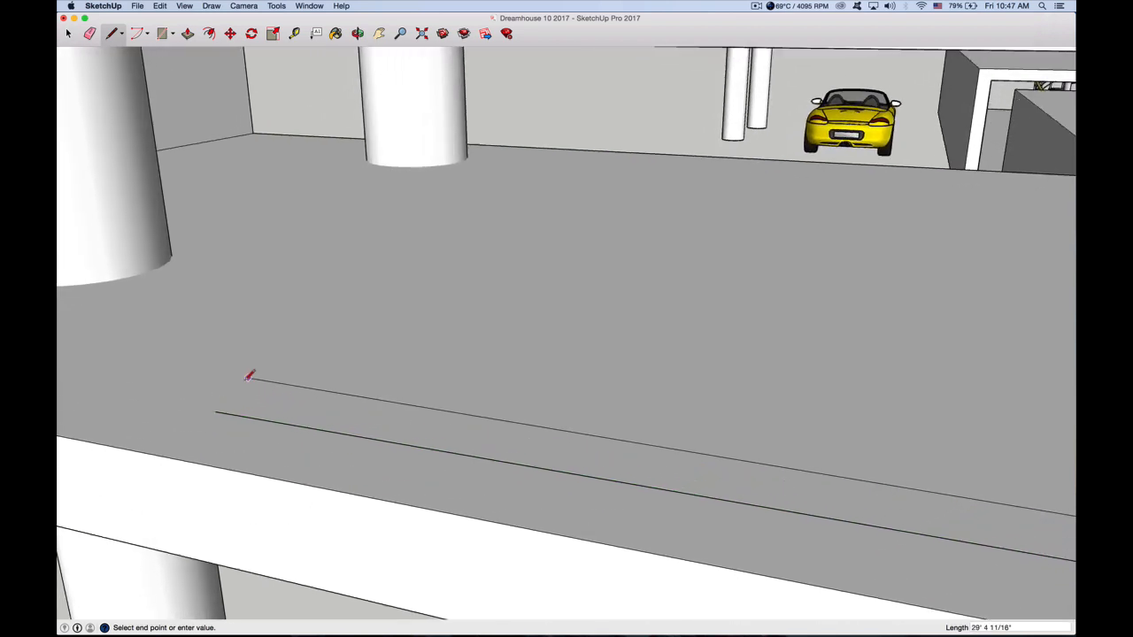
pyautogui.scroll(3, 249, 376)
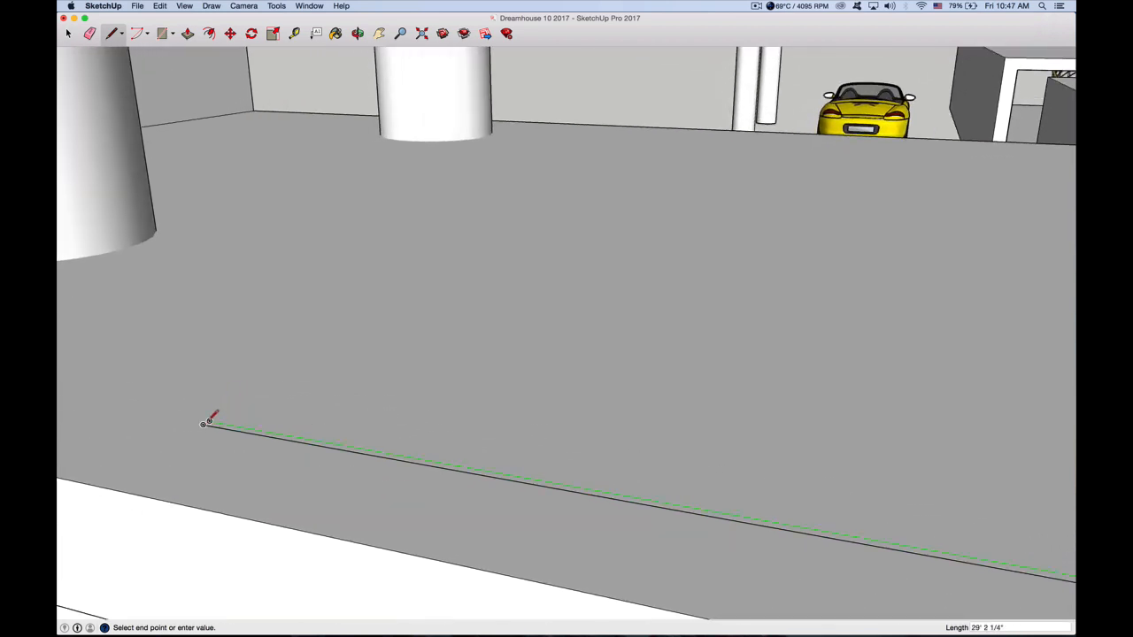
pyautogui.click(210, 420)
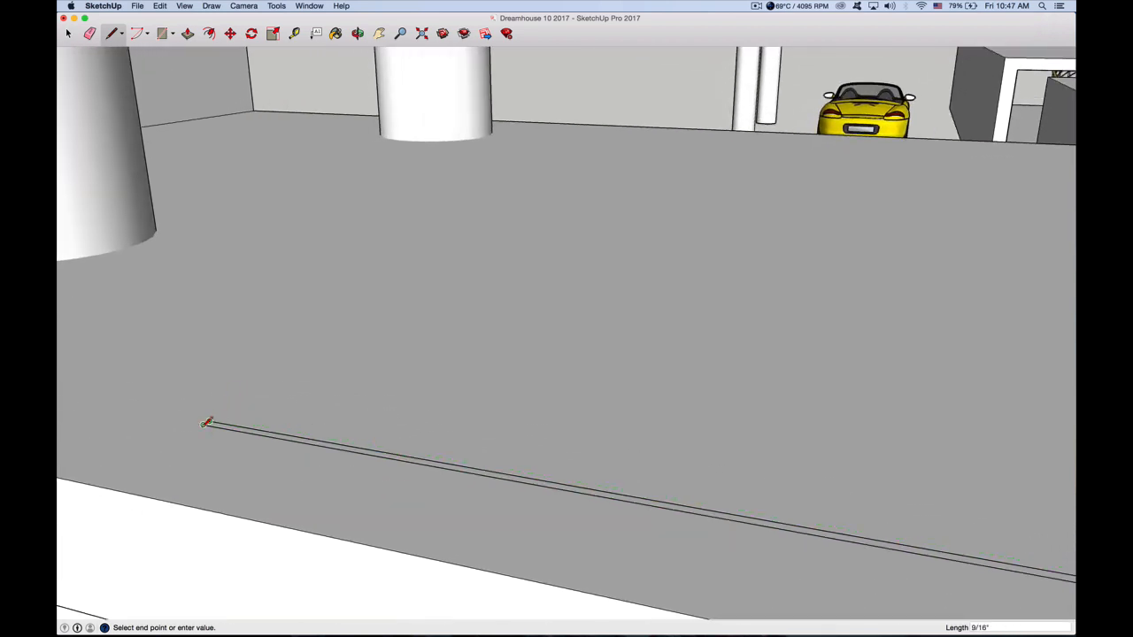
pyautogui.press('Escape')
# Extrude the thin floor strip about 11 1/4" upward into a railing panel along the box's open edge
pyautogui.click(188, 34)
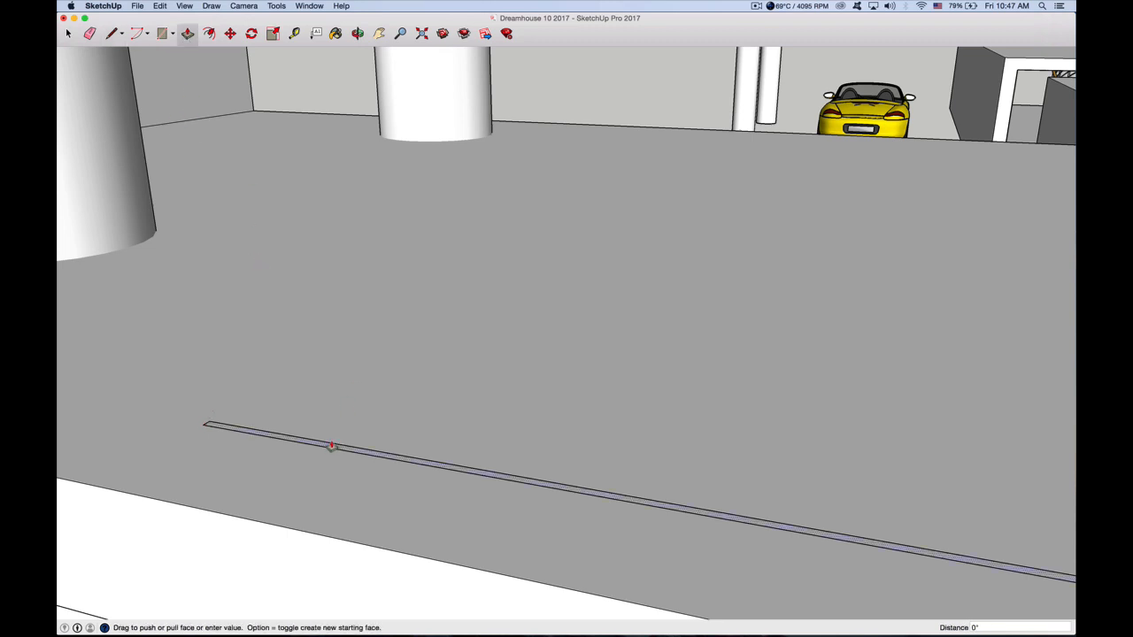
pyautogui.moveTo(331, 446); pyautogui.dragTo(336, 254)
pyautogui.scroll(-3, 230, 377)
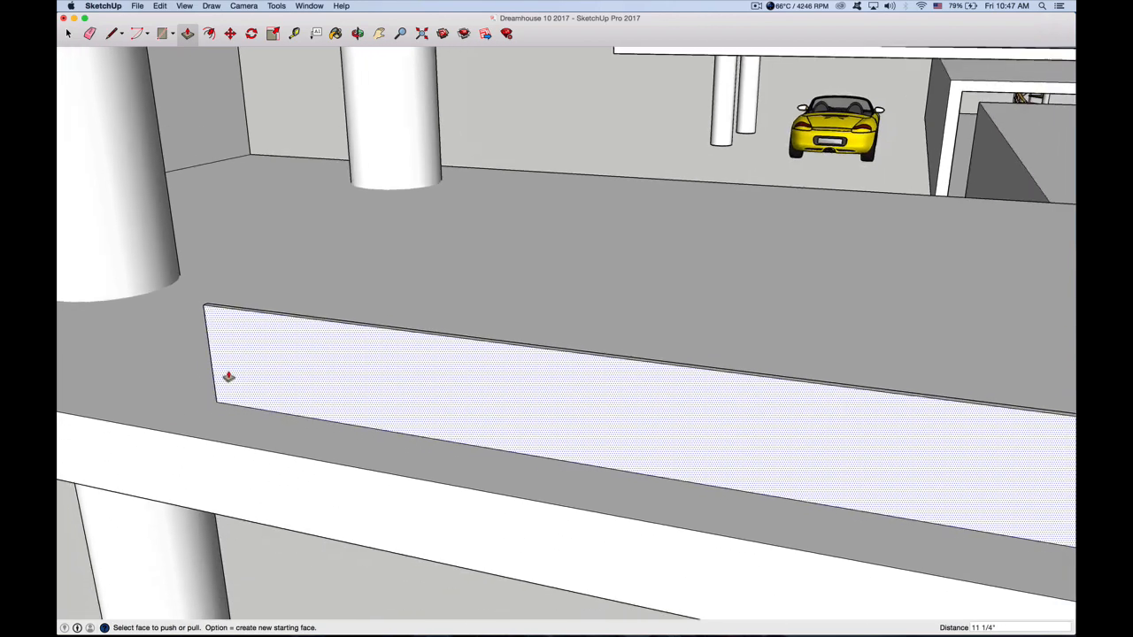
pyautogui.scroll(-4, 228, 377)
pyautogui.scroll(-2, 224, 370)
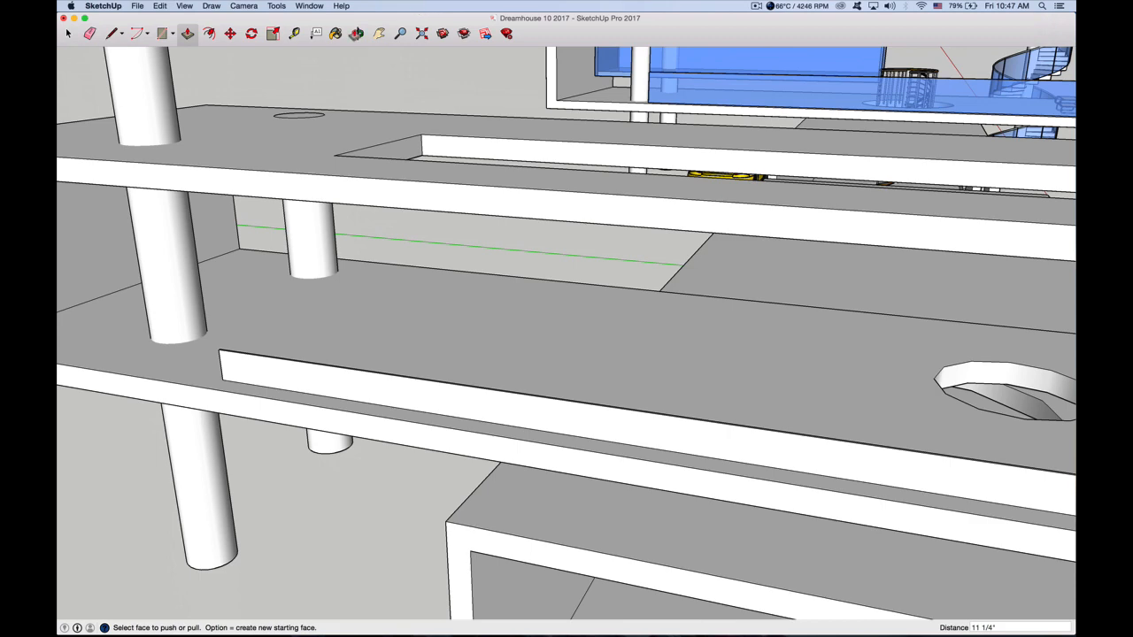
pyautogui.click(357, 34)
pyautogui.moveTo(473, 207); pyautogui.dragTo(484, 107)
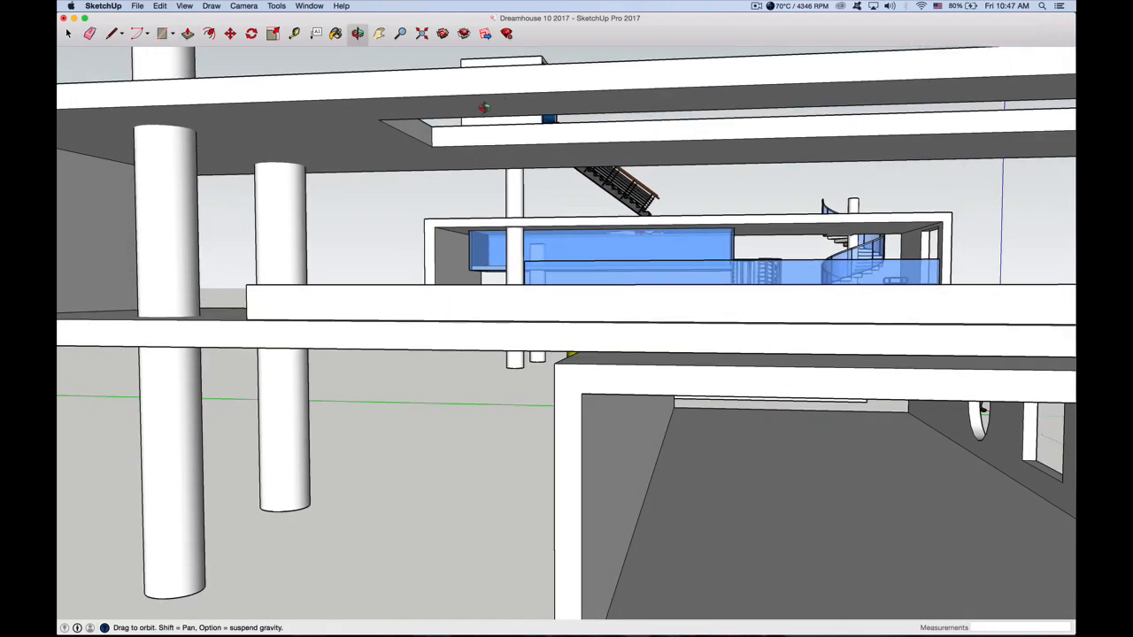
# Open the upper box for editing and offset the outline of its ceiling face inward by about 1' 2 9/16"
pyautogui.moveTo(761, 122); pyautogui.dragTo(759, 104)
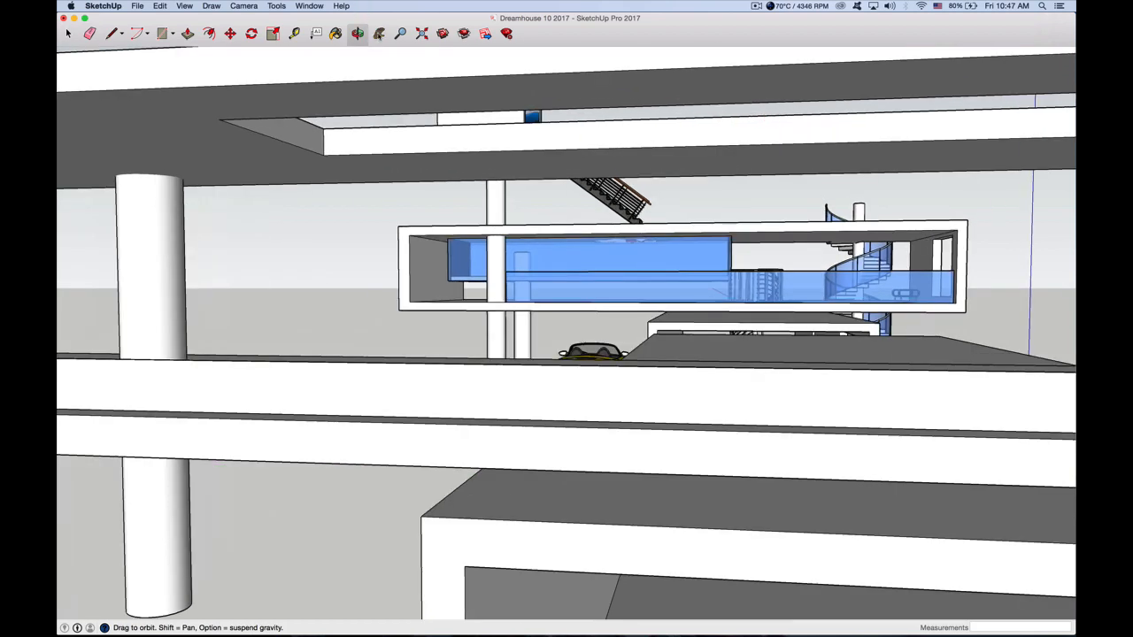
pyautogui.click(380, 36)
pyautogui.moveTo(400, 178); pyautogui.dragTo(292, 243)
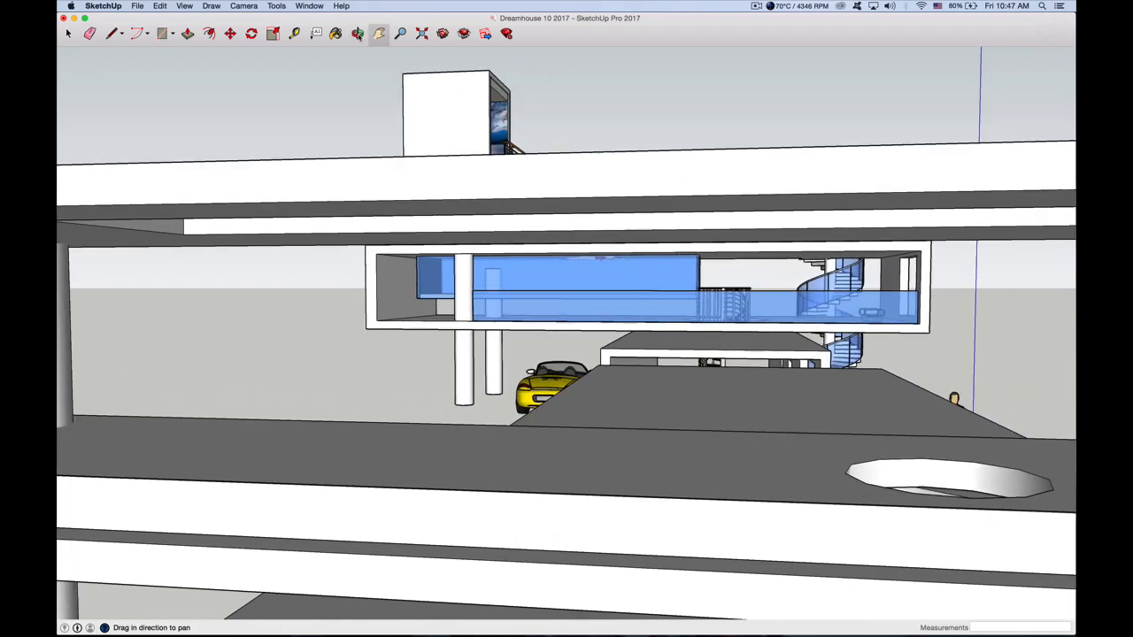
pyautogui.press('o')
pyautogui.moveTo(408, 264); pyautogui.dragTo(407, 177)
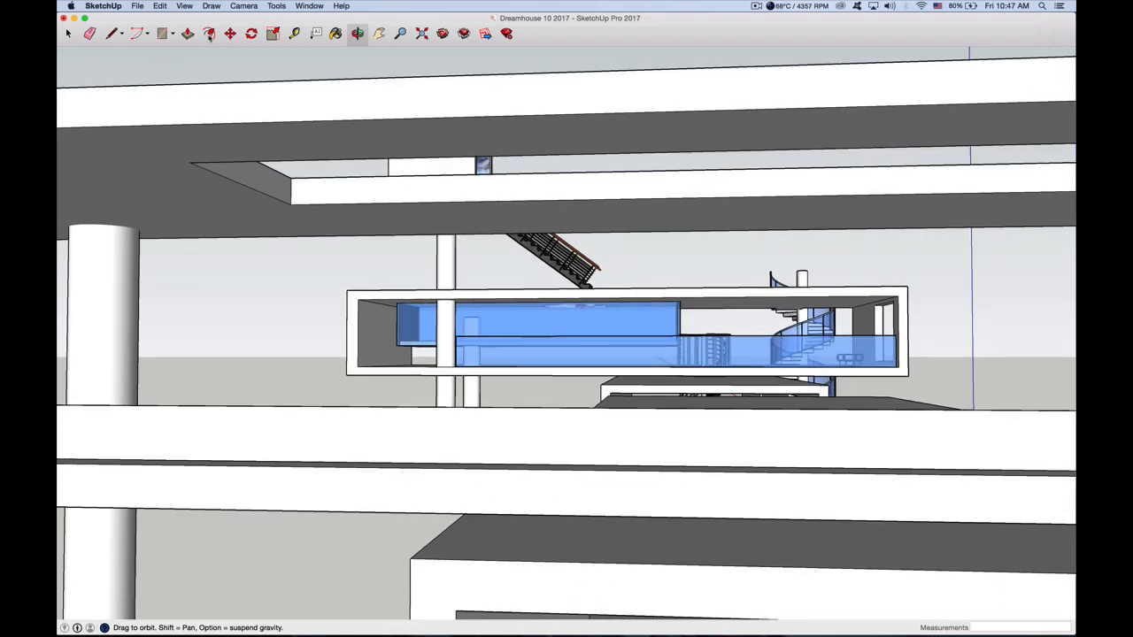
pyautogui.click(210, 34)
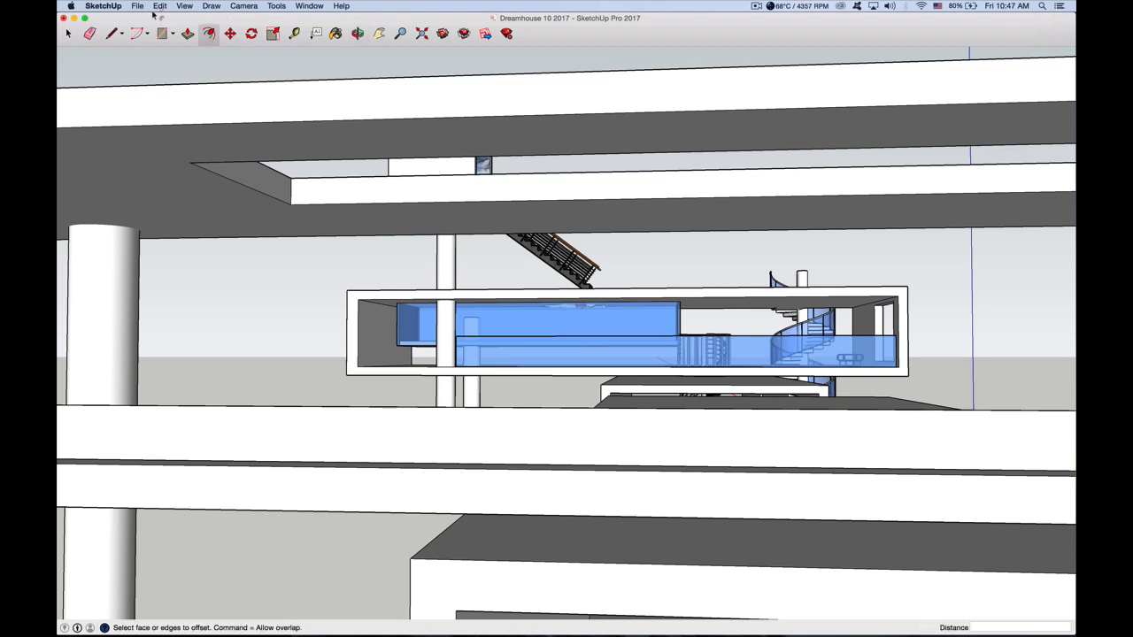
pyautogui.click(69, 34)
pyautogui.doubleClick(153, 166)
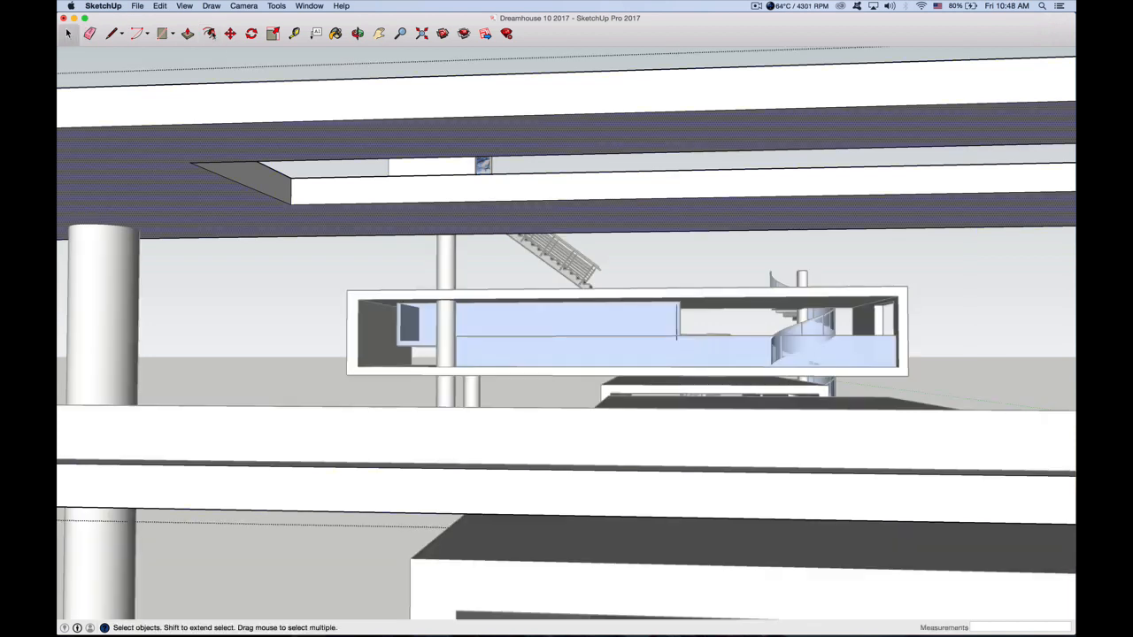
pyautogui.press('f')
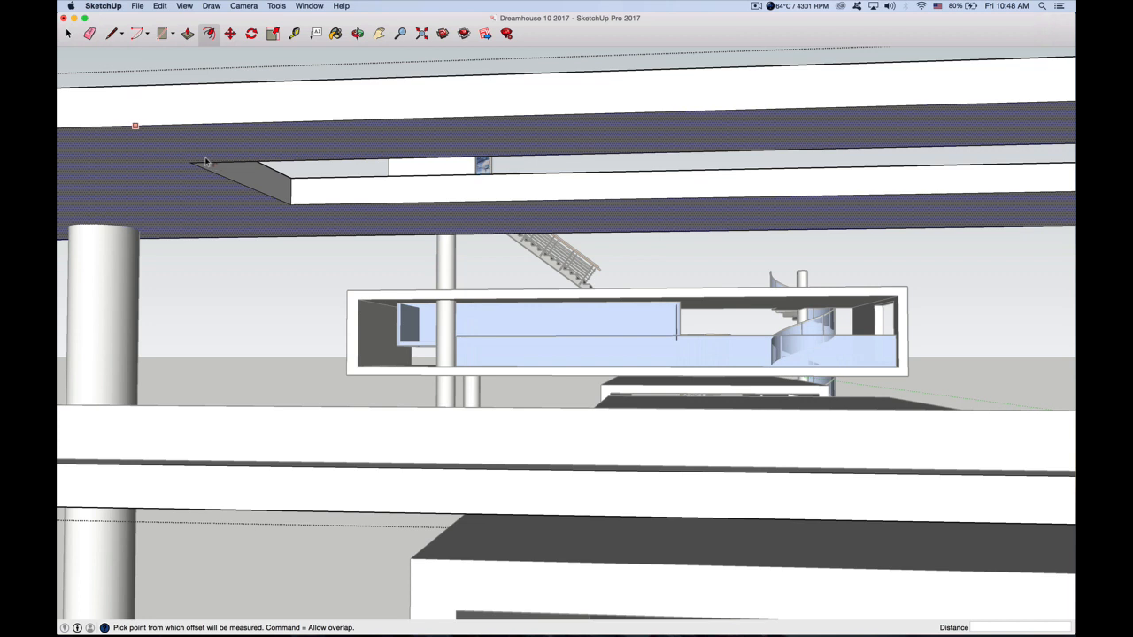
pyautogui.click(192, 150)
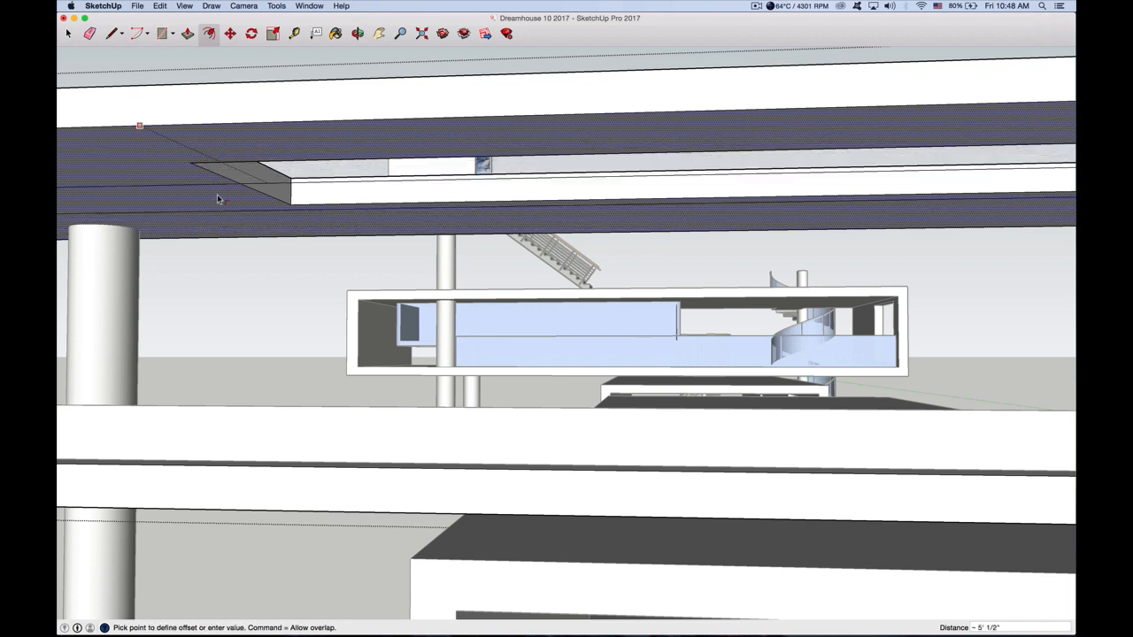
pyautogui.click(222, 156)
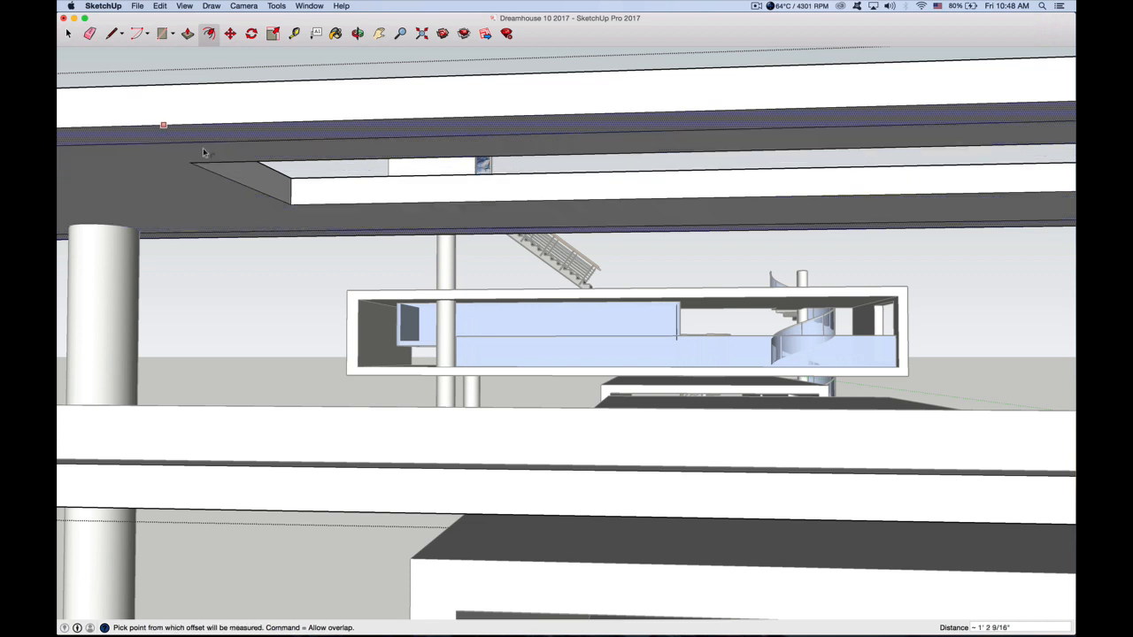
pyautogui.press('space')
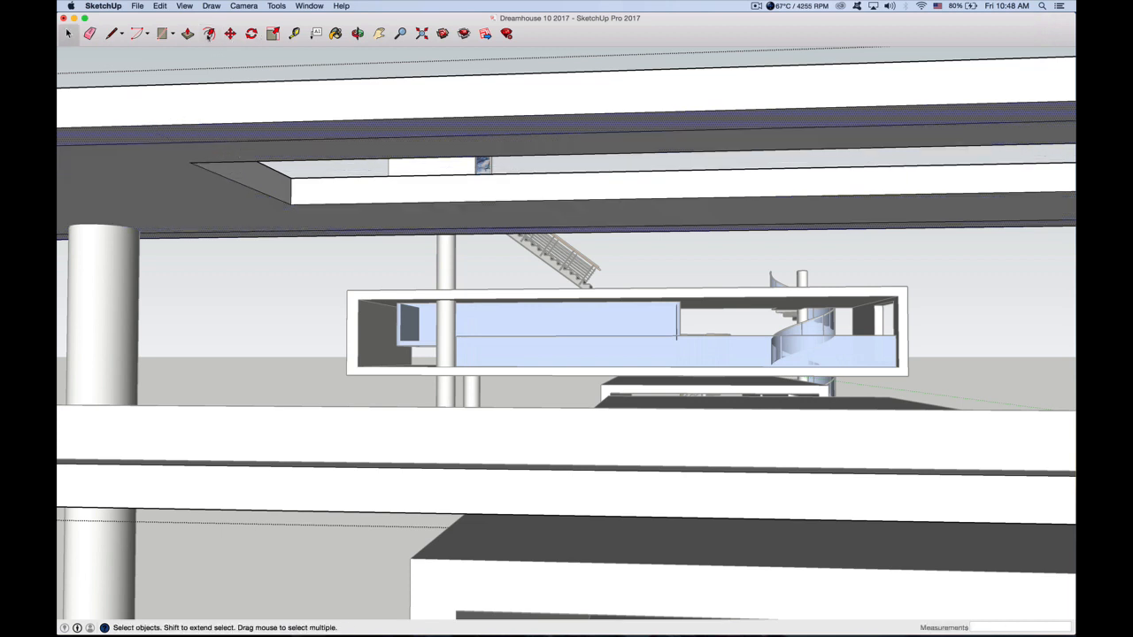
# Offset the inner ceiling face inward again by about 1' 15/16" to add a second parallel border line
pyautogui.click(208, 34)
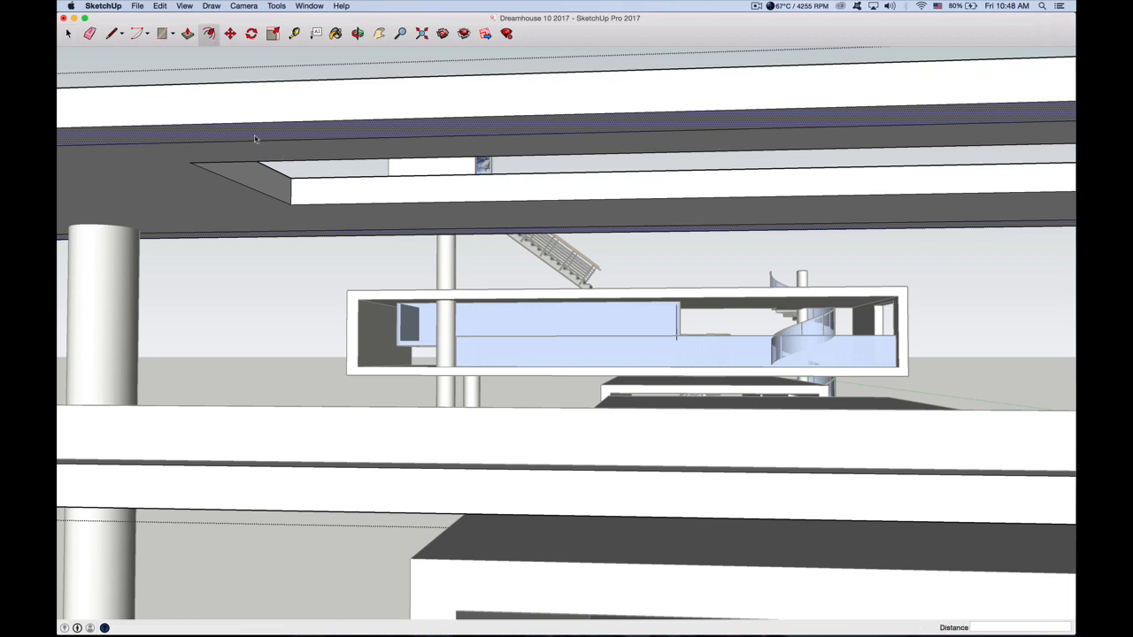
pyautogui.click(68, 35)
pyautogui.click(246, 148)
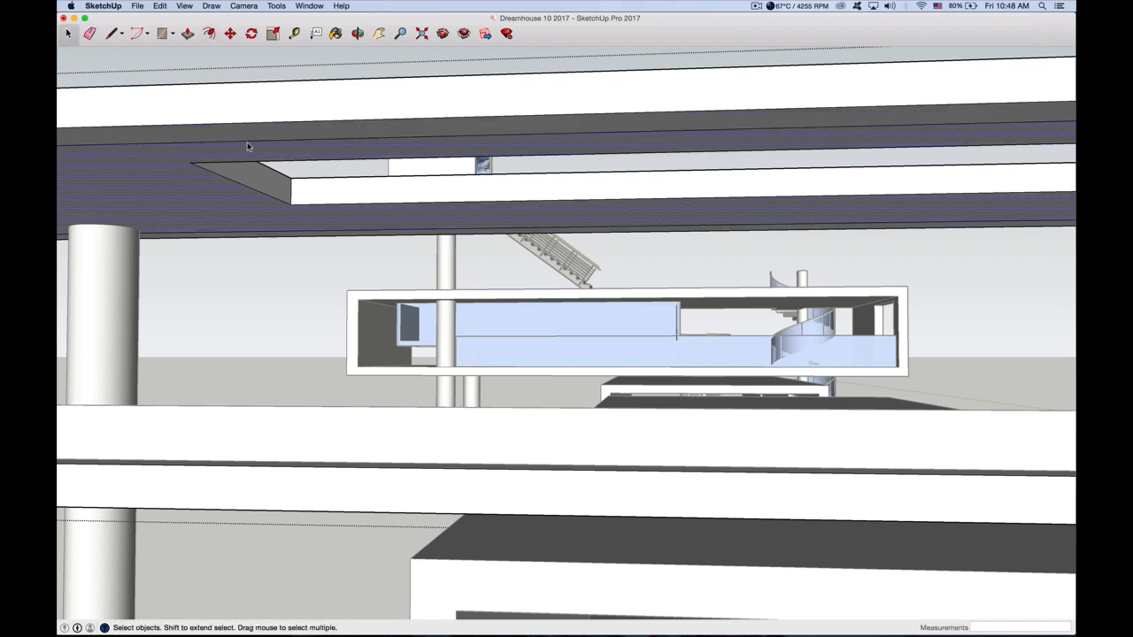
pyautogui.click(210, 34)
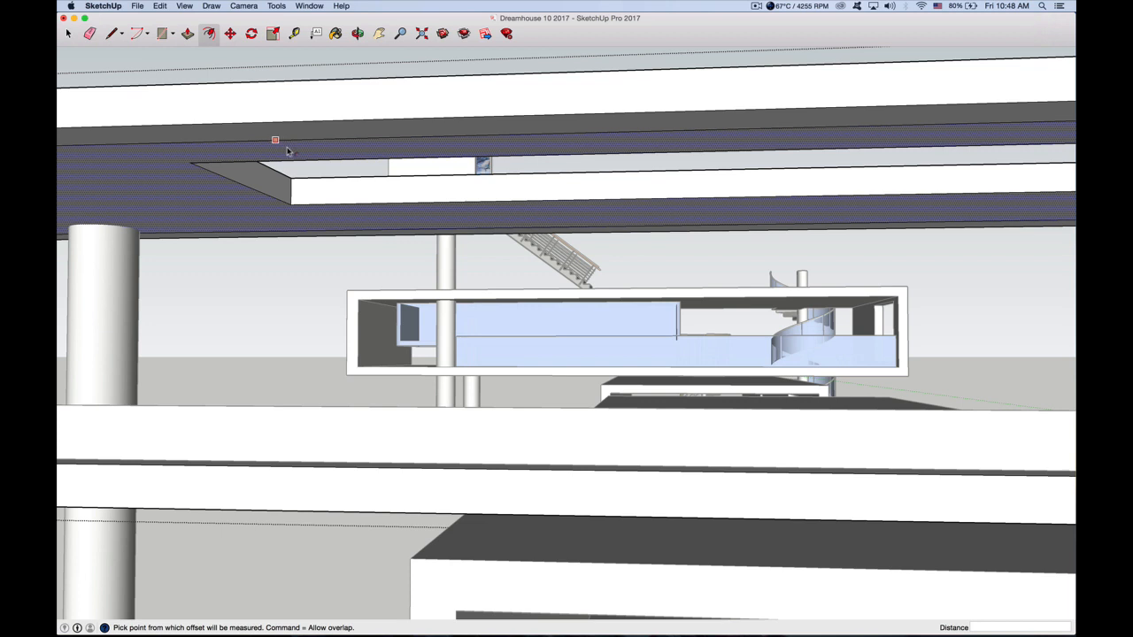
pyautogui.click(285, 146)
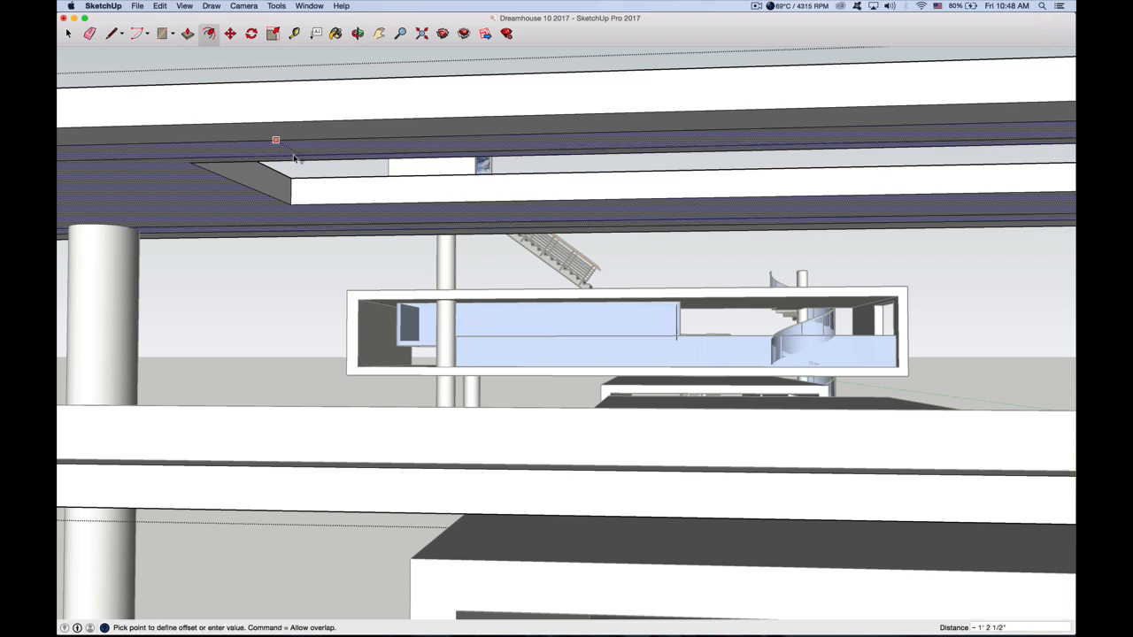
pyautogui.click(294, 157)
pyautogui.scroll(1, 295, 156)
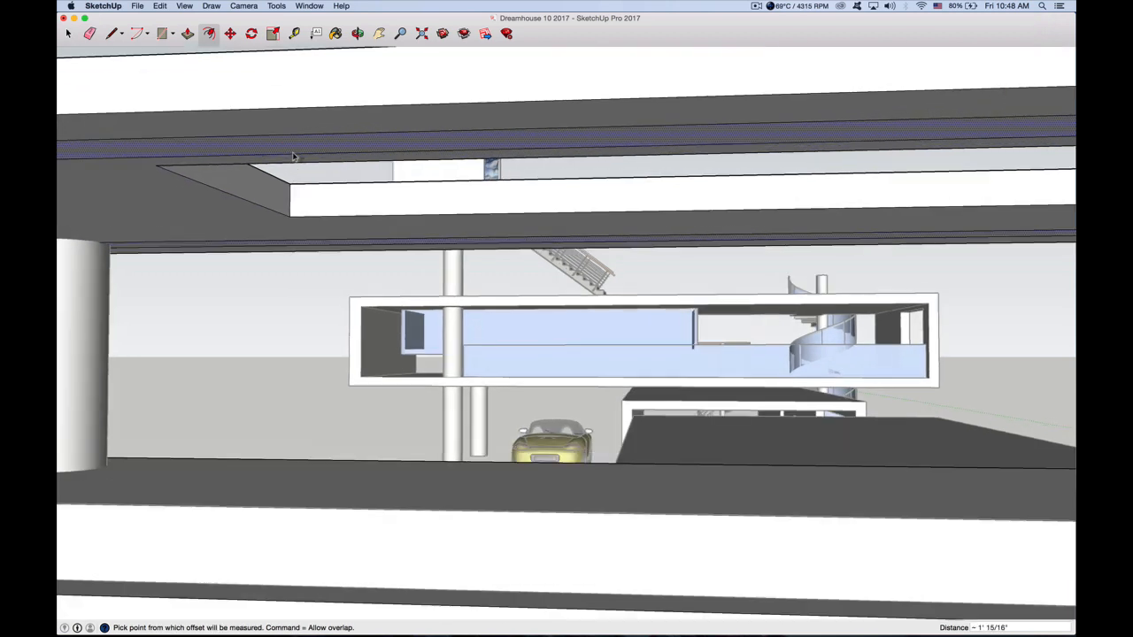
pyautogui.click(68, 33)
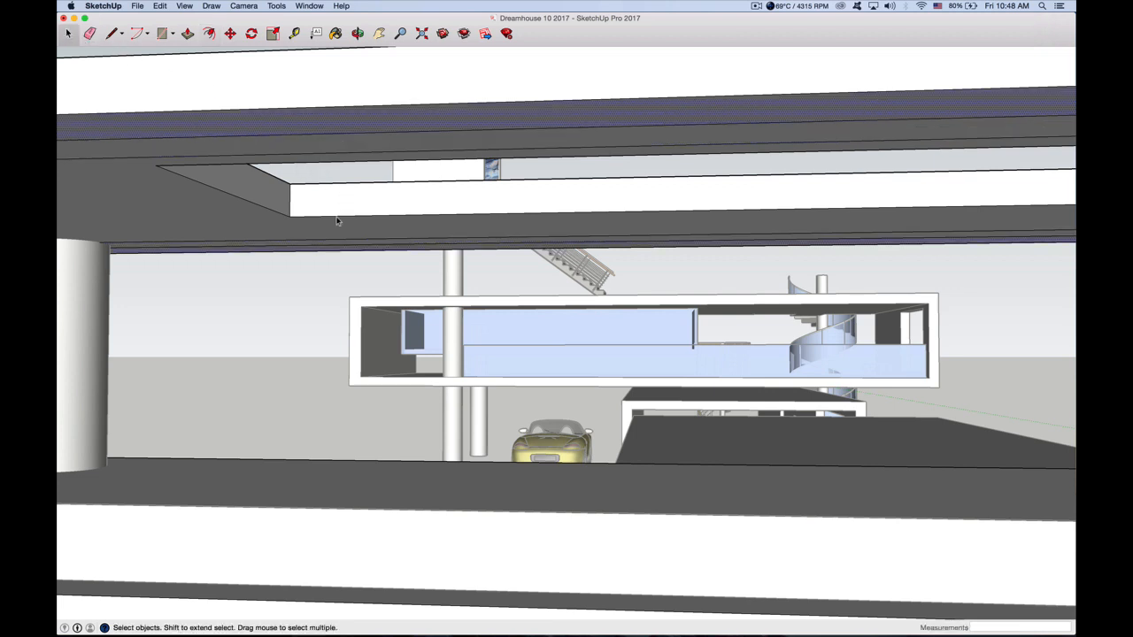
# Draw a 24' 7 7/16" by 5' 3/16" rectangle across the ceiling opening, corner to opposite corner
pyautogui.scroll(-1, 337, 221)
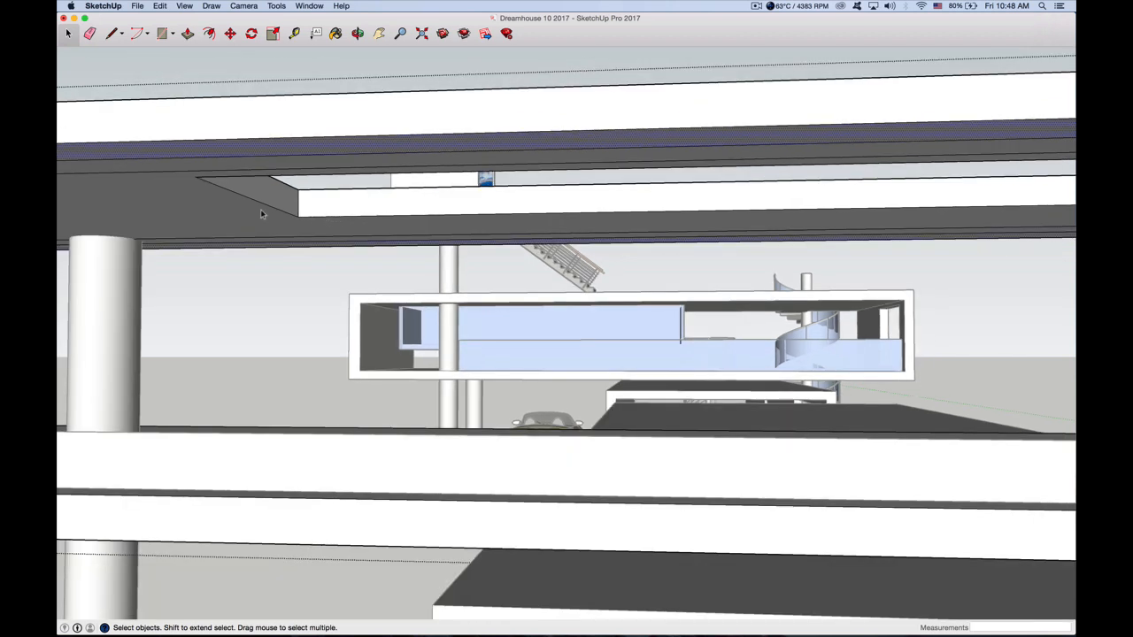
pyautogui.scroll(2, 260, 213)
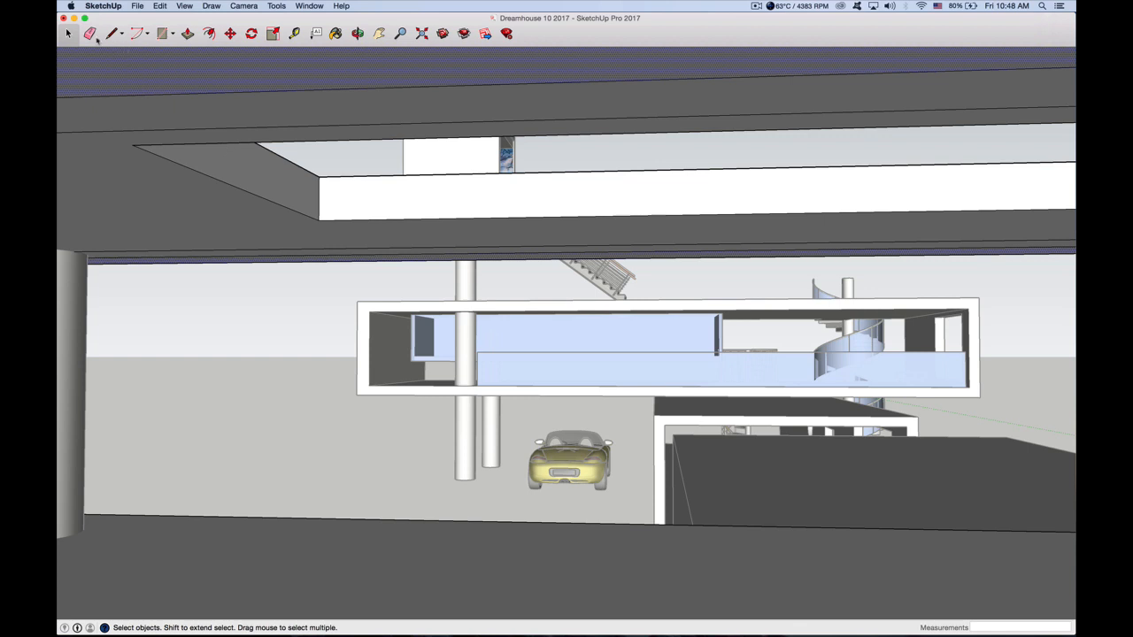
pyautogui.scroll(-1, 95, 105)
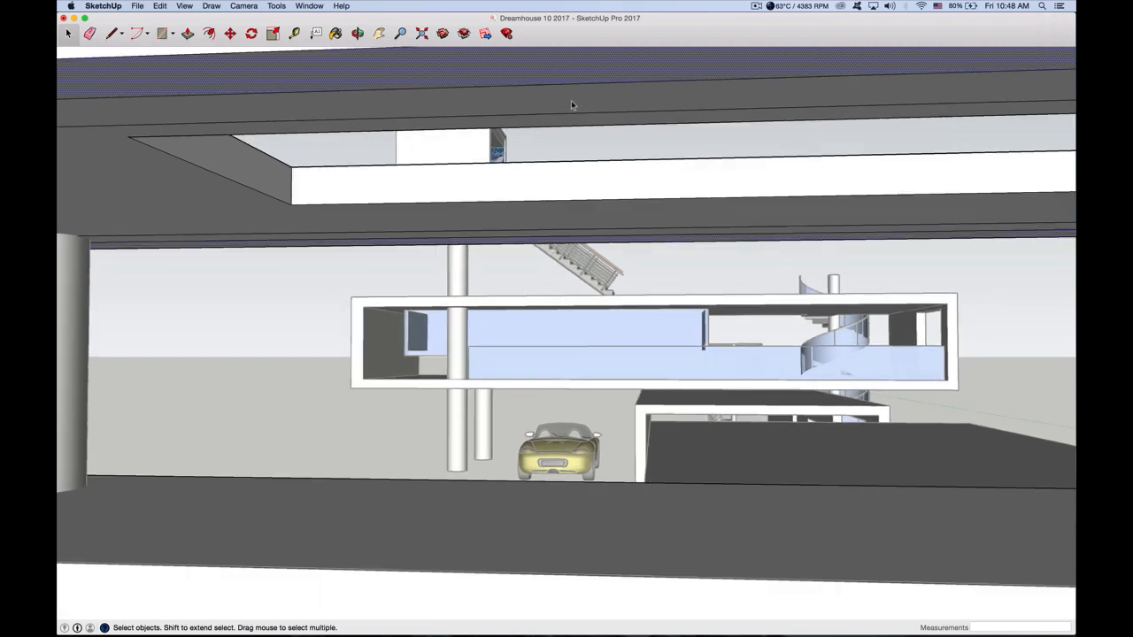
pyautogui.scroll(4, 450, 172)
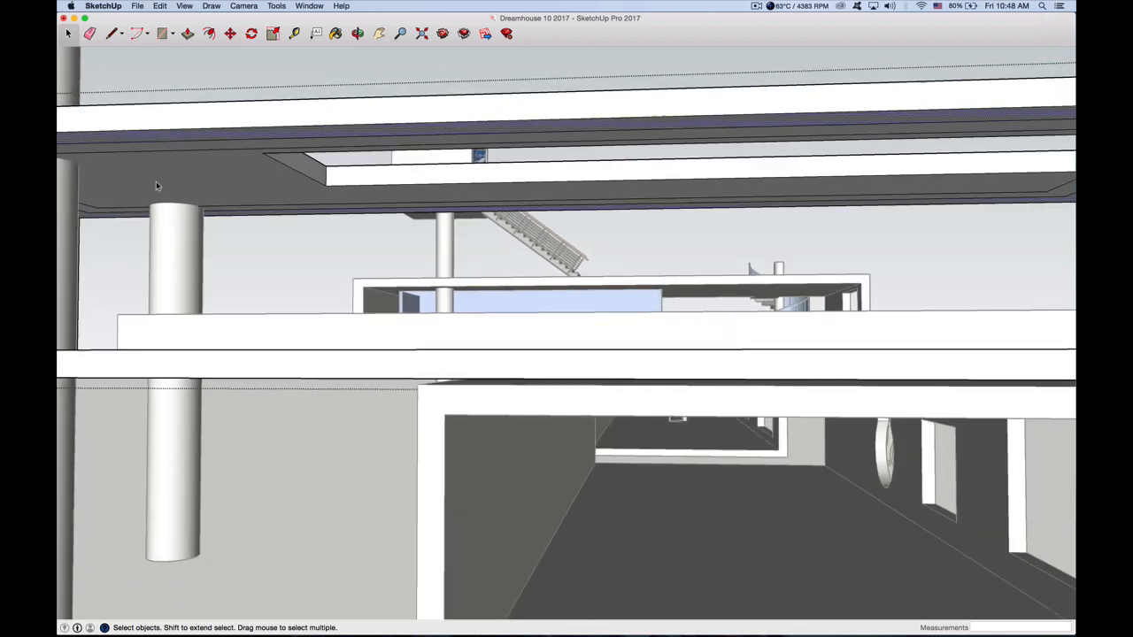
pyautogui.scroll(-1, 156, 185)
pyautogui.press('r')
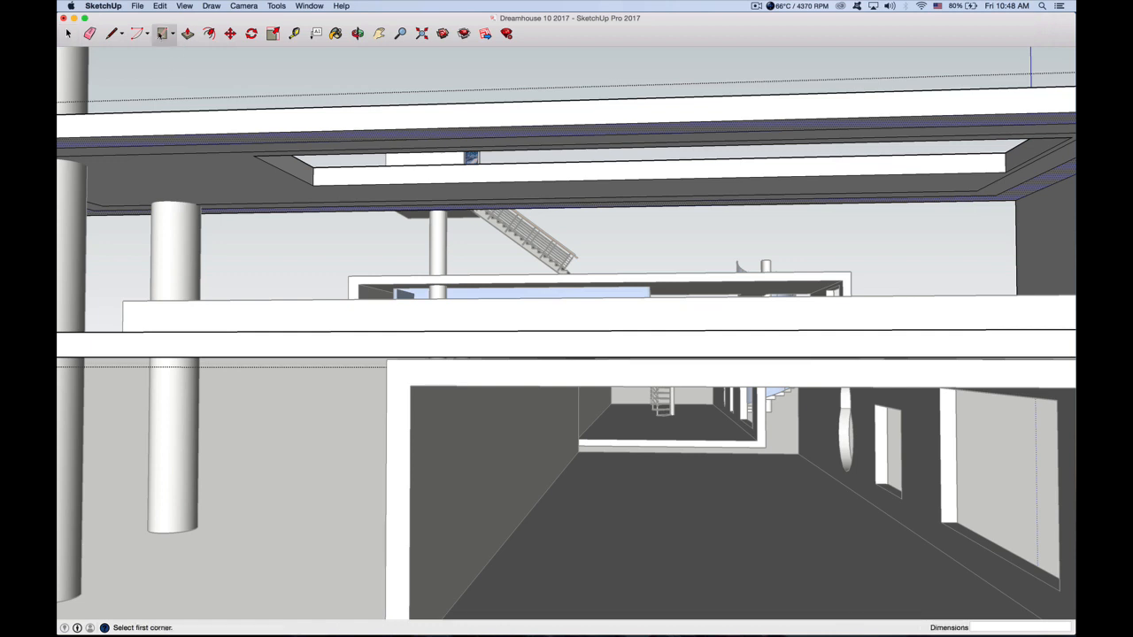
pyautogui.click(253, 156)
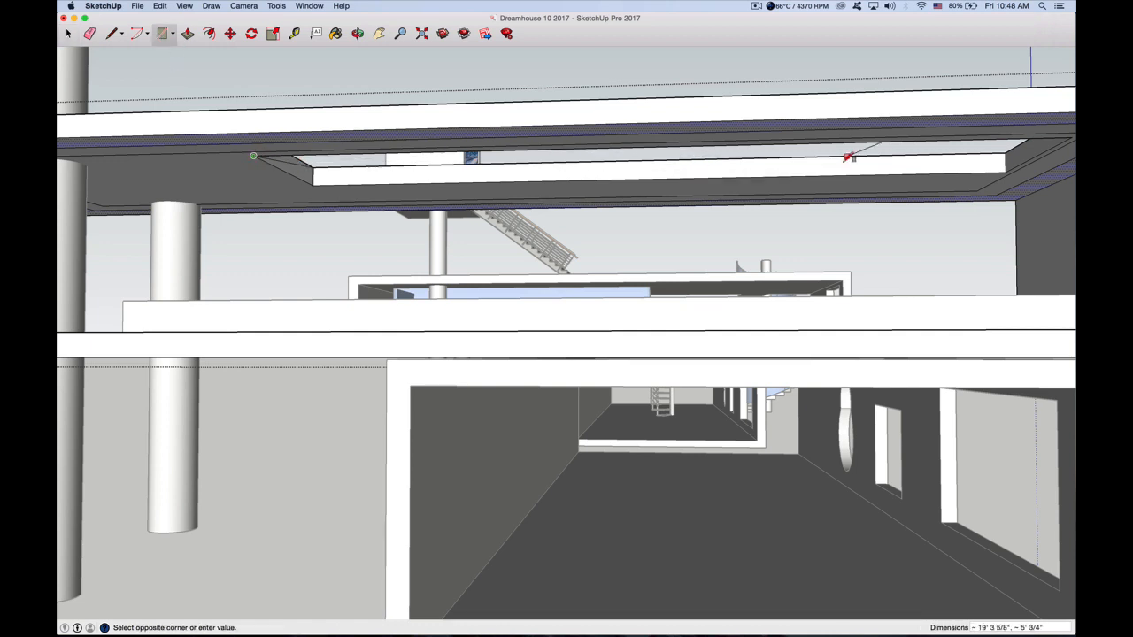
pyautogui.click(1007, 170)
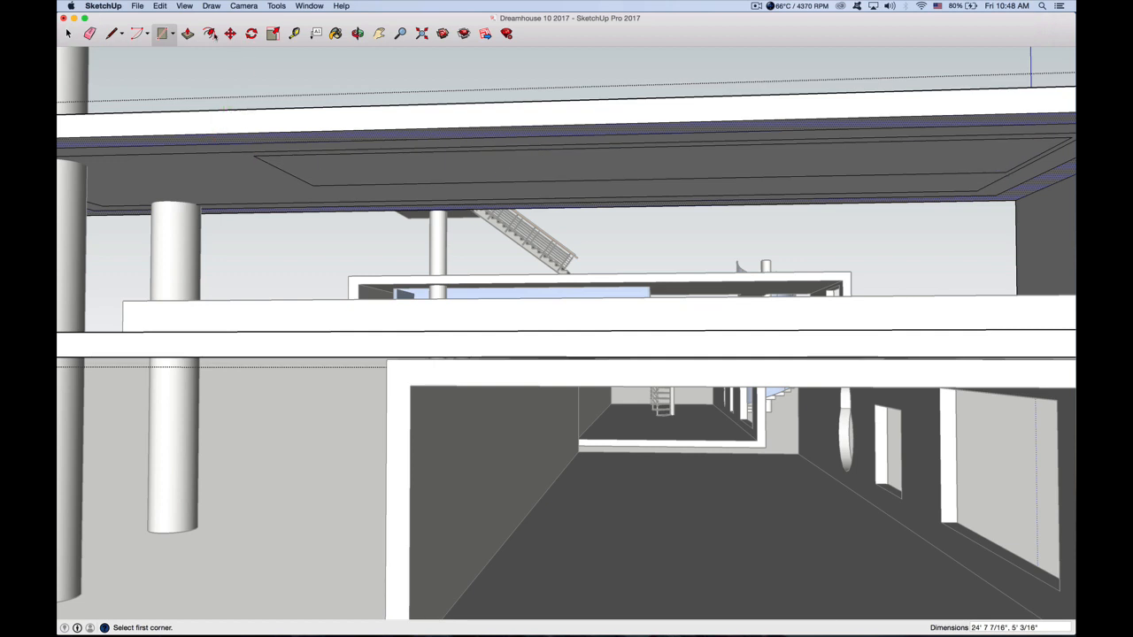
# Offset the rectangle over the ceiling opening inward by about 1 5/16" to form a thin border
pyautogui.click(208, 34)
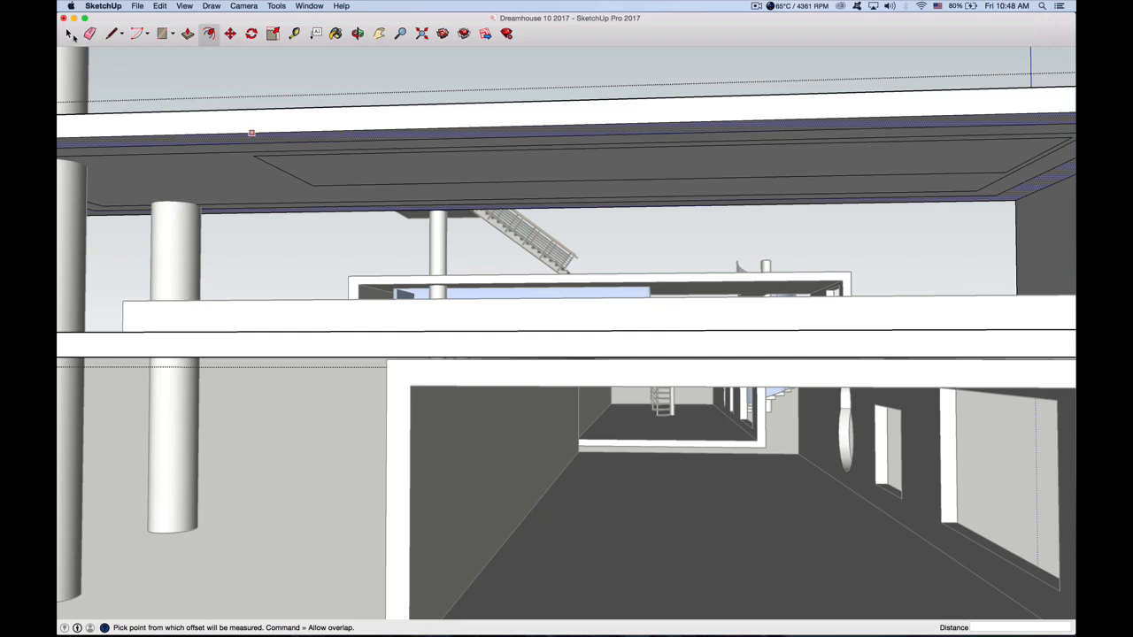
pyautogui.press('space')
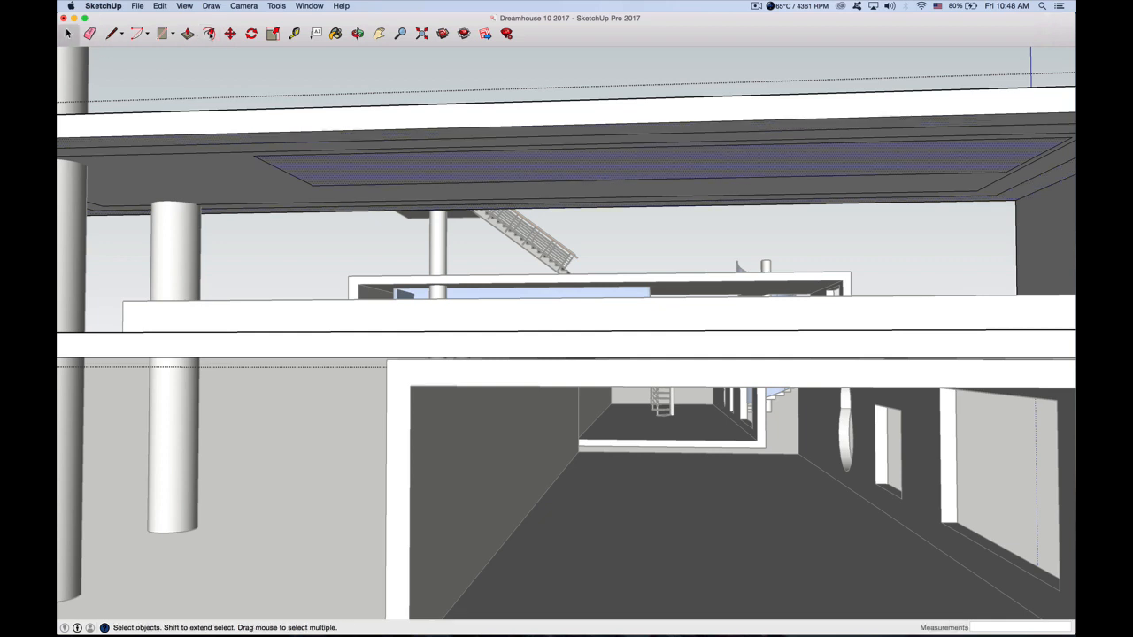
pyautogui.press('f')
pyautogui.click(360, 174)
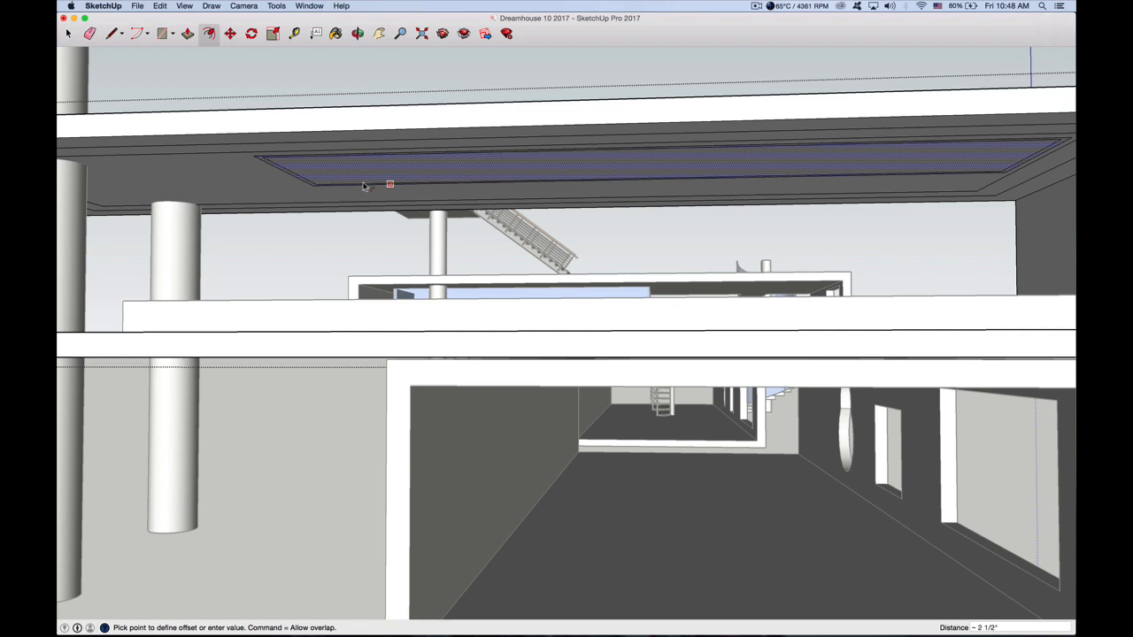
pyautogui.click(362, 186)
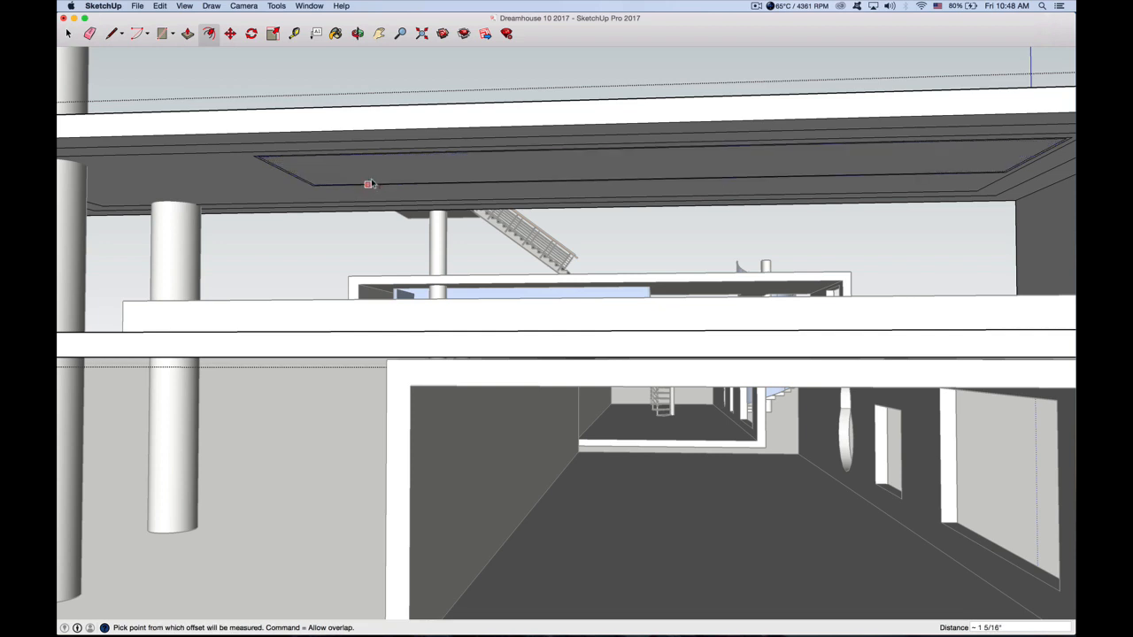
pyautogui.click(67, 34)
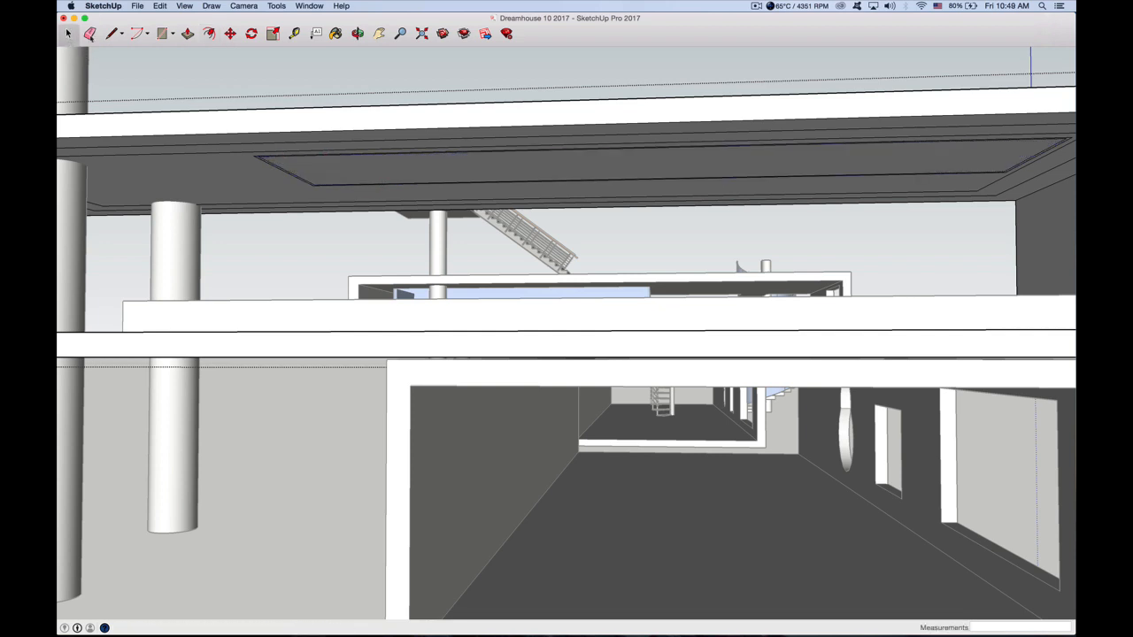
# Extrude the thin border around the ceiling opening downward 1' 2 1/16" into a hanging frame
pyautogui.click(188, 34)
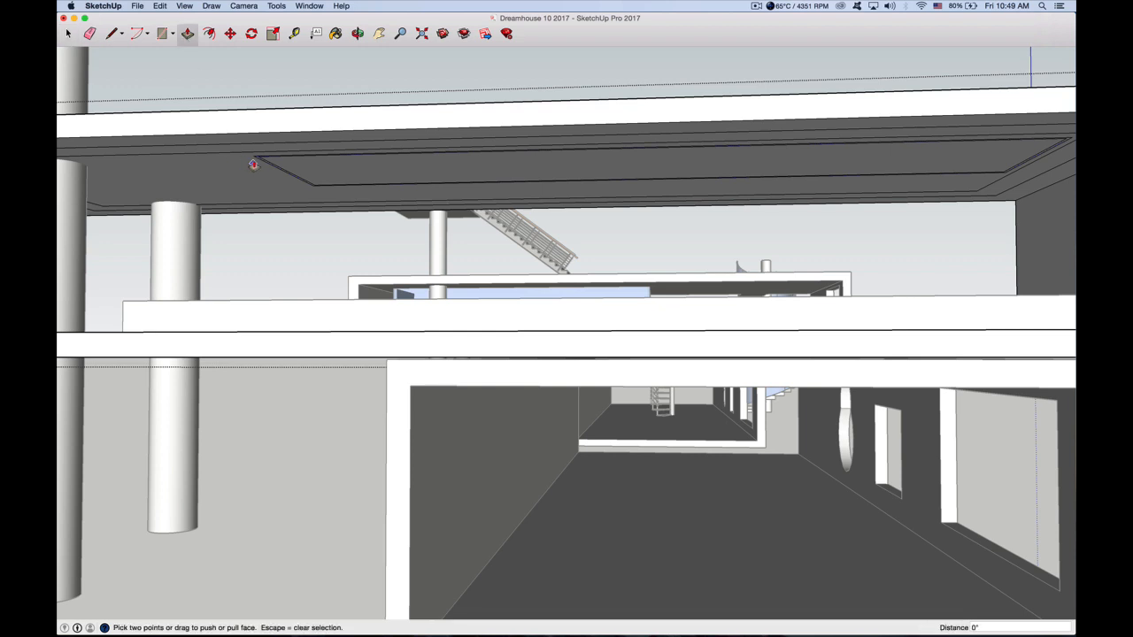
pyautogui.scroll(5, 258, 160)
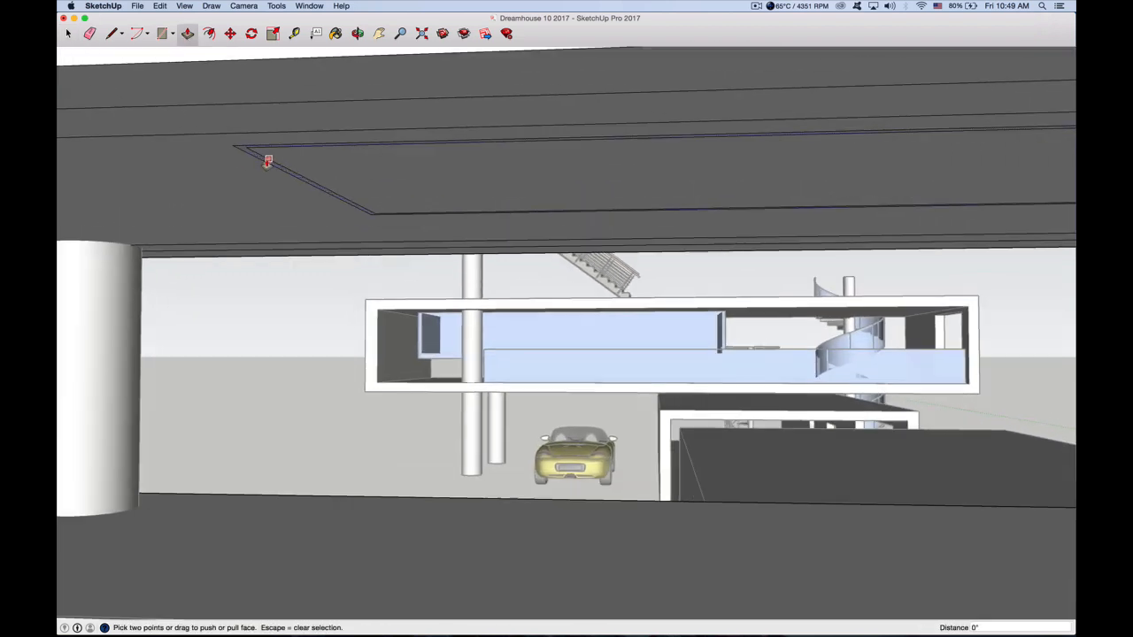
pyautogui.click(69, 34)
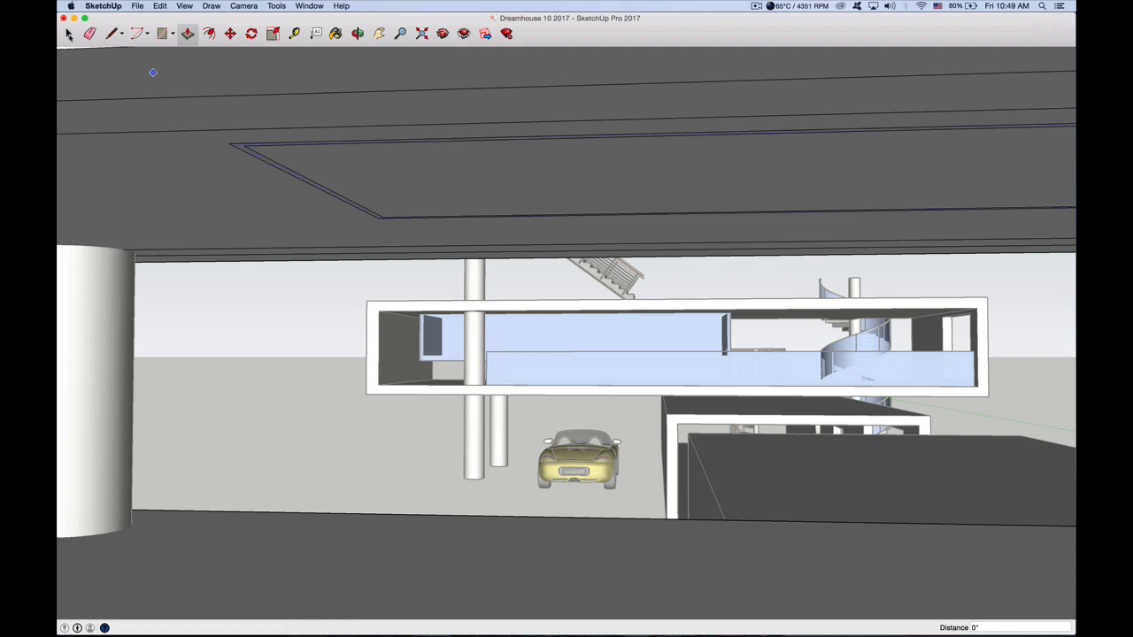
pyautogui.click(188, 34)
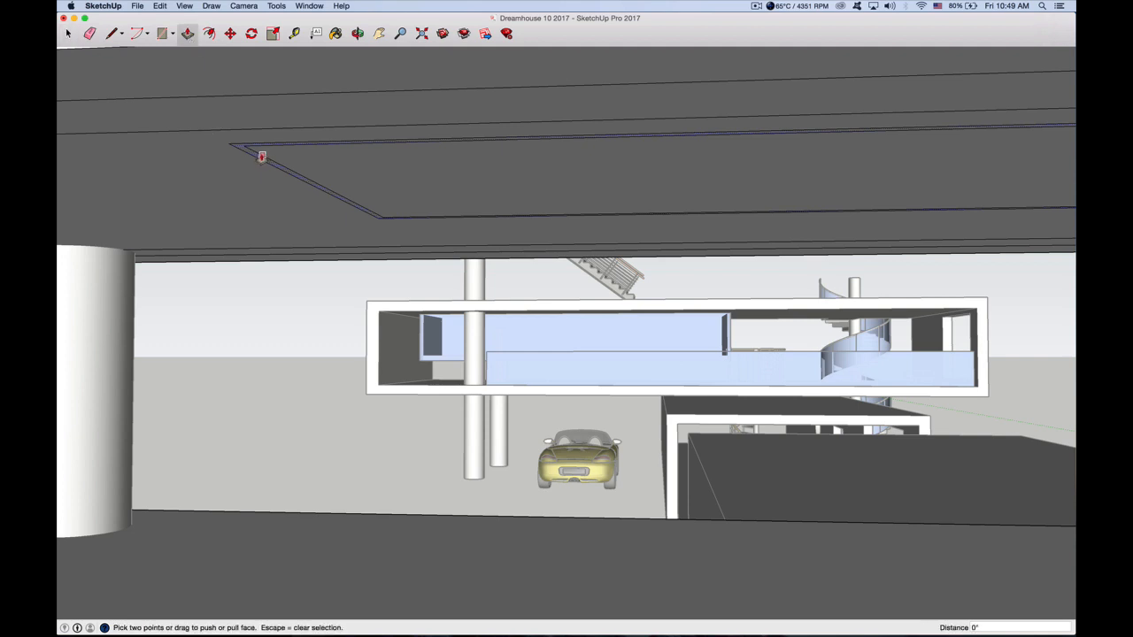
pyautogui.moveTo(262, 157); pyautogui.dragTo(253, 256)
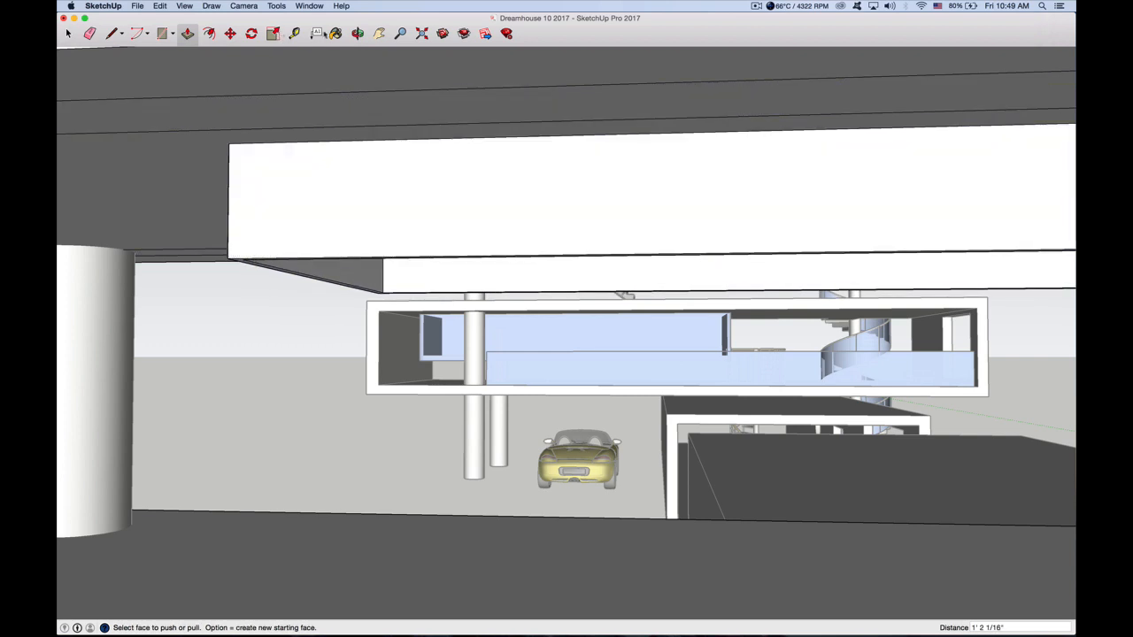
# Delete the face inside the hanging frame to reopen the ceiling opening to the sky
pyautogui.click(357, 34)
pyautogui.moveTo(357, 255); pyautogui.dragTo(319, 177)
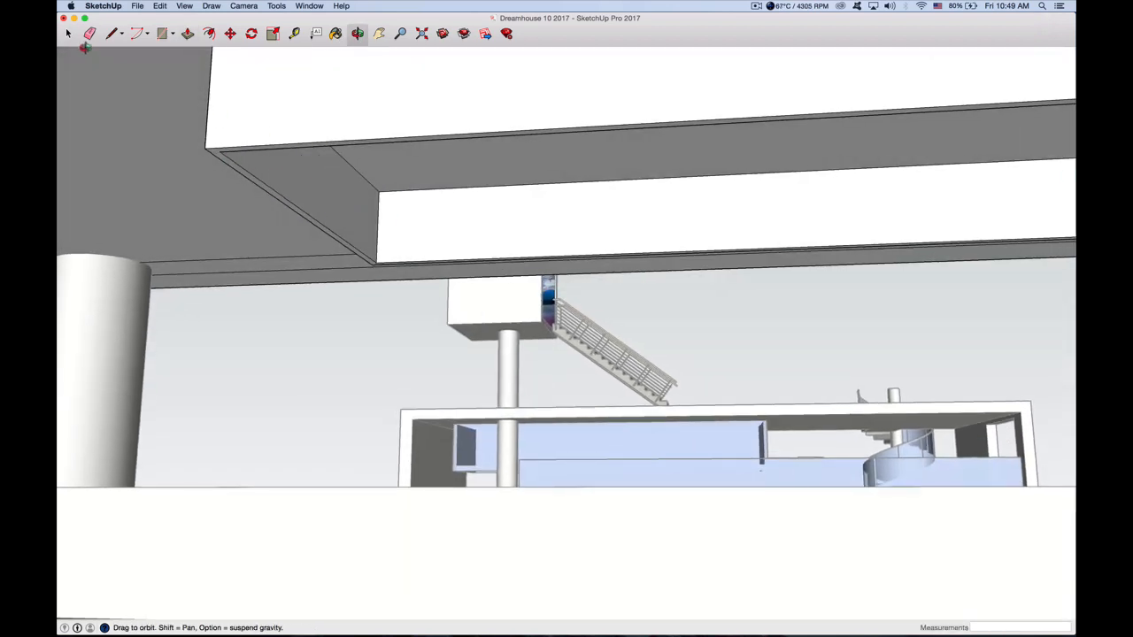
pyautogui.click(68, 34)
pyautogui.click(433, 159)
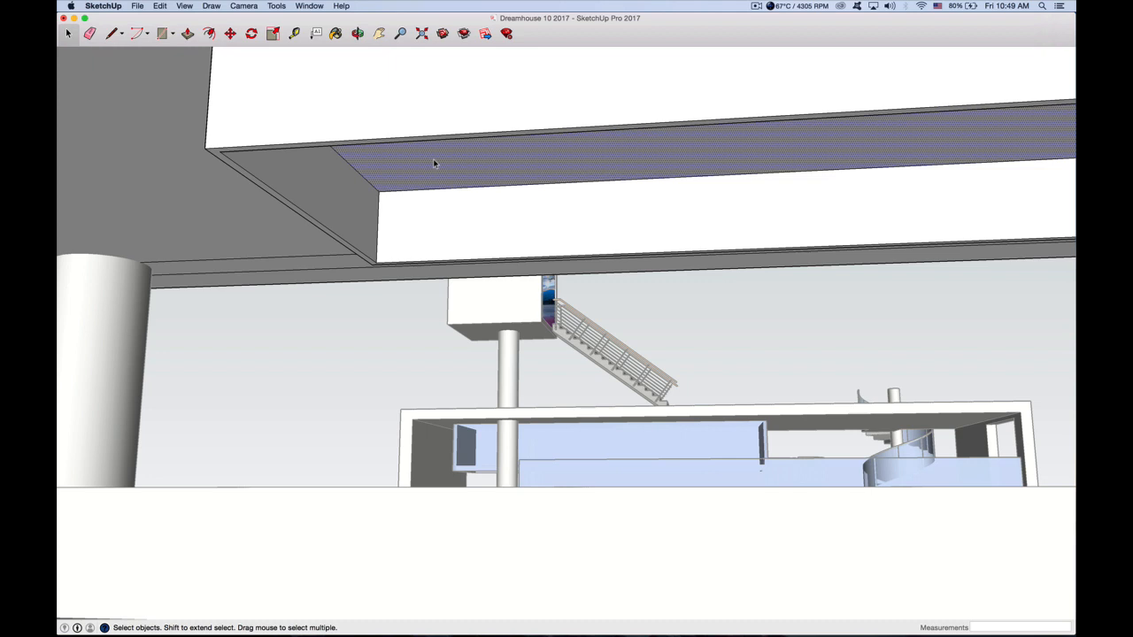
pyautogui.press('Delete')
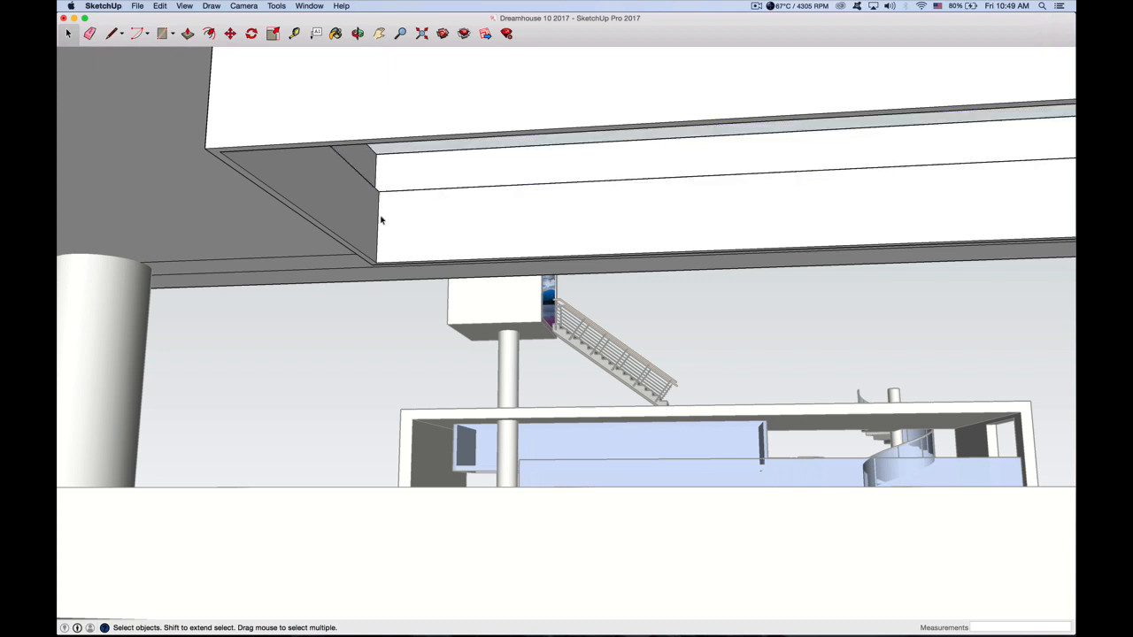
# Start a rectangle on the upper box's ceiling, in the area between the round column and the hanging frame
pyautogui.scroll(-4, 164, 197)
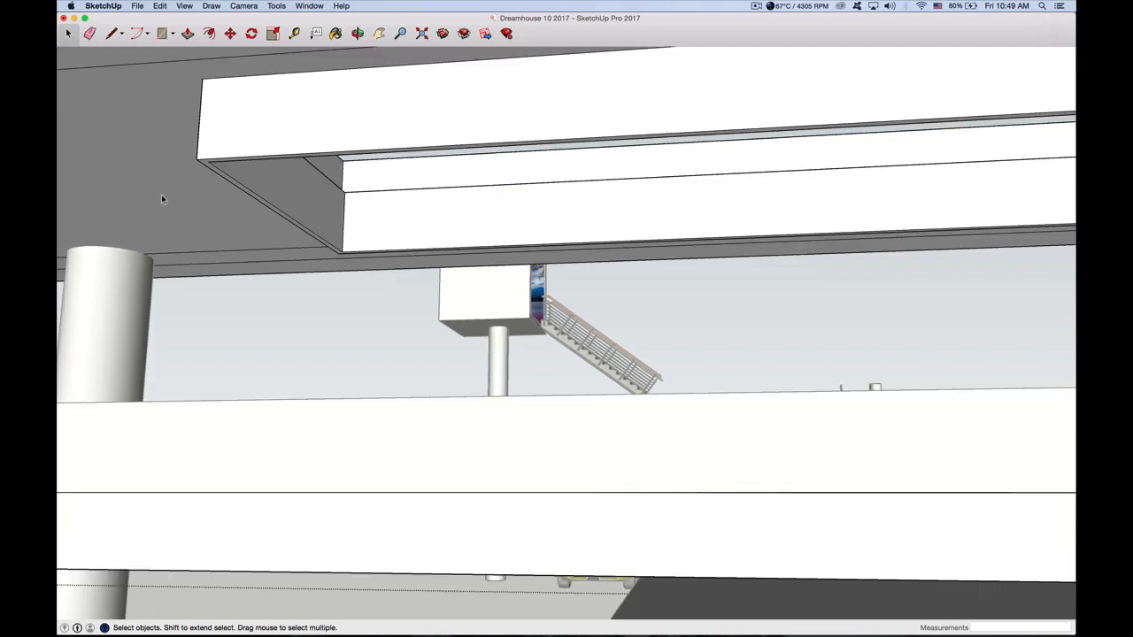
pyautogui.scroll(-2, 470, 177)
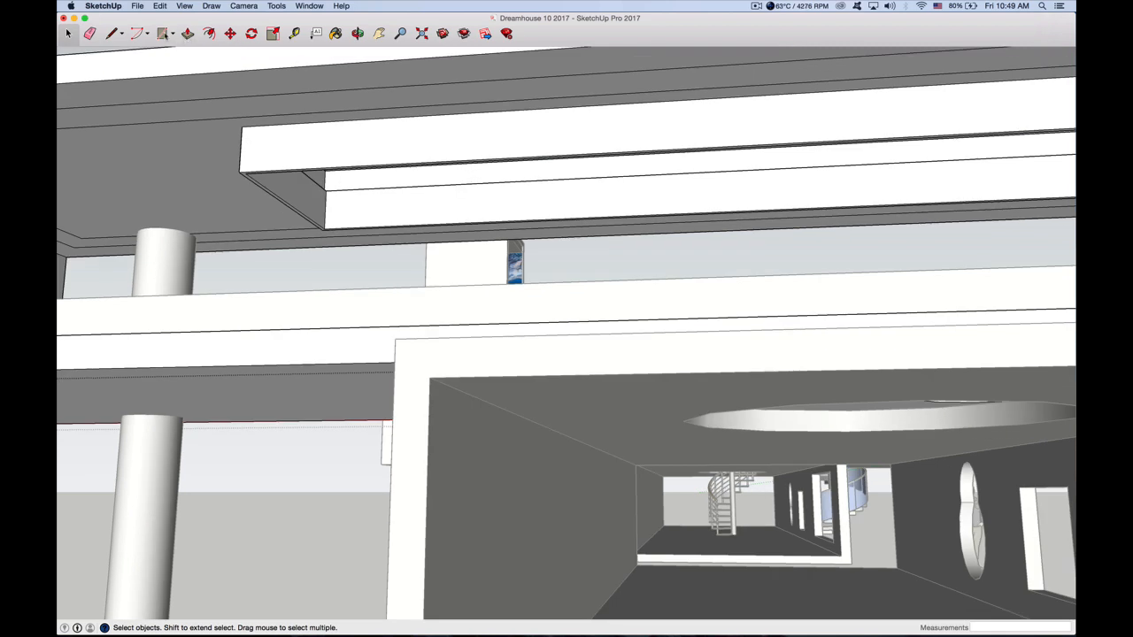
pyautogui.click(162, 34)
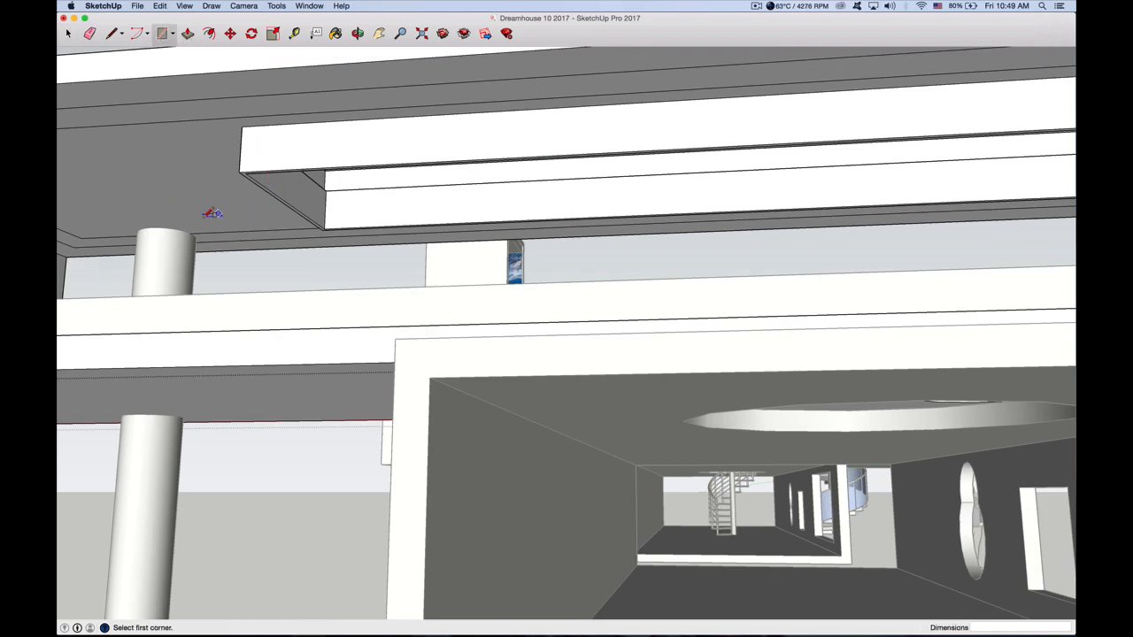
pyautogui.scroll(-4, 164, 214)
pyautogui.scroll(3, 164, 212)
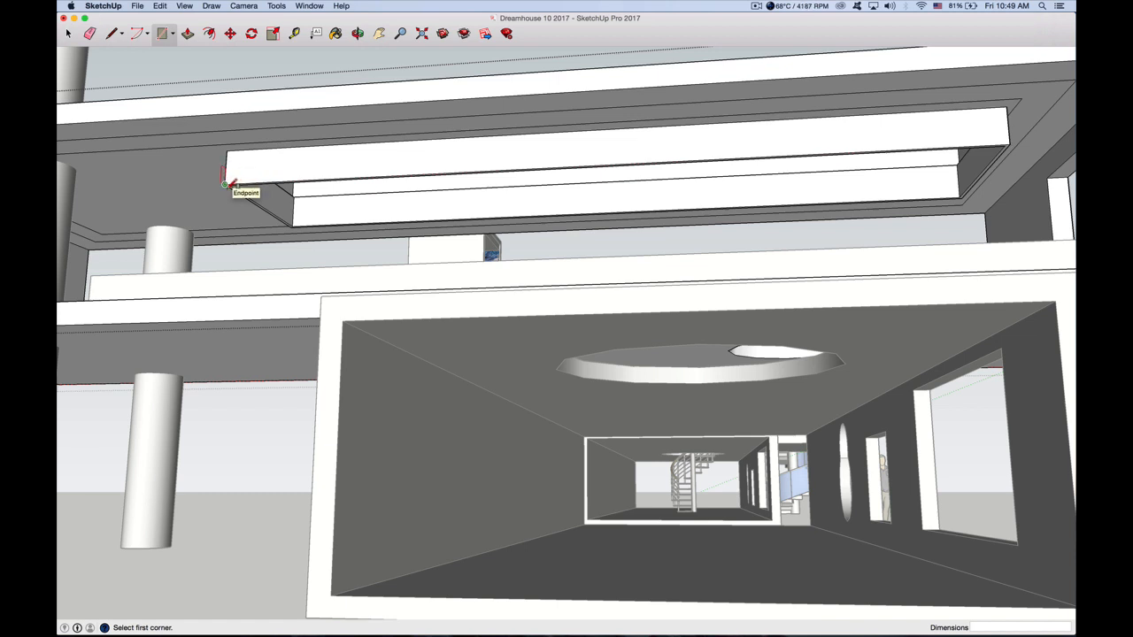
# Draw a rectangle across the underside of the hanging frame, corner to corner, about 24' 6 1/8" by 4' 10 7/8"
pyautogui.click(225, 184)
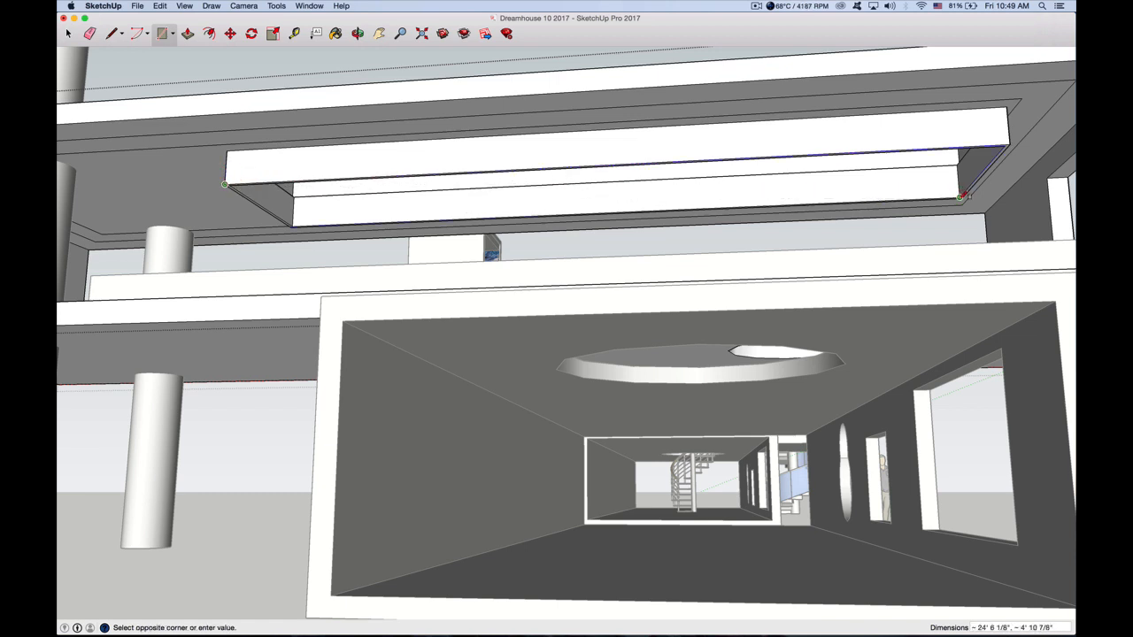
pyautogui.click(963, 197)
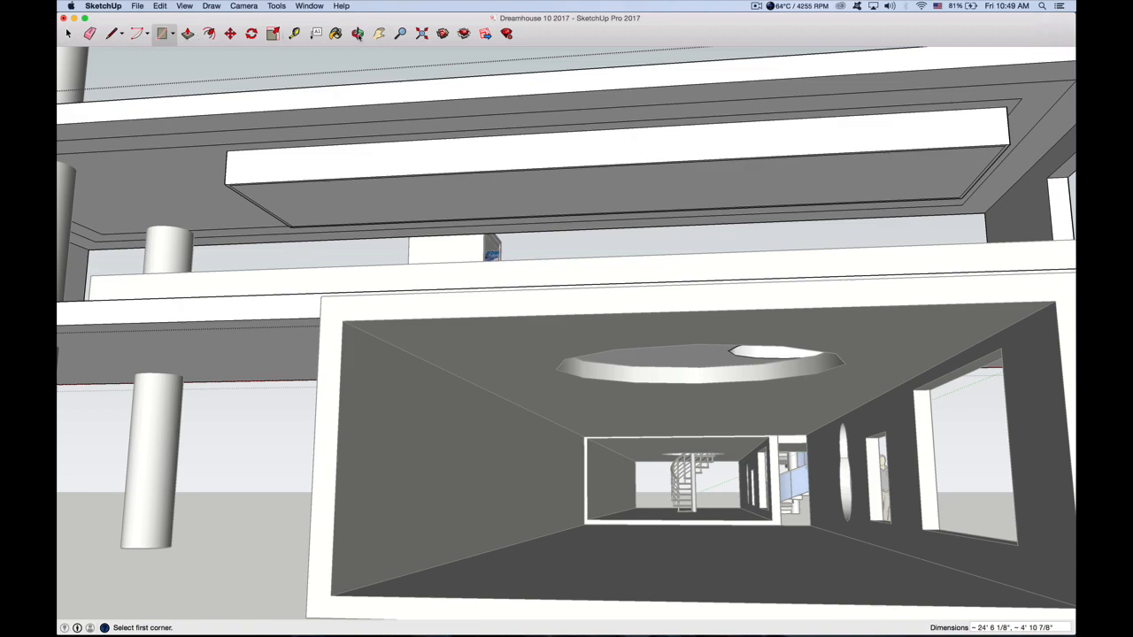
pyautogui.click(357, 32)
pyautogui.moveTo(406, 168); pyautogui.dragTo(235, 326)
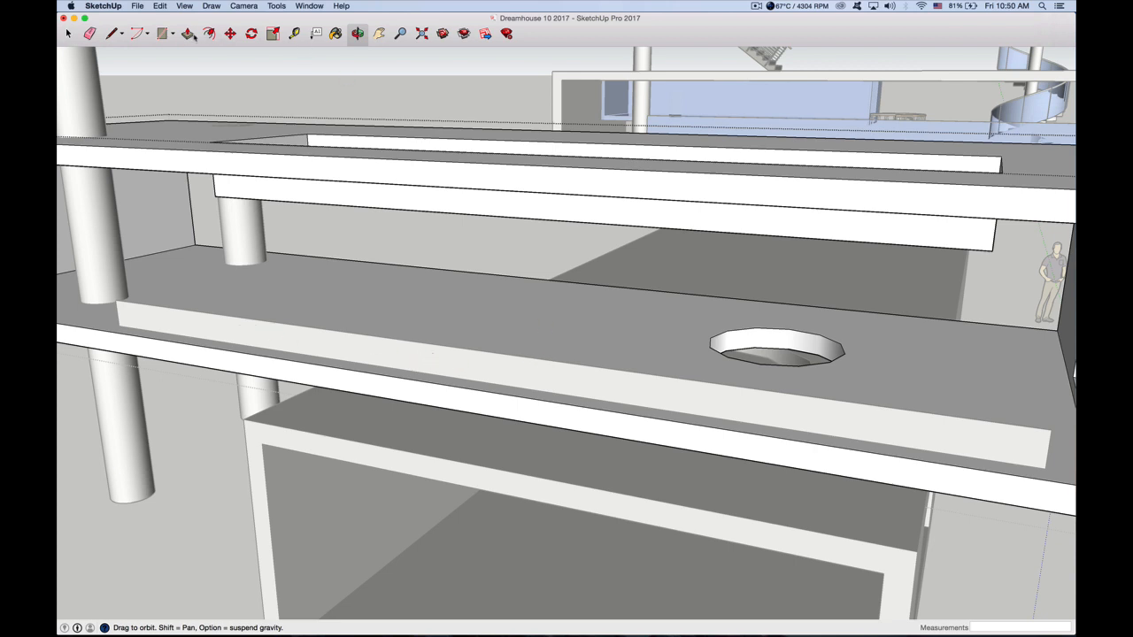
pyautogui.click(358, 34)
pyautogui.scroll(5, 241, 317)
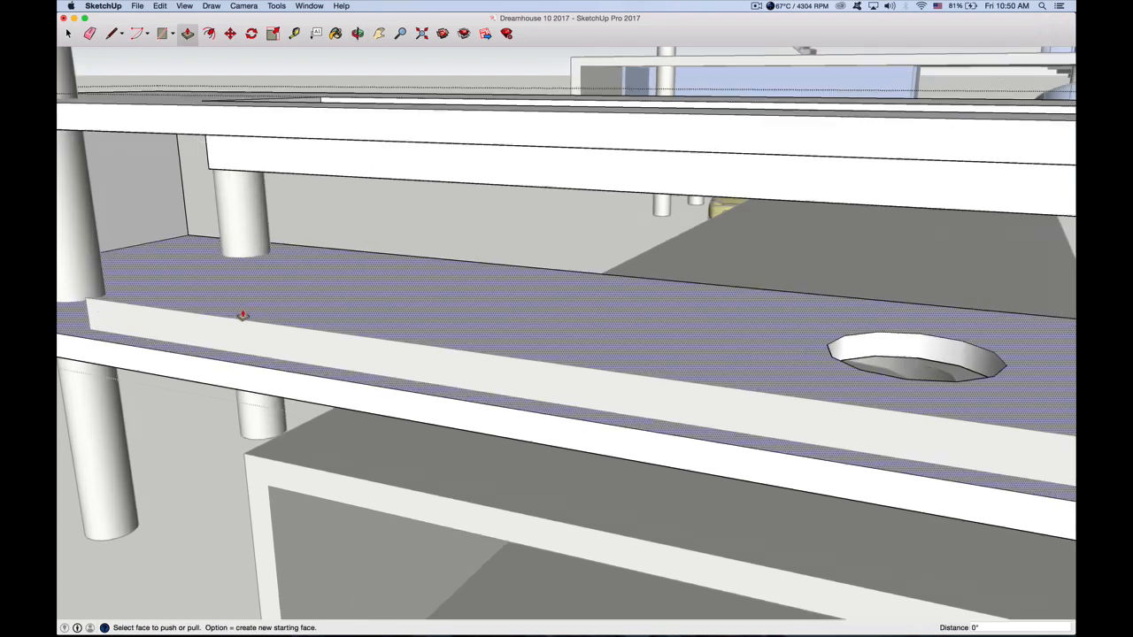
pyautogui.click(244, 333)
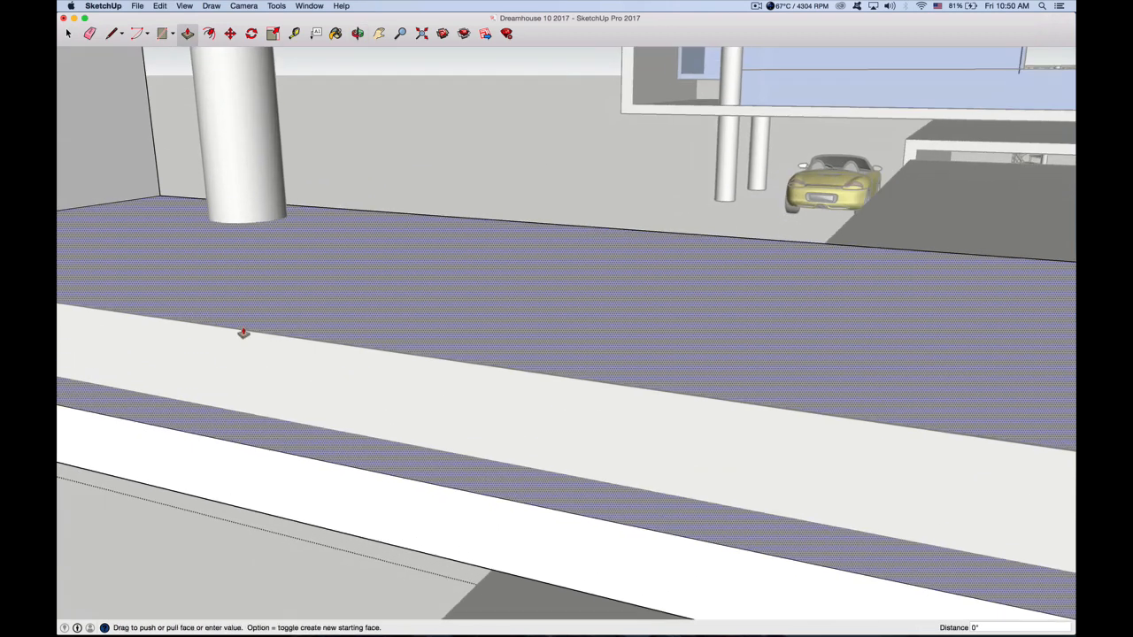
pyautogui.click(243, 332)
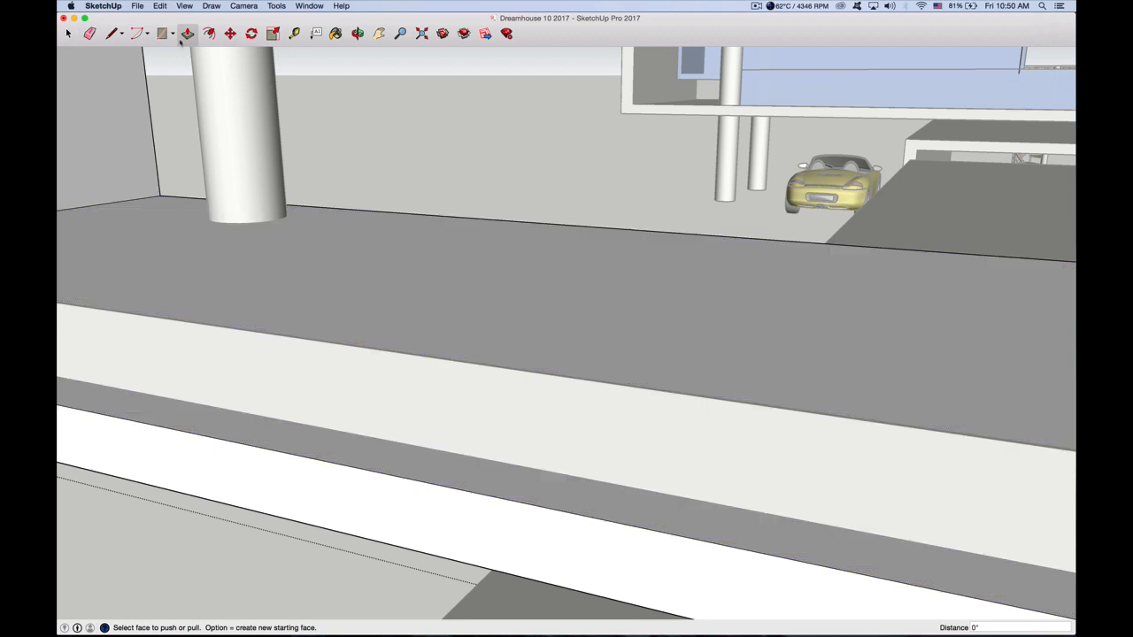
# Close the upper box's group so the railing strip along its front edge can be edited
pyautogui.click(68, 34)
pyautogui.scroll(3, 242, 336)
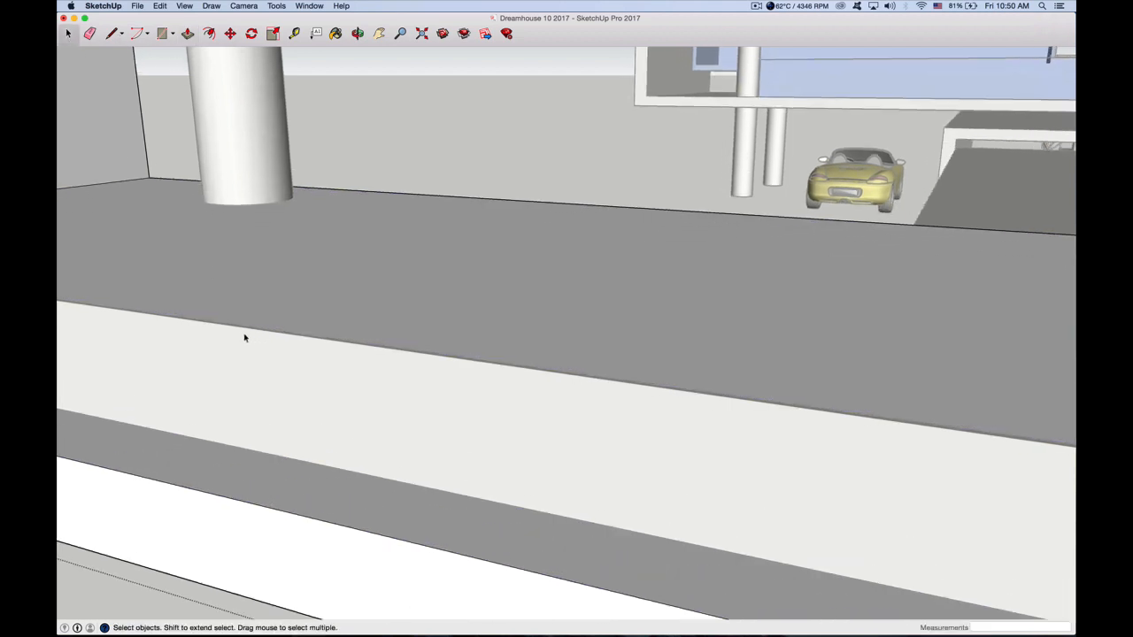
pyautogui.click(261, 326)
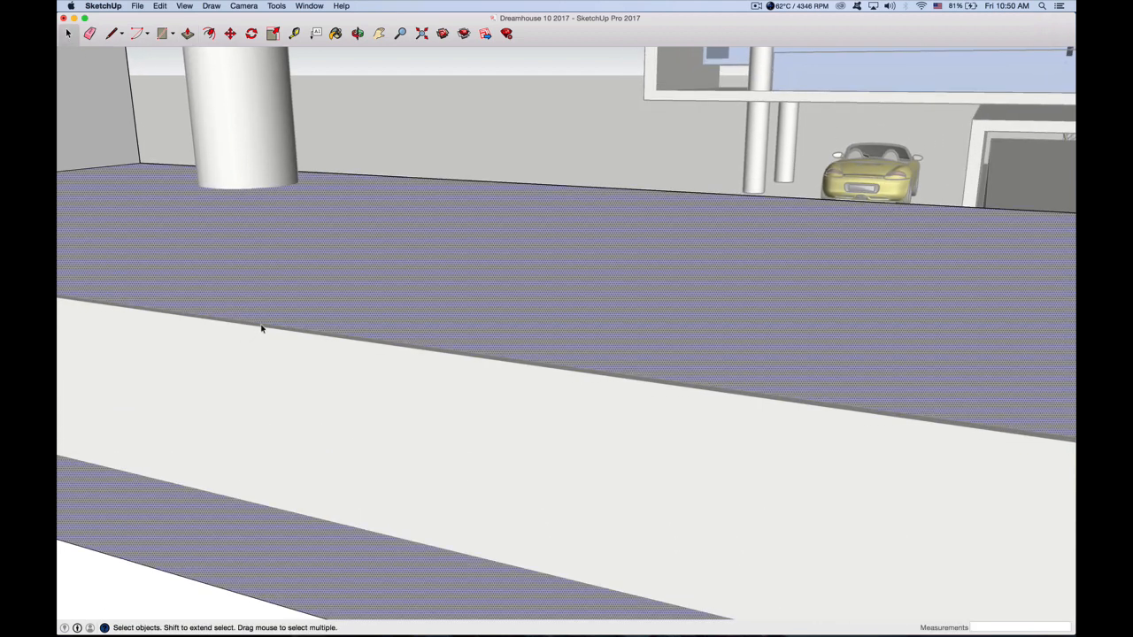
pyautogui.tripleClick(259, 336)
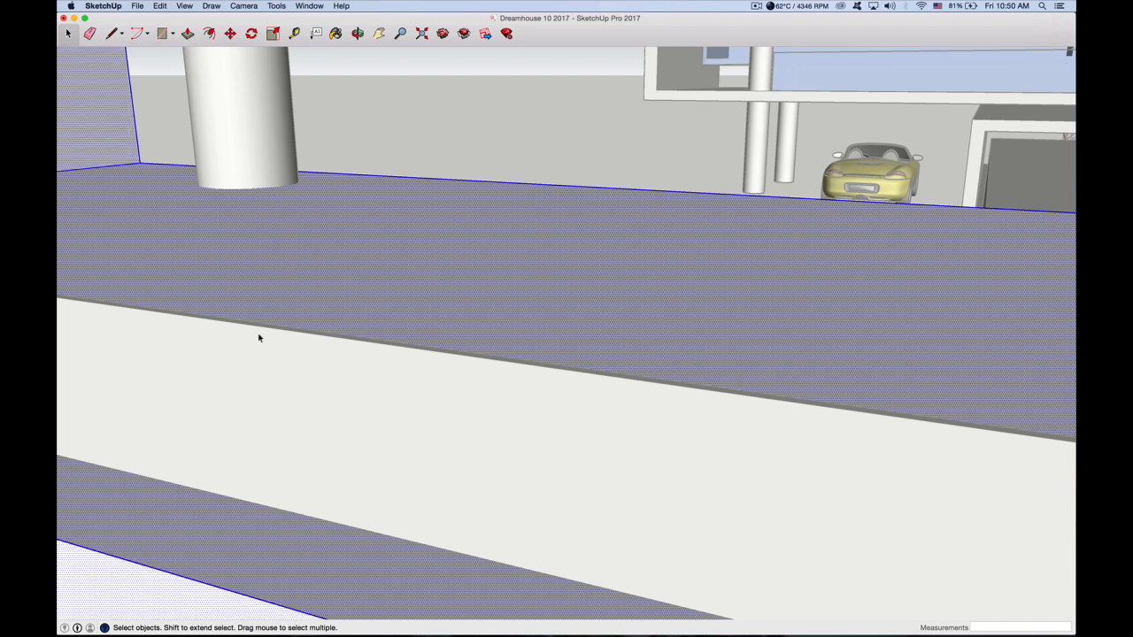
pyautogui.click(259, 338)
pyautogui.click(341, 148)
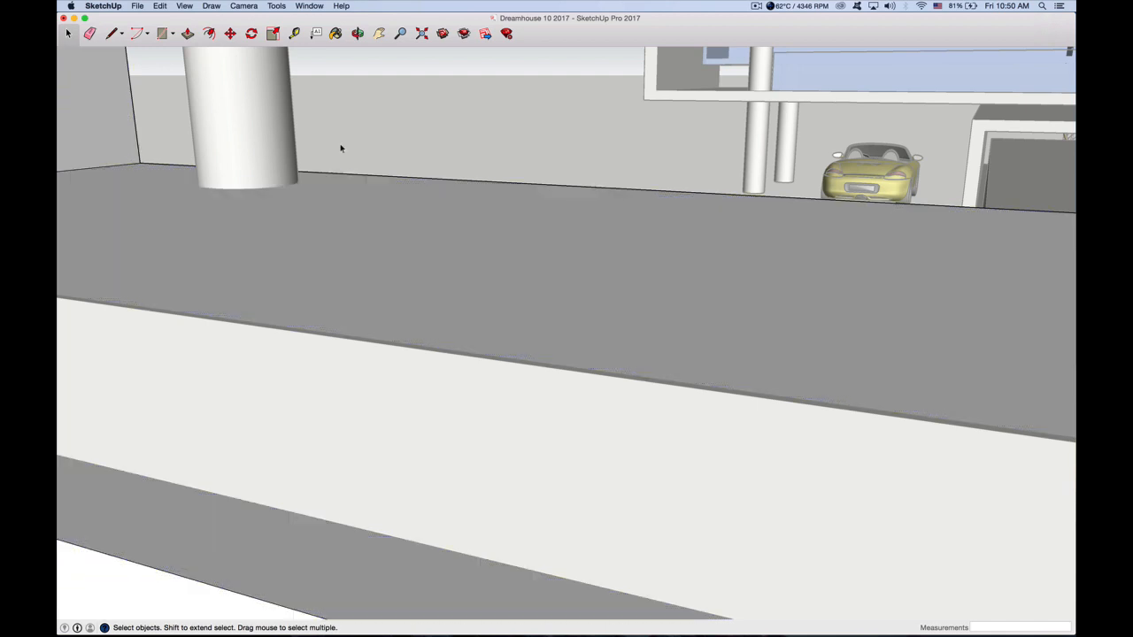
# Try pushing the thin top face of the front railing down 11 1/4" and undo the change
pyautogui.scroll(-5, 341, 149)
pyautogui.scroll(-5, 226, 236)
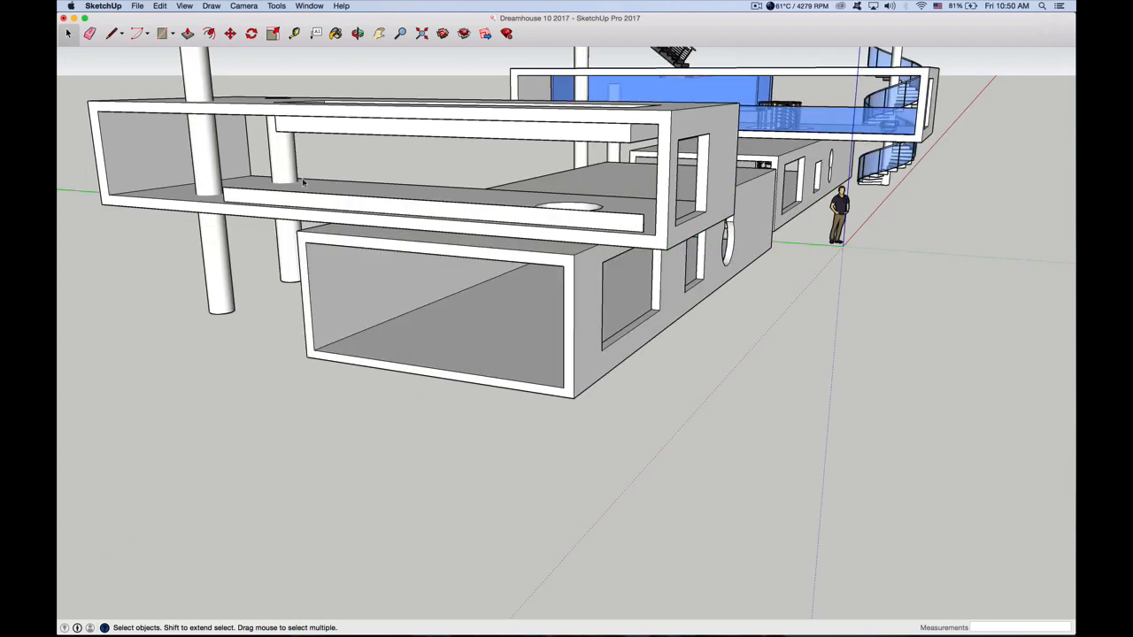
pyautogui.scroll(10, 302, 181)
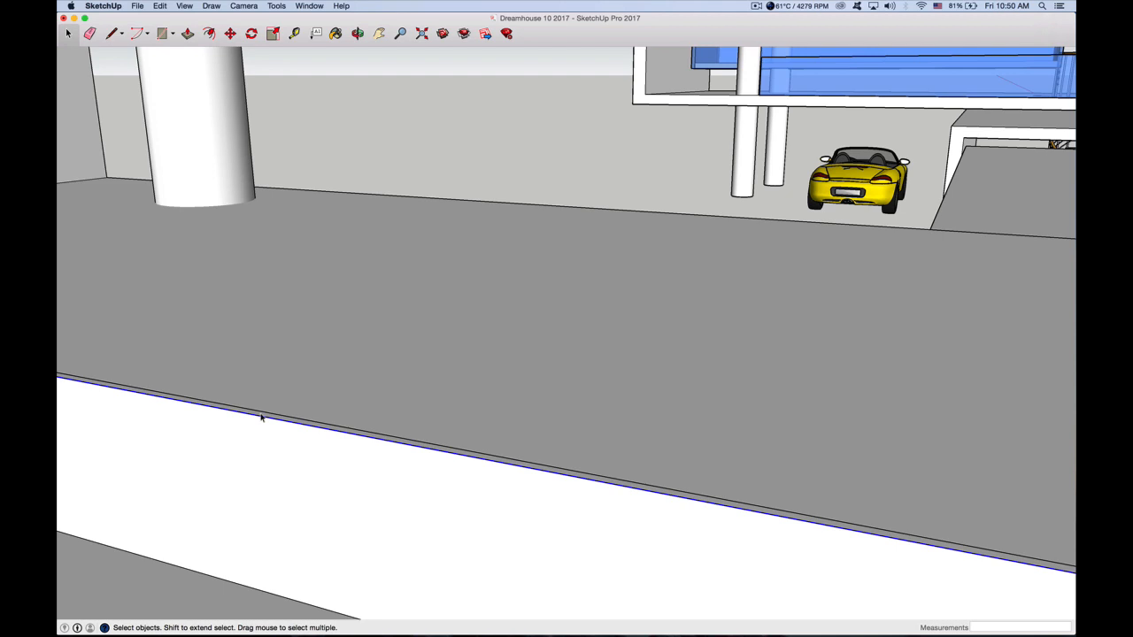
pyautogui.click(261, 414)
pyautogui.click(189, 34)
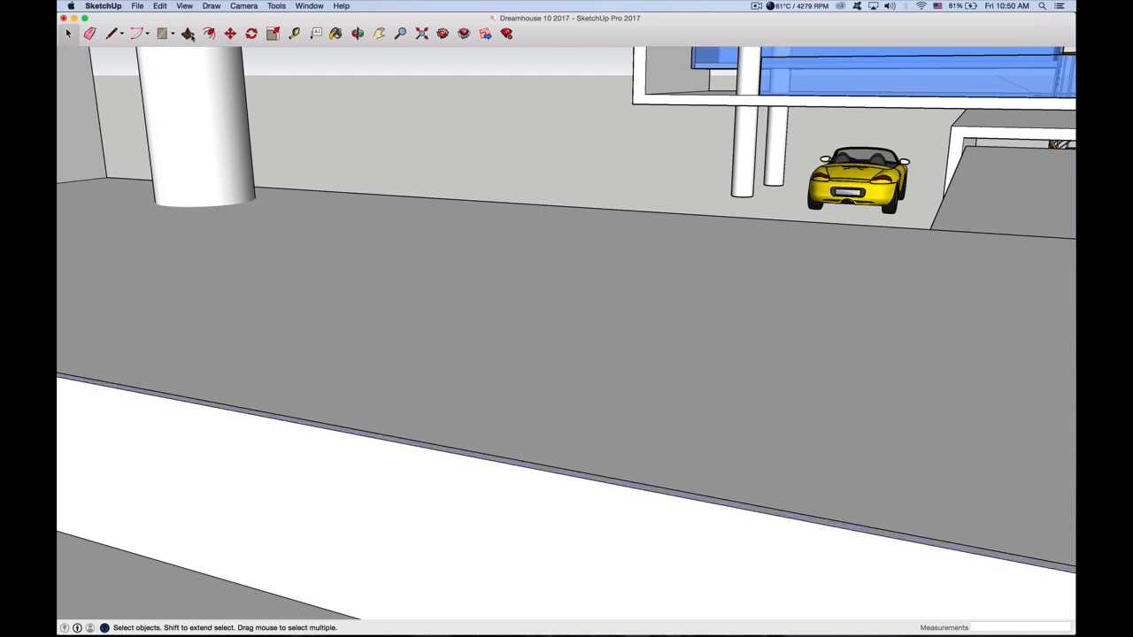
pyautogui.moveTo(293, 422); pyautogui.dragTo(293, 398)
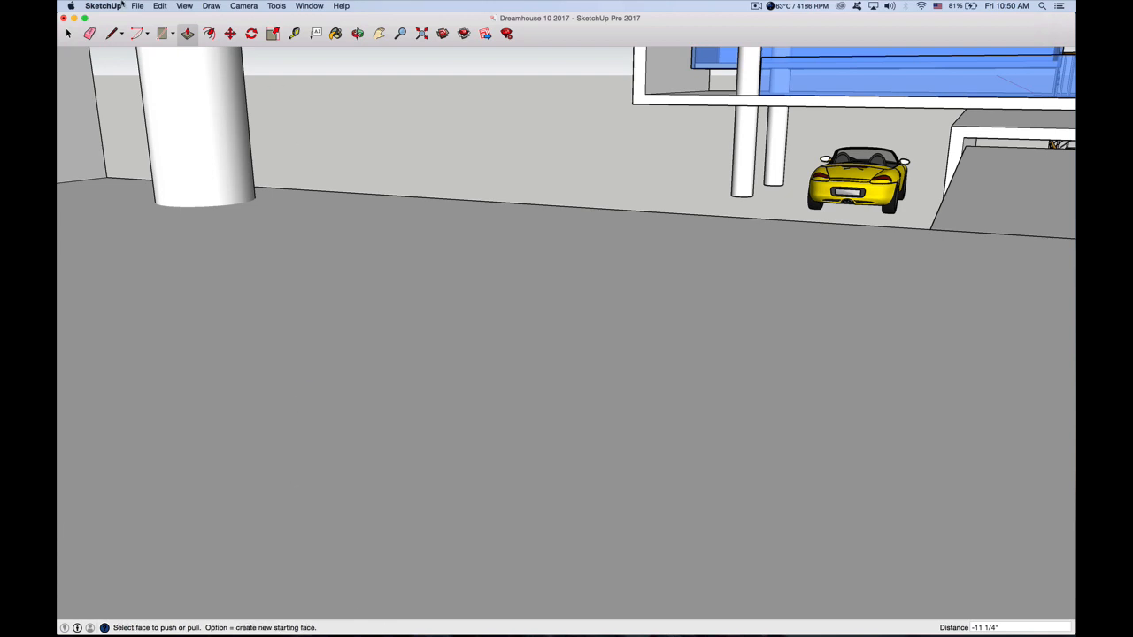
pyautogui.click(162, 6)
pyautogui.click(203, 13)
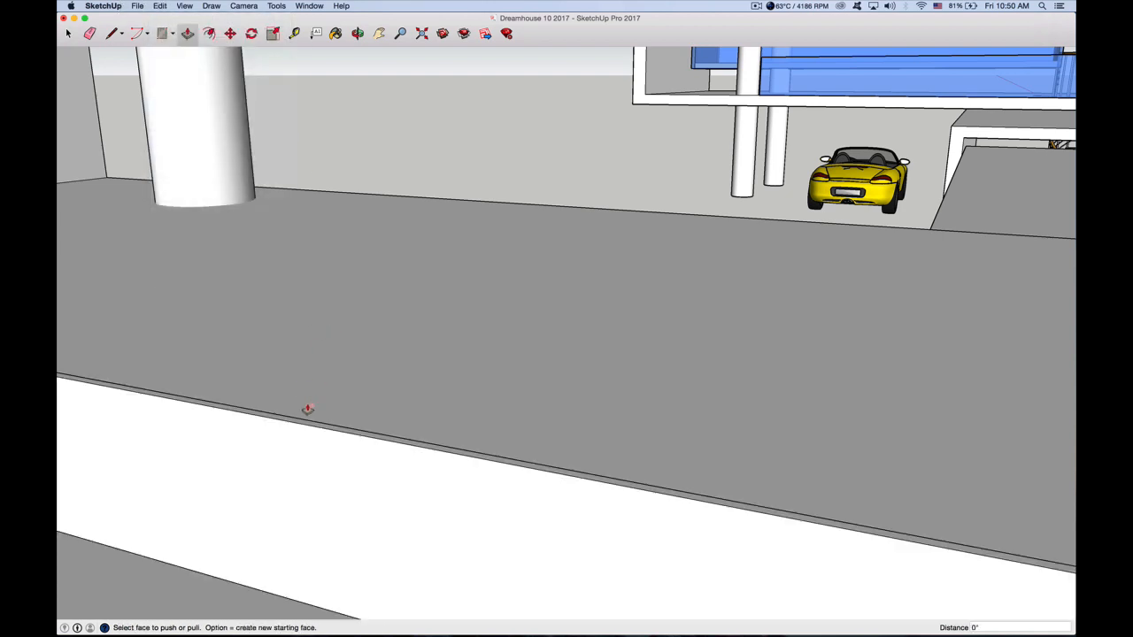
# Raise the thin top face of the upper box's front railing by 1 7/16" with Push/Pull
pyautogui.scroll(2, 310, 413)
pyautogui.scroll(2, 277, 508)
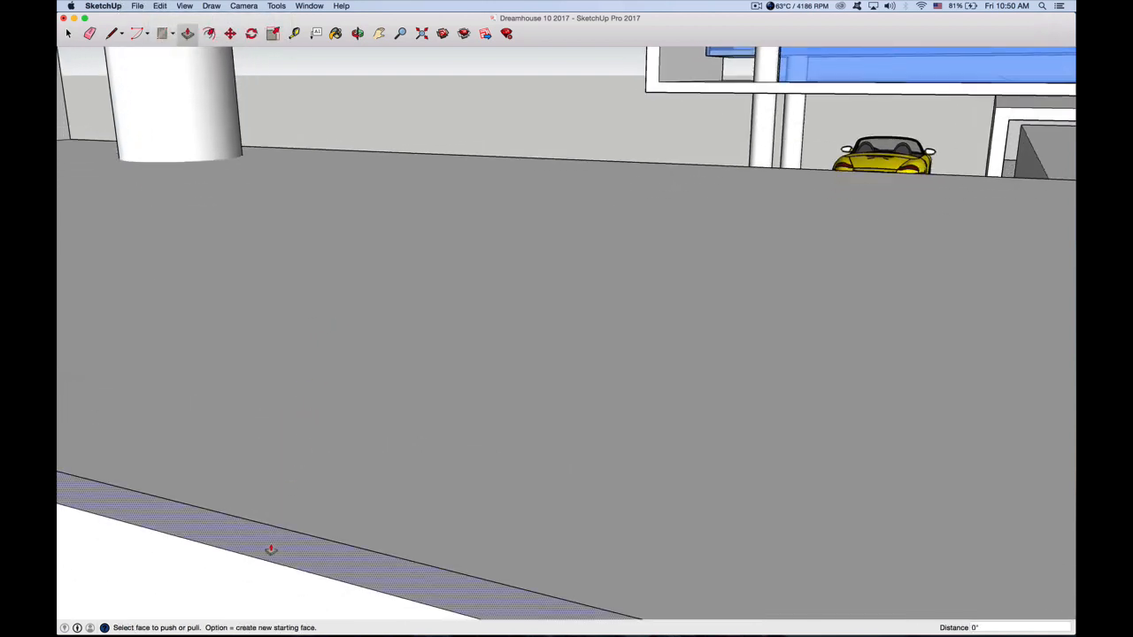
pyautogui.moveTo(270, 546); pyautogui.dragTo(287, 405)
# Extend the front railing upward by another 1 1/2" from its thin top face
pyautogui.scroll(-2, 280, 417)
pyautogui.scroll(-5, 278, 418)
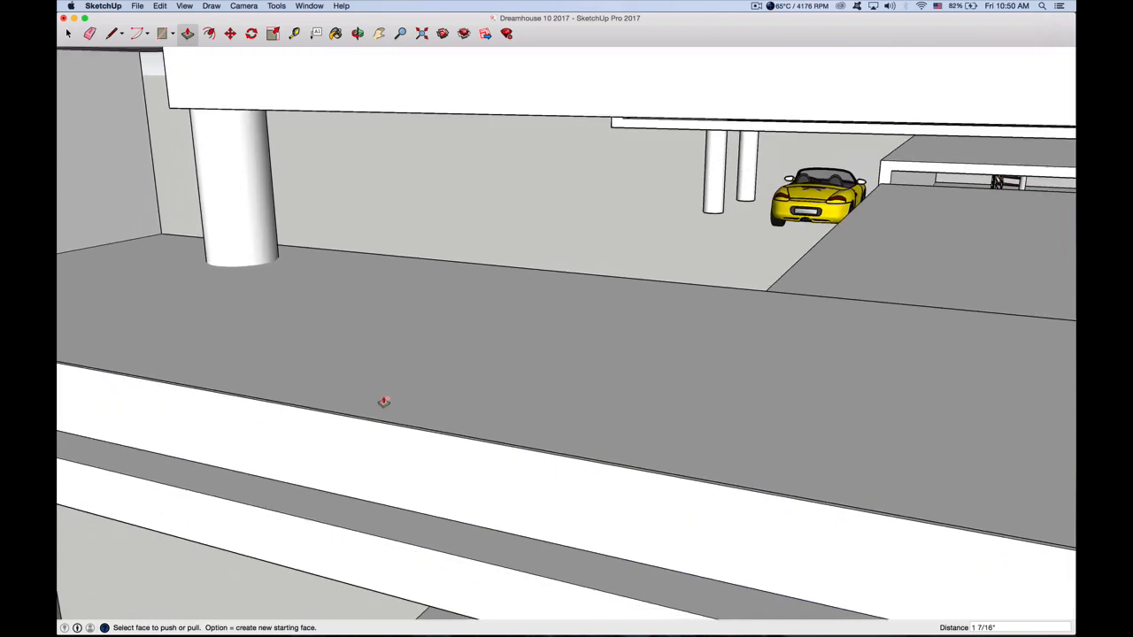
pyautogui.scroll(-3, 457, 431)
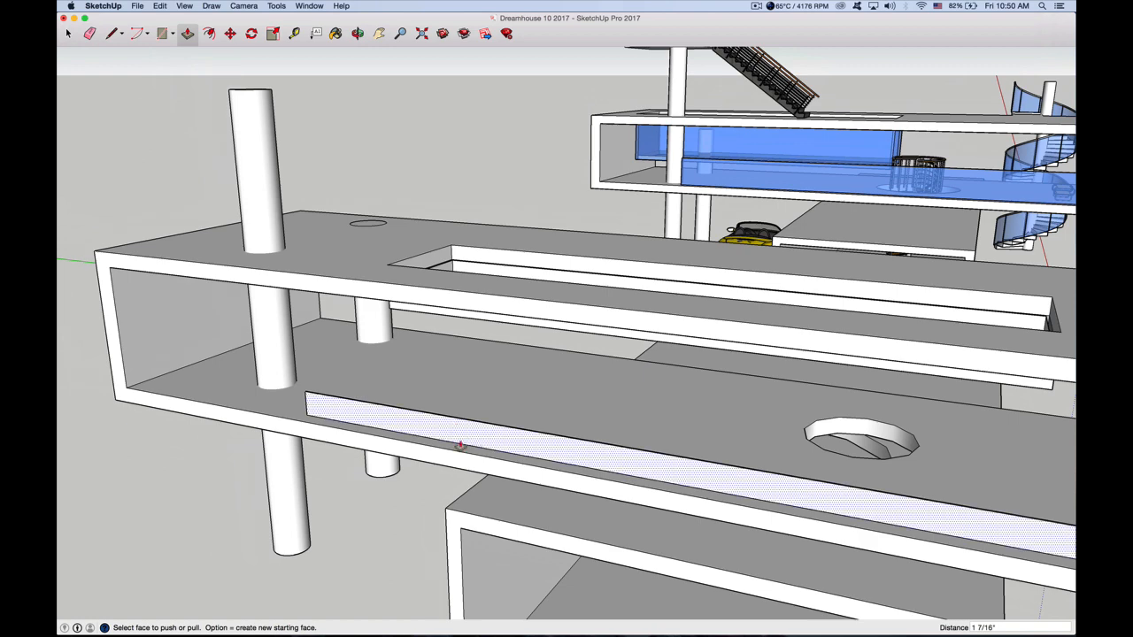
pyautogui.scroll(4, 423, 421)
pyautogui.scroll(6, 423, 421)
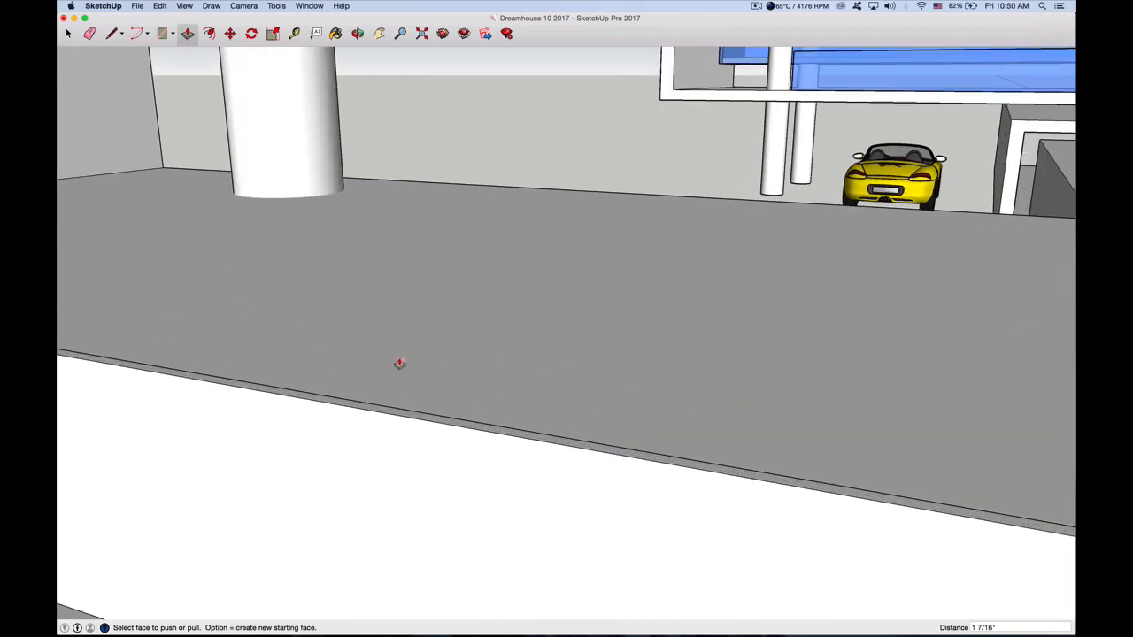
pyautogui.click(359, 422)
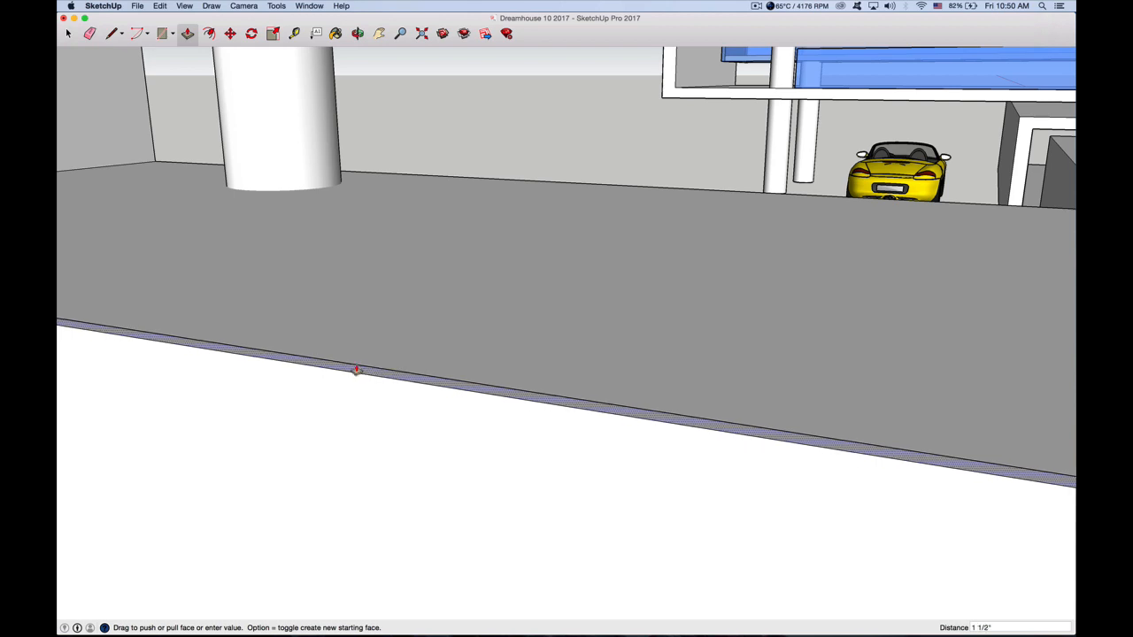
pyautogui.click(356, 369)
# Push/Pull the front railing's top face up a further 7/8" and return to the selection tool
pyautogui.scroll(-3, 400, 378)
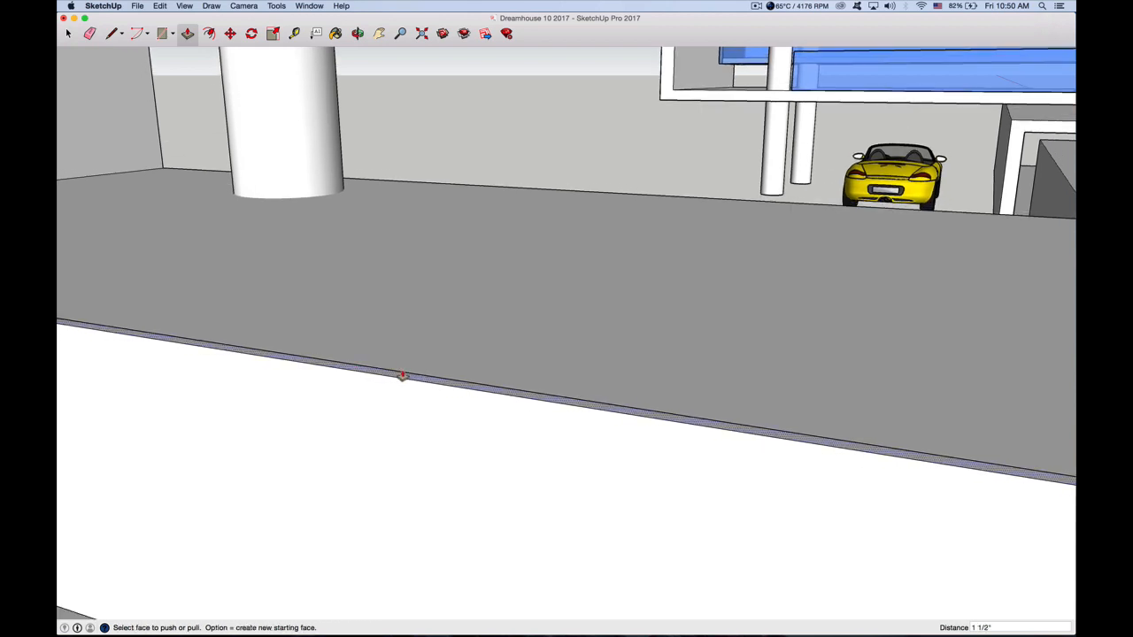
pyautogui.scroll(-3, 402, 378)
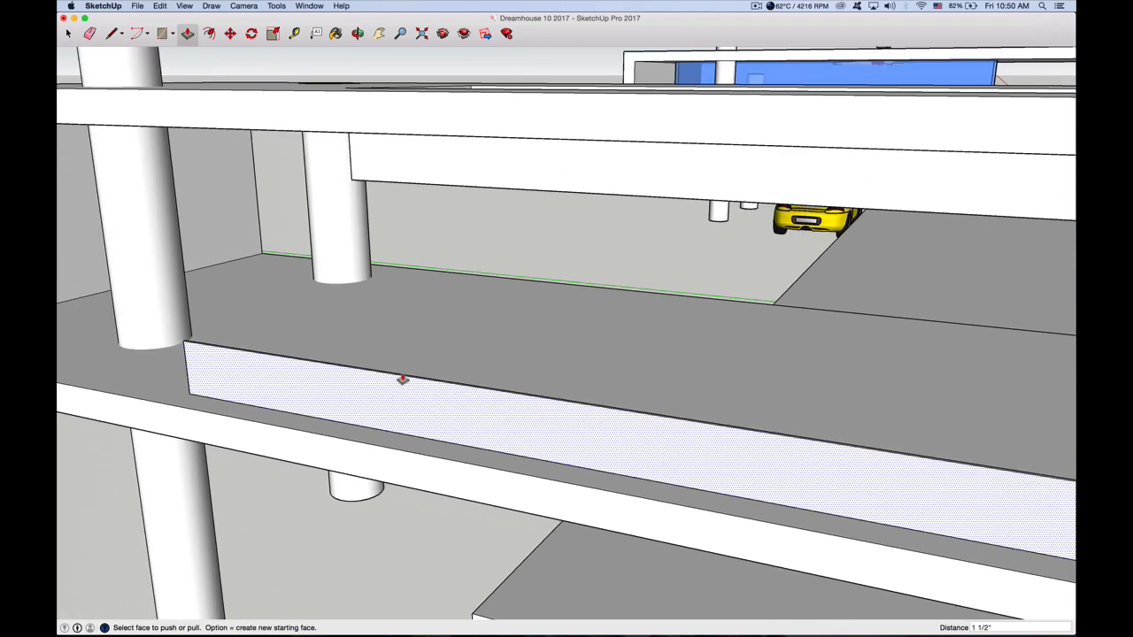
pyautogui.scroll(5, 401, 379)
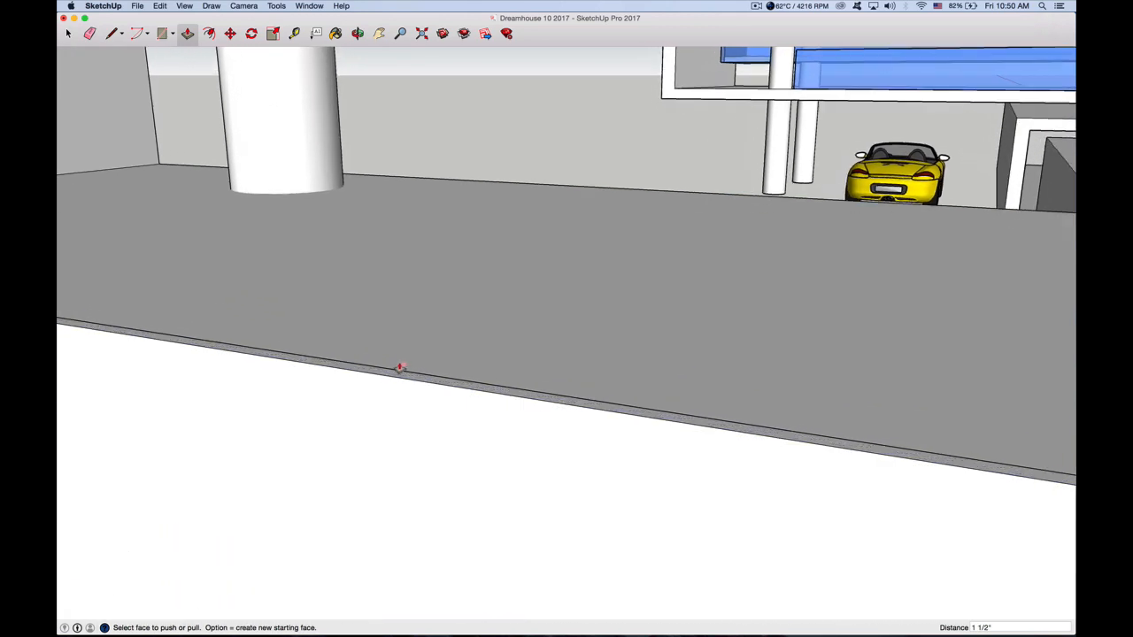
pyautogui.scroll(-3, 392, 391)
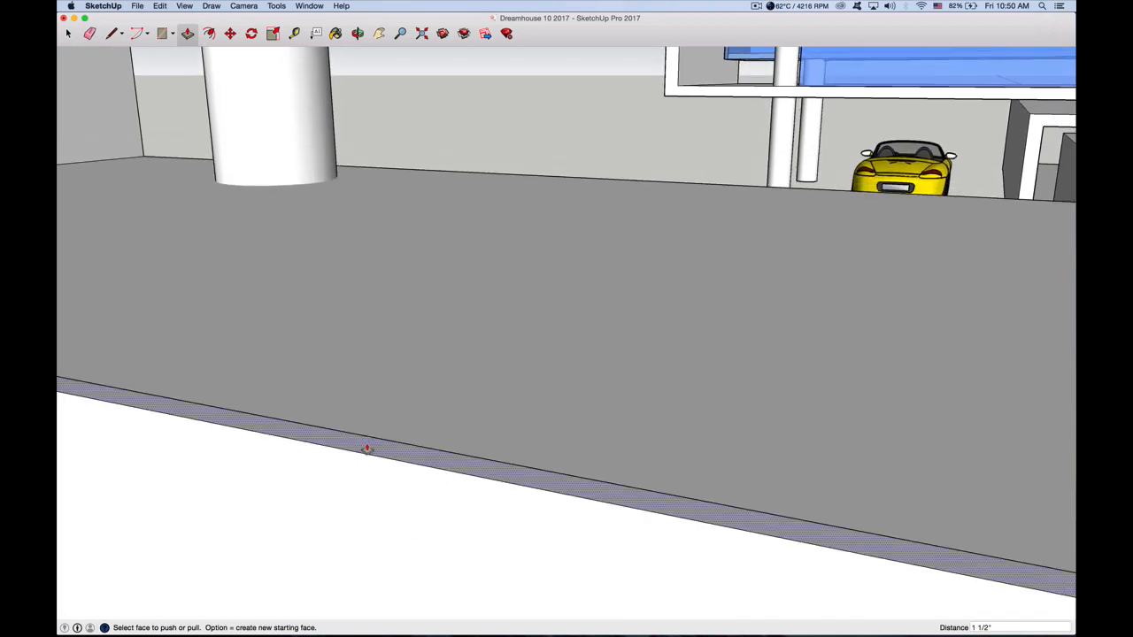
pyautogui.click(366, 447)
pyautogui.click(368, 392)
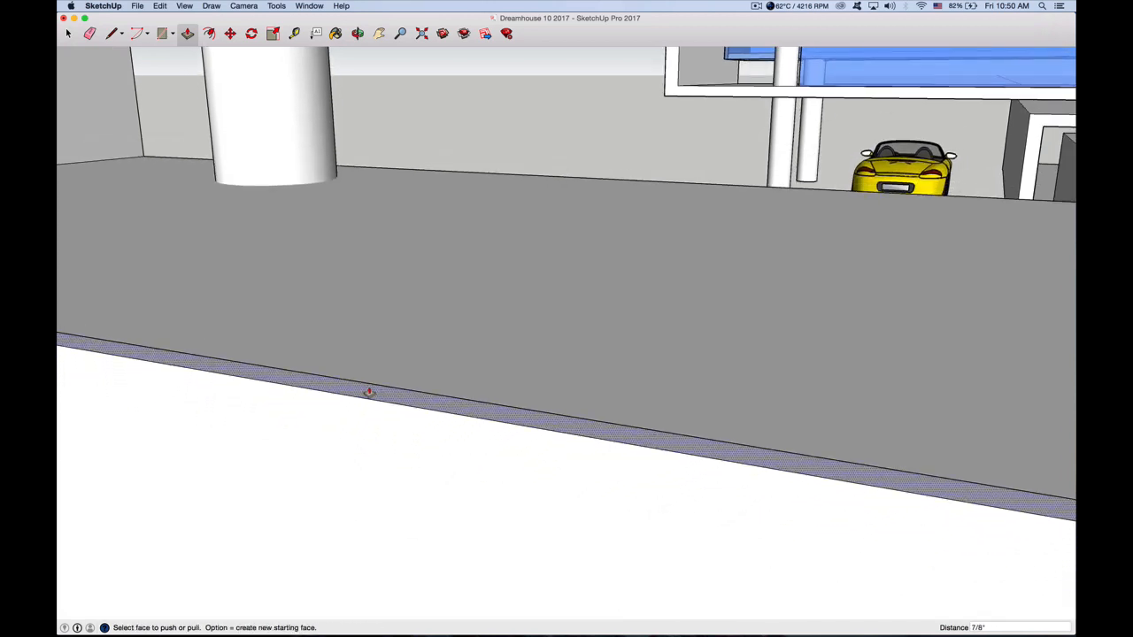
pyautogui.scroll(-1, 369, 392)
pyautogui.scroll(-1, 369, 392)
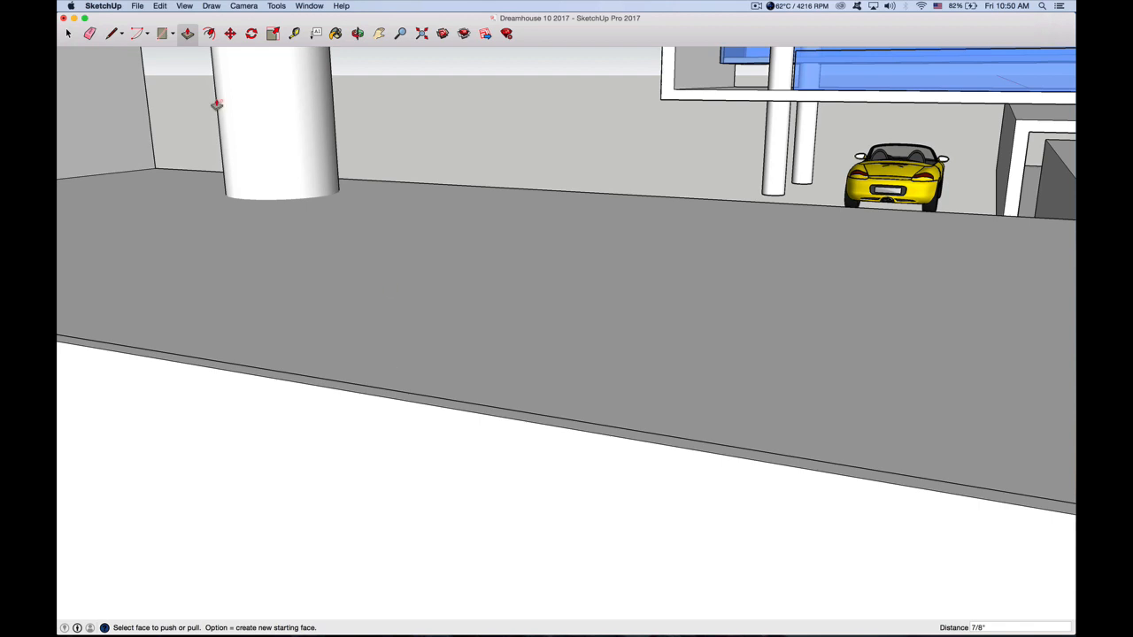
pyautogui.click(67, 32)
pyautogui.scroll(-10, 278, 254)
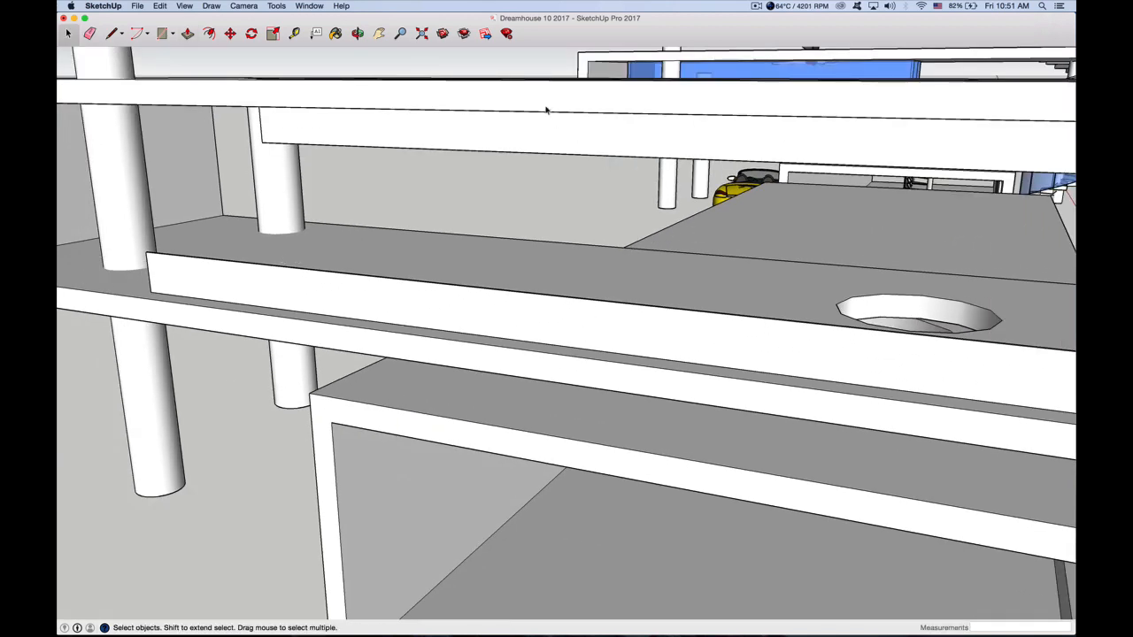
# Open the materials browser, show the Glass and Mirrors texture collection, and move the browser away from the railing
pyautogui.click(308, 6)
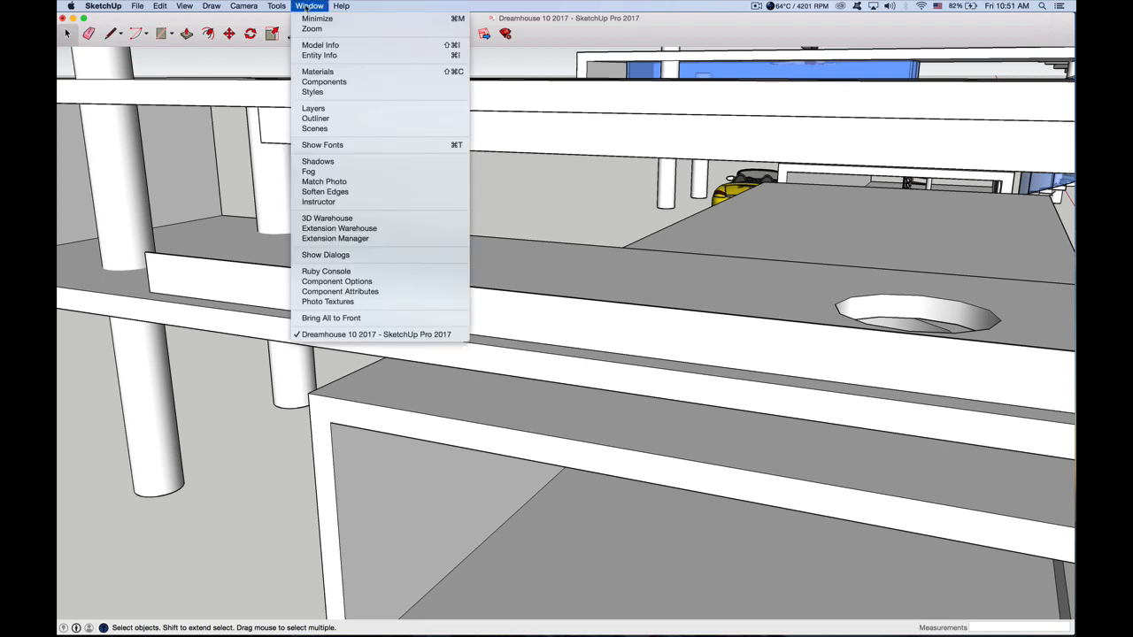
pyautogui.click(320, 71)
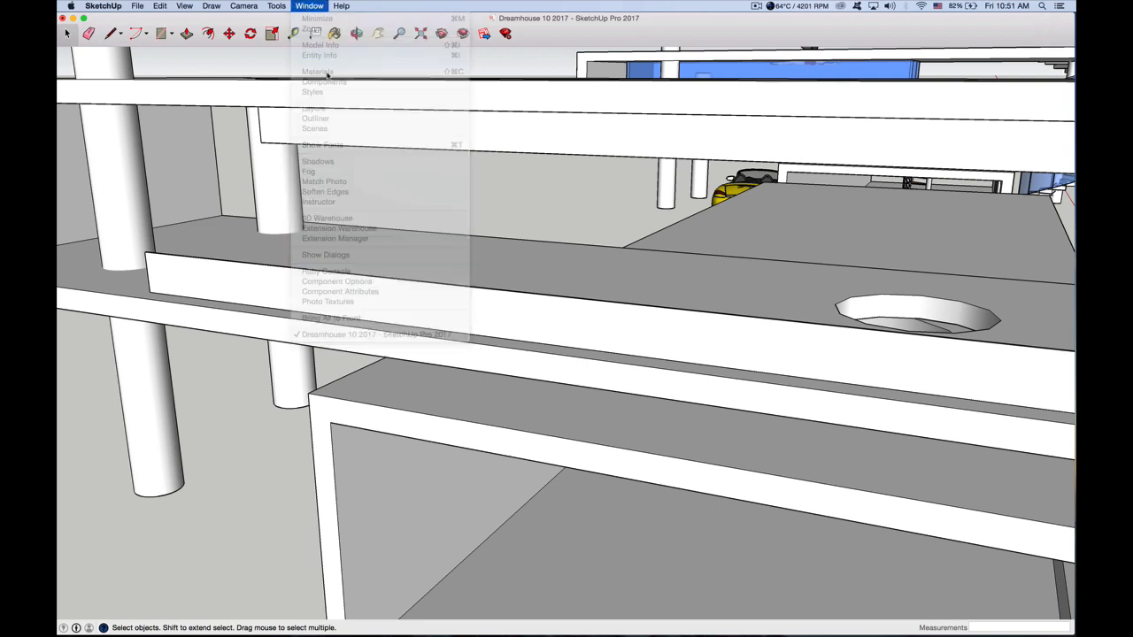
pyautogui.moveTo(327, 303); pyautogui.dragTo(863, 128)
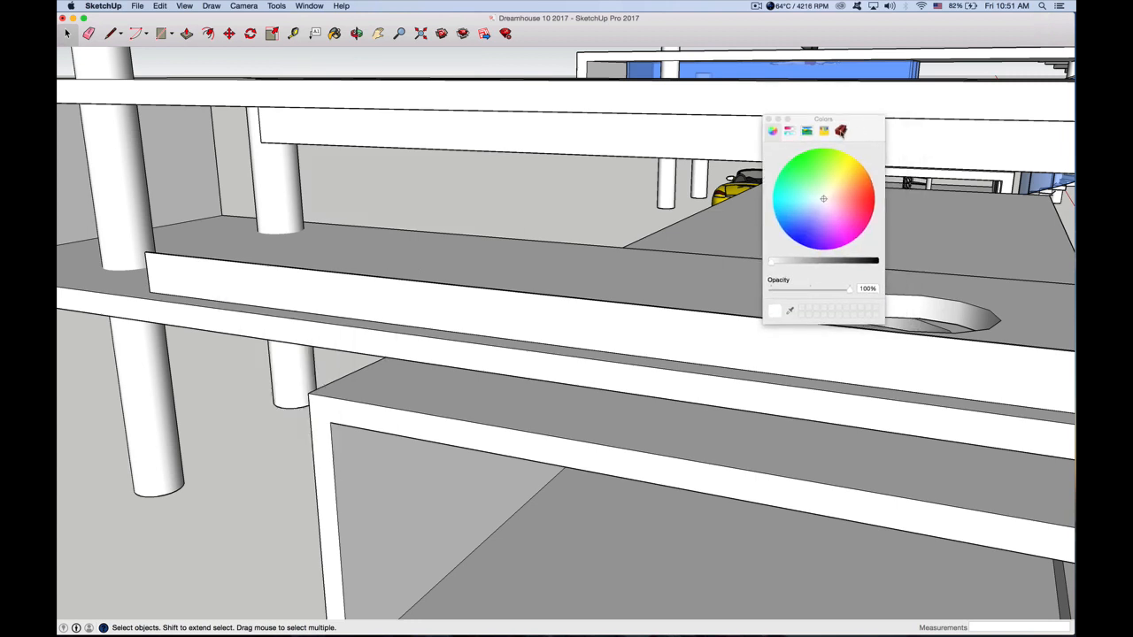
pyautogui.click(841, 132)
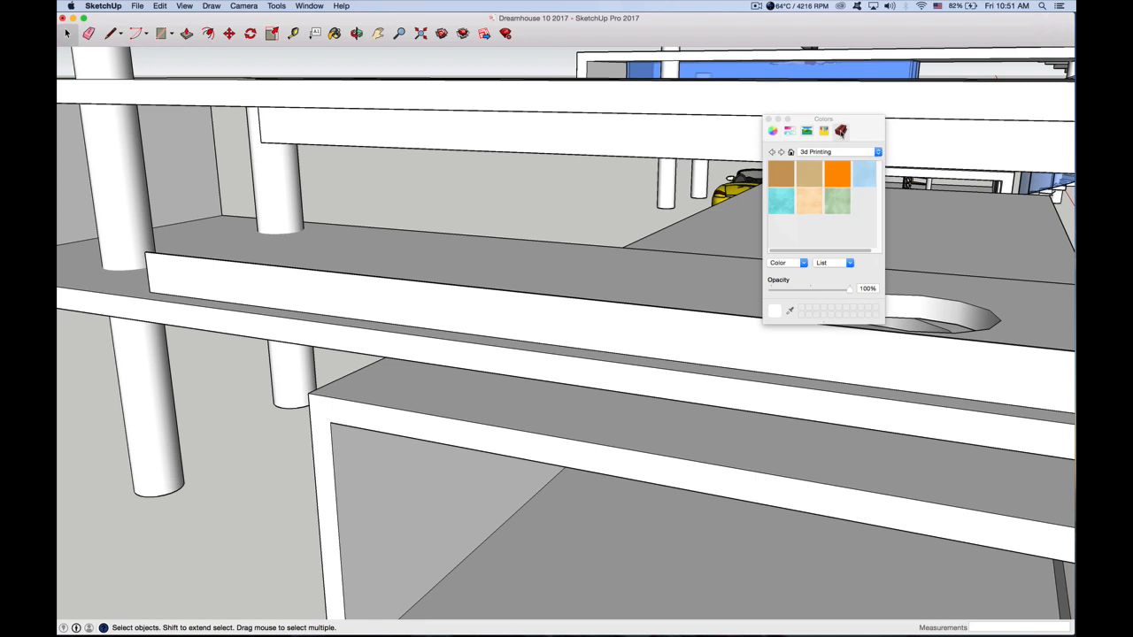
pyautogui.moveTo(859, 132); pyautogui.dragTo(812, 110)
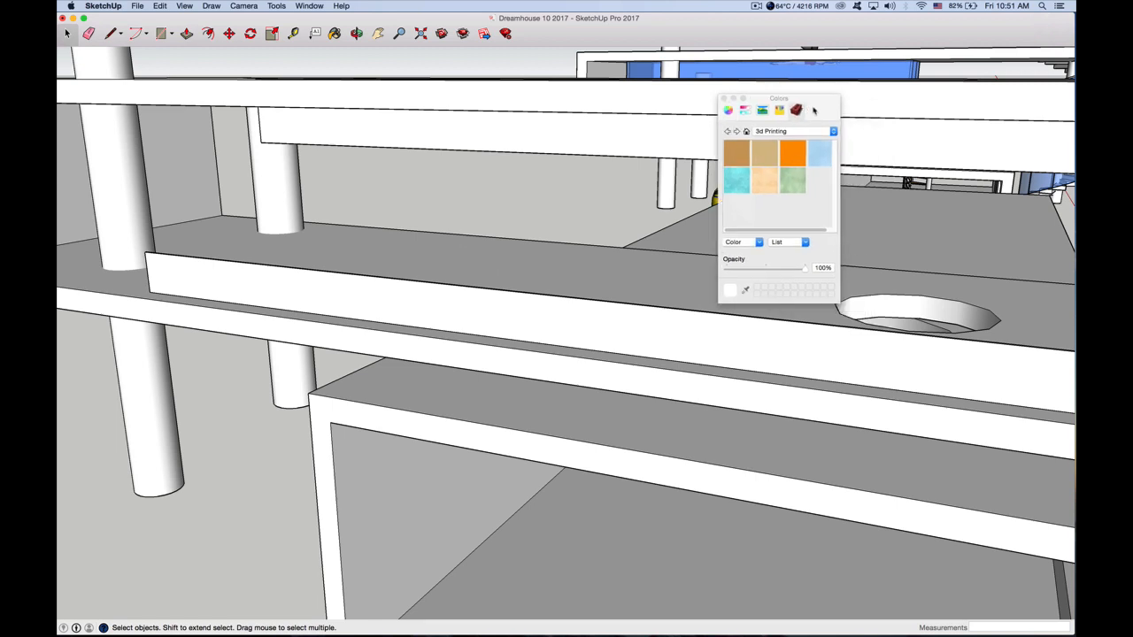
pyautogui.click(795, 131)
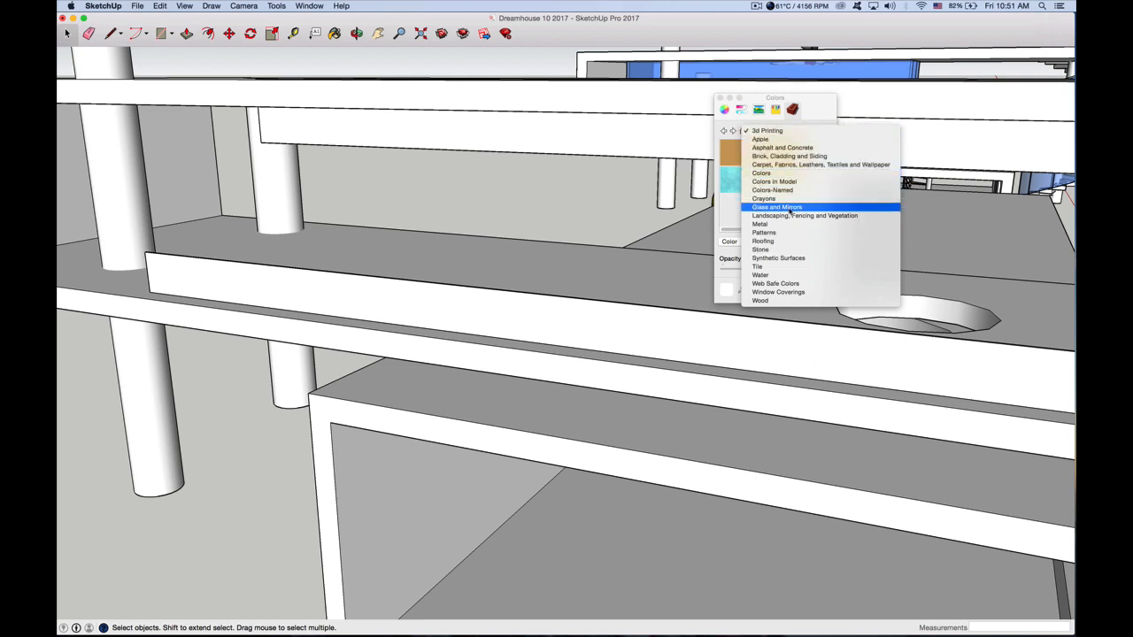
pyautogui.click(791, 209)
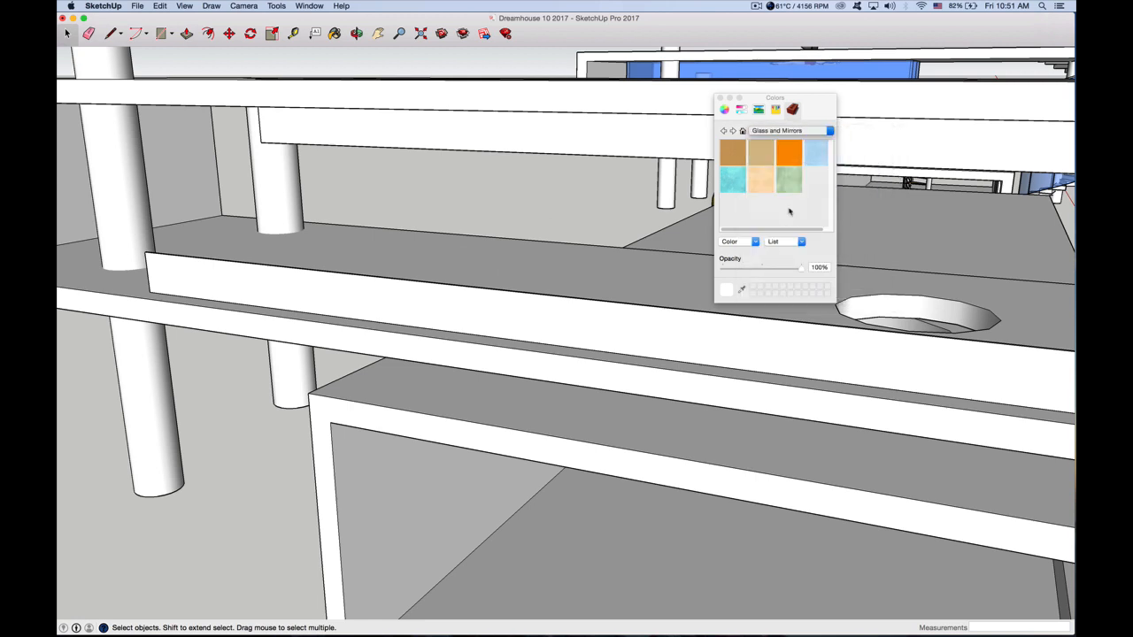
pyautogui.moveTo(813, 103); pyautogui.dragTo(852, 86)
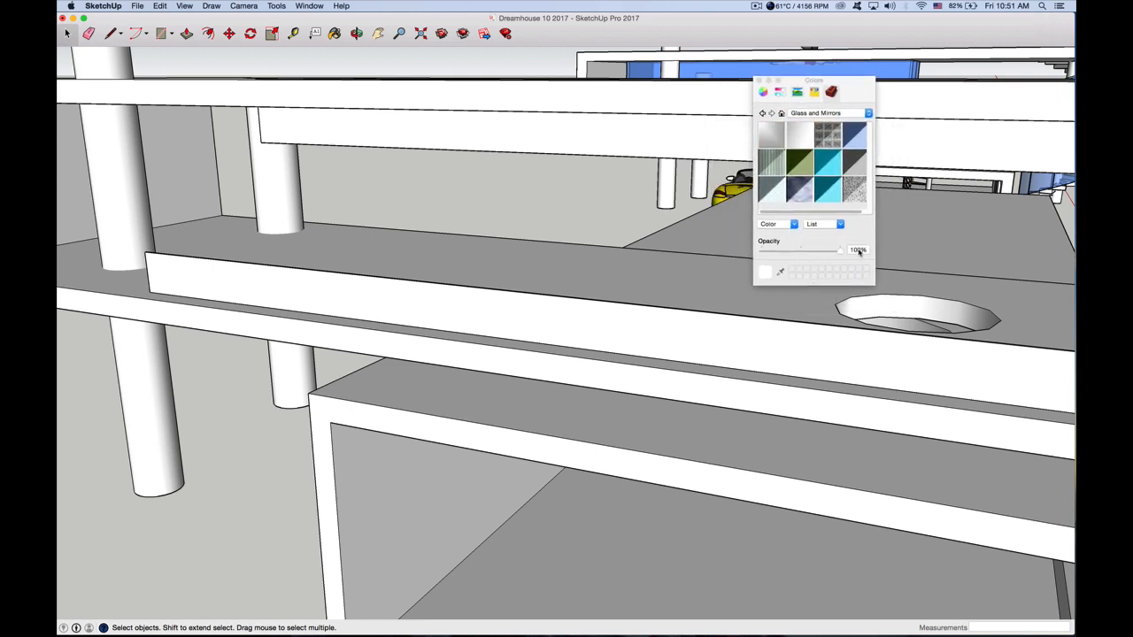
# Enlarge the materials browser and paint the front railing's outer face with Translucent Glass Blue
pyautogui.moveTo(857, 284); pyautogui.dragTo(858, 439)
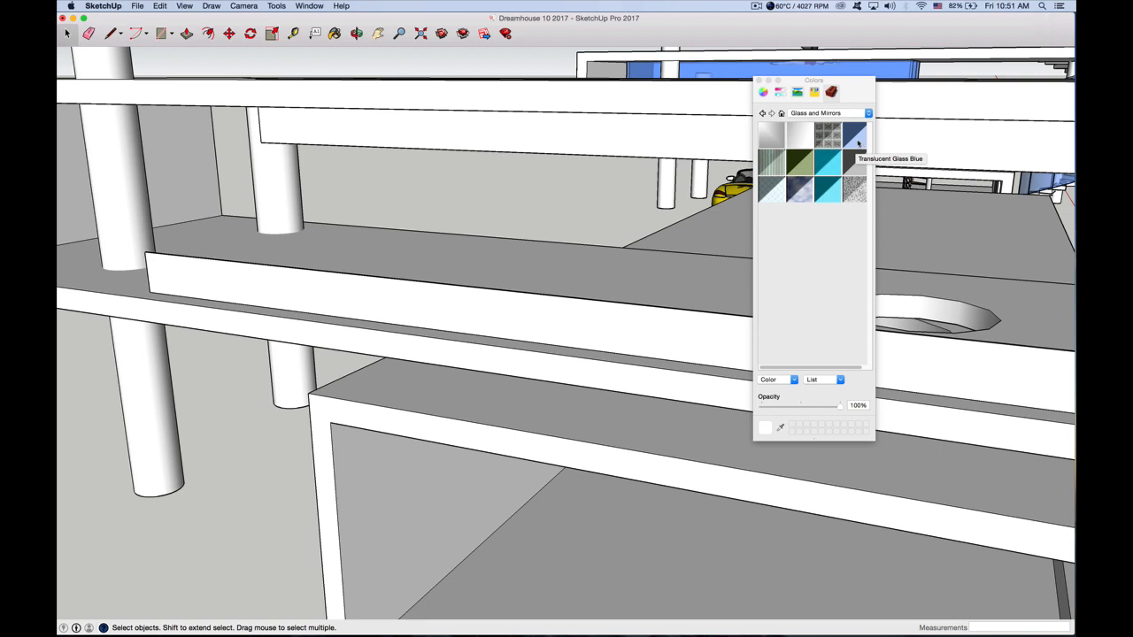
pyautogui.click(855, 138)
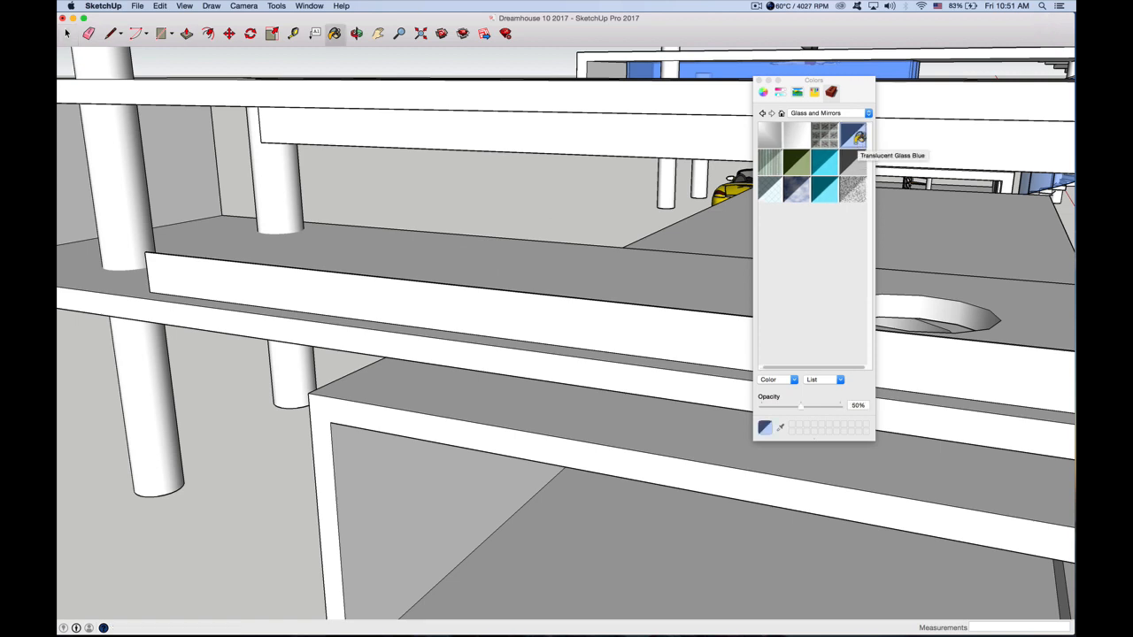
pyautogui.click(485, 306)
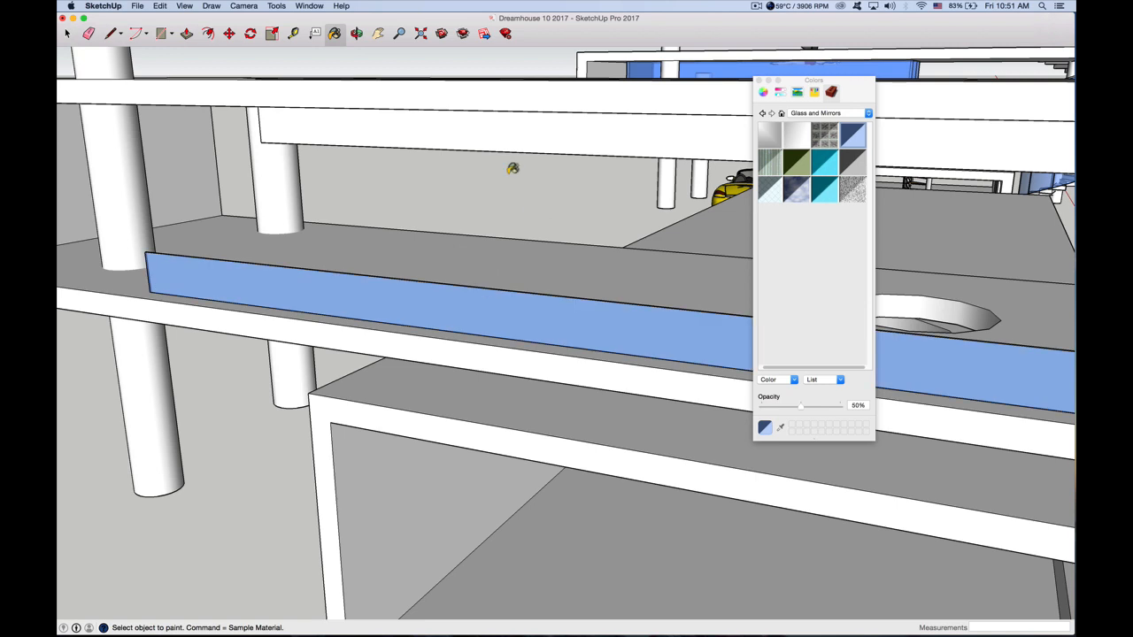
pyautogui.click(513, 134)
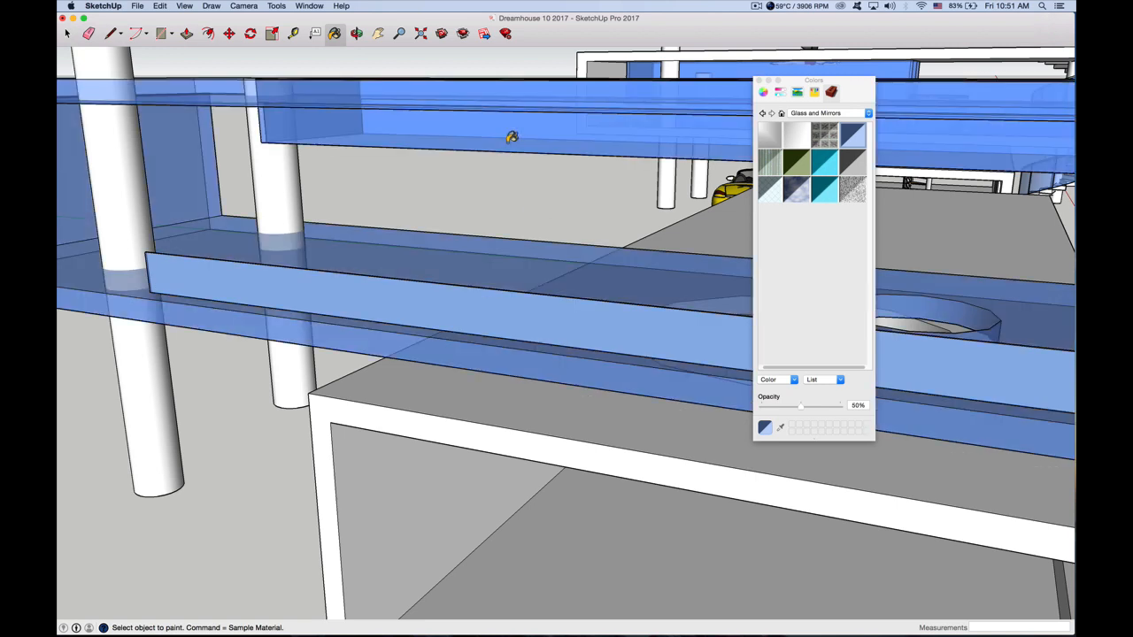
pyautogui.click(160, 6)
pyautogui.click(170, 24)
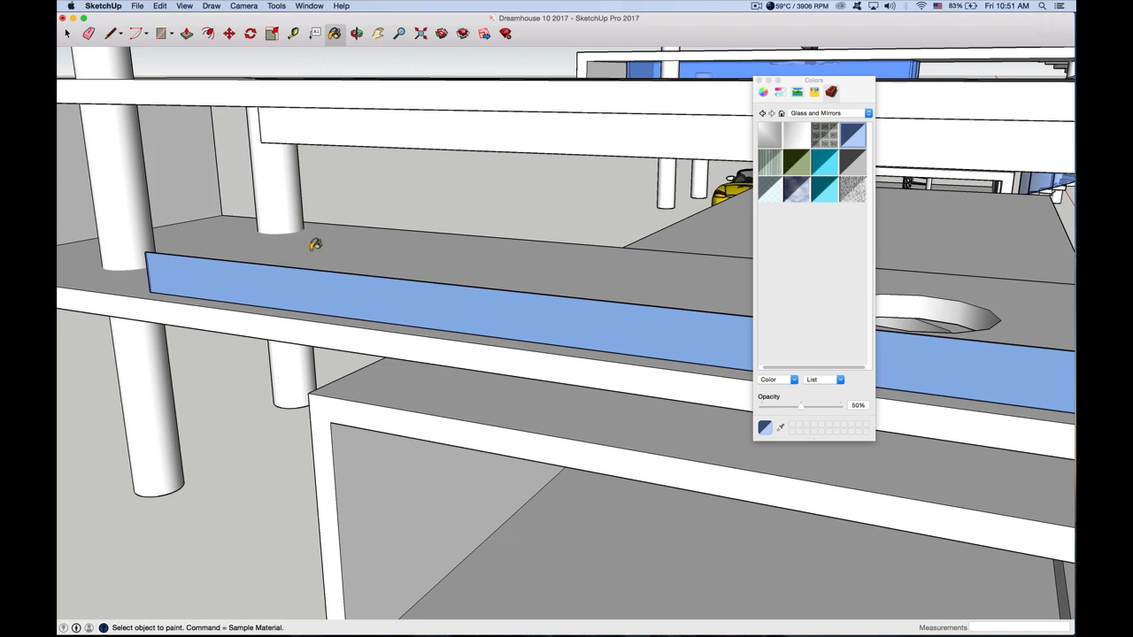
# Paint the front railing's inner face and thin top face with Translucent Glass Blue
pyautogui.scroll(3, 312, 247)
pyautogui.scroll(3, 316, 263)
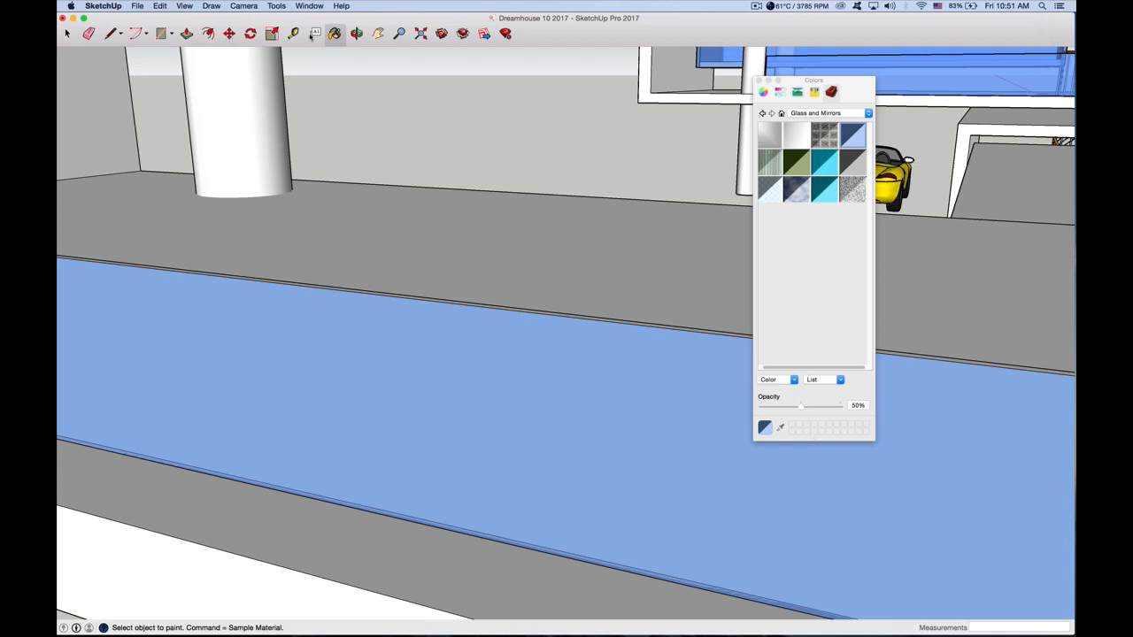
pyautogui.click(358, 34)
pyautogui.moveTo(405, 318); pyautogui.dragTo(111, 295)
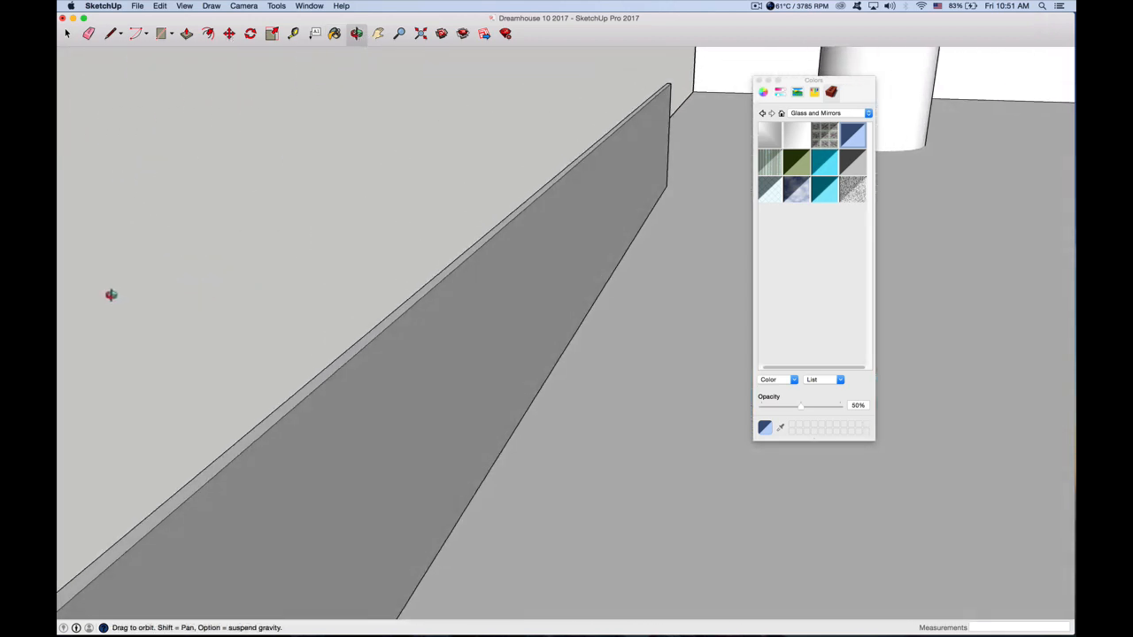
pyautogui.click(858, 139)
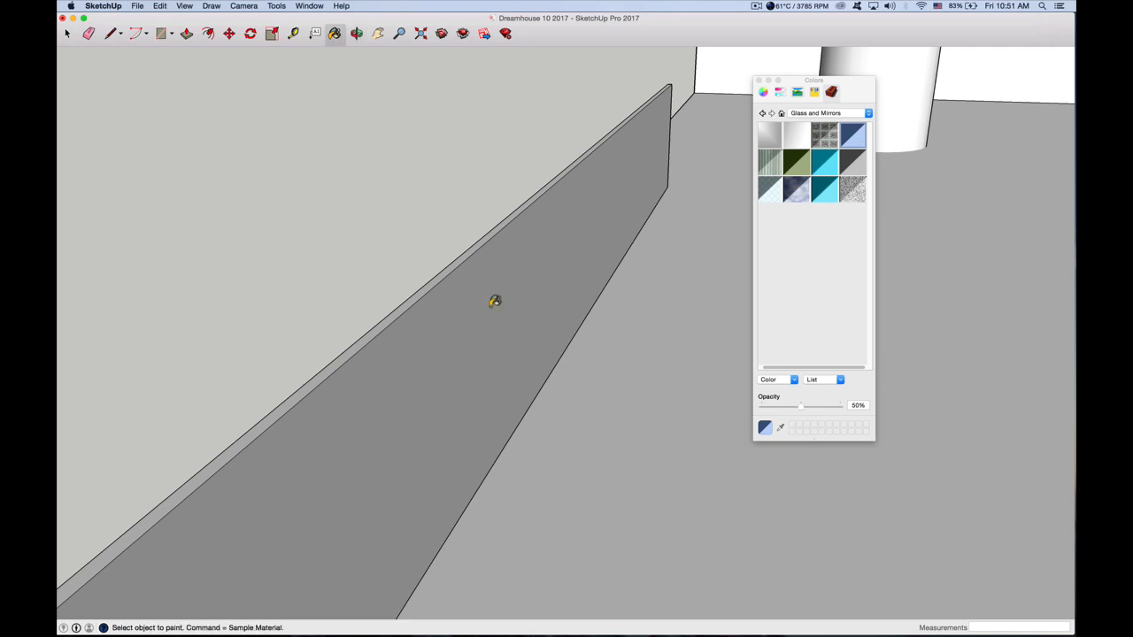
pyautogui.click(495, 300)
pyautogui.click(466, 251)
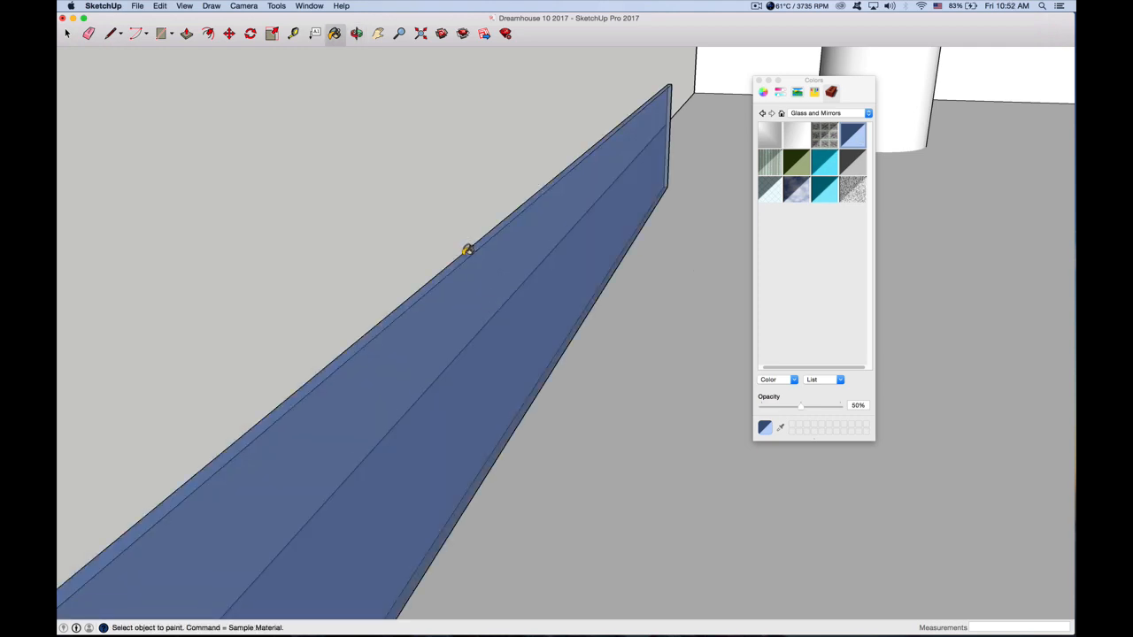
pyautogui.click(356, 33)
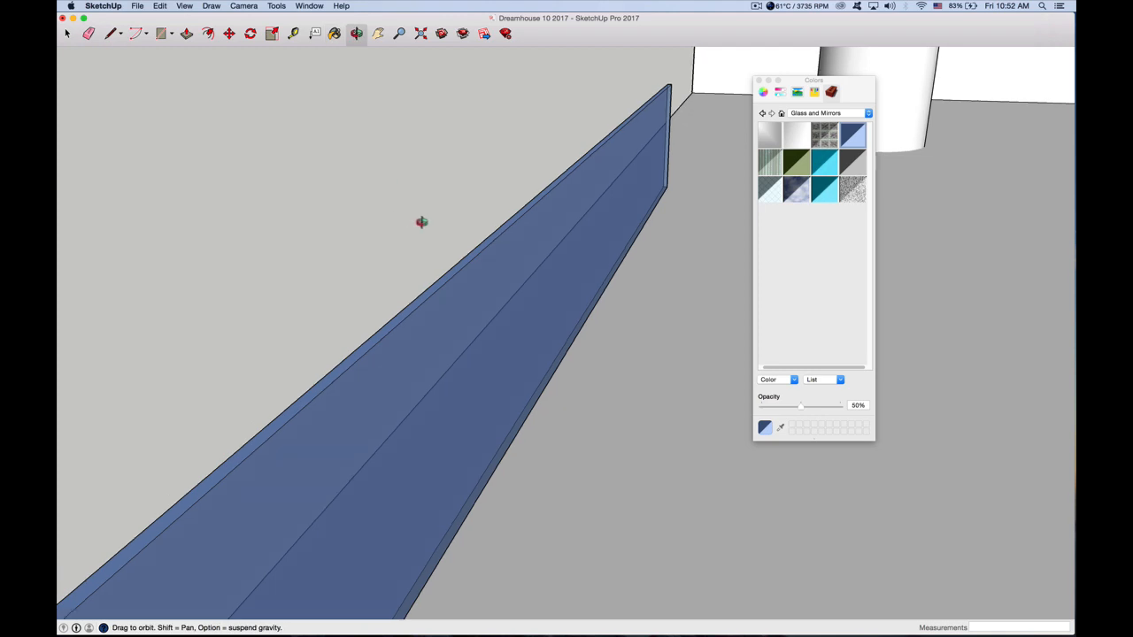
pyautogui.moveTo(422, 220); pyautogui.dragTo(364, 230)
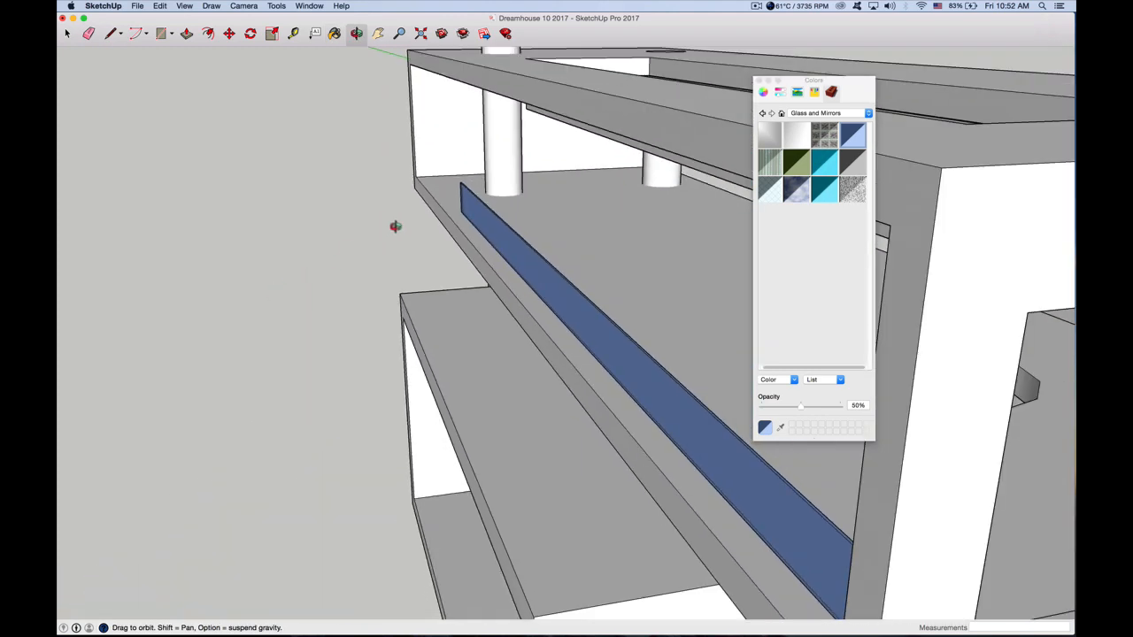
pyautogui.click(66, 33)
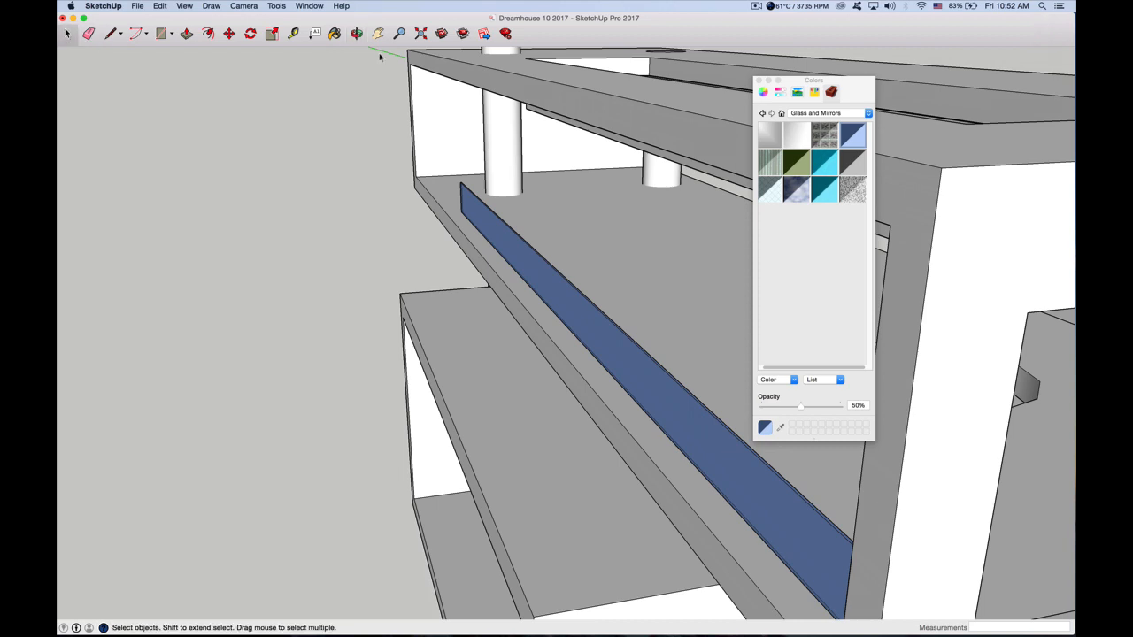
pyautogui.click(437, 64)
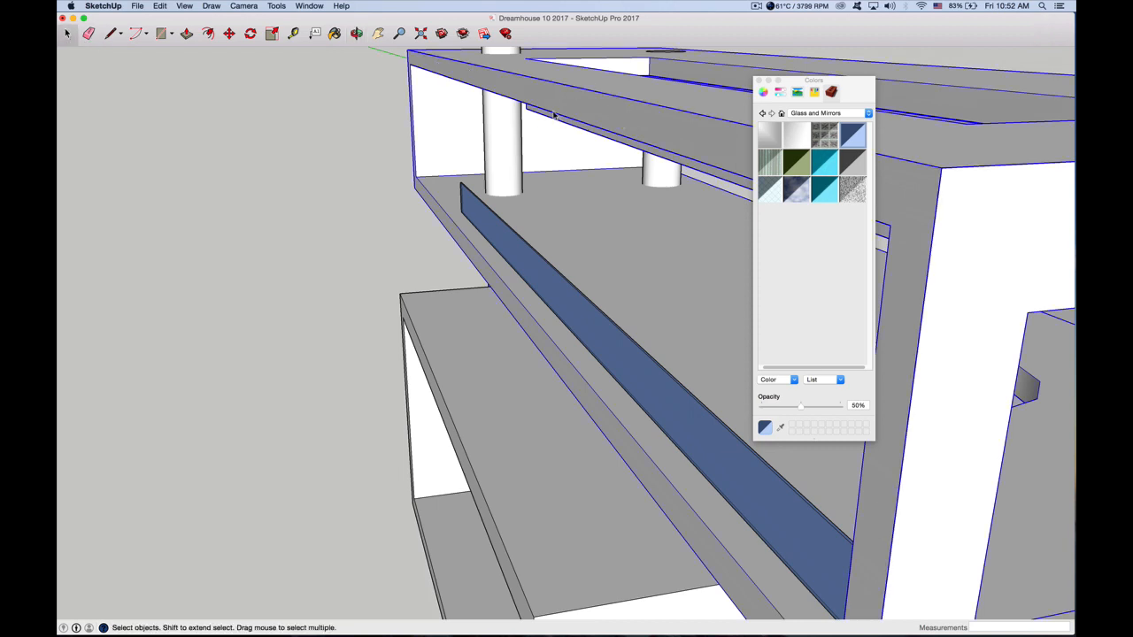
pyautogui.doubleClick(527, 94)
pyautogui.press('super+a')
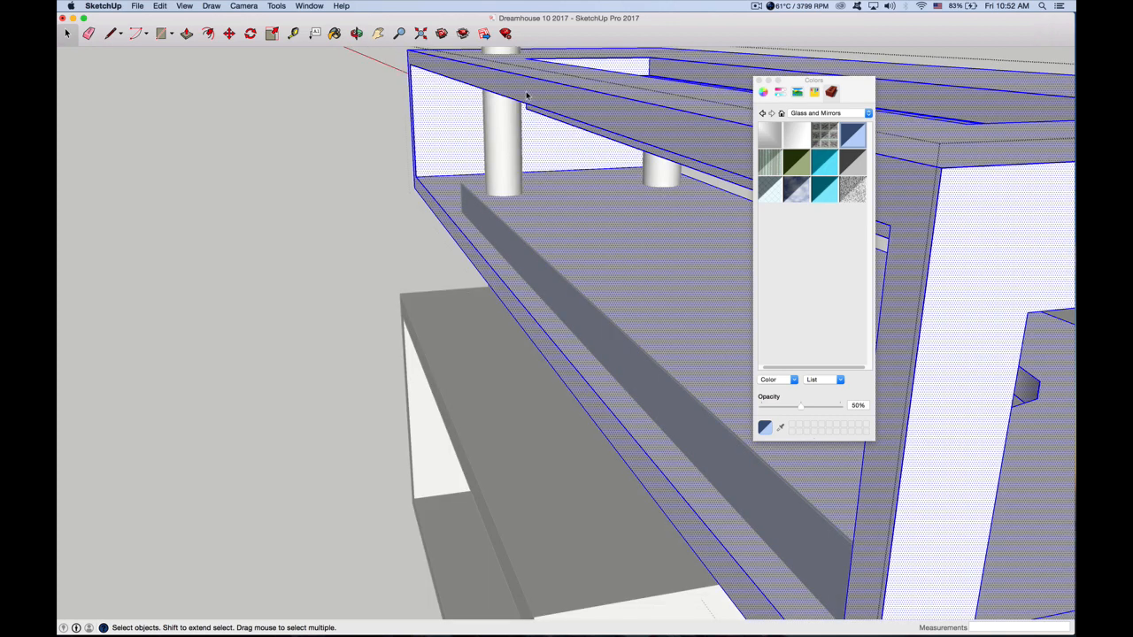
pyautogui.click(377, 156)
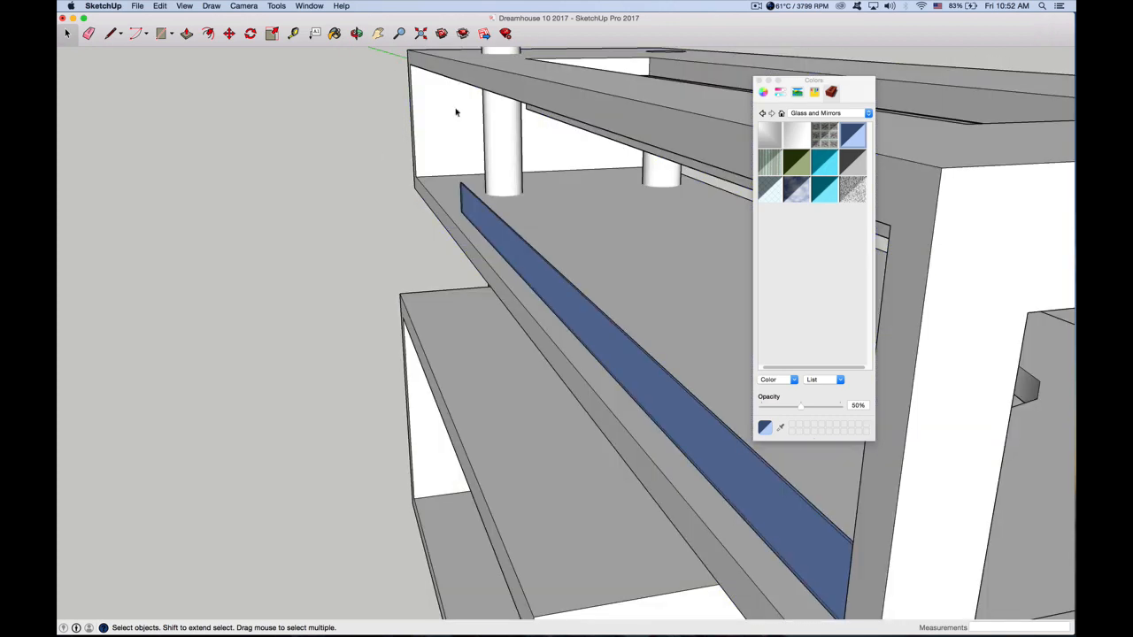
# Open the upper box for editing and select the lower front edge of its dropped ceiling detail
pyautogui.click(456, 113)
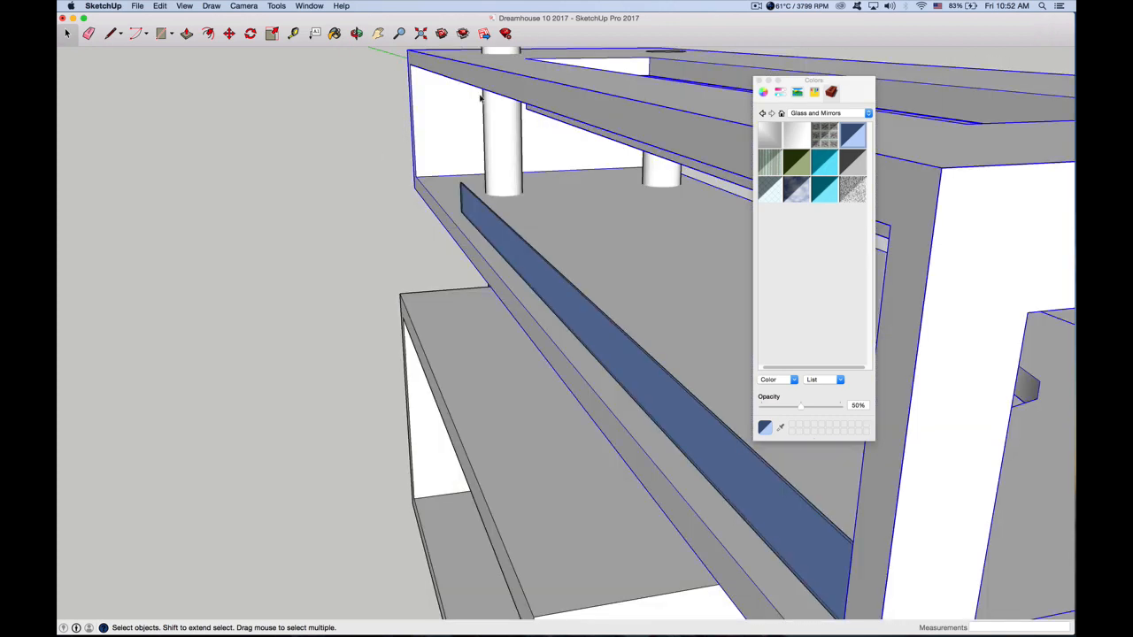
pyautogui.doubleClick(561, 123)
pyautogui.press('super+a')
pyautogui.click(566, 123)
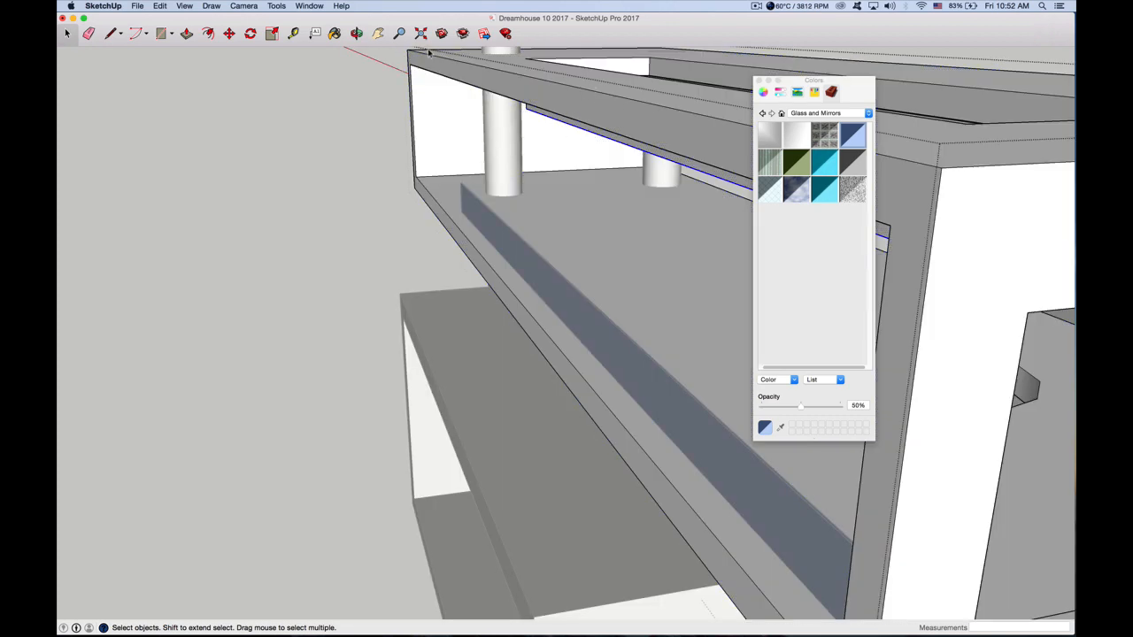
# Paint the bottom face of the long roof recess with Translucent Glass Blue
pyautogui.click(357, 34)
pyautogui.moveTo(578, 103); pyautogui.dragTo(402, 61)
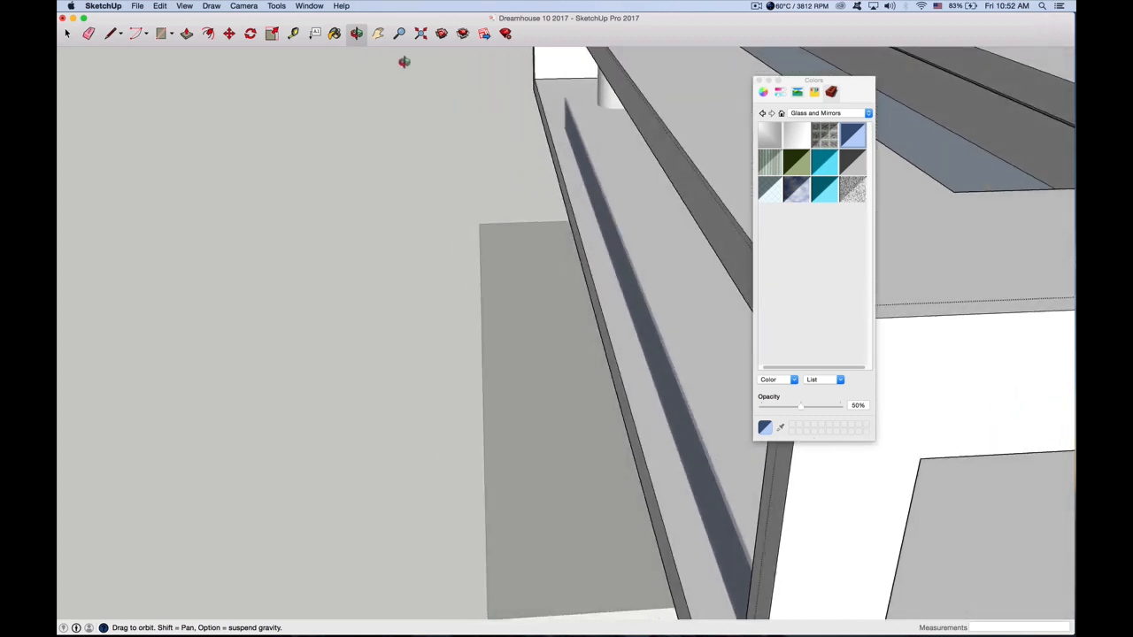
pyautogui.click(378, 34)
pyautogui.moveTo(610, 181); pyautogui.dragTo(208, 279)
pyautogui.moveTo(429, 204); pyautogui.dragTo(263, 261)
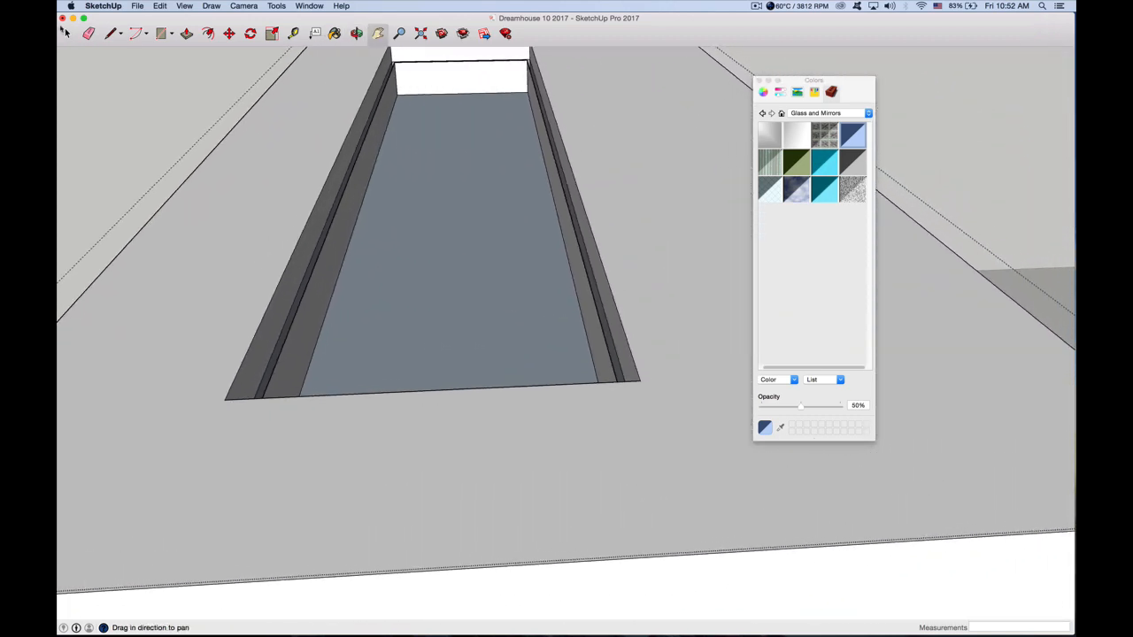
pyautogui.click(66, 33)
pyautogui.click(506, 218)
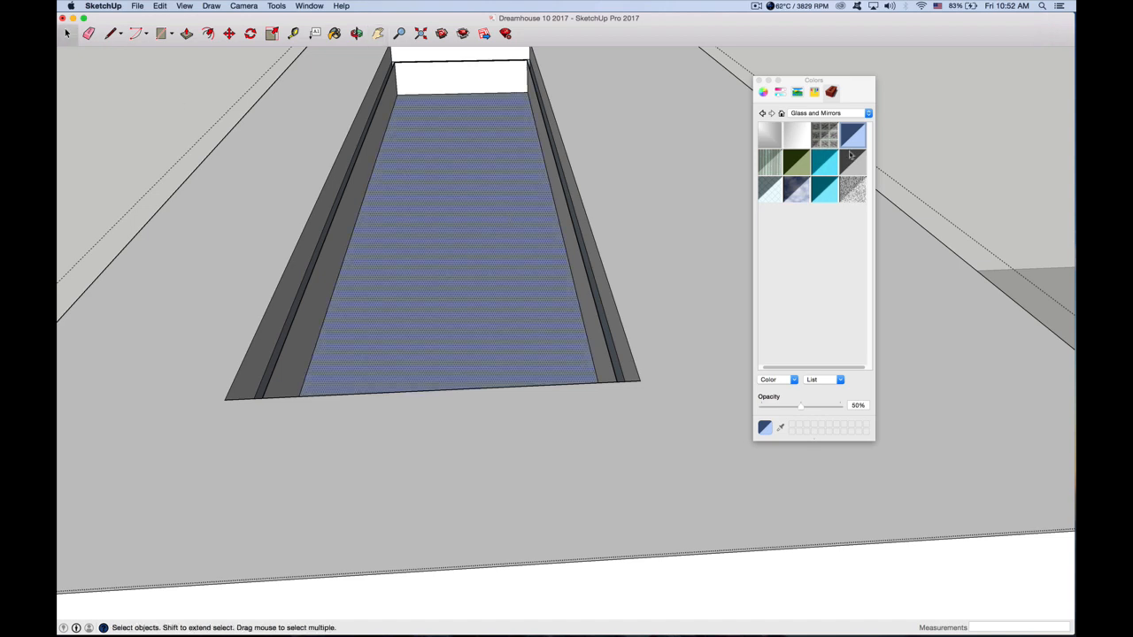
pyautogui.press('b')
pyautogui.click(496, 235)
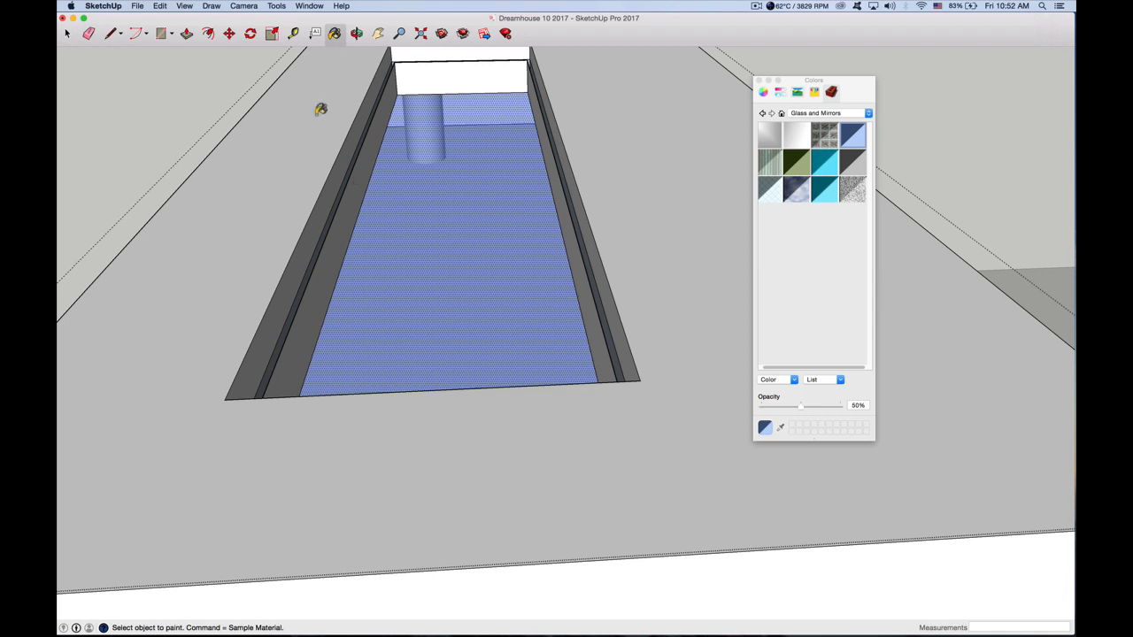
# Paint the far end wall and both long side walls inside the roof recess with Translucent Glass Blue
pyautogui.click(68, 35)
pyautogui.click(422, 80)
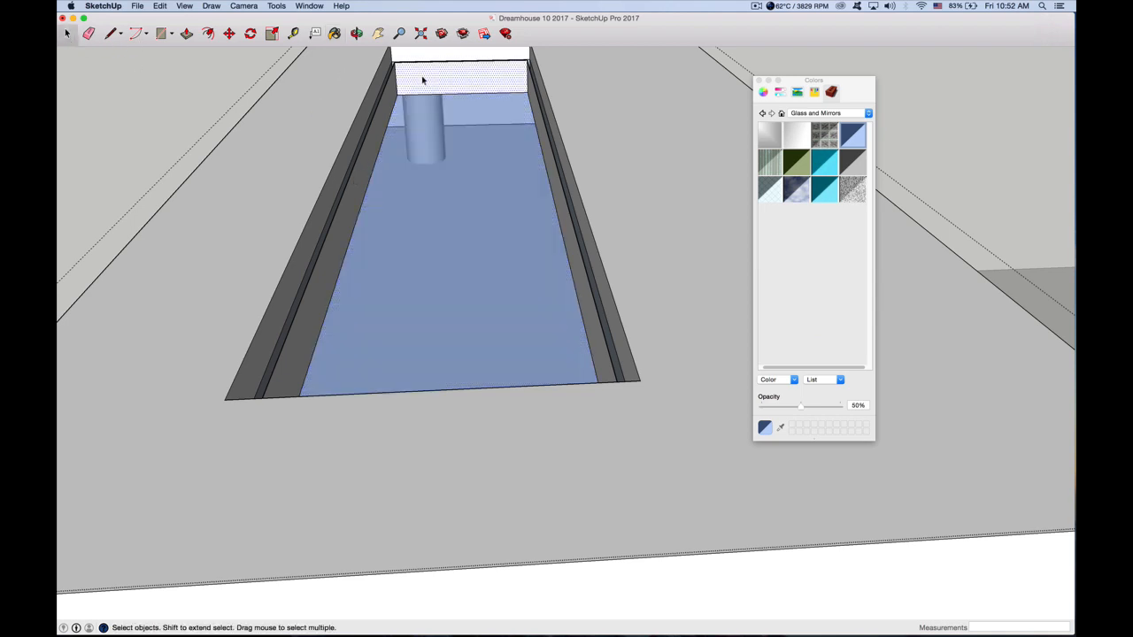
pyautogui.press('b')
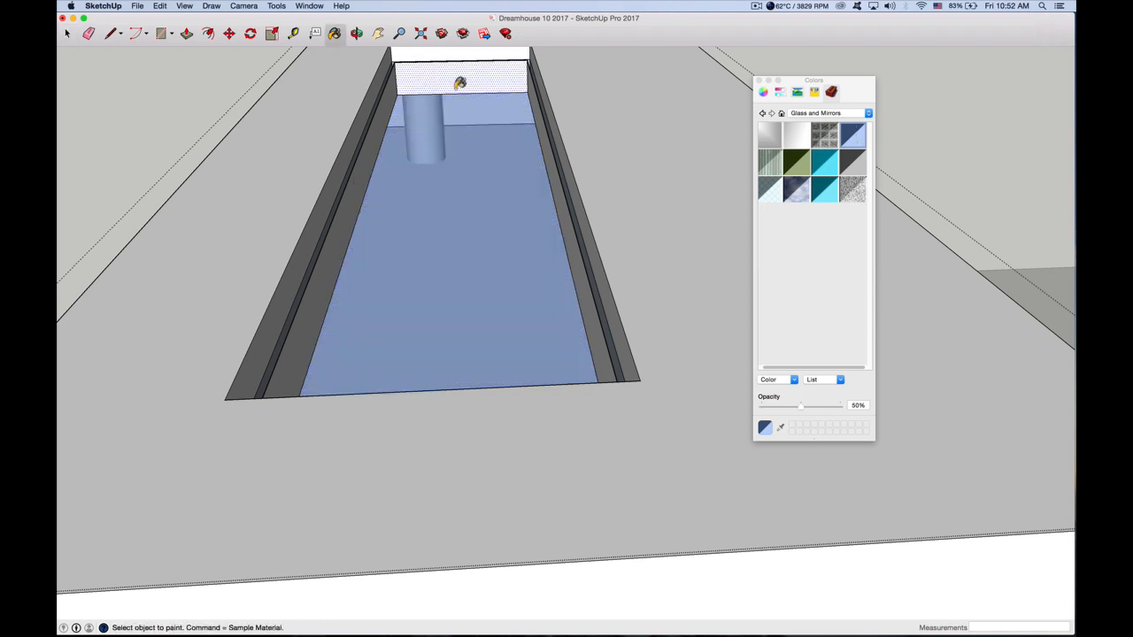
pyautogui.click(462, 83)
pyautogui.click(363, 173)
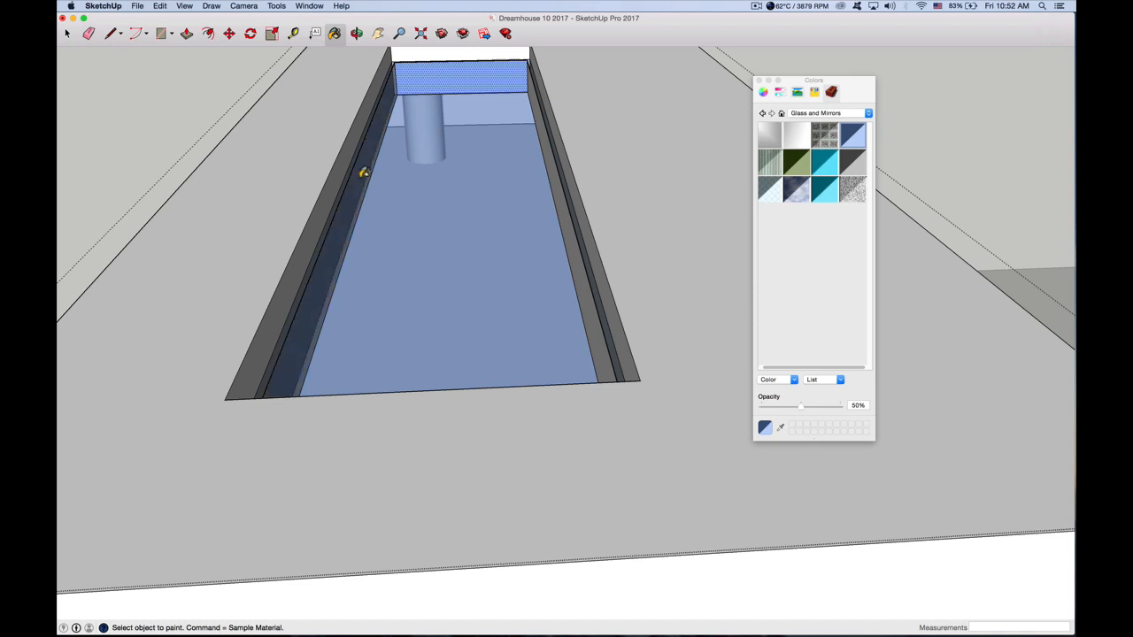
pyautogui.click(554, 182)
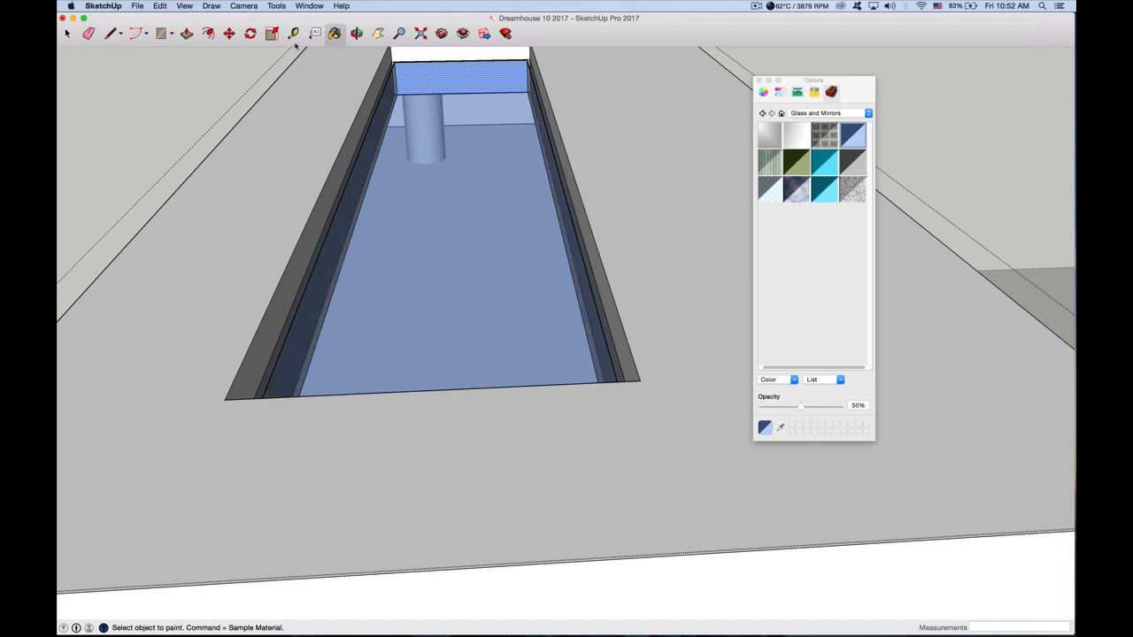
# Apply Translucent Glass Blue to the long outer face of the dropped ceiling detail on the railing side
pyautogui.click(357, 33)
pyautogui.moveTo(346, 256); pyautogui.dragTo(522, 209)
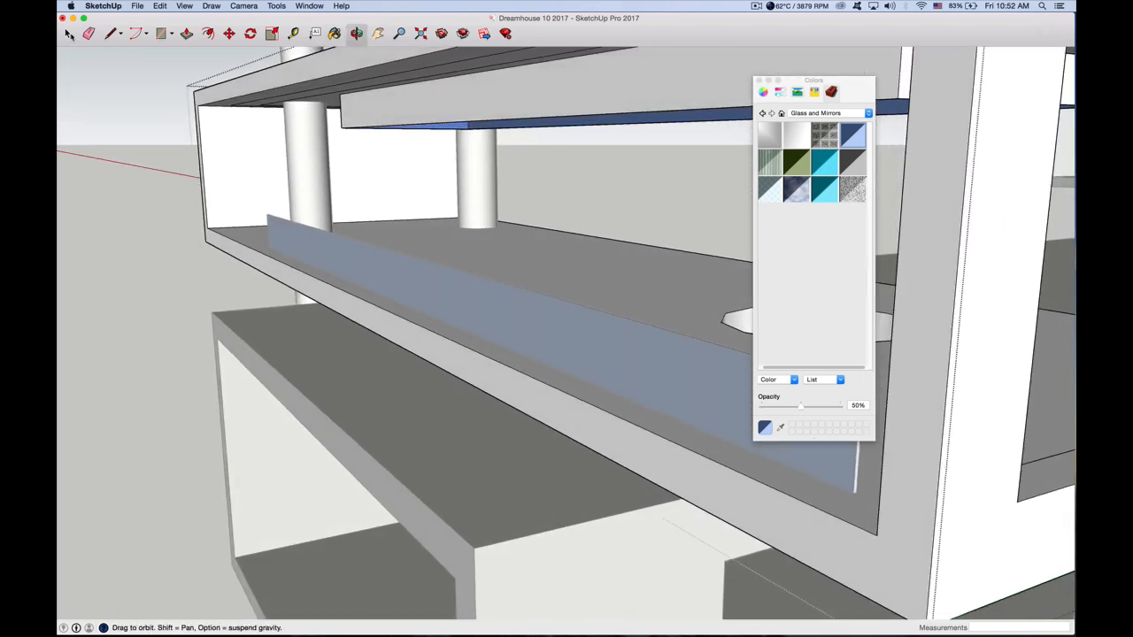
pyautogui.click(851, 137)
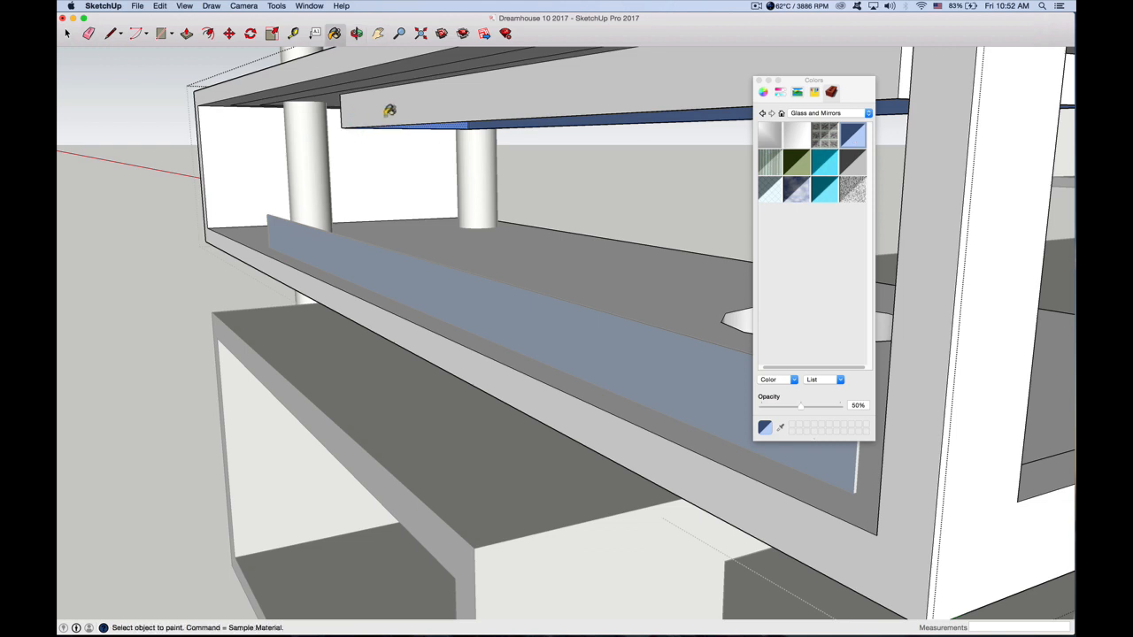
pyautogui.click(387, 109)
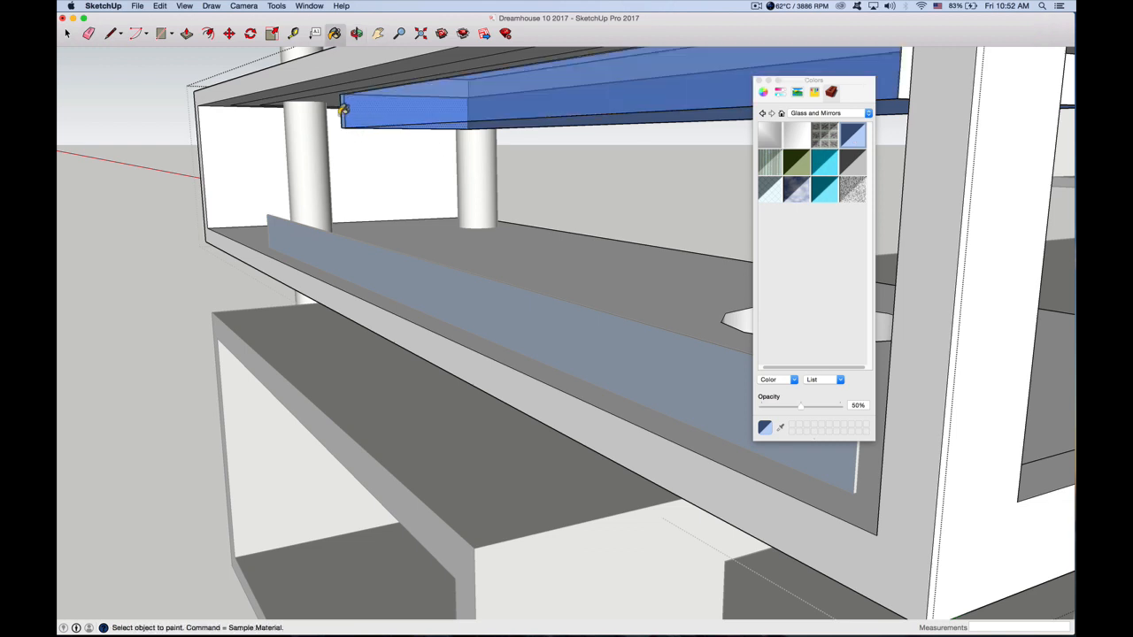
# Paint the ceiling detail's outer long face opposite the railing and its adjoining end face with Translucent Glass Blue
pyautogui.click(358, 35)
pyautogui.moveTo(667, 104)
pyautogui.mouseDown()
pyautogui.moveTo(245, 150)
pyautogui.moveTo(342, 165)
pyautogui.mouseUp()
pyautogui.moveTo(319, 168); pyautogui.dragTo(305, 150)
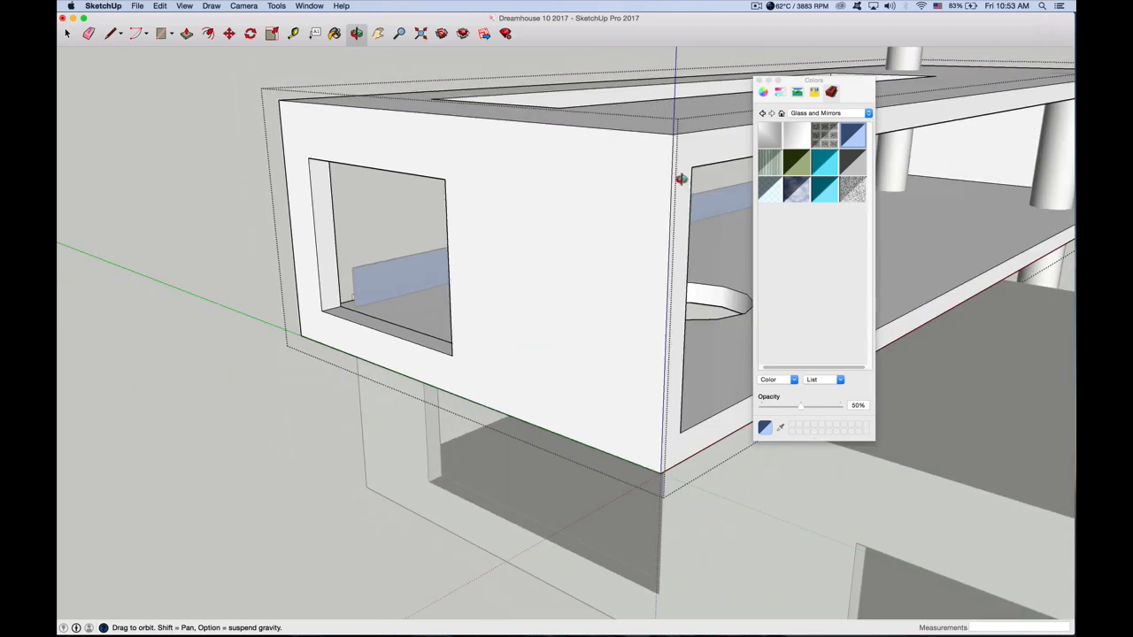
pyautogui.press('b')
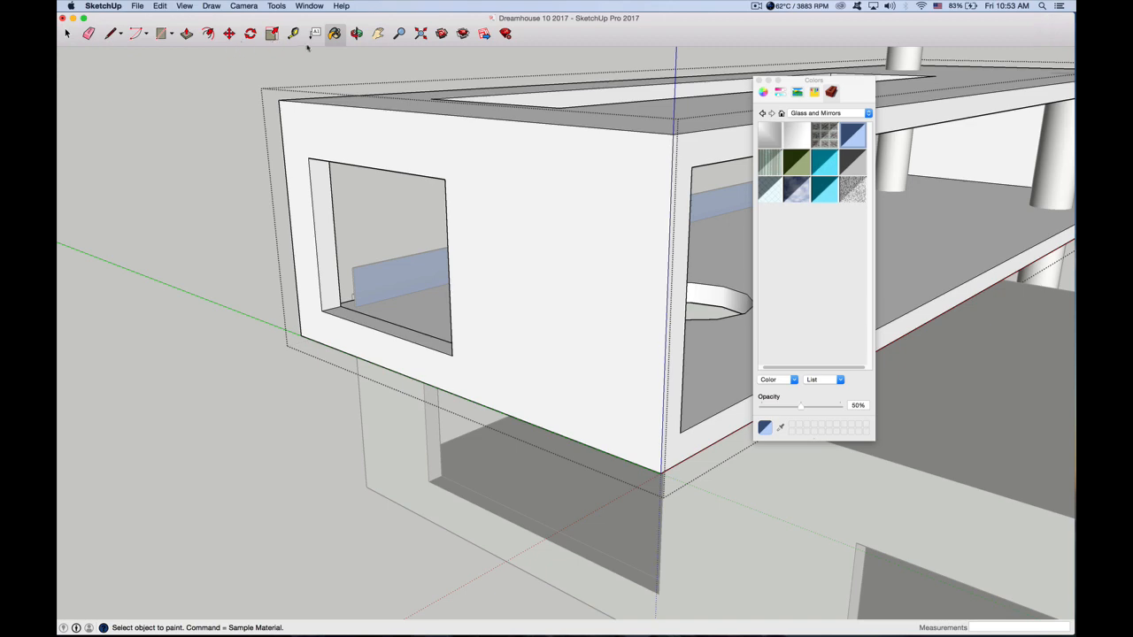
pyautogui.click(355, 33)
pyautogui.moveTo(619, 171); pyautogui.dragTo(414, 149)
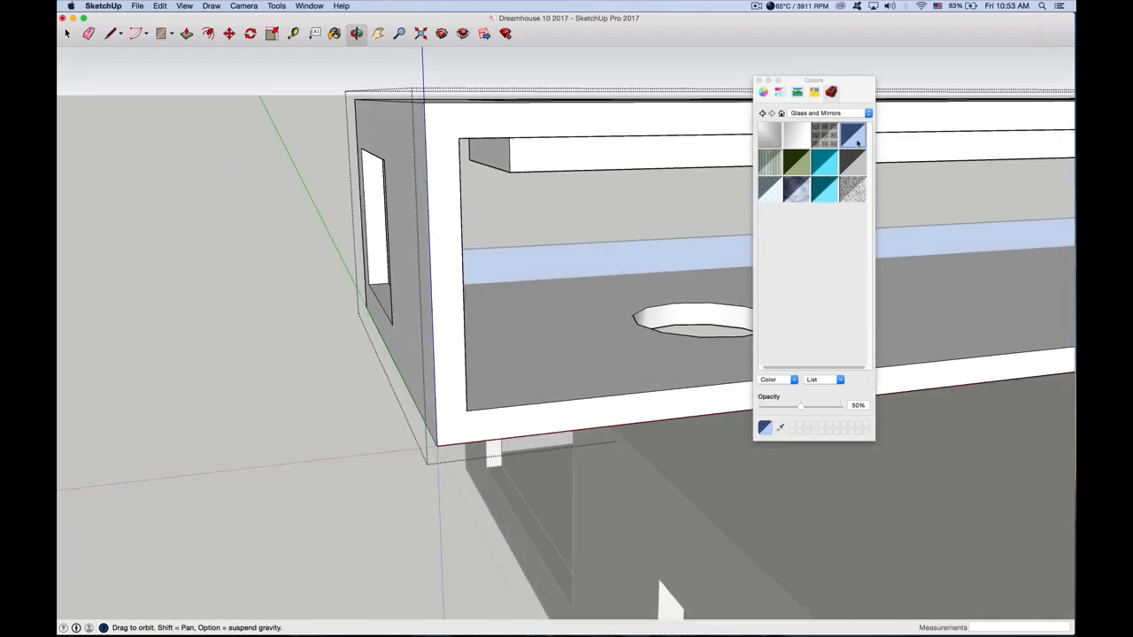
pyautogui.click(824, 135)
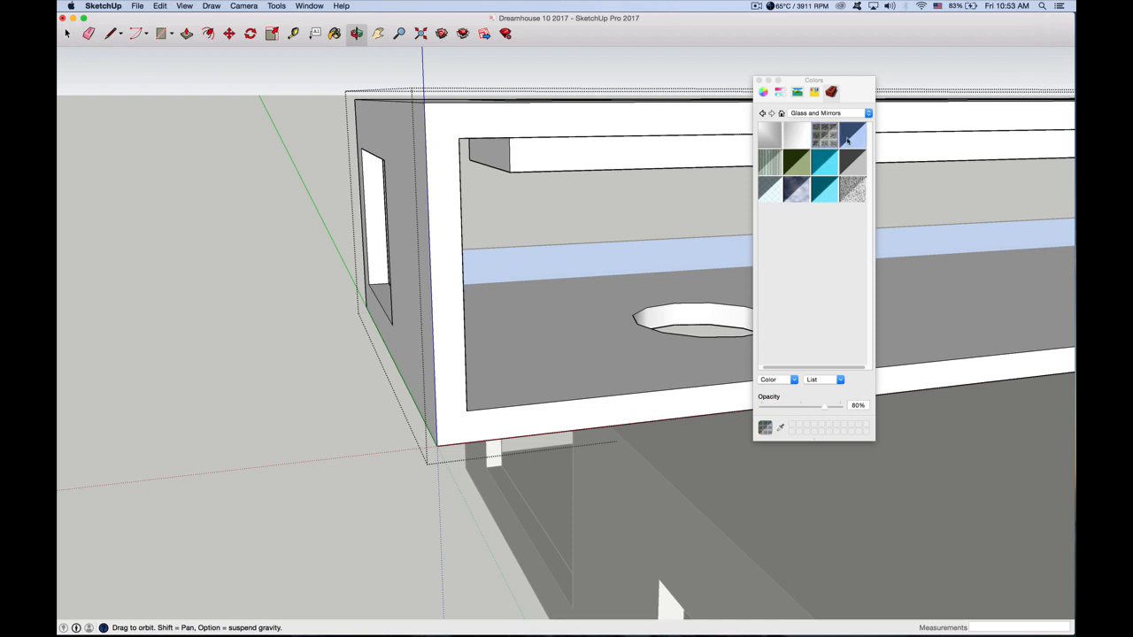
pyautogui.click(852, 135)
pyautogui.click(670, 153)
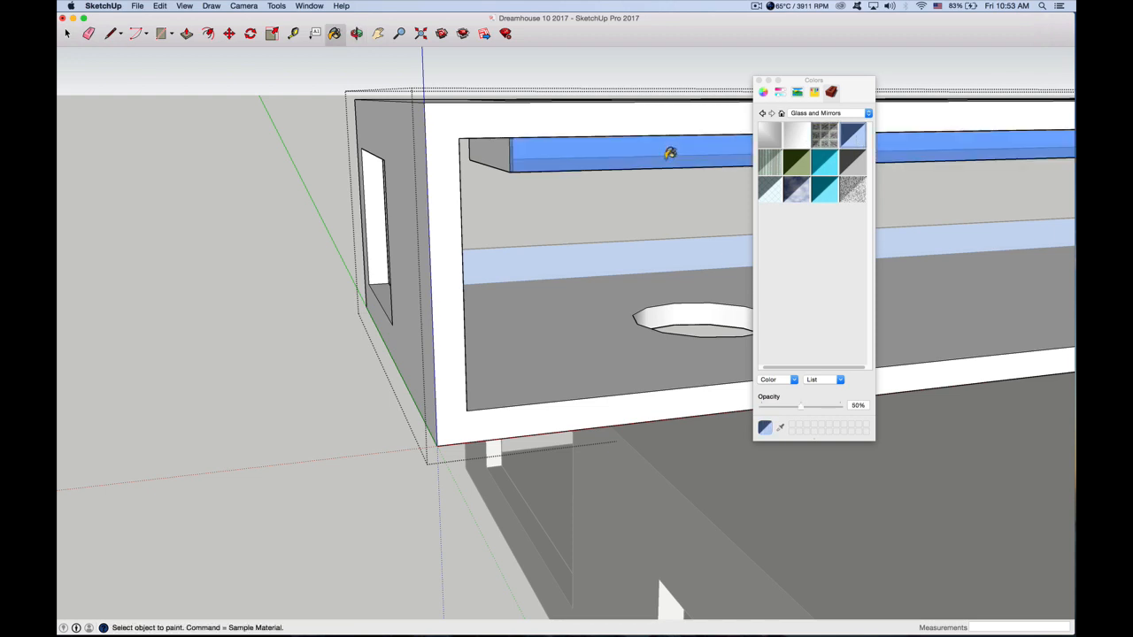
pyautogui.click(486, 152)
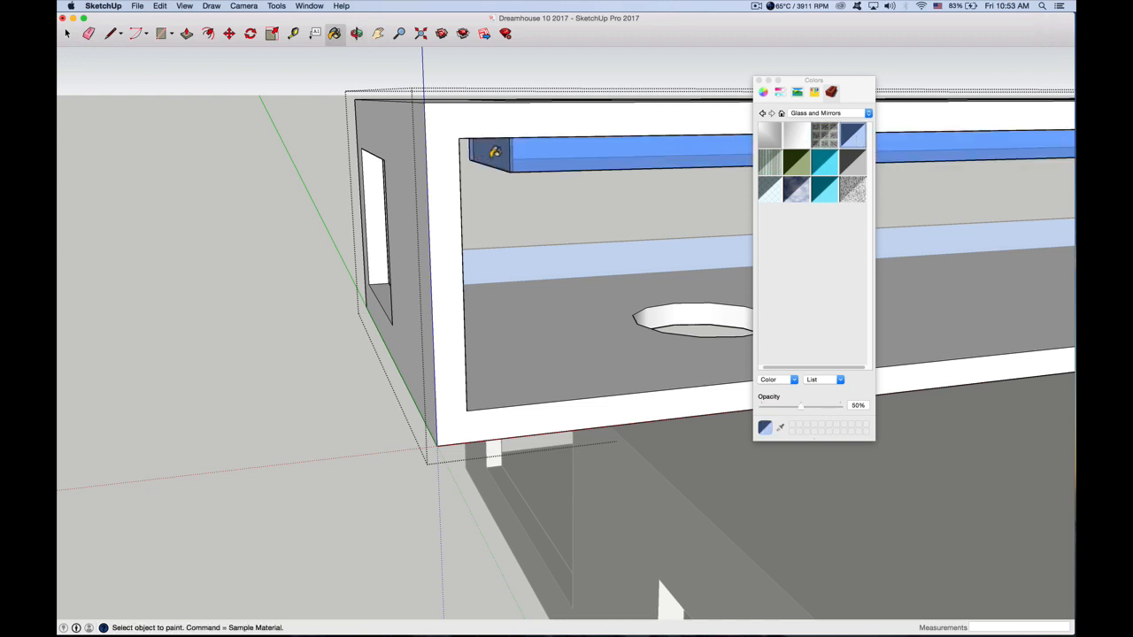
pyautogui.click(356, 32)
pyautogui.moveTo(430, 144); pyautogui.dragTo(381, 233)
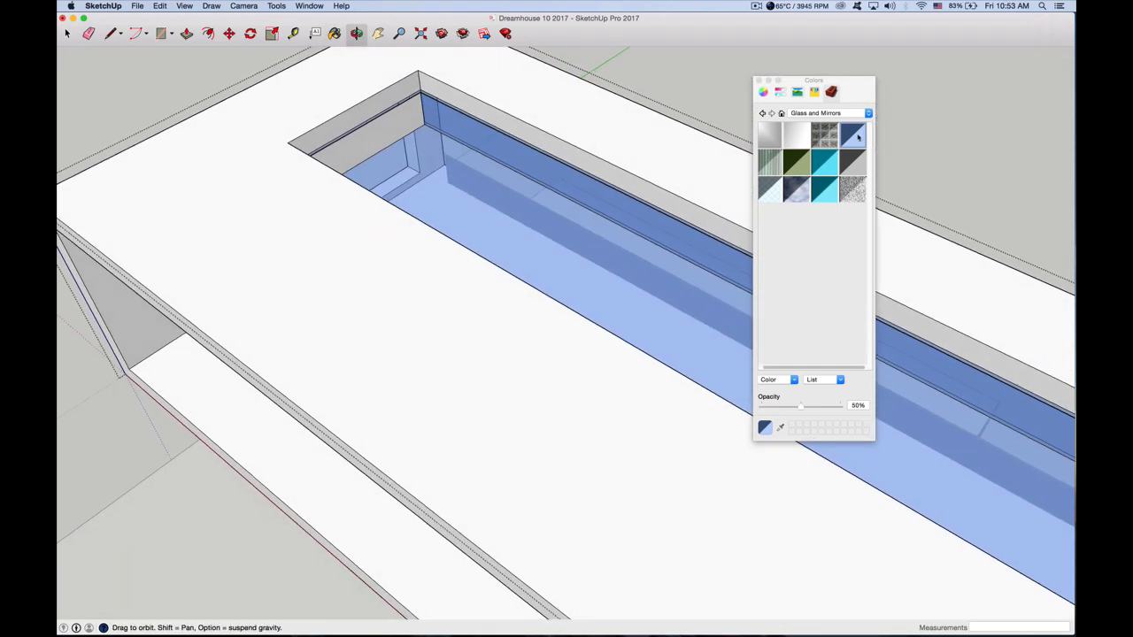
# Paint the remaining unpainted end wall inside the roof recess with Translucent Glass Blue
pyautogui.press('b')
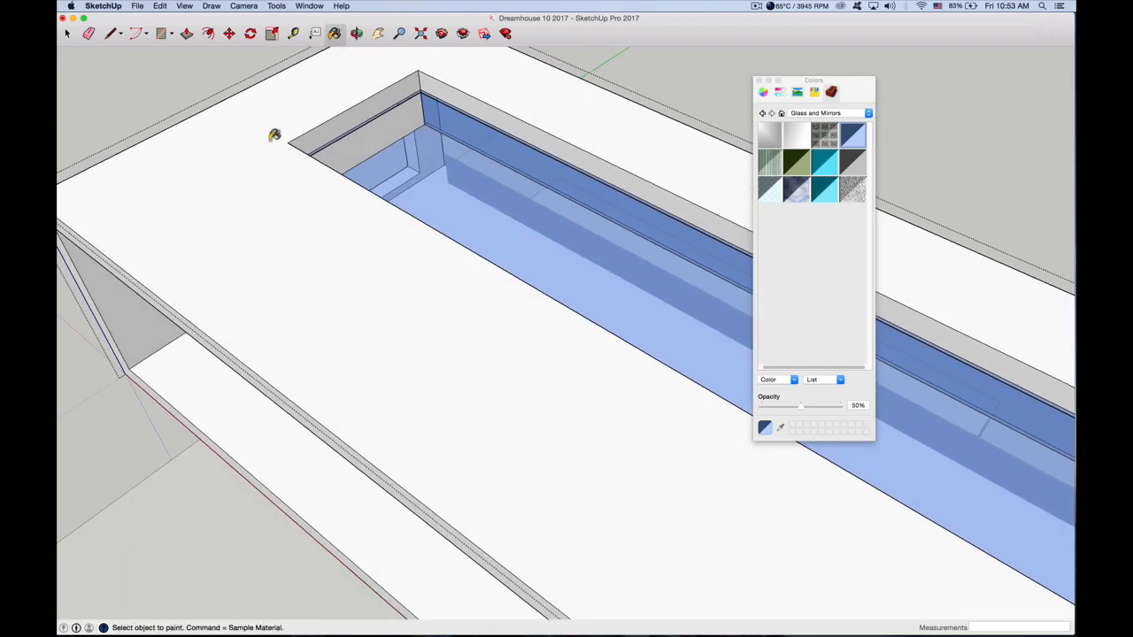
pyautogui.click(390, 130)
pyautogui.click(67, 33)
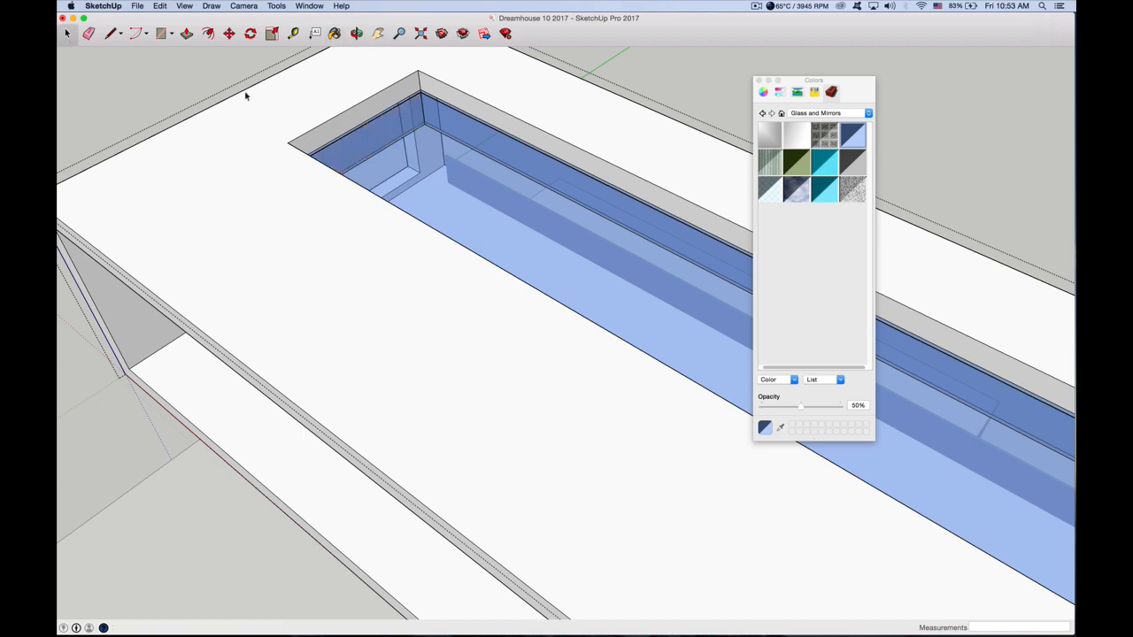
pyautogui.press('b')
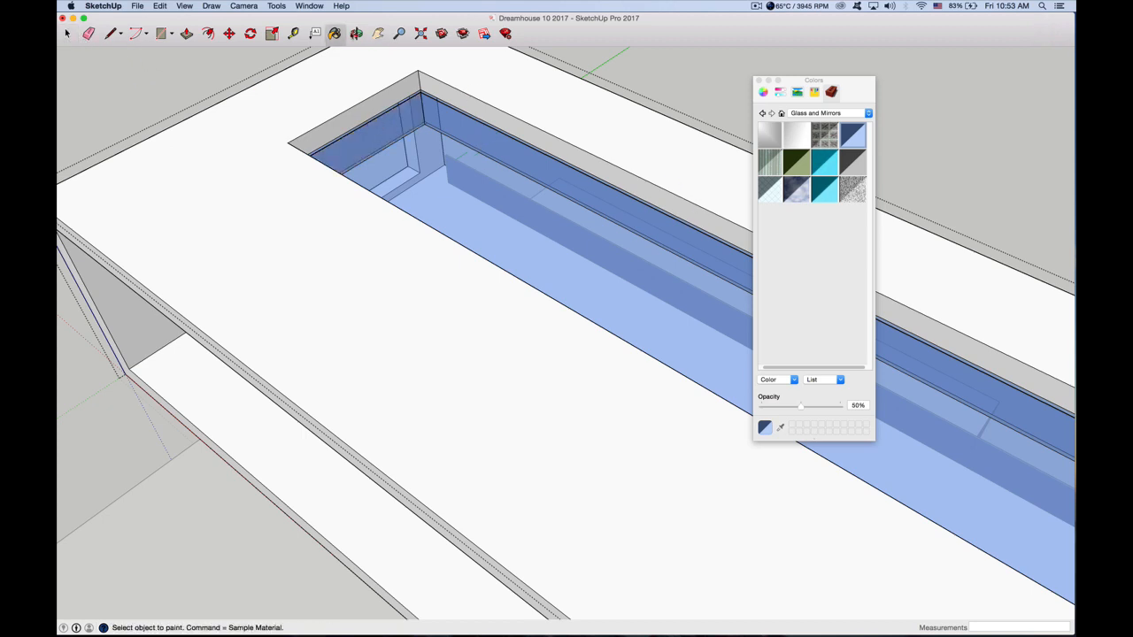
# Push/Pull the long glass bottom face of the roof recess by about 11 15/16"
pyautogui.press('o')
pyautogui.moveTo(442, 177)
pyautogui.mouseDown()
pyautogui.moveTo(637, 236)
pyautogui.moveTo(435, 228)
pyautogui.moveTo(672, 168)
pyautogui.moveTo(708, 131)
pyautogui.moveTo(566, 172)
pyautogui.moveTo(594, 146)
pyautogui.moveTo(675, 189)
pyautogui.moveTo(505, 124)
pyautogui.moveTo(558, 185)
pyautogui.moveTo(509, 187)
pyautogui.mouseUp()
pyautogui.click(67, 34)
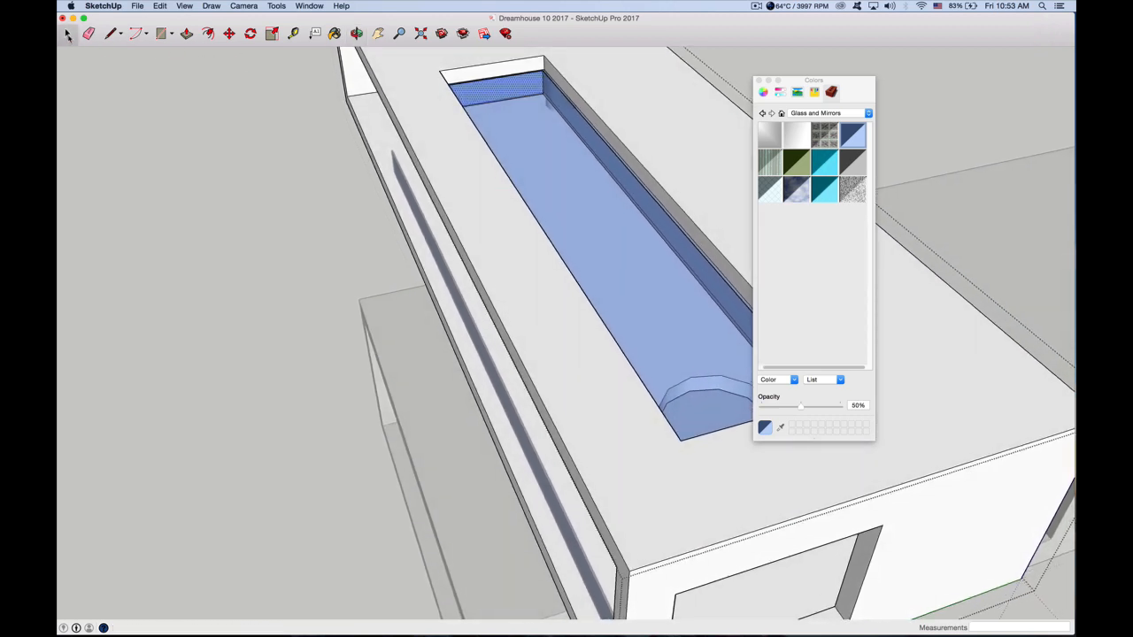
pyautogui.click(186, 34)
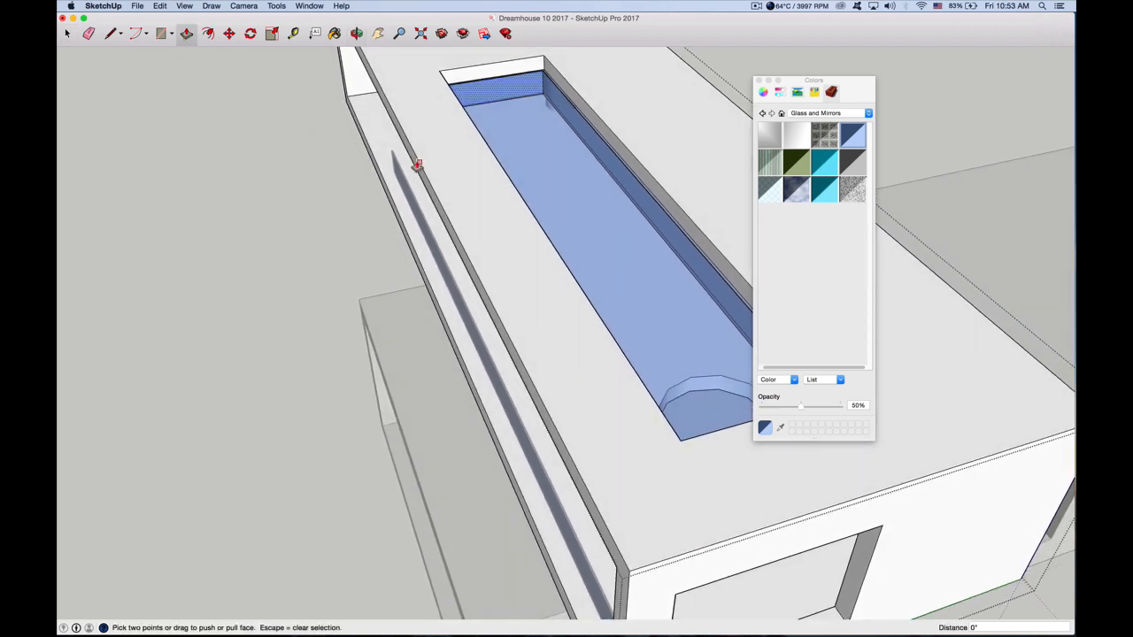
pyautogui.press('space')
pyautogui.click(530, 151)
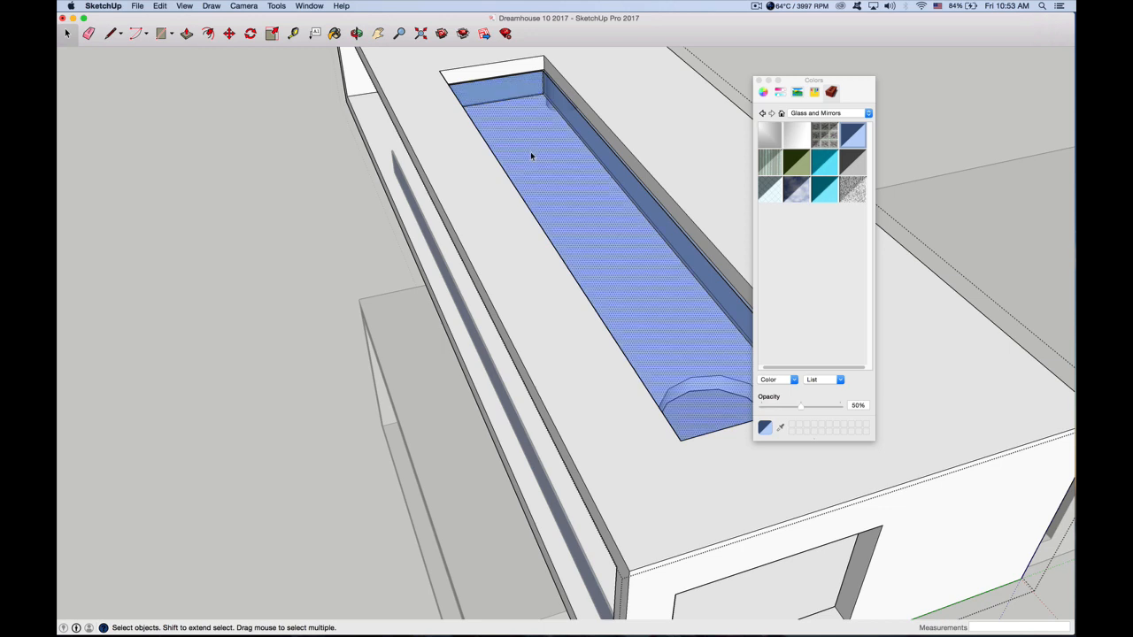
pyautogui.click(188, 35)
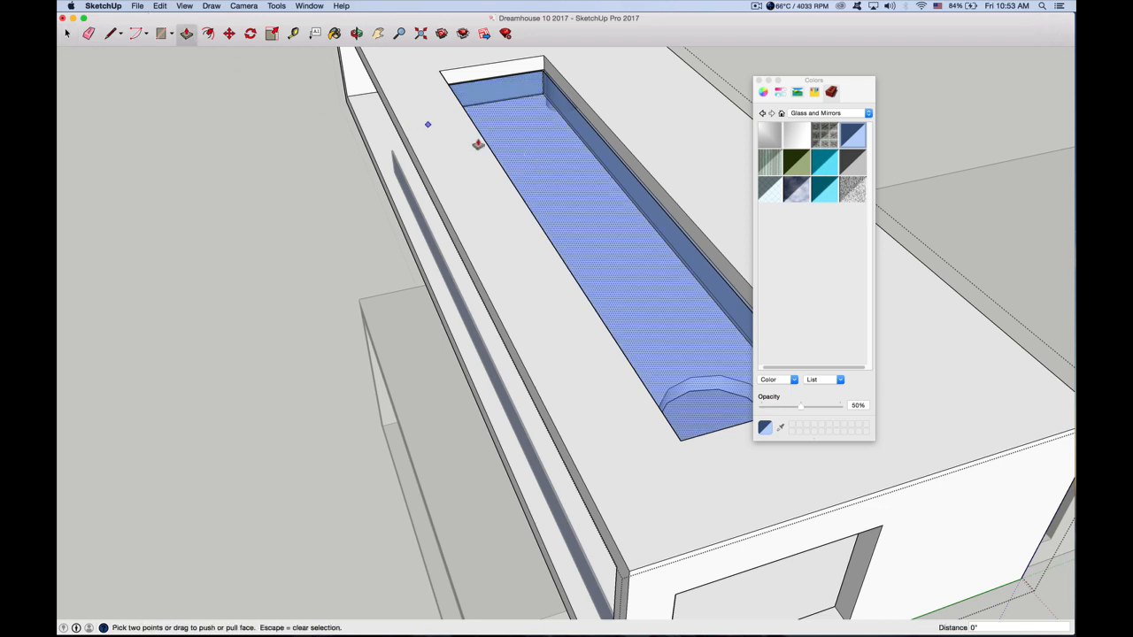
pyautogui.moveTo(529, 157); pyautogui.dragTo(531, 138)
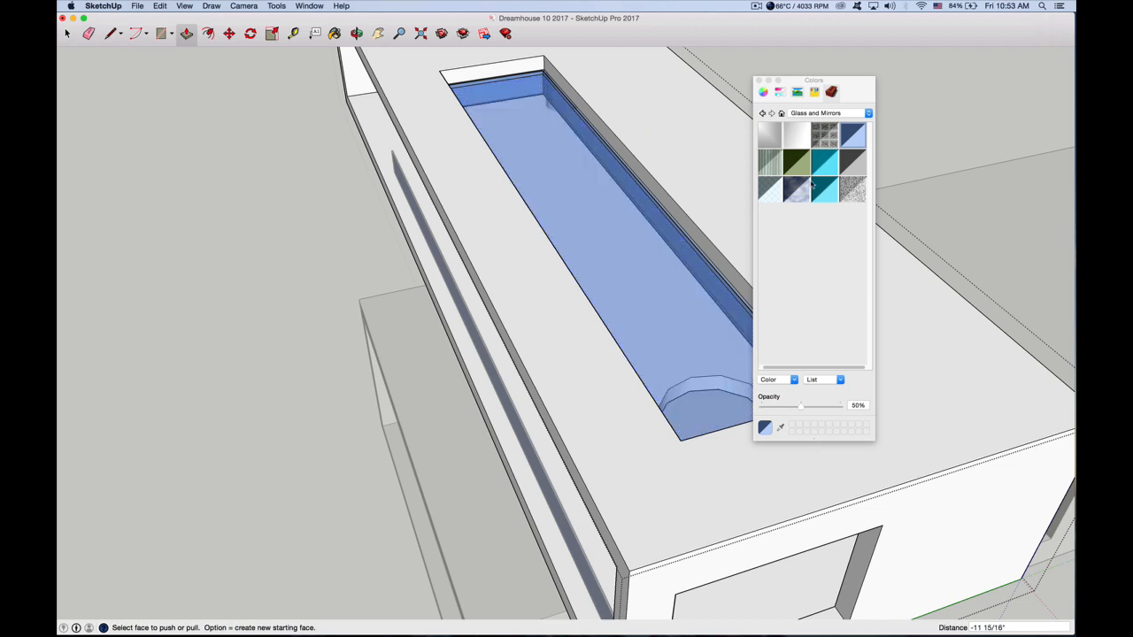
# Paint the recess's long horizontal face with the semi-transparent teal pool water material from the Water collection
pyautogui.click(818, 113)
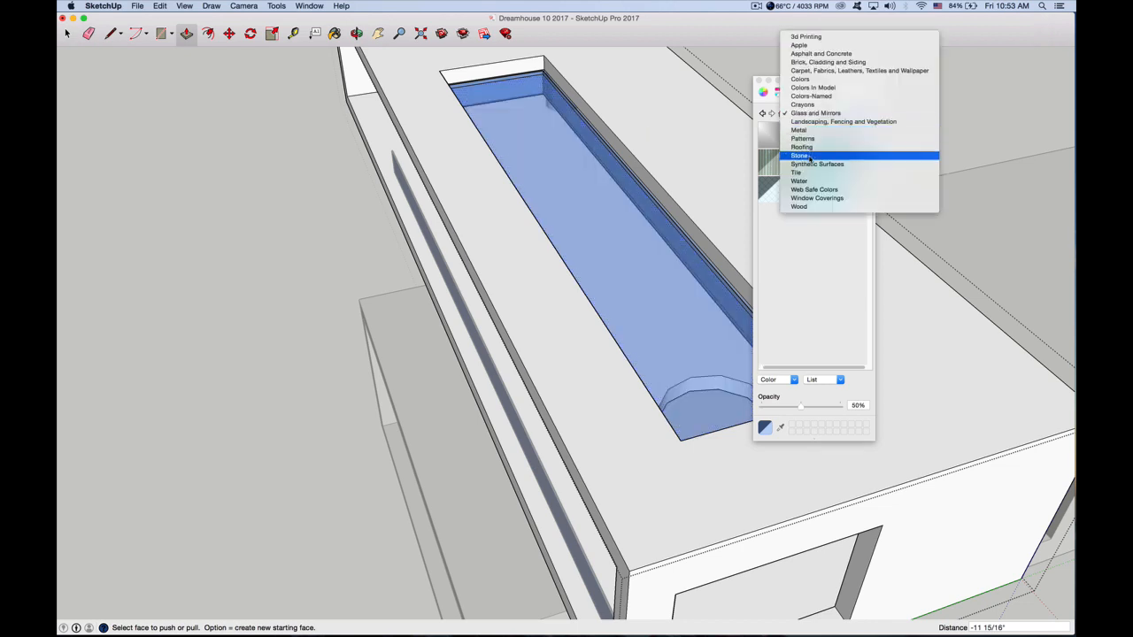
pyautogui.click(804, 181)
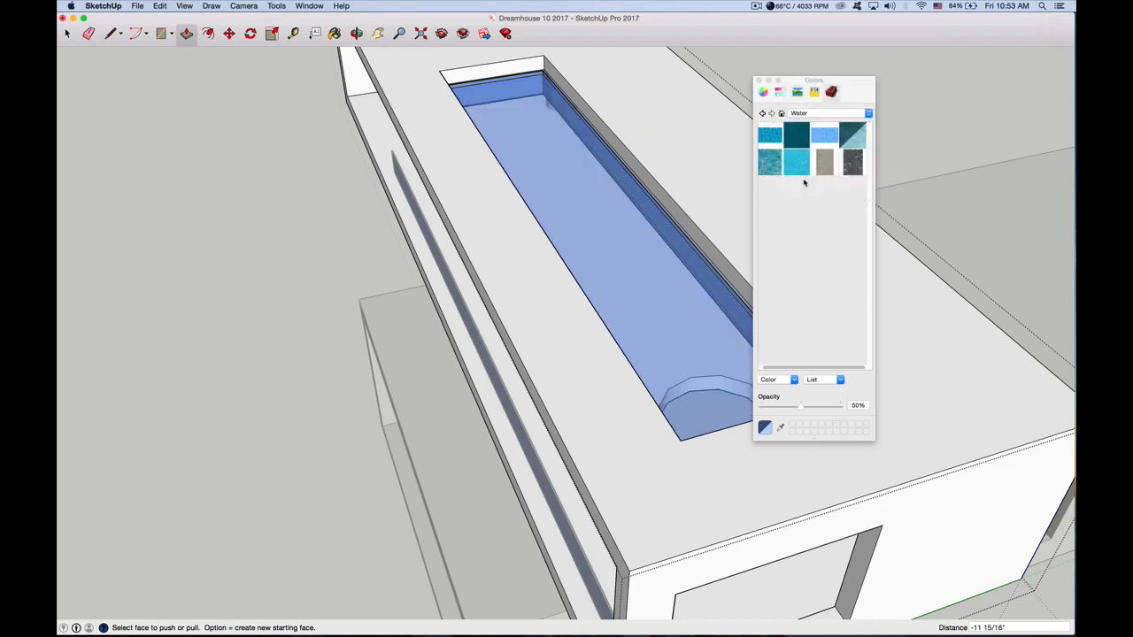
pyautogui.click(854, 144)
pyautogui.click(611, 248)
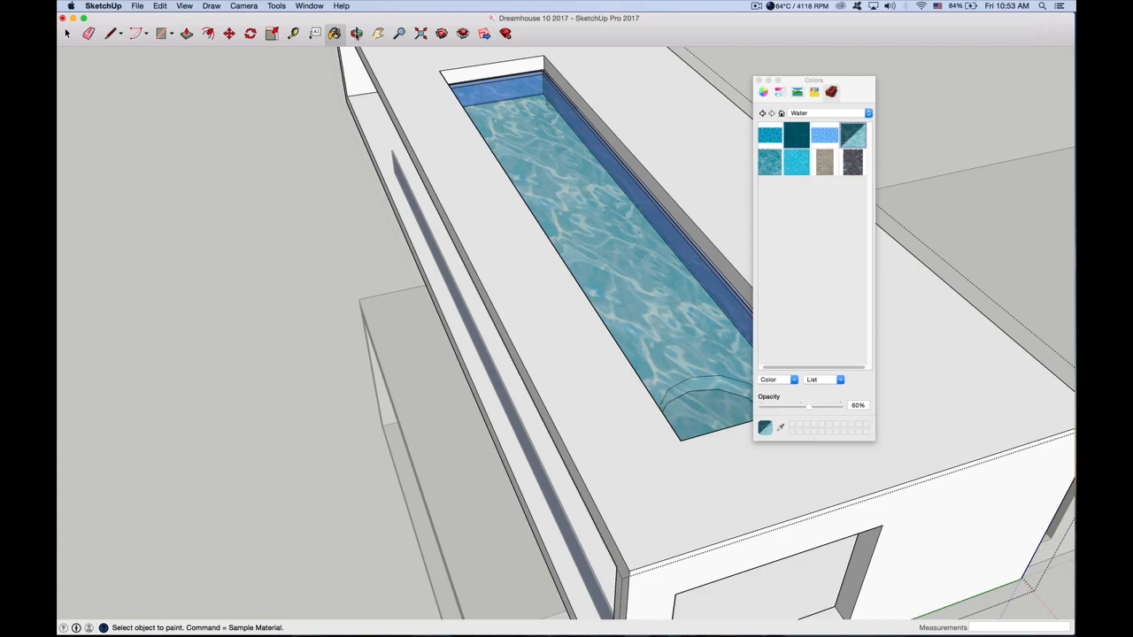
# Finish editing the upper box's group and return to the full model
pyautogui.press('o')
pyautogui.moveTo(553, 269); pyautogui.dragTo(324, 293)
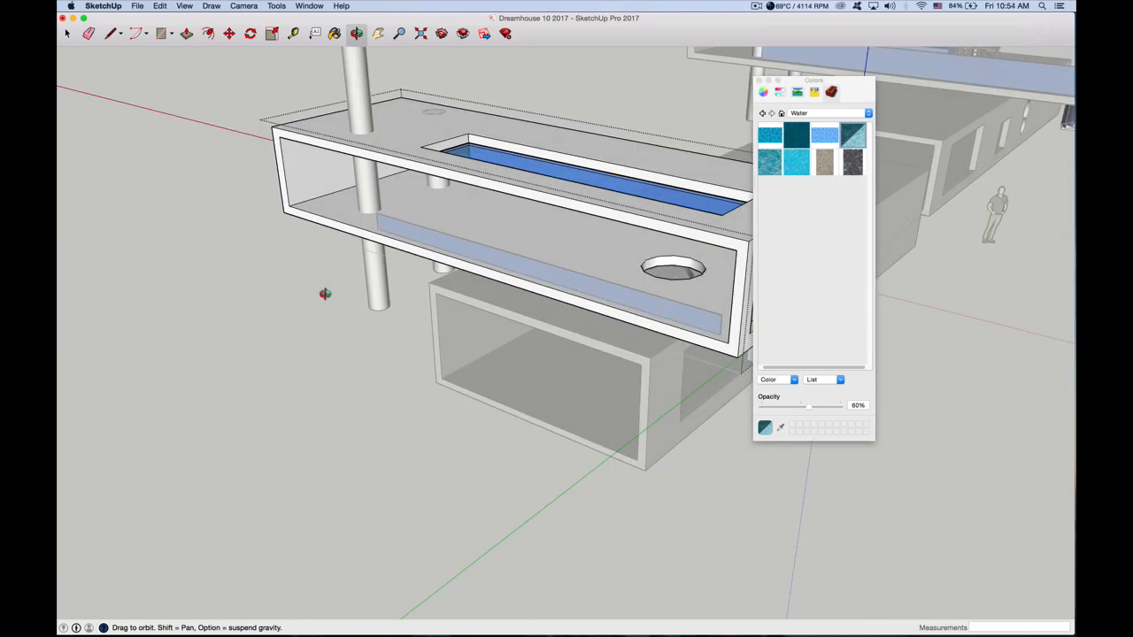
pyautogui.scroll(10, 473, 230)
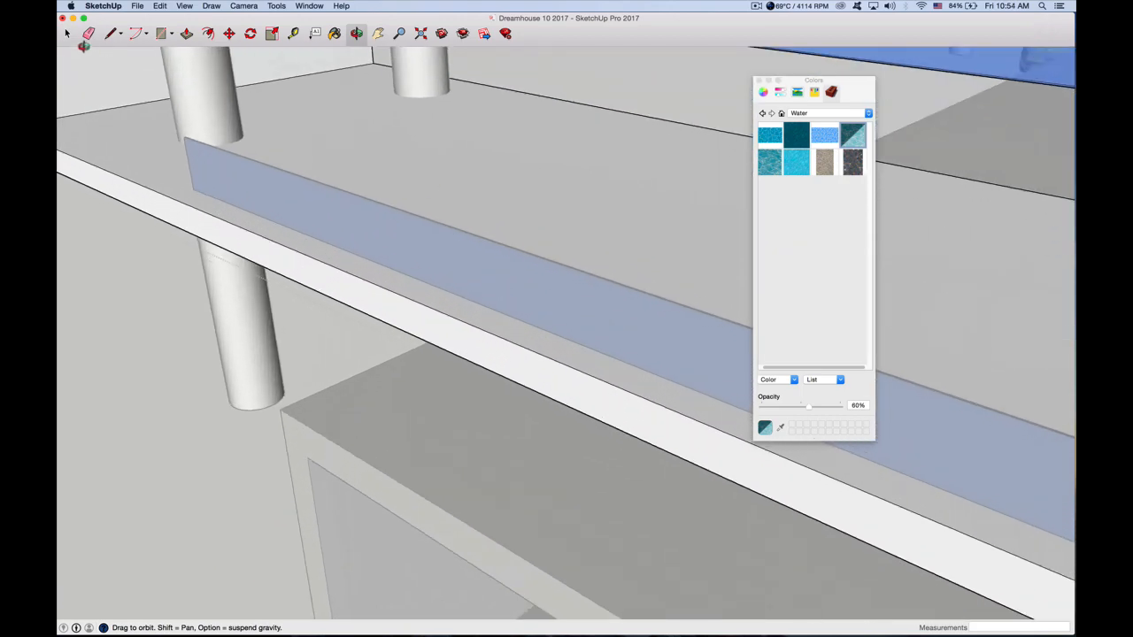
pyautogui.click(66, 33)
pyautogui.click(151, 285)
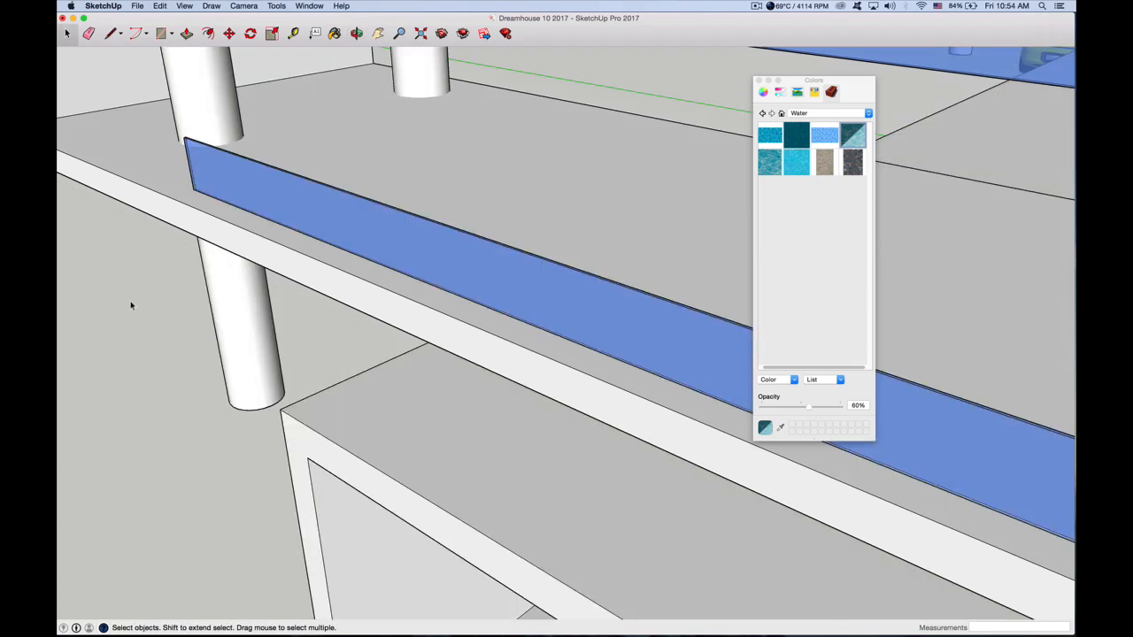
# Draw a square about 10' 7 5/8" per side on the ground behind the house and pull it up about 11' 2 3/4"
pyautogui.scroll(-10, 304, 241)
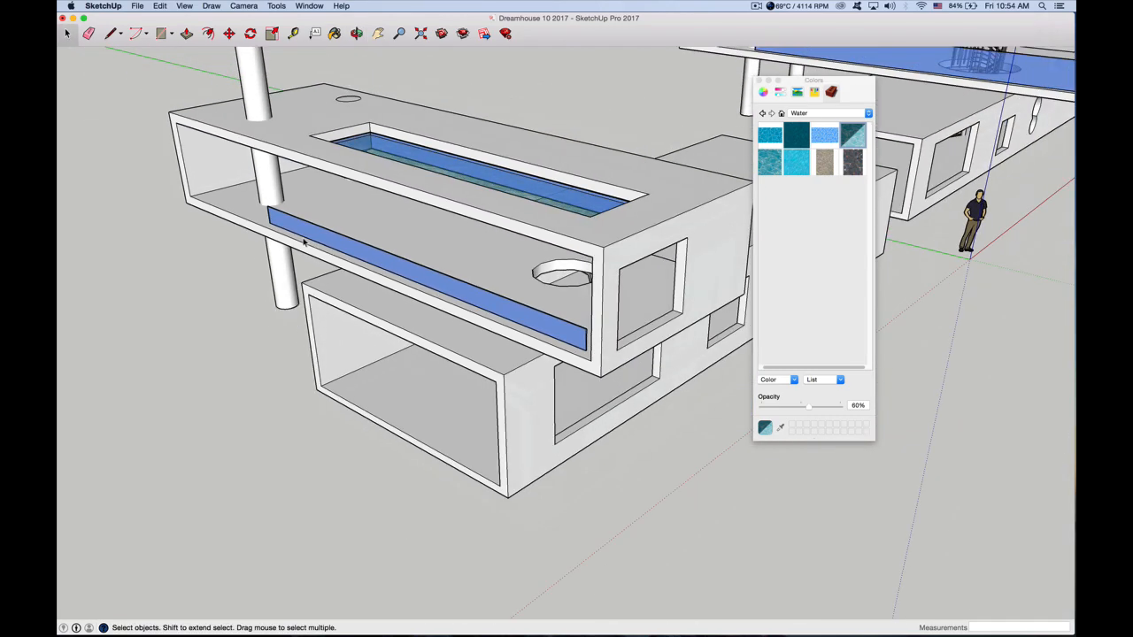
pyautogui.scroll(-3, 304, 241)
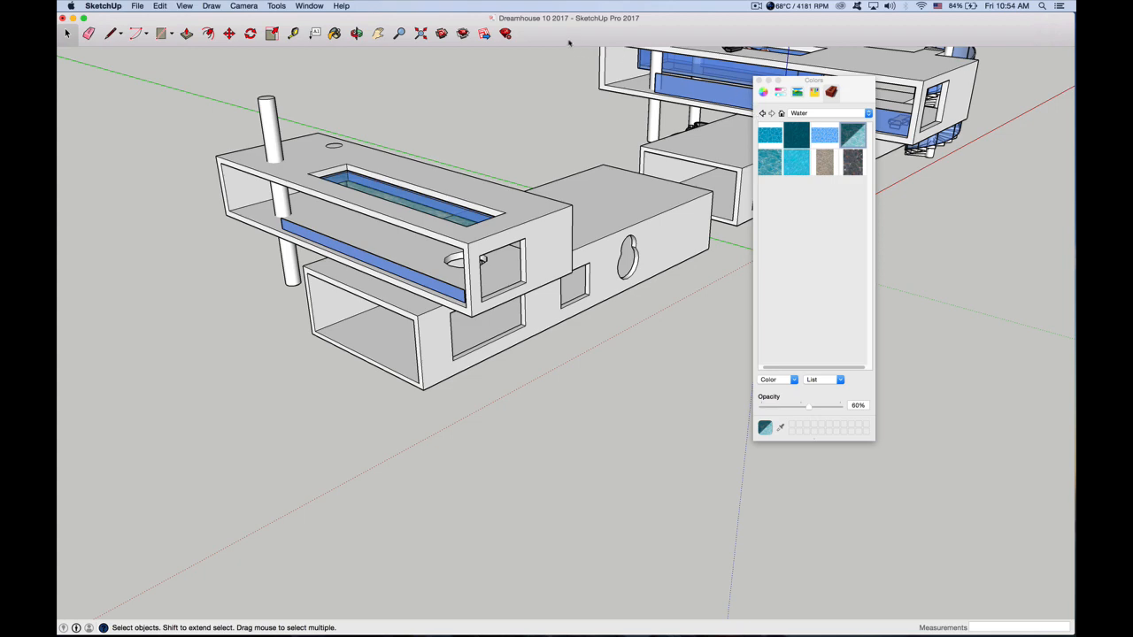
pyautogui.click(377, 34)
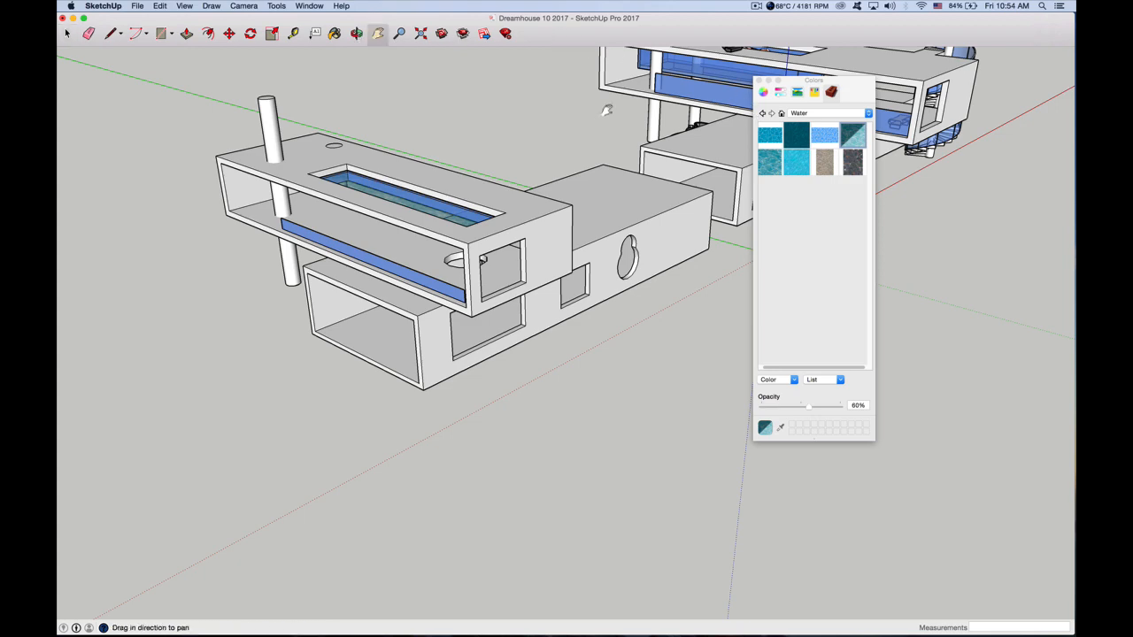
pyautogui.moveTo(546, 164); pyautogui.dragTo(436, 320)
pyautogui.moveTo(504, 253); pyautogui.dragTo(560, 244)
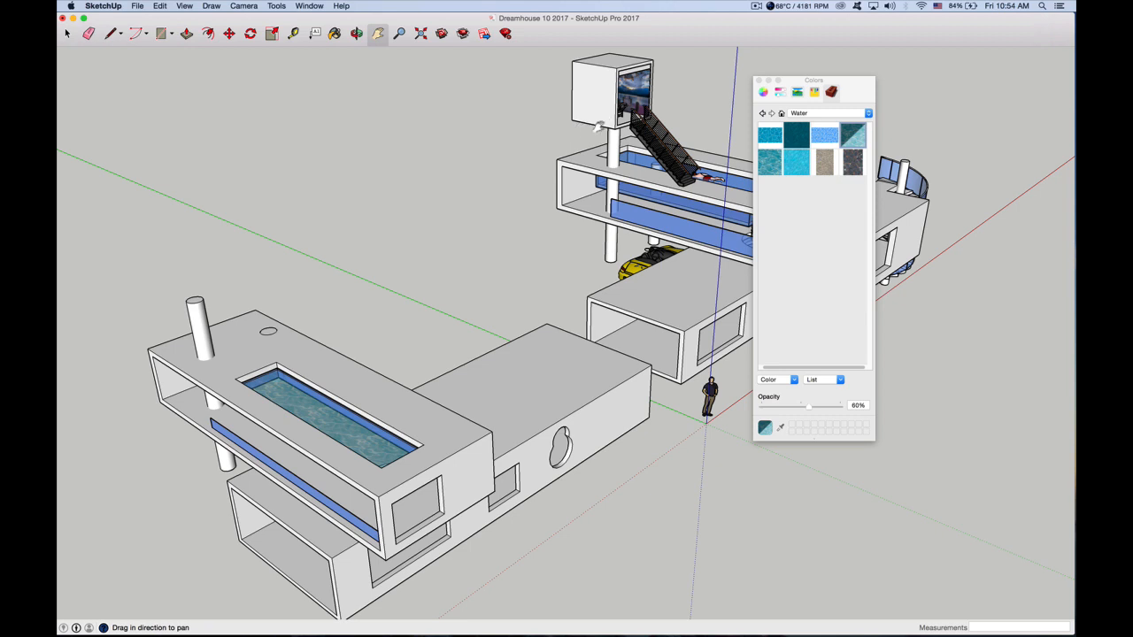
pyautogui.click(164, 34)
pyautogui.click(345, 316)
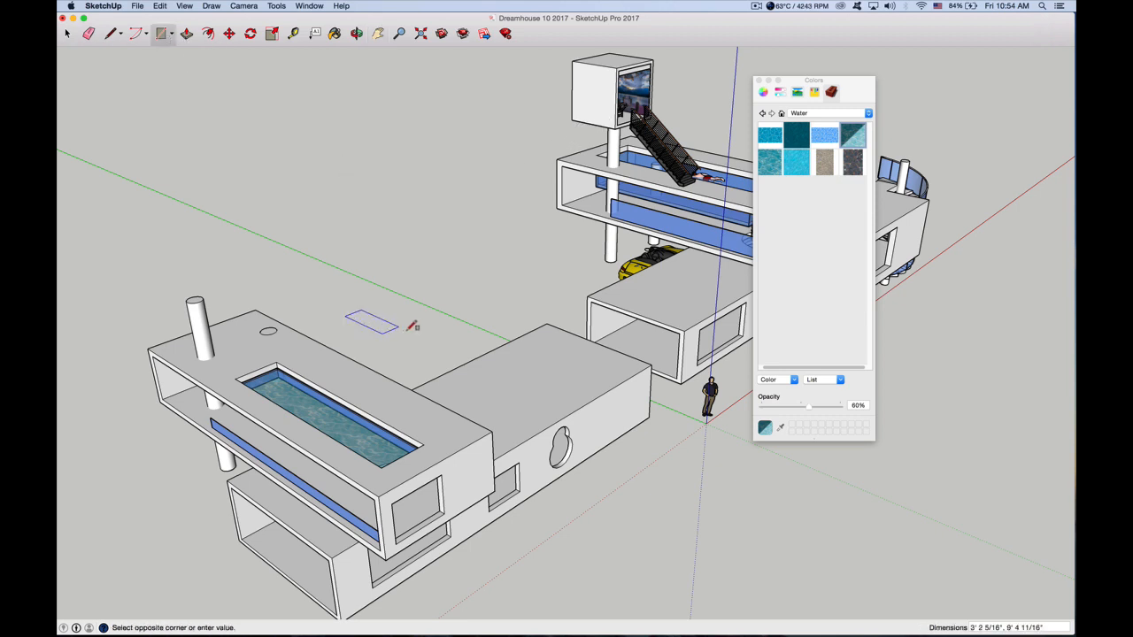
pyautogui.click(439, 314)
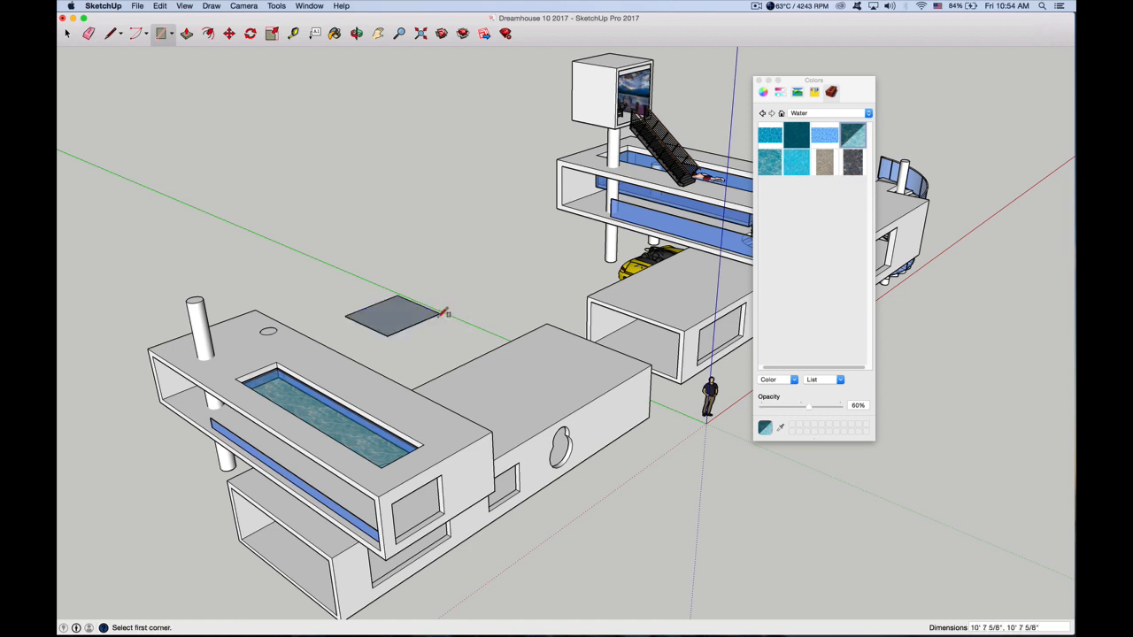
pyautogui.press('p')
pyautogui.moveTo(398, 314); pyautogui.dragTo(400, 248)
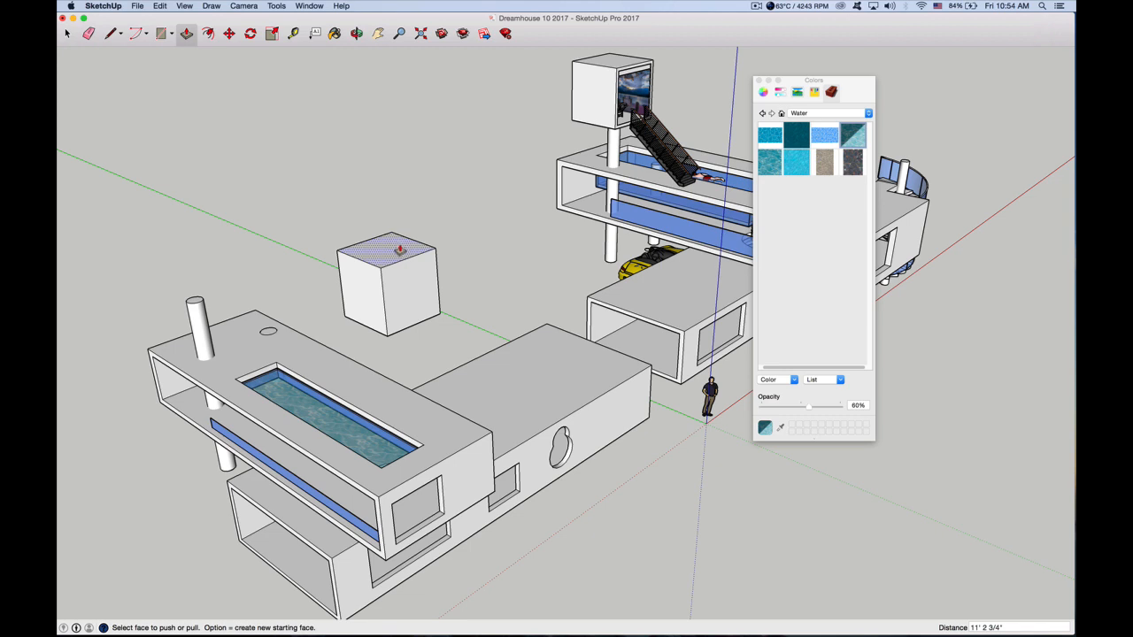
# Draw an inset rectangle about 8' 11 5/8" by 7' 10 3/8" on the new cube's side face
pyautogui.click(162, 35)
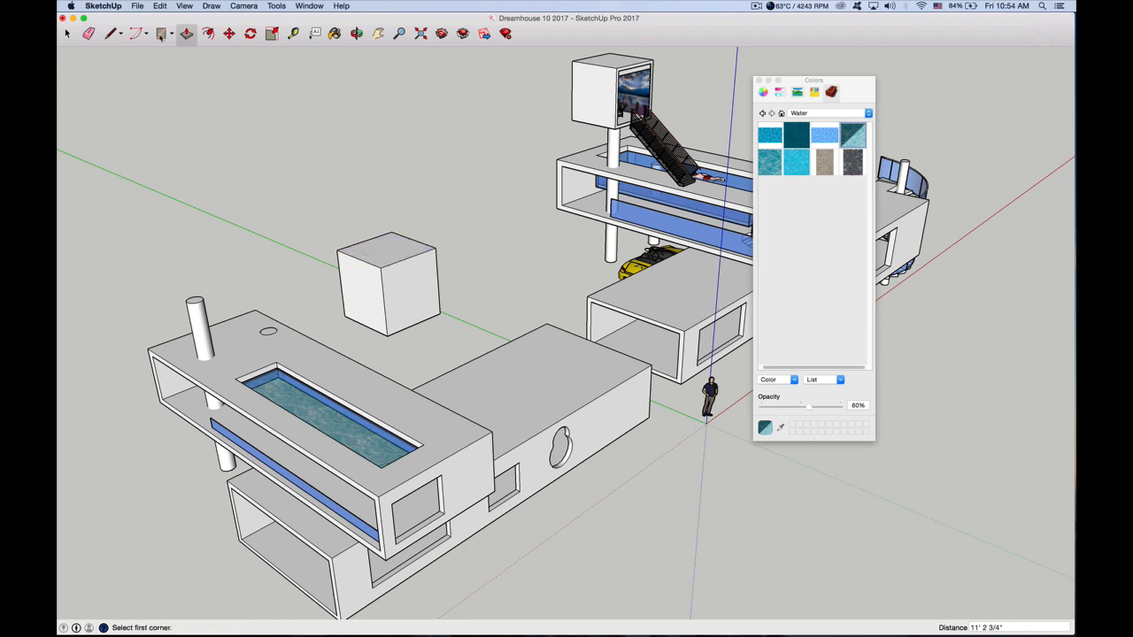
pyautogui.click(390, 270)
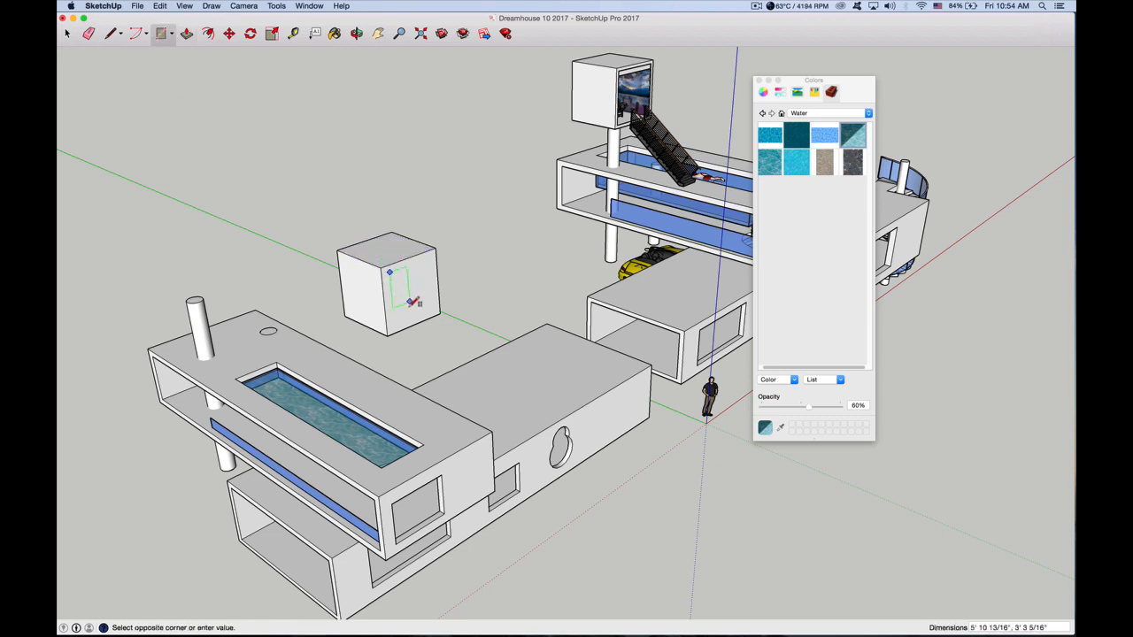
pyautogui.click(435, 310)
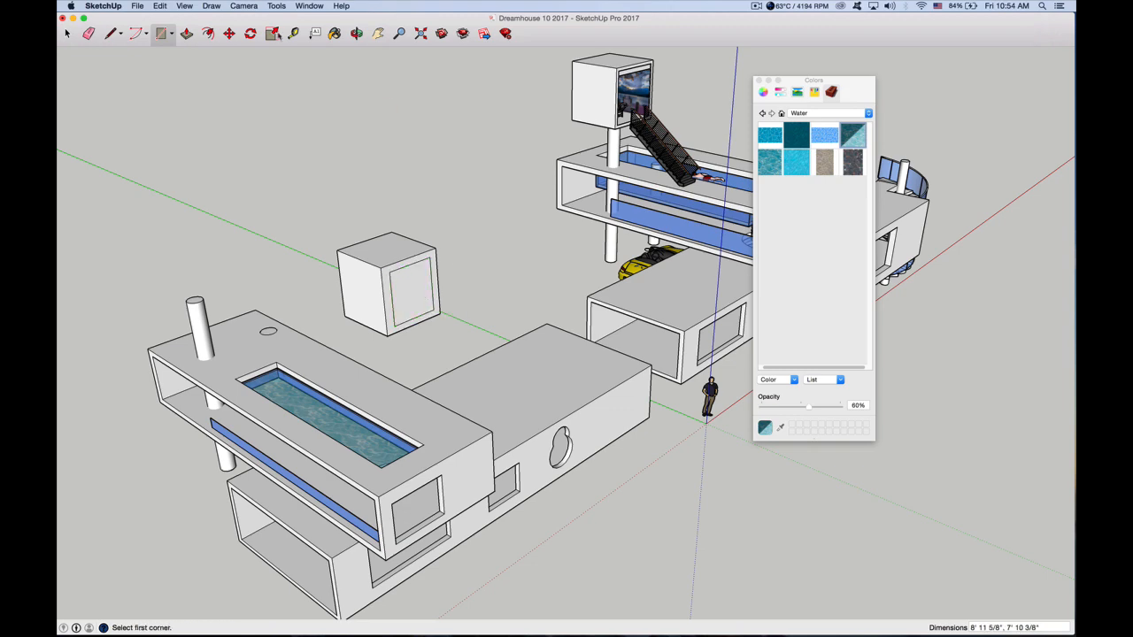
# Hollow out the cube by pushing the inset rectangle deep inside, with a final push of about 4' 3 15/16"
pyautogui.click(187, 34)
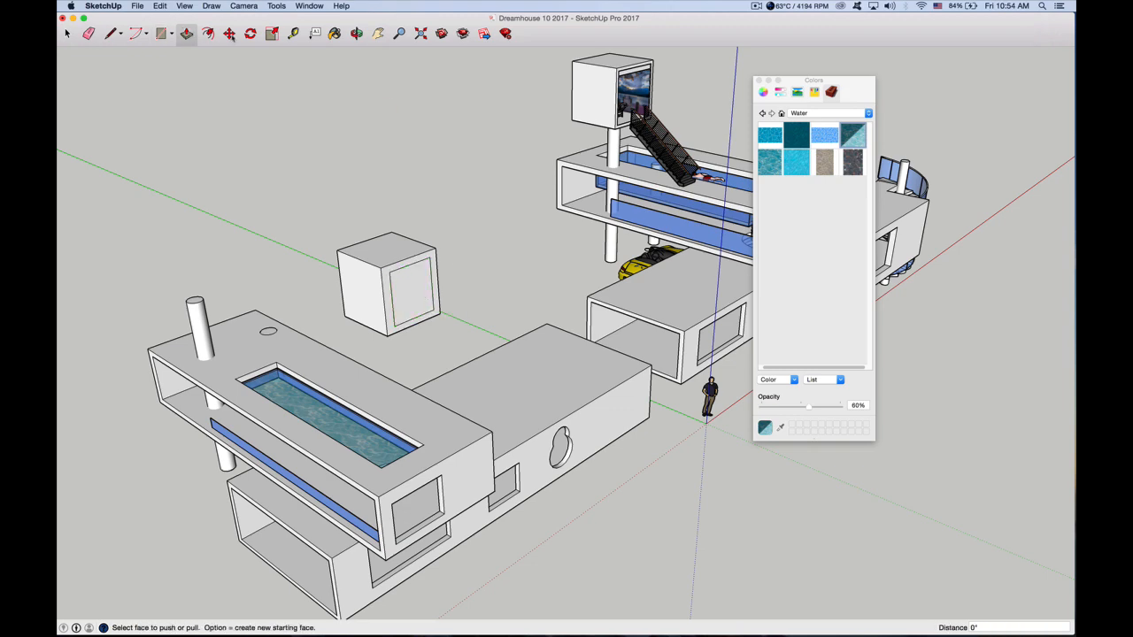
pyautogui.click(356, 32)
pyautogui.moveTo(398, 265); pyautogui.dragTo(300, 229)
pyautogui.press('p')
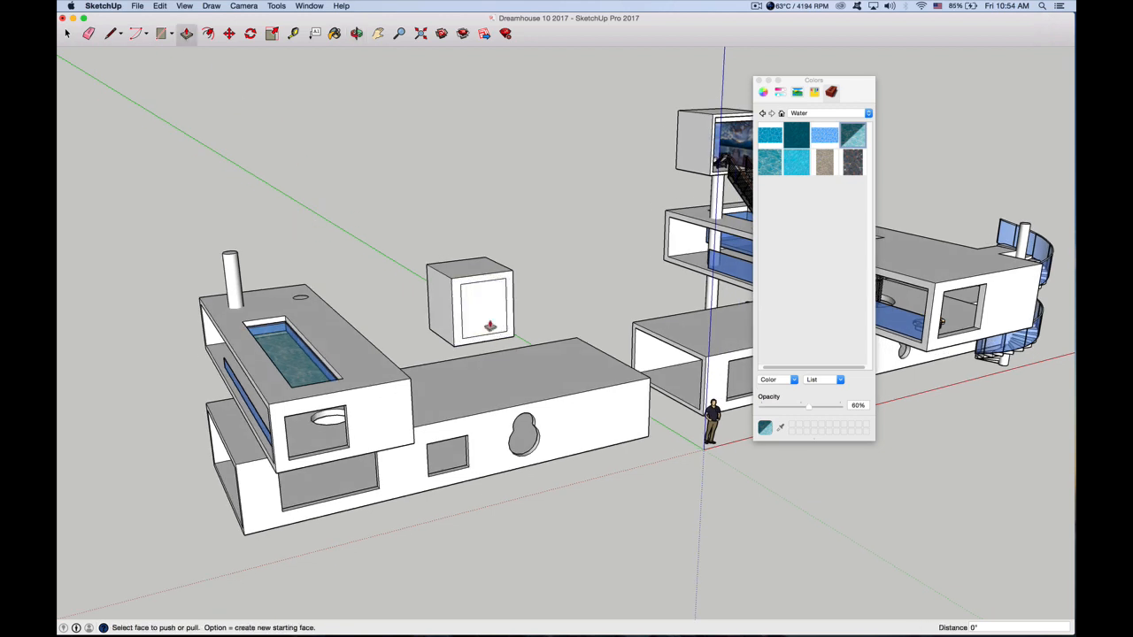
pyautogui.click(479, 316)
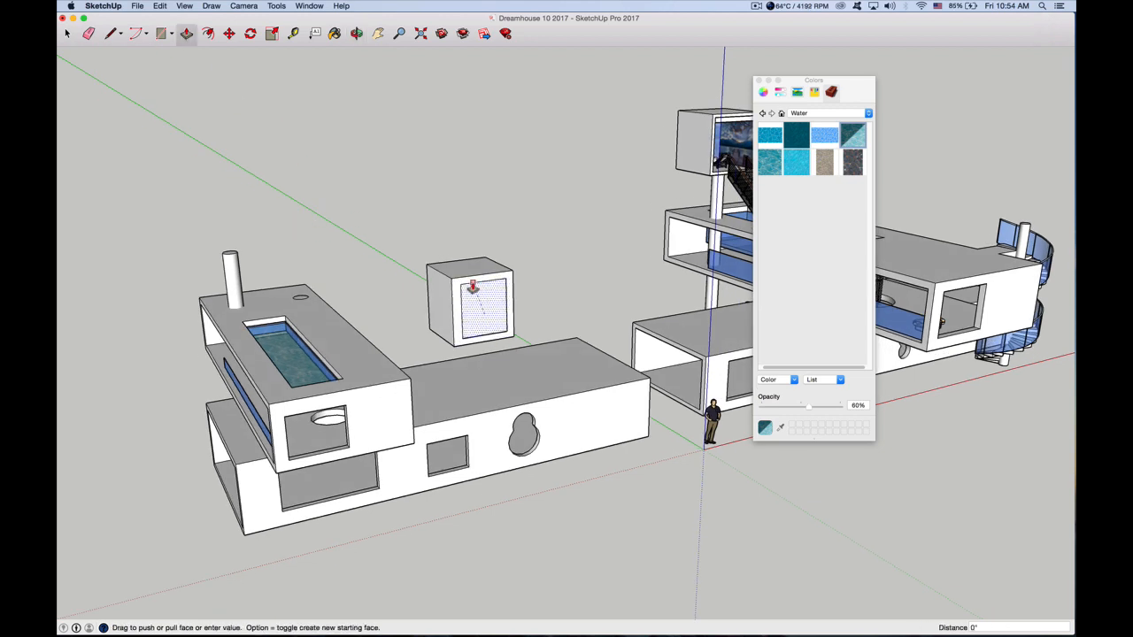
pyautogui.click(474, 302)
pyautogui.click(484, 317)
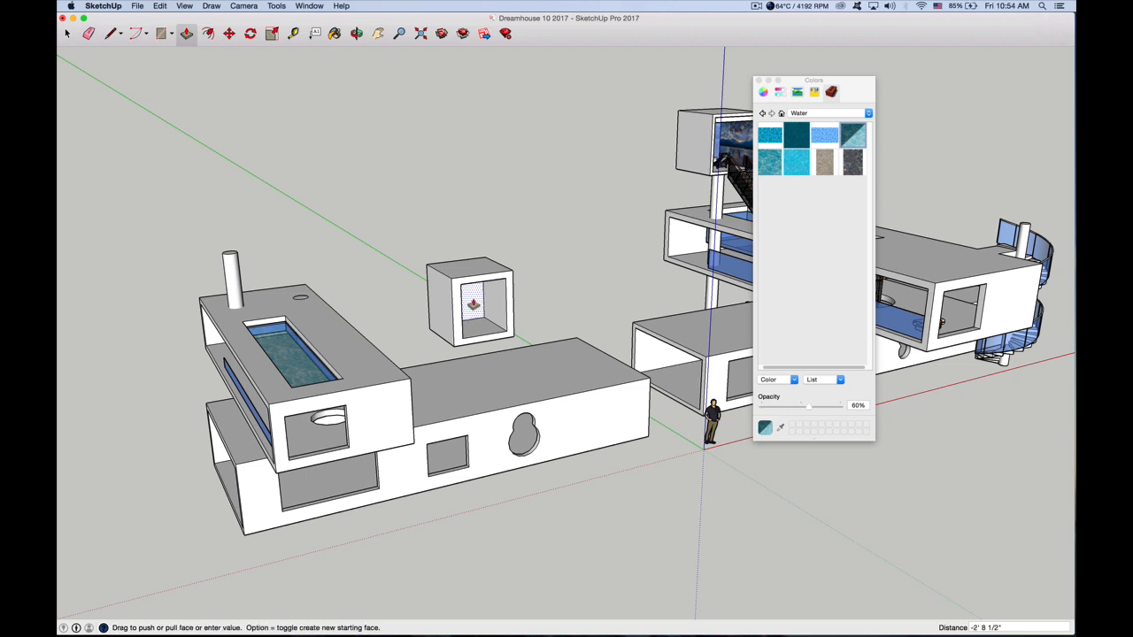
pyautogui.click(472, 295)
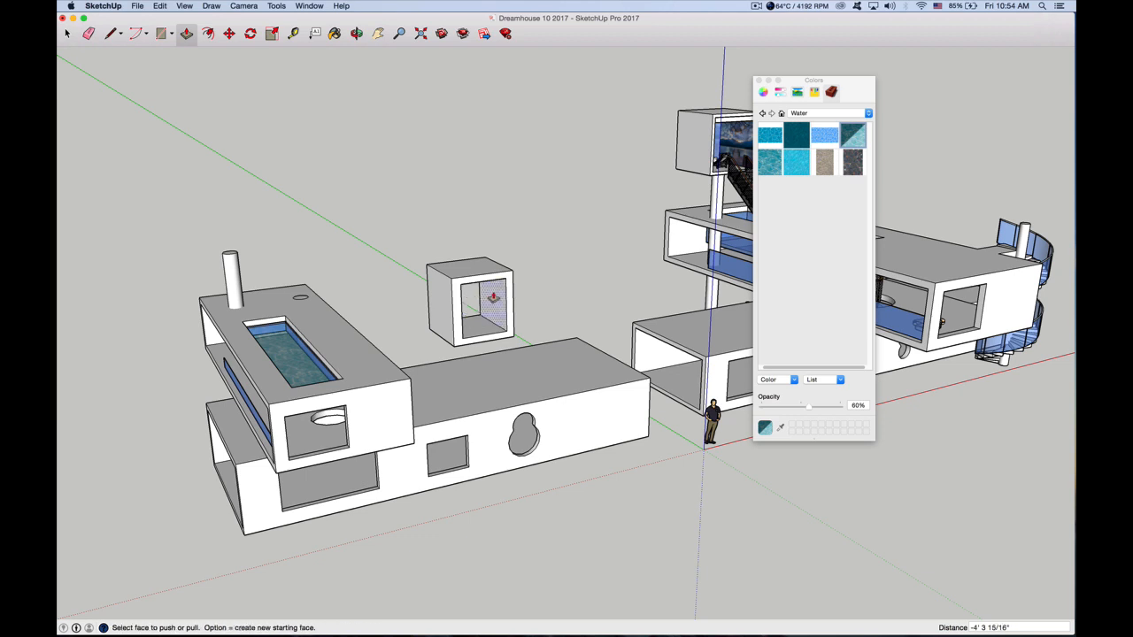
# Thin the hollow cube's inner side wall by about 5 15/16" and its inner floor by about 4 1/2"
pyautogui.click(492, 296)
pyautogui.click(495, 297)
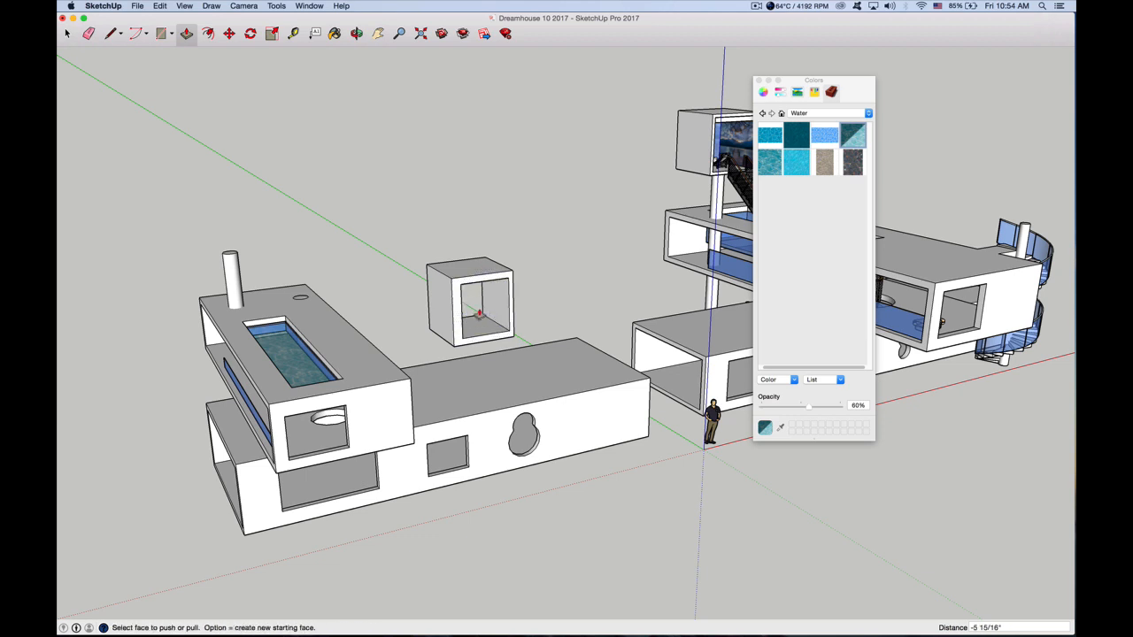
pyautogui.click(478, 324)
pyautogui.click(476, 328)
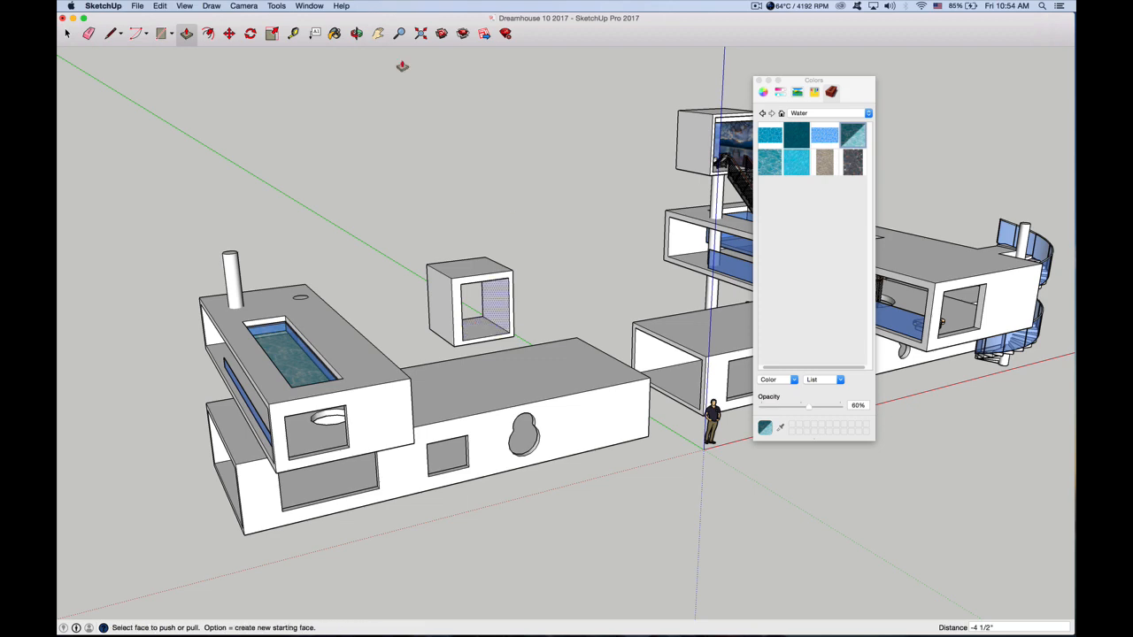
# Push the opposite inner side wall of the hollow cube outward about 9" to thin it
pyautogui.click(356, 33)
pyautogui.moveTo(496, 307); pyautogui.dragTo(353, 280)
pyautogui.click(187, 36)
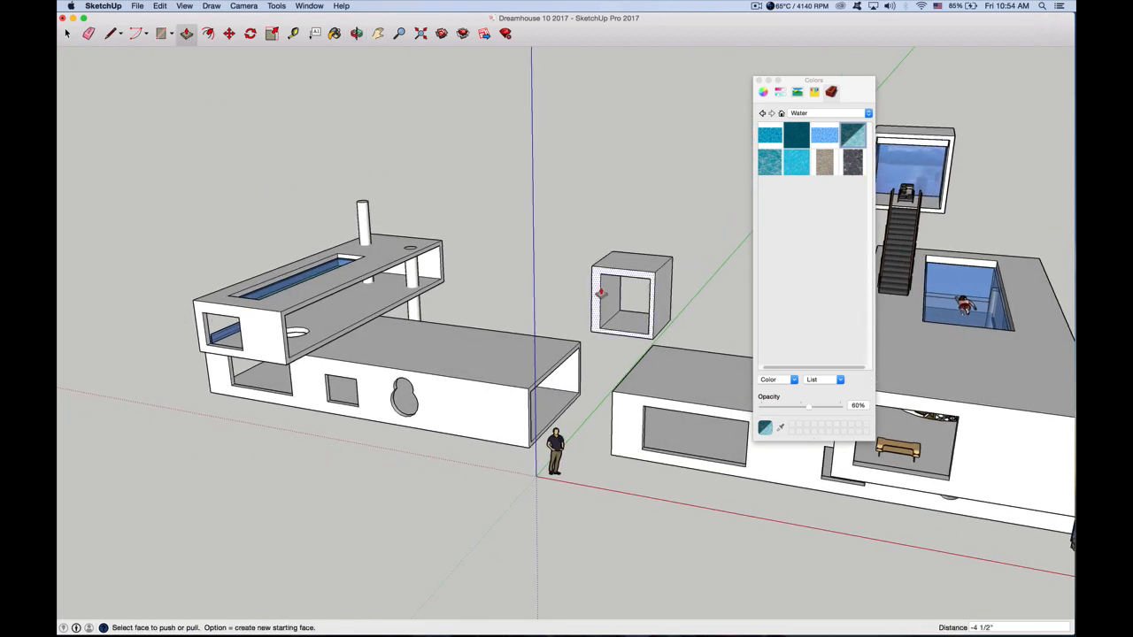
pyautogui.click(607, 297)
pyautogui.click(603, 297)
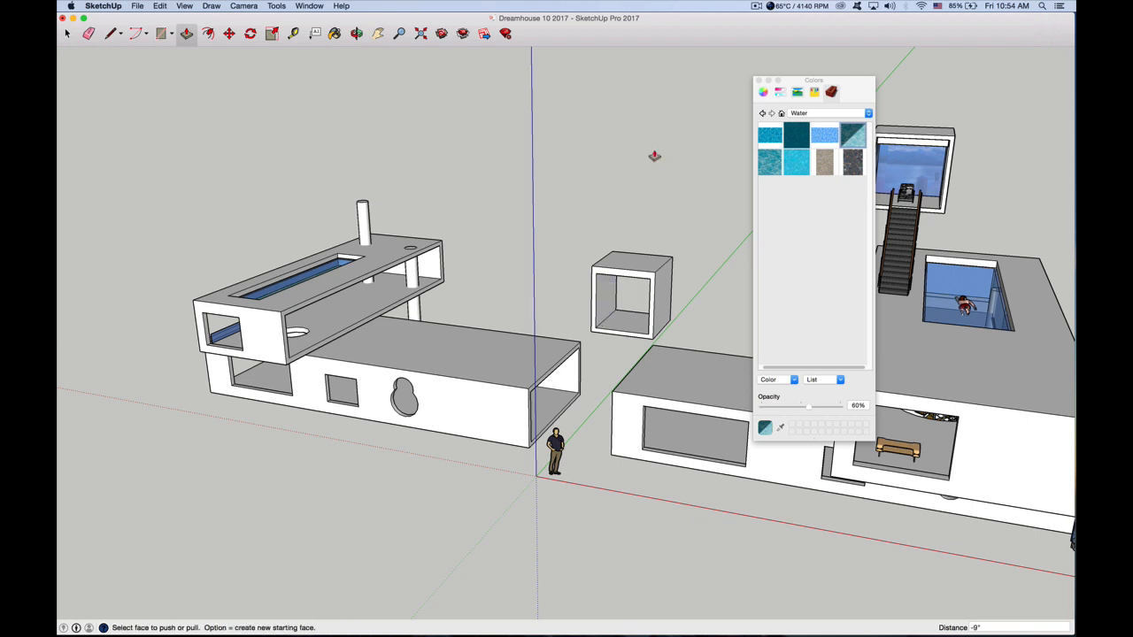
pyautogui.press('space')
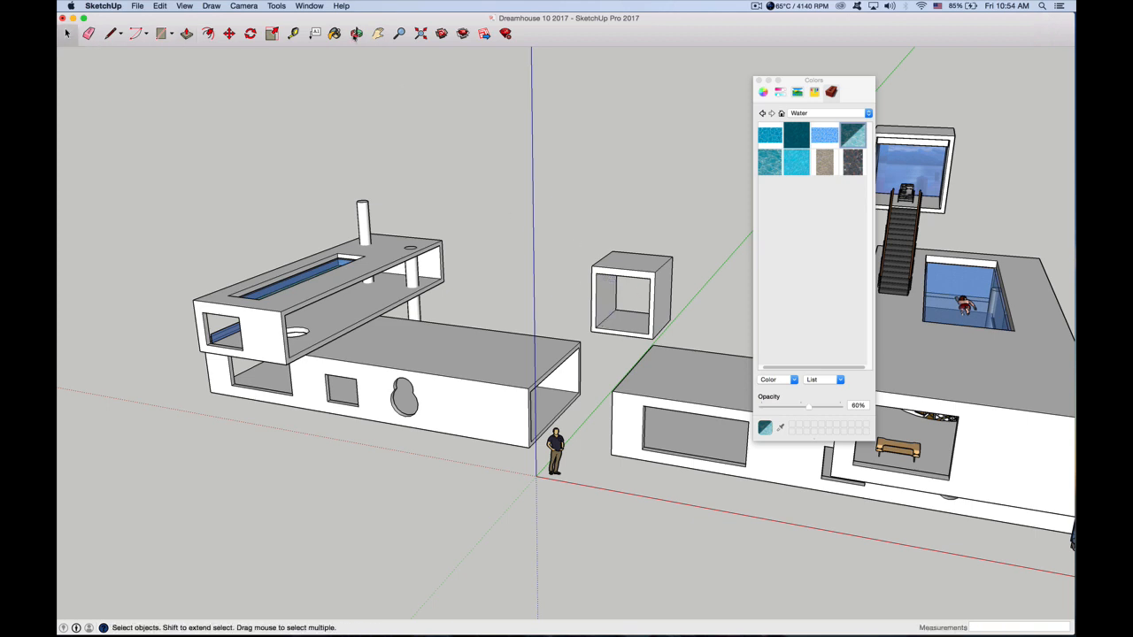
# Select all of the hollow cube's geometry and combine it into one group
pyautogui.press('o')
pyautogui.moveTo(561, 258); pyautogui.dragTo(653, 317)
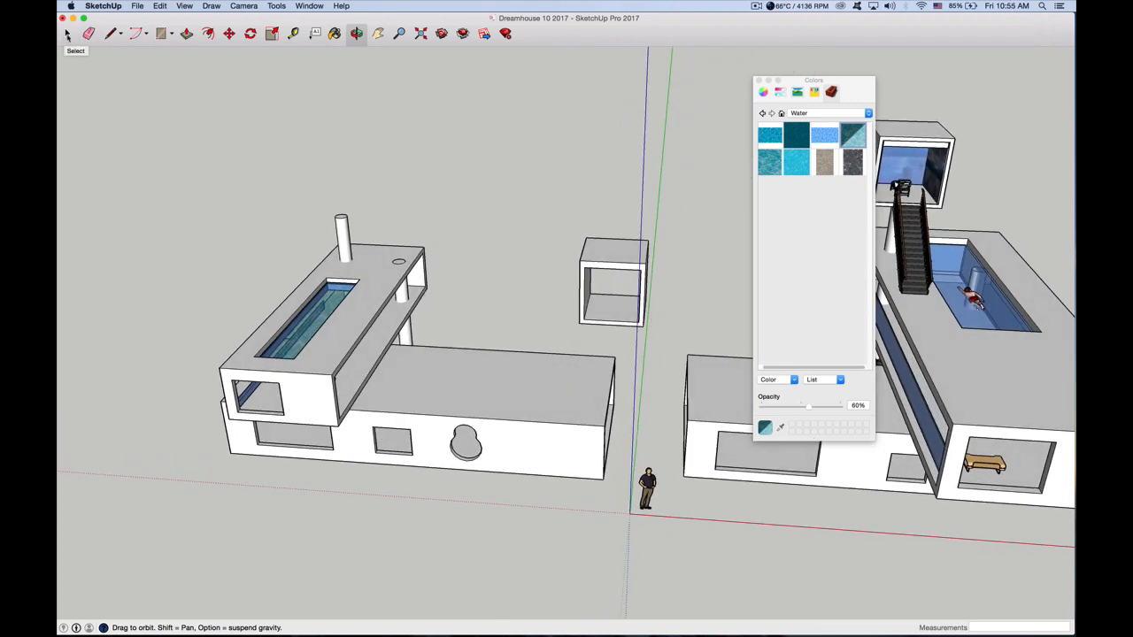
pyautogui.click(67, 34)
pyautogui.moveTo(564, 225); pyautogui.dragTo(660, 331)
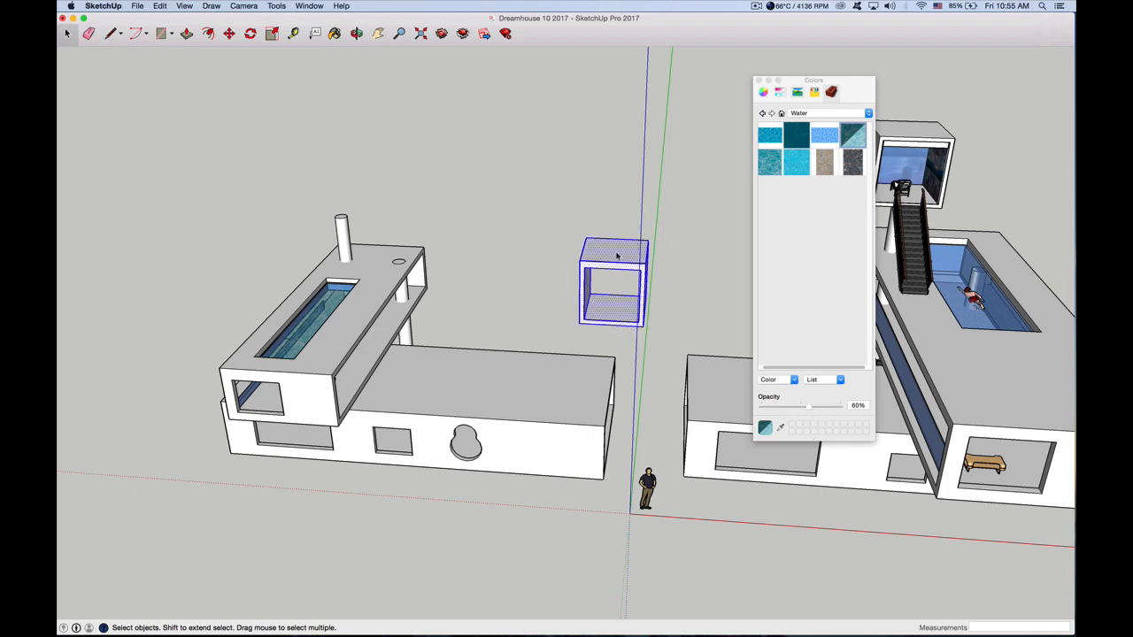
pyautogui.rightClick(617, 256)
pyautogui.click(668, 336)
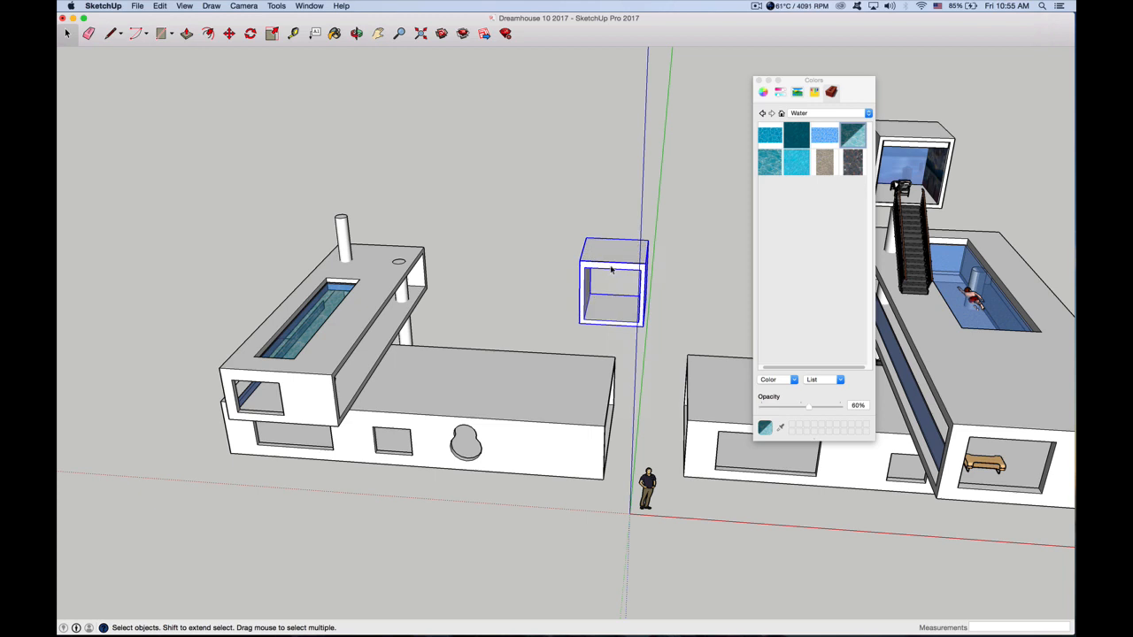
# Scale the hollow cube uniformly to 0.86, and stretch it along the green axis by a factor of 1.56
pyautogui.click(531, 248)
pyautogui.click(595, 257)
pyautogui.click(271, 33)
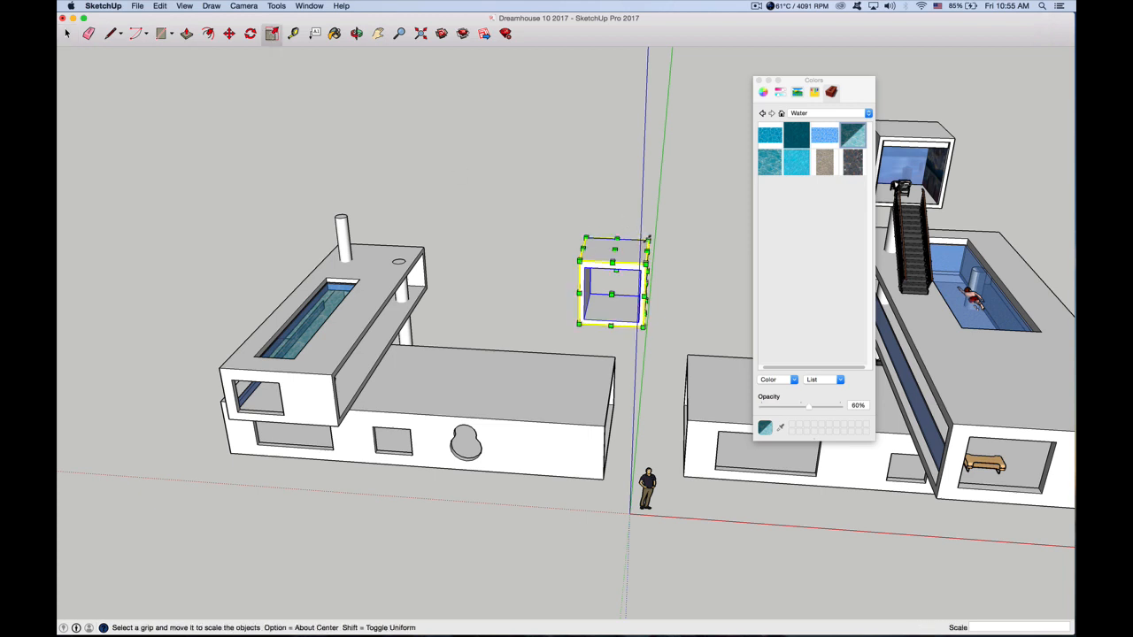
pyautogui.moveTo(647, 240)
pyautogui.mouseDown()
pyautogui.moveTo(634, 252)
pyautogui.moveTo(667, 221)
pyautogui.moveTo(635, 253)
pyautogui.mouseUp()
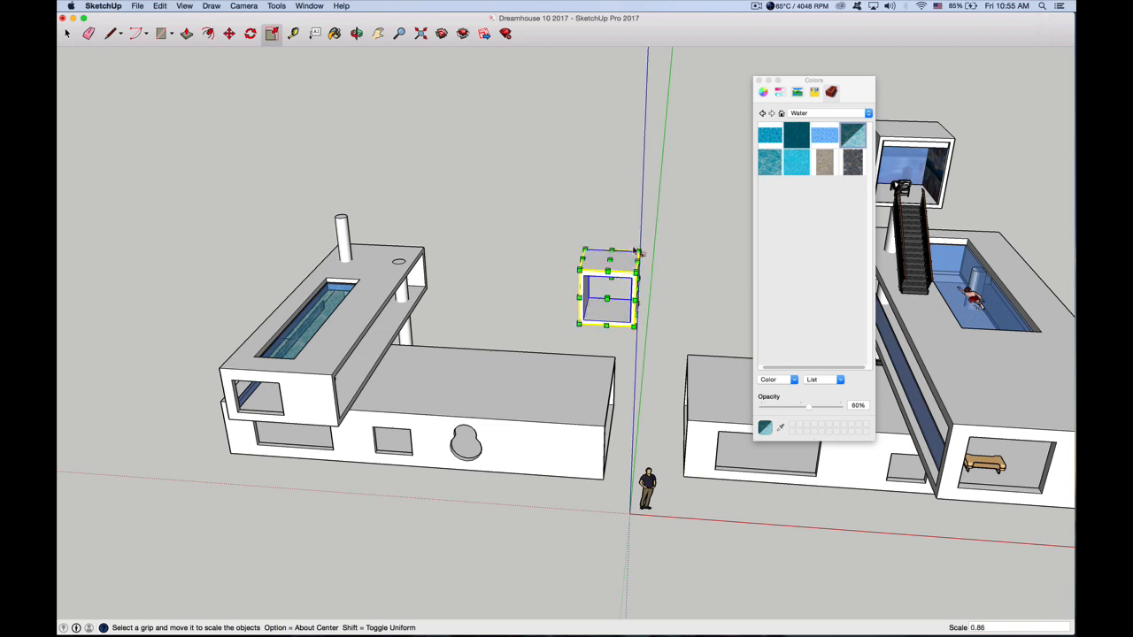
pyautogui.moveTo(607, 301); pyautogui.dragTo(603, 313)
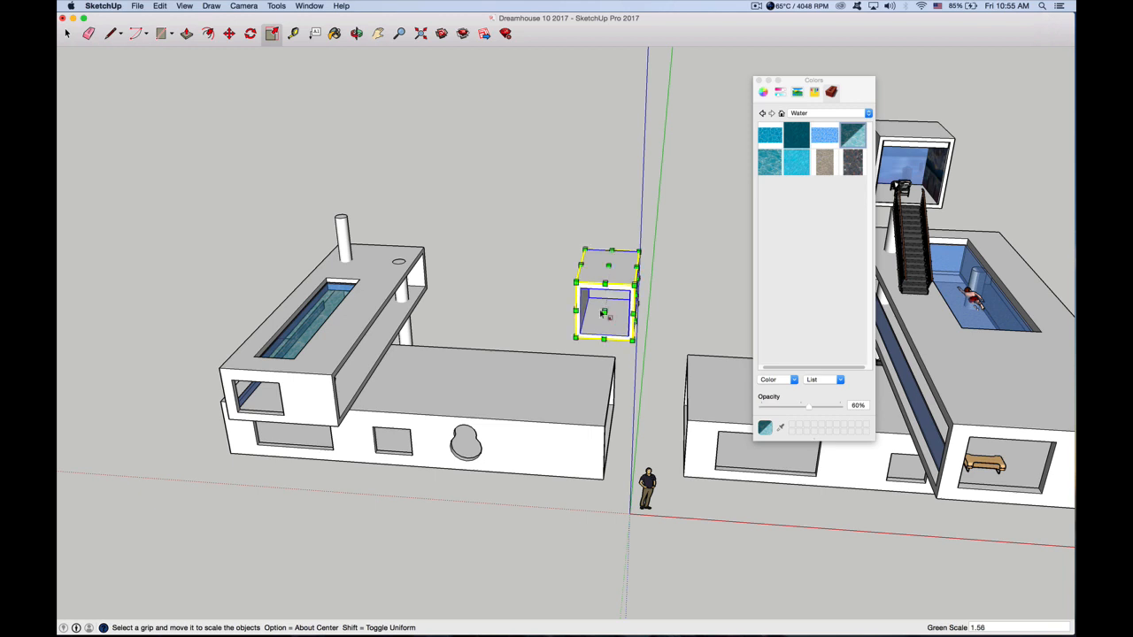
# Scale the hollow cube slightly wider by extending the closed side that faces the pool box
pyautogui.click(356, 33)
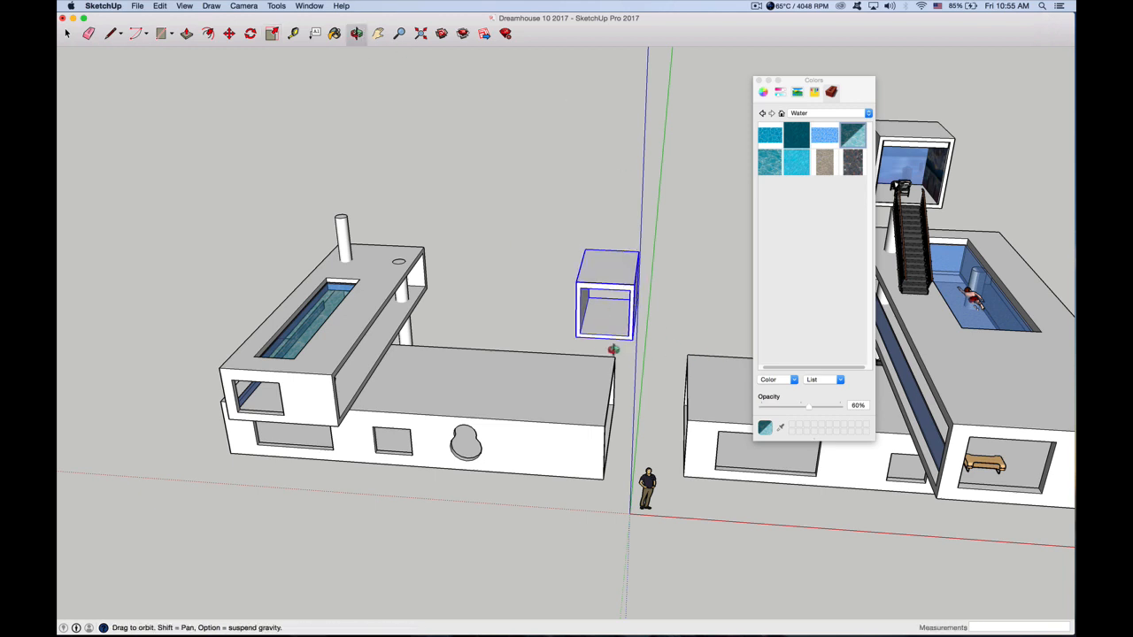
pyautogui.moveTo(356, 80); pyautogui.dragTo(367, 113)
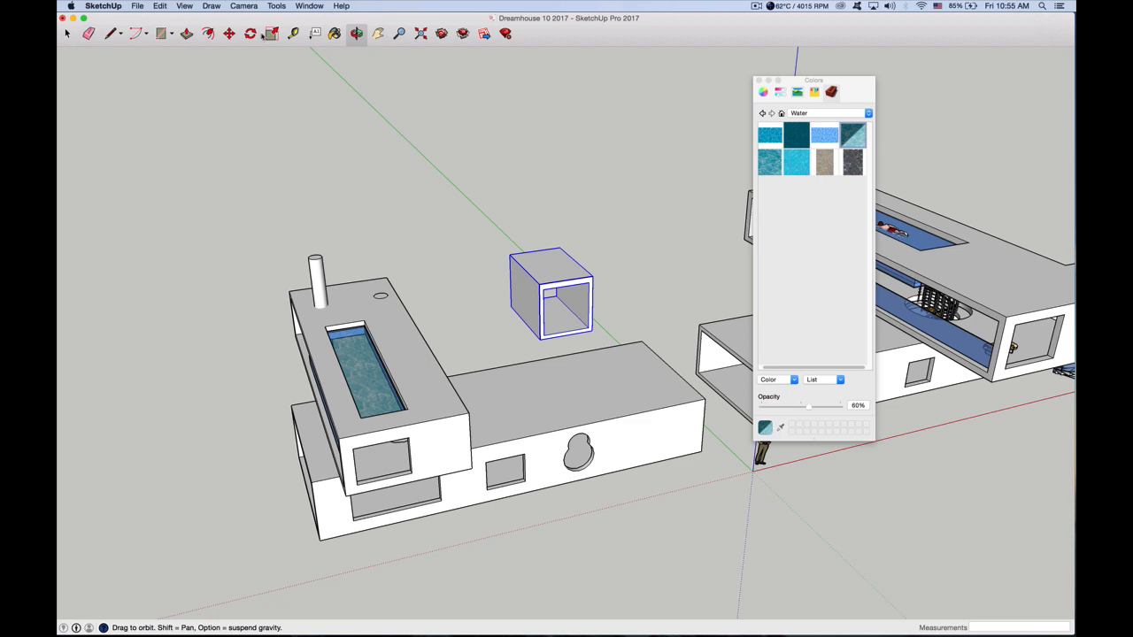
pyautogui.press('s')
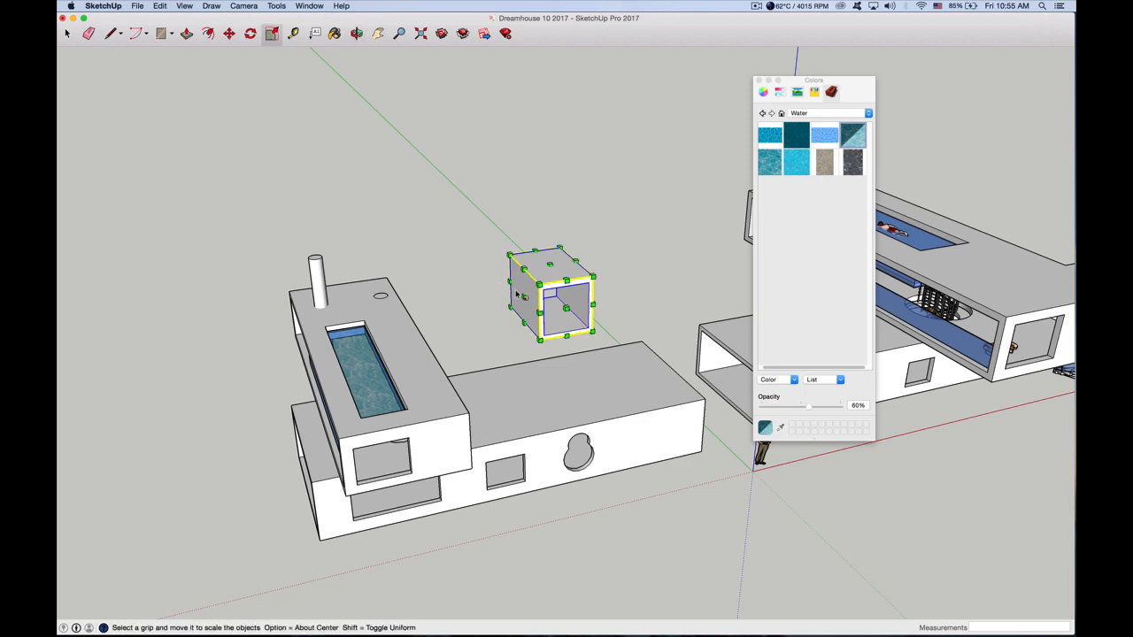
pyautogui.moveTo(522, 296); pyautogui.dragTo(516, 298)
pyautogui.click(67, 34)
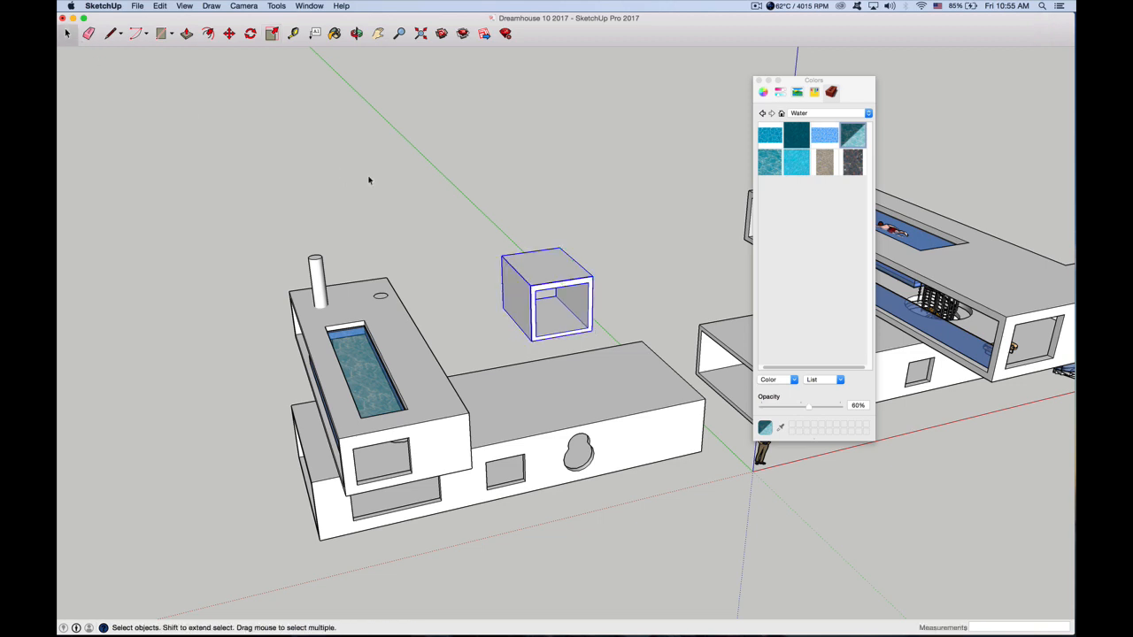
# Move the hollow cube about 45' 1 3/8" onto the column rising above the pool box
pyautogui.click(368, 181)
pyautogui.click(532, 268)
pyautogui.click(228, 34)
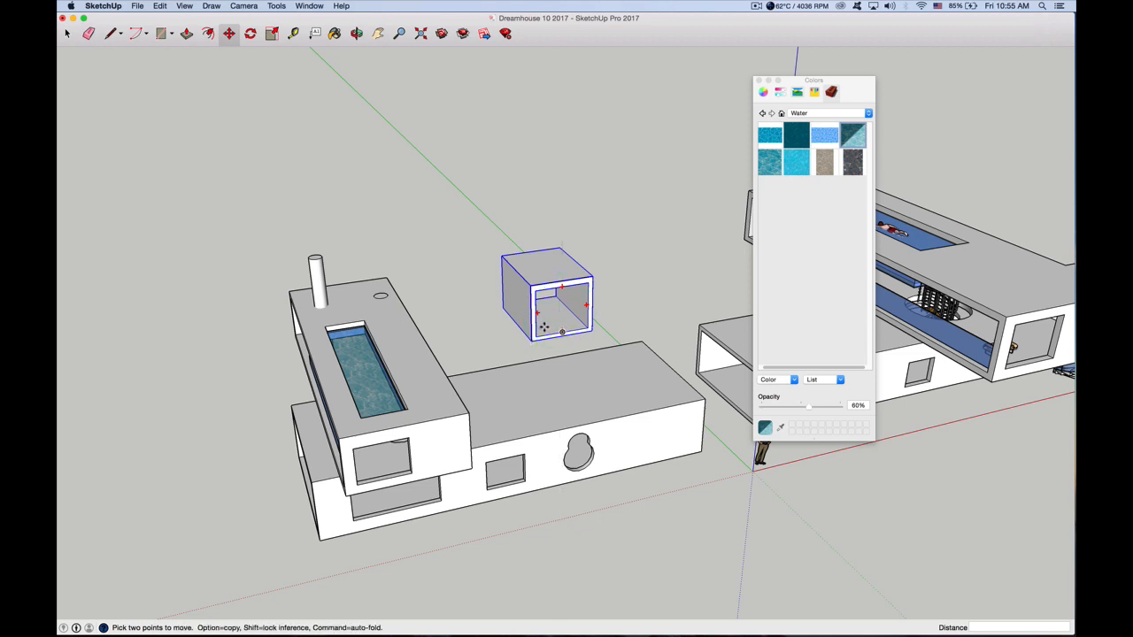
pyautogui.click(553, 324)
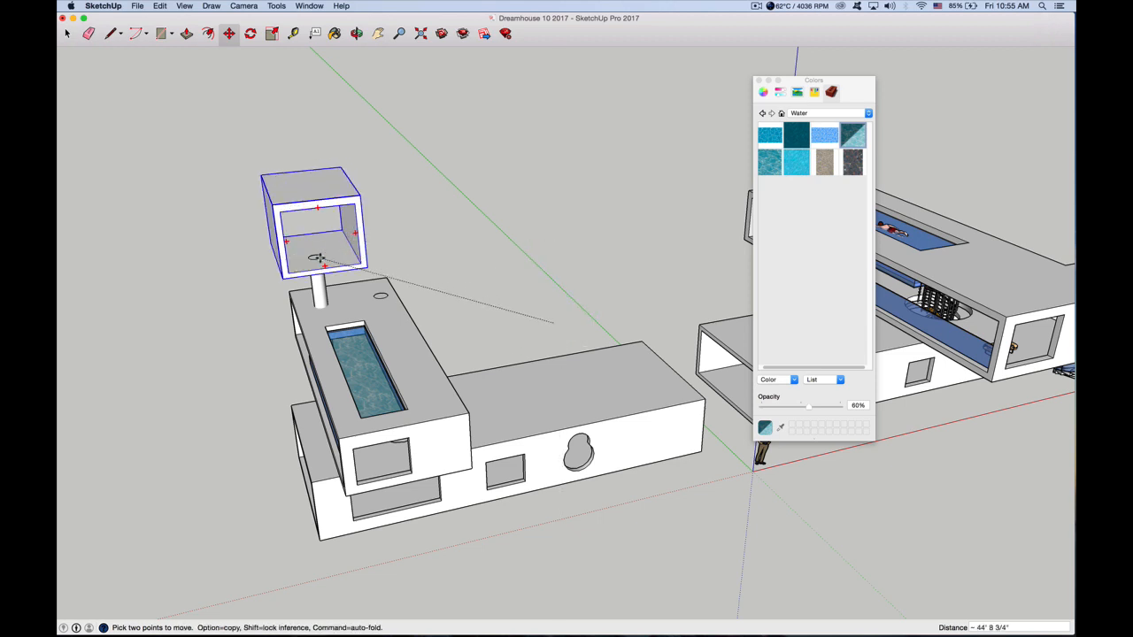
pyautogui.click(315, 257)
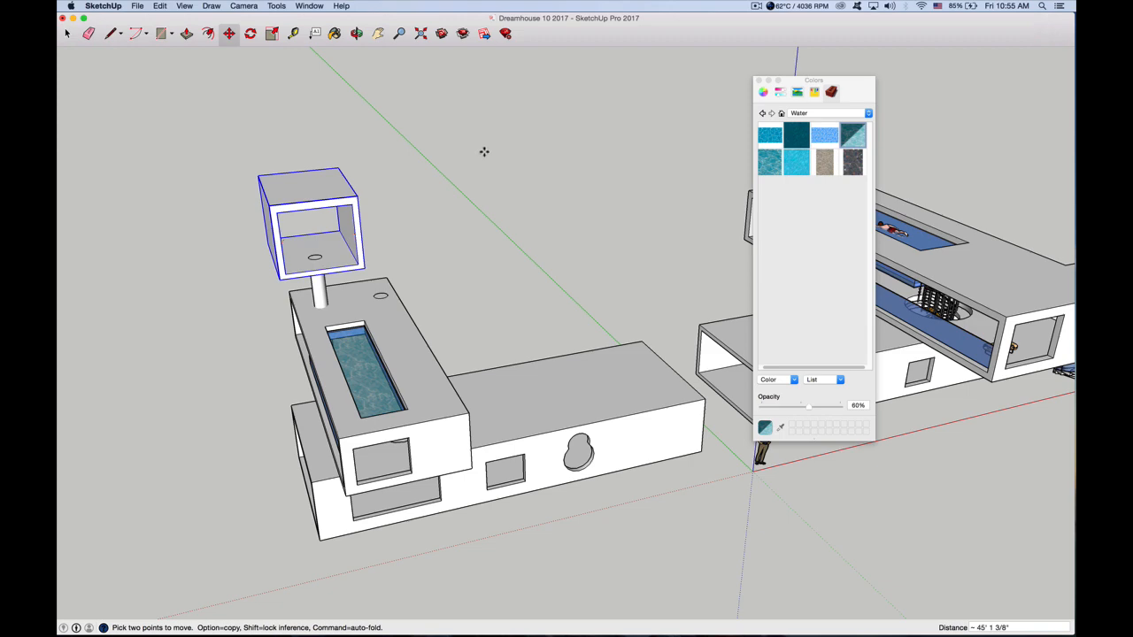
# Scale the hollow cube on the column down uniformly to 0.76
pyautogui.moveTo(350, 250); pyautogui.dragTo(509, 257, button='middle')
pyautogui.moveTo(509, 258); pyautogui.dragTo(529, 271)
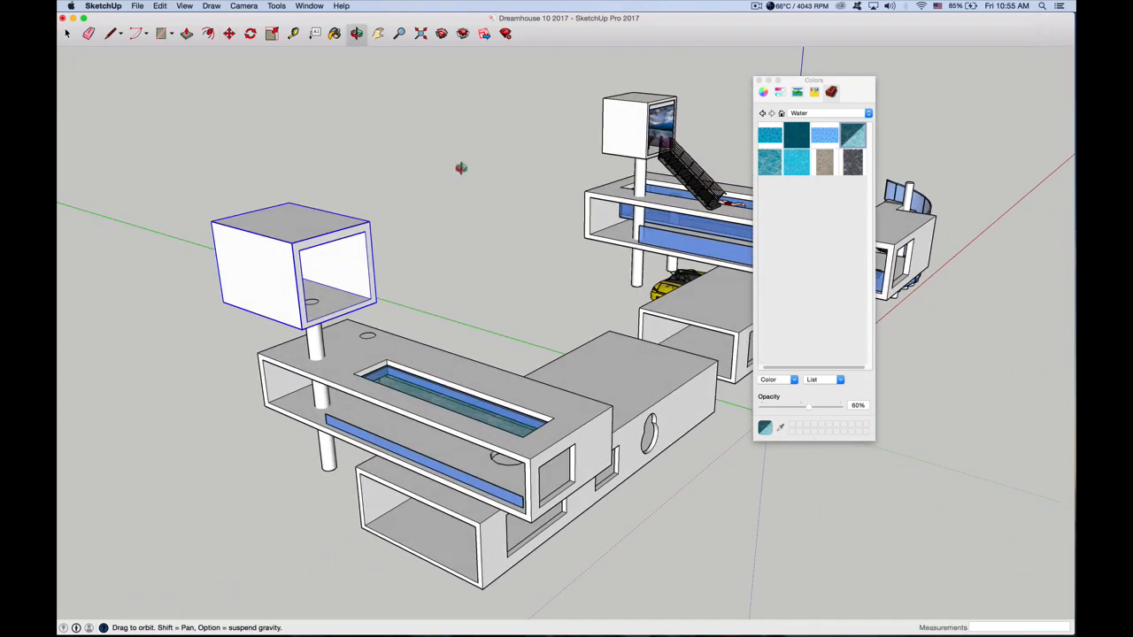
pyautogui.click(66, 32)
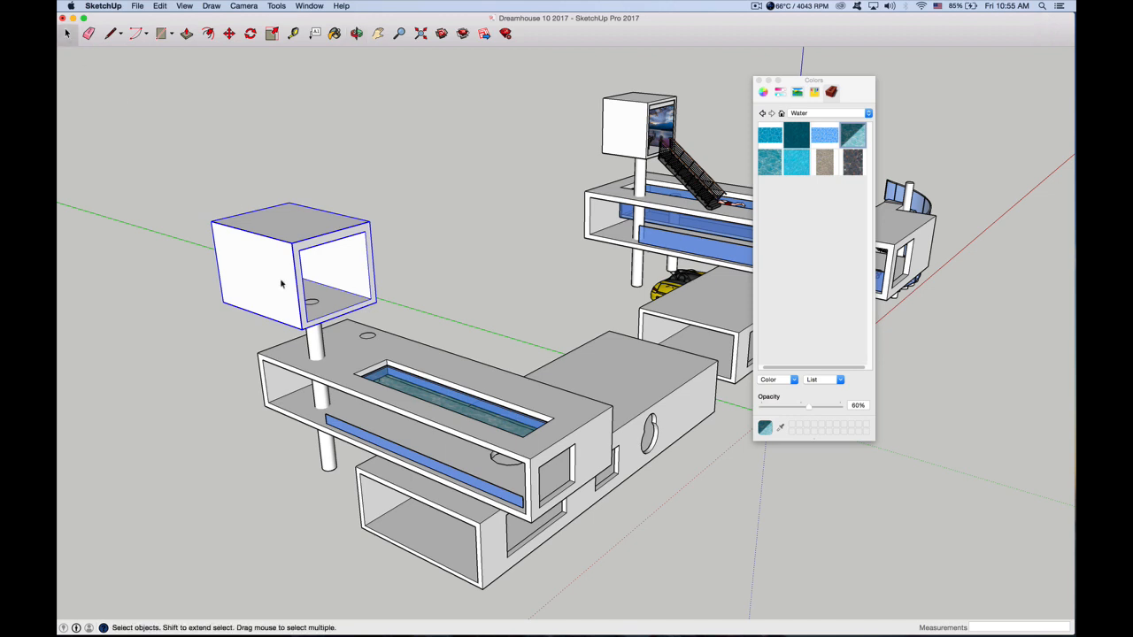
pyautogui.press('s')
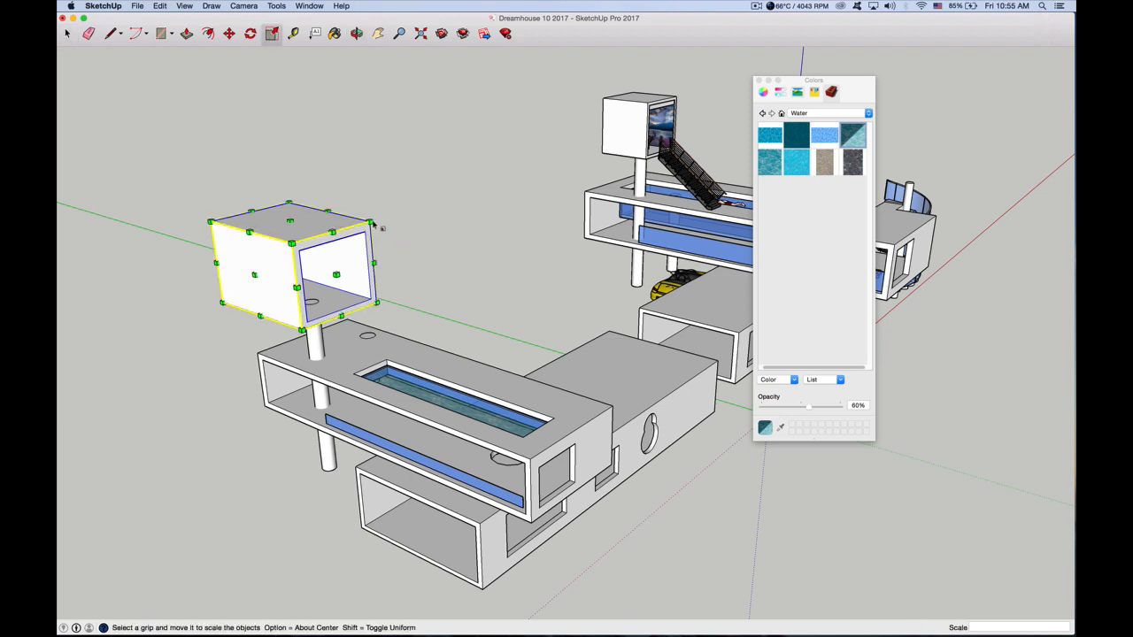
pyautogui.moveTo(210, 222); pyautogui.dragTo(255, 238)
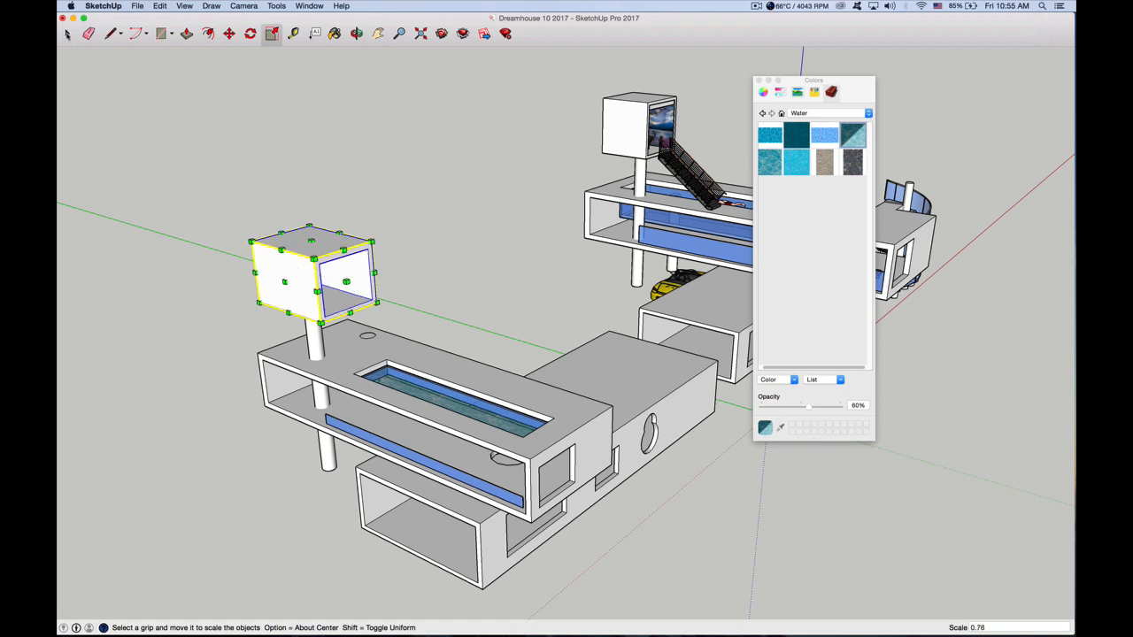
pyautogui.click(66, 34)
# Shift the hollow cube sideways over the column, with a final move of about 1 7/16"
pyautogui.click(228, 33)
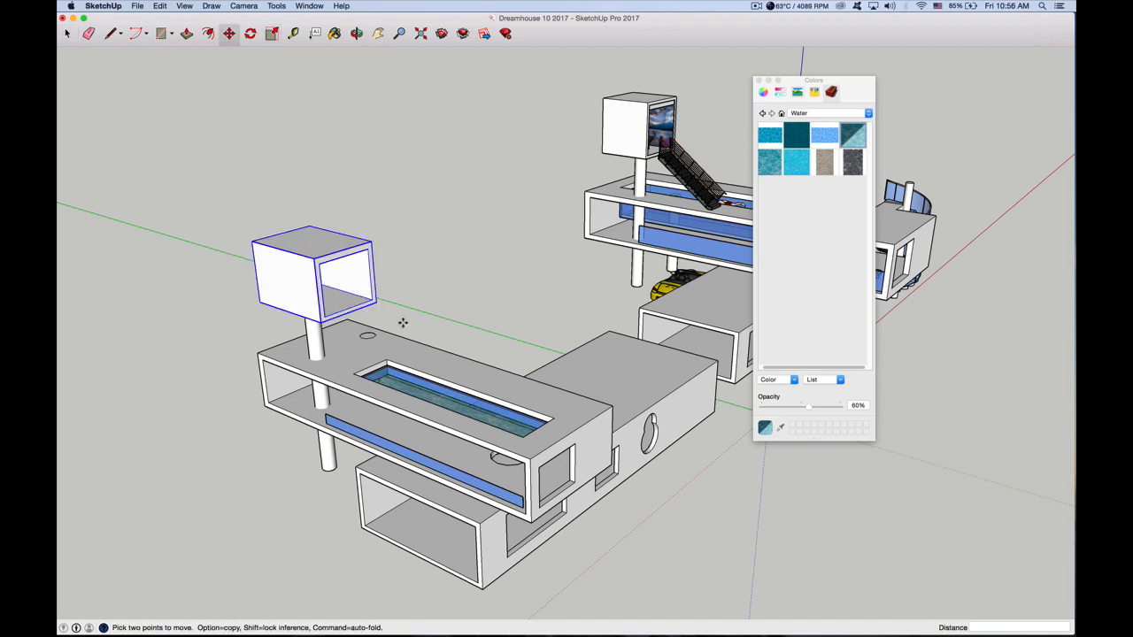
pyautogui.click(352, 303)
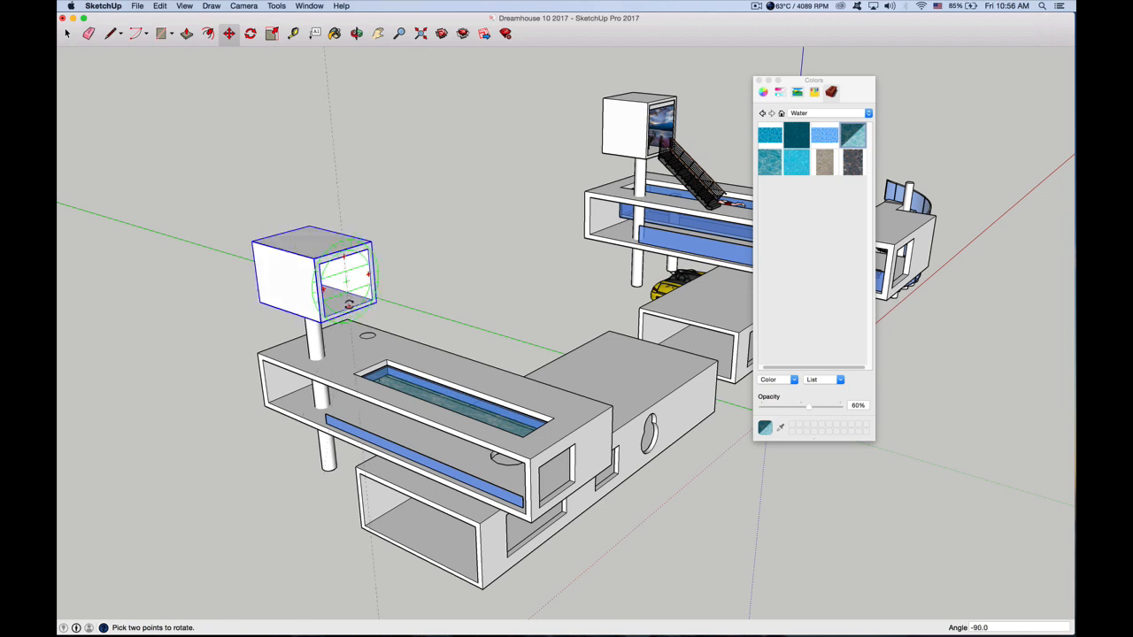
pyautogui.click(350, 303)
pyautogui.click(311, 238)
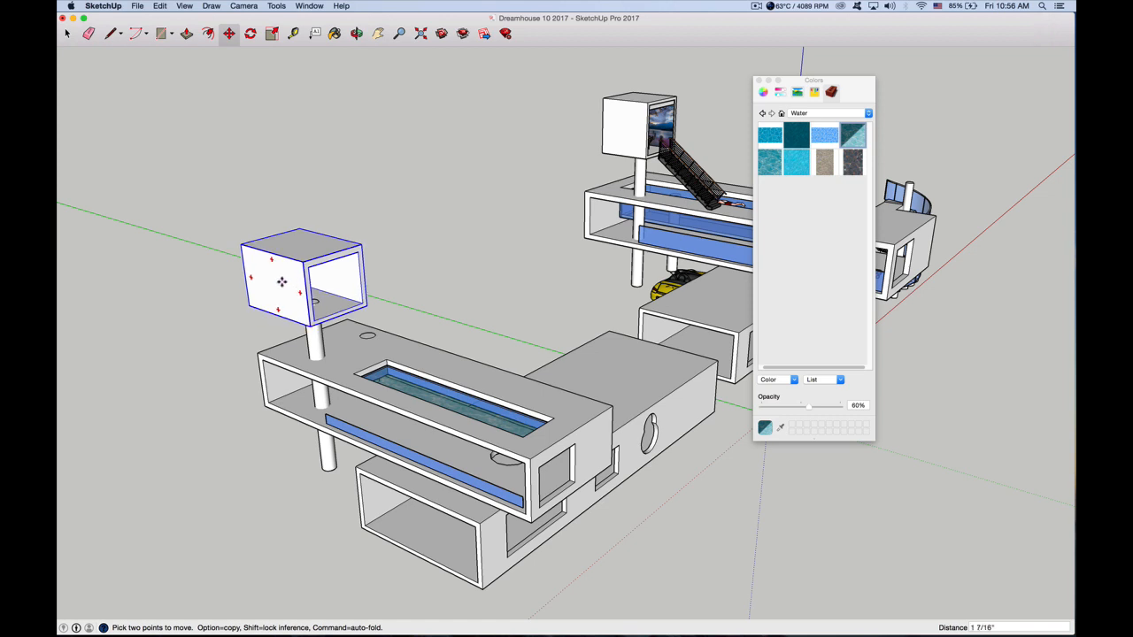
# Raise the hollow cube about 8 5/8" so its floor covers the top of the column
pyautogui.click(273, 263)
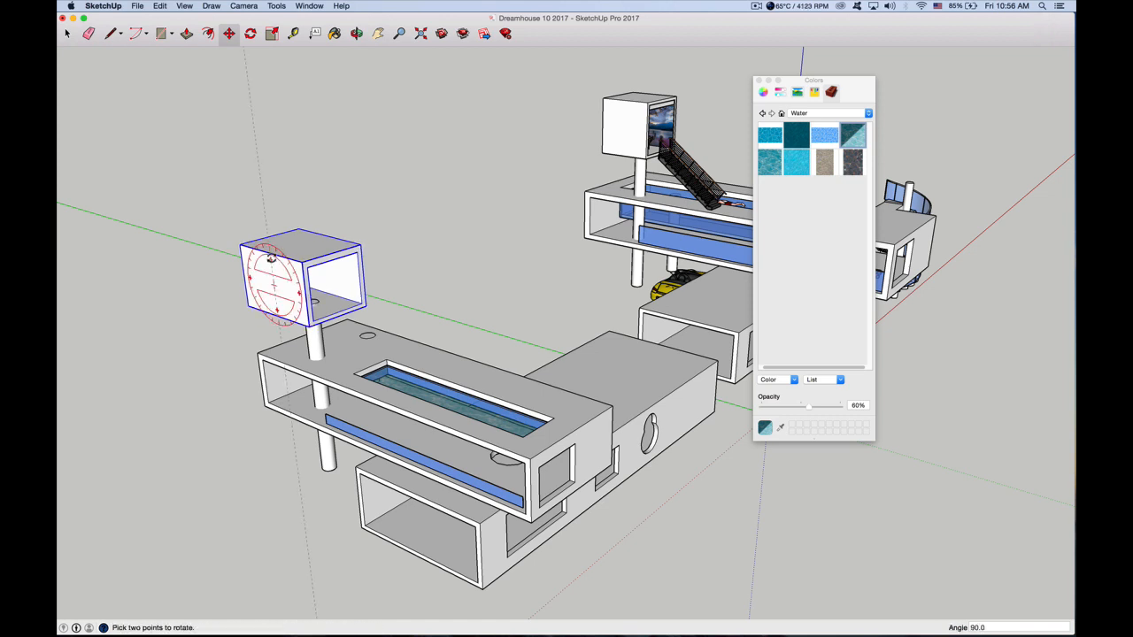
pyautogui.scroll(4, 273, 263)
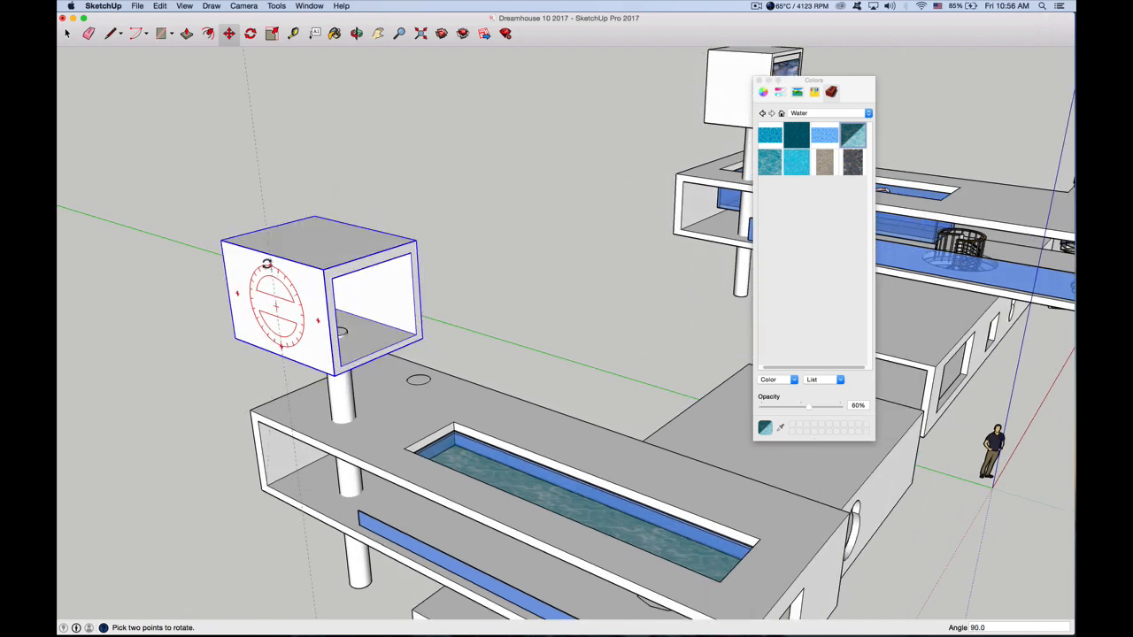
pyautogui.press('m')
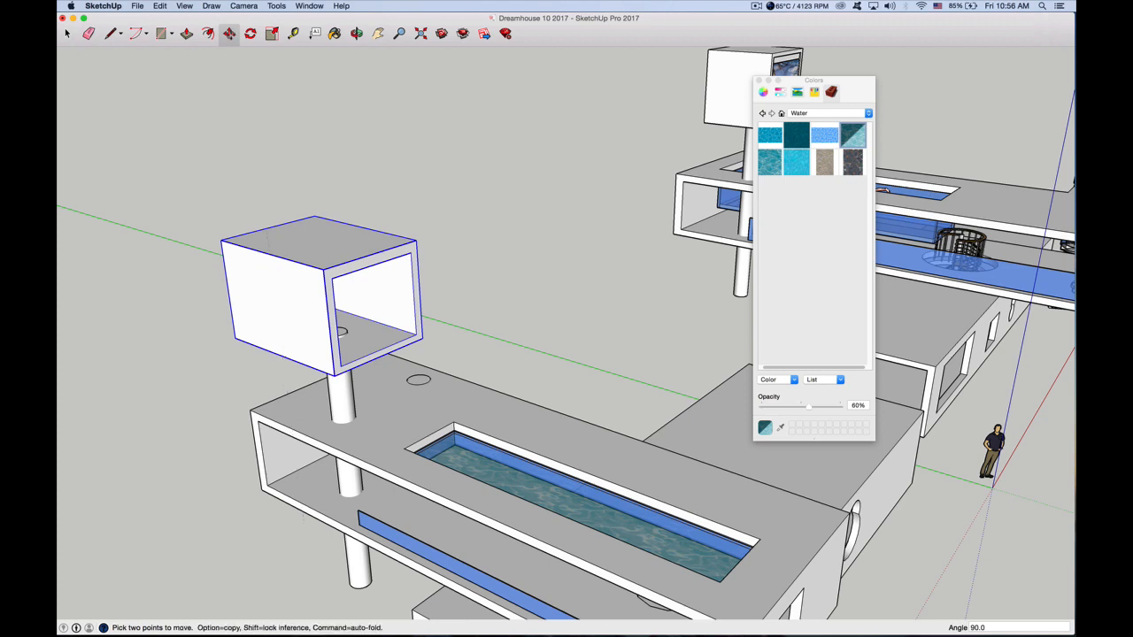
pyautogui.click(308, 283)
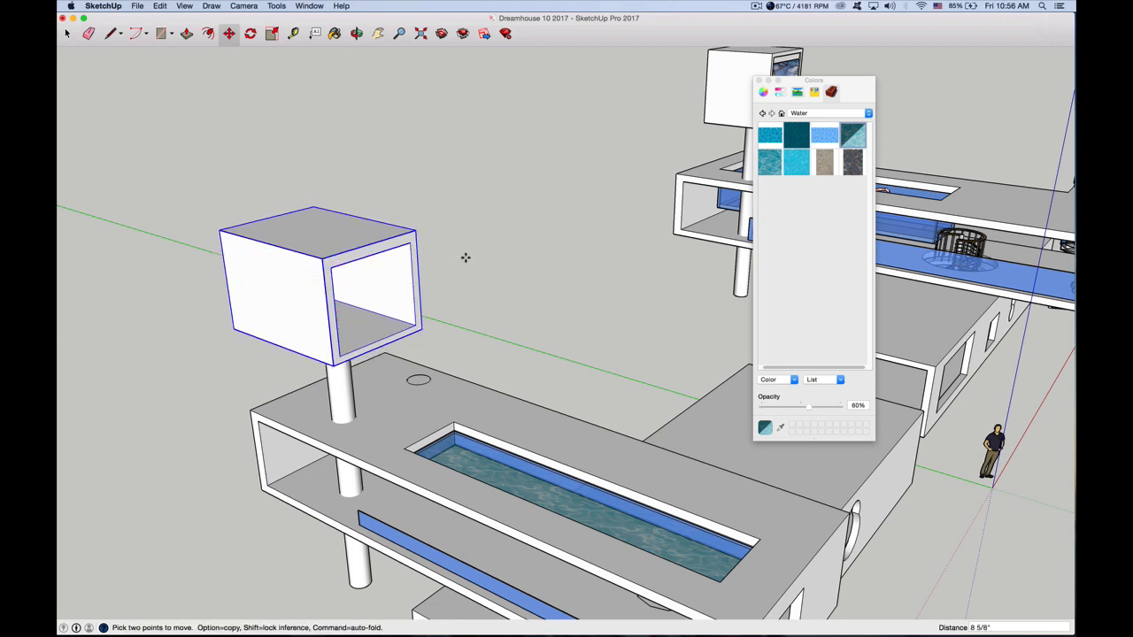
# Move the Colors window clear of the finished example house and close it
pyautogui.moveTo(840, 84); pyautogui.dragTo(546, 109)
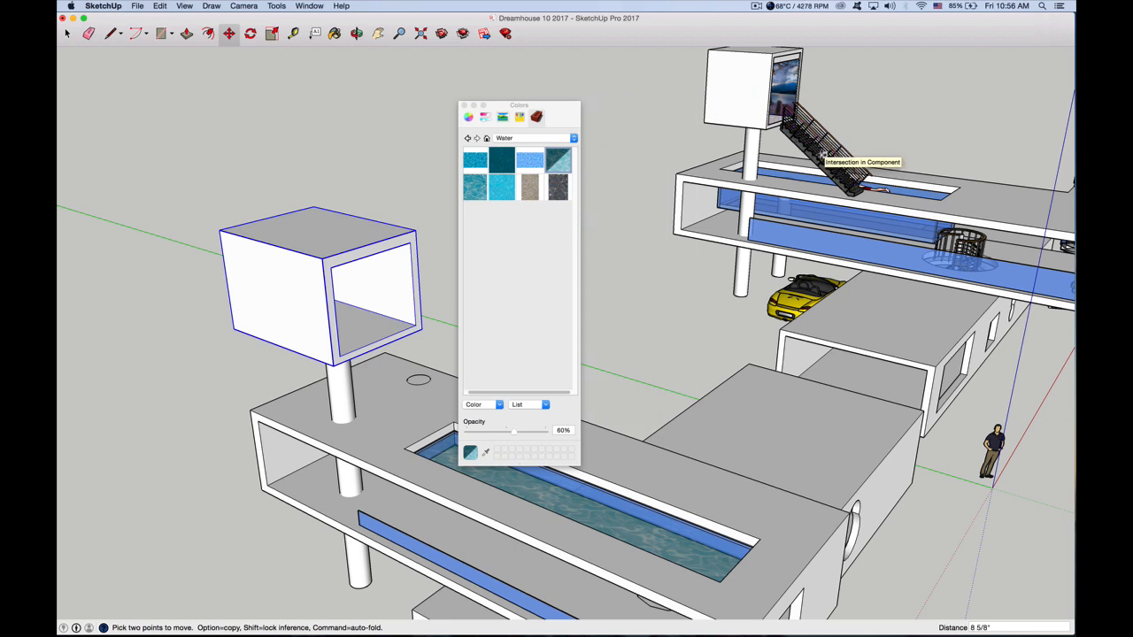
pyautogui.moveTo(563, 108); pyautogui.dragTo(657, 92)
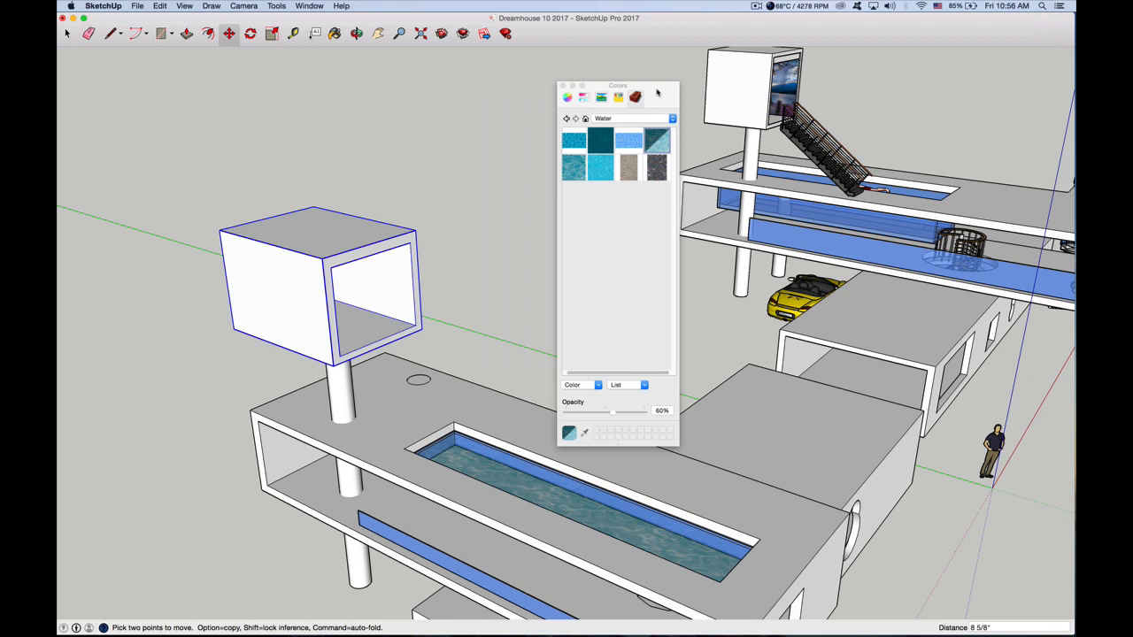
pyautogui.click(562, 85)
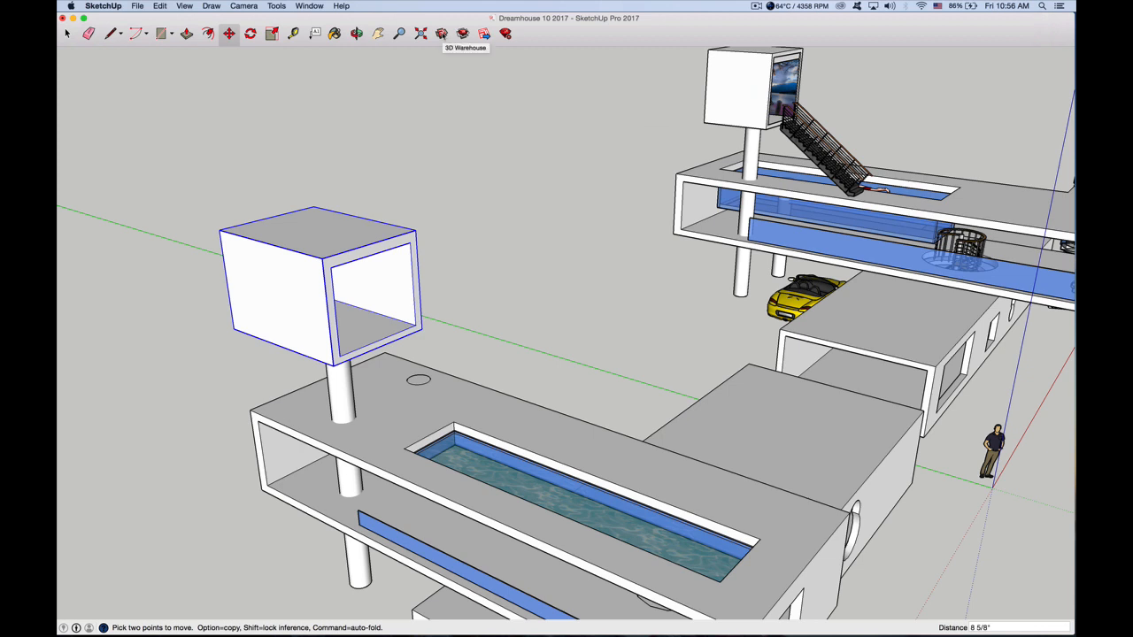
# Open the 3D Warehouse and search it for "stairs"
pyautogui.click(441, 34)
pyautogui.moveTo(436, 18); pyautogui.dragTo(633, 125)
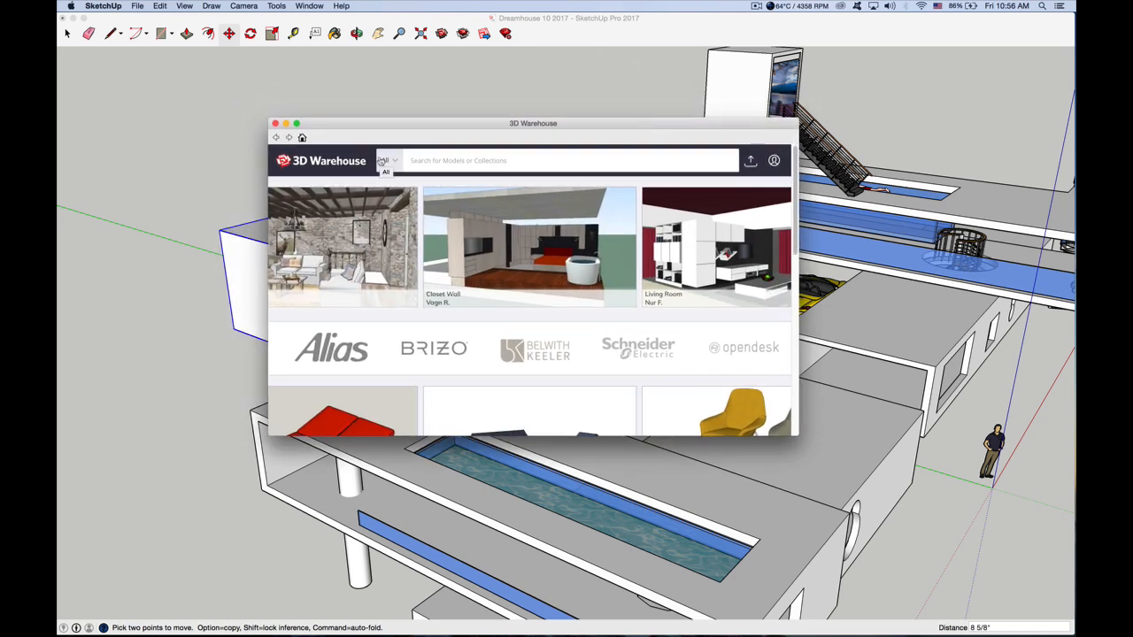
pyautogui.write('stairs')
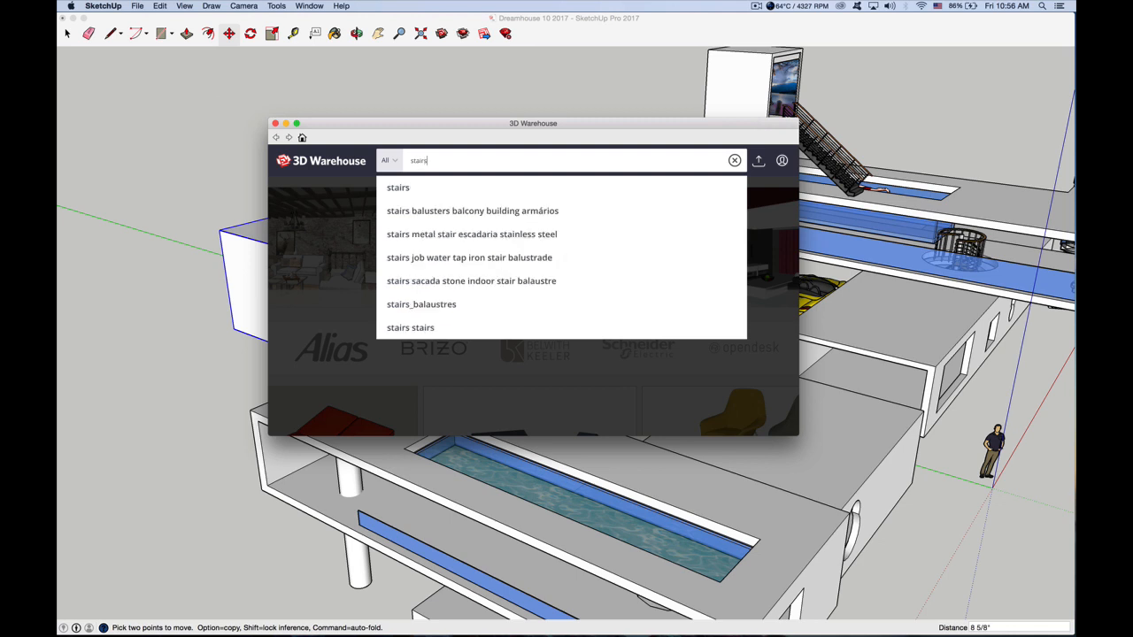
pyautogui.press('Return')
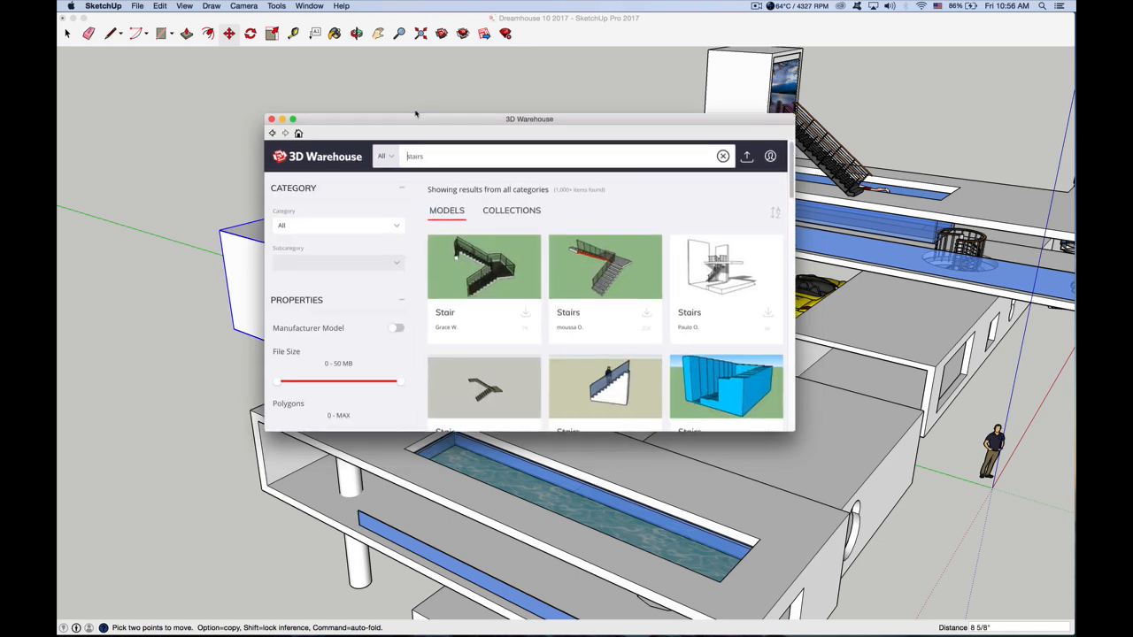
# Enlarge the 3D Warehouse window and browse the stairs results for a straight staircase that suits the raised cube room
pyautogui.moveTo(390, 123); pyautogui.dragTo(328, 72)
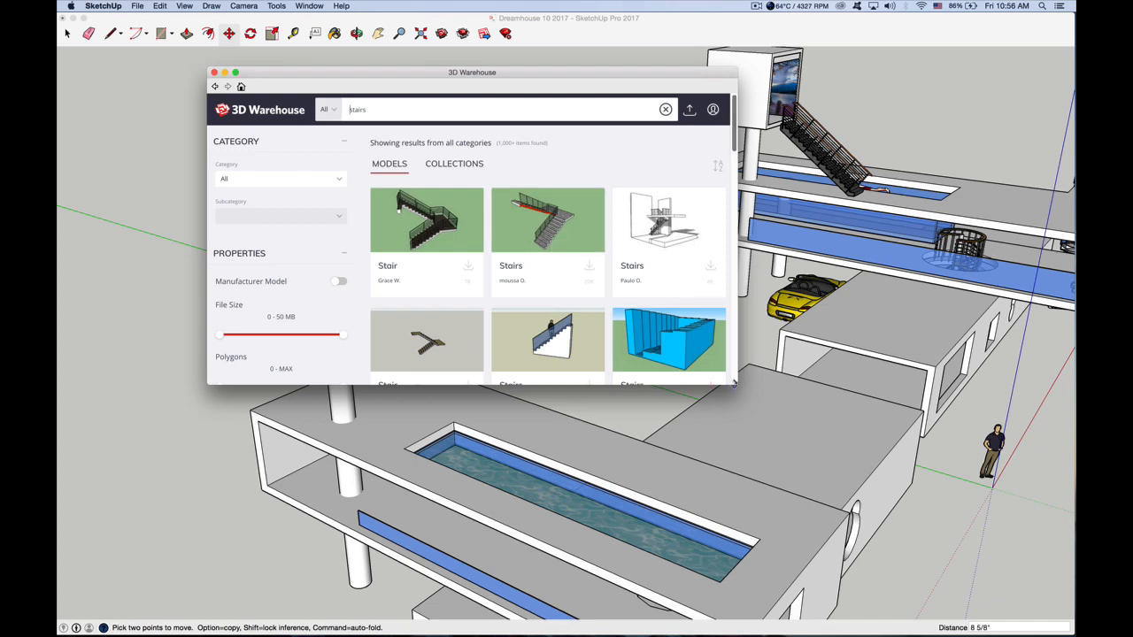
pyautogui.moveTo(736, 385); pyautogui.dragTo(903, 542)
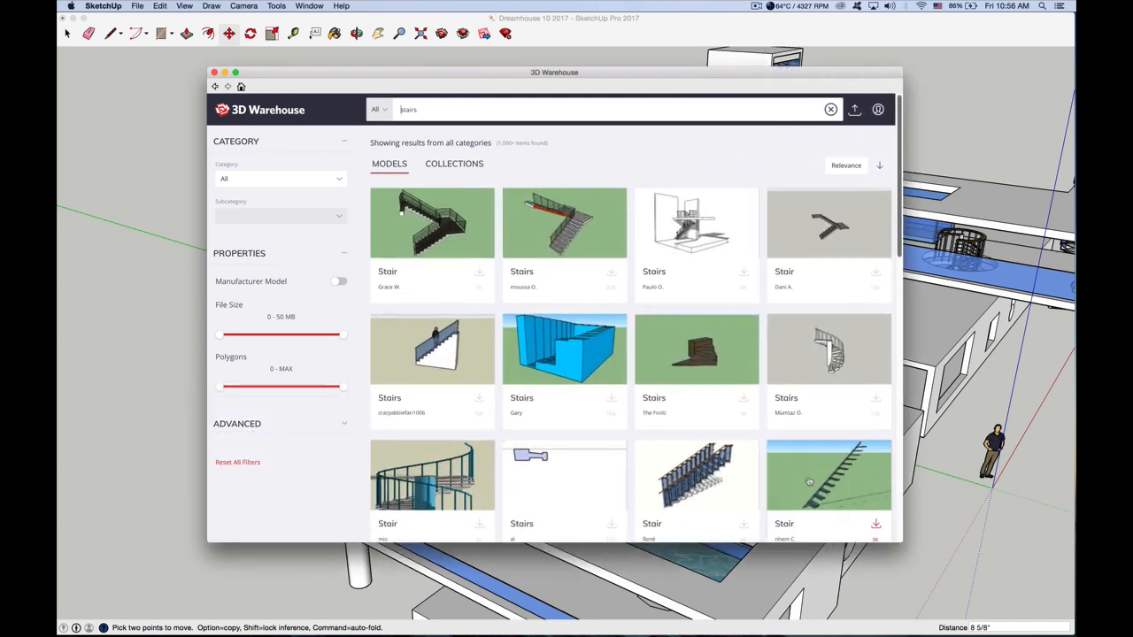
pyautogui.scroll(-2, 743, 472)
pyautogui.scroll(-2, 700, 416)
pyautogui.scroll(4, 700, 416)
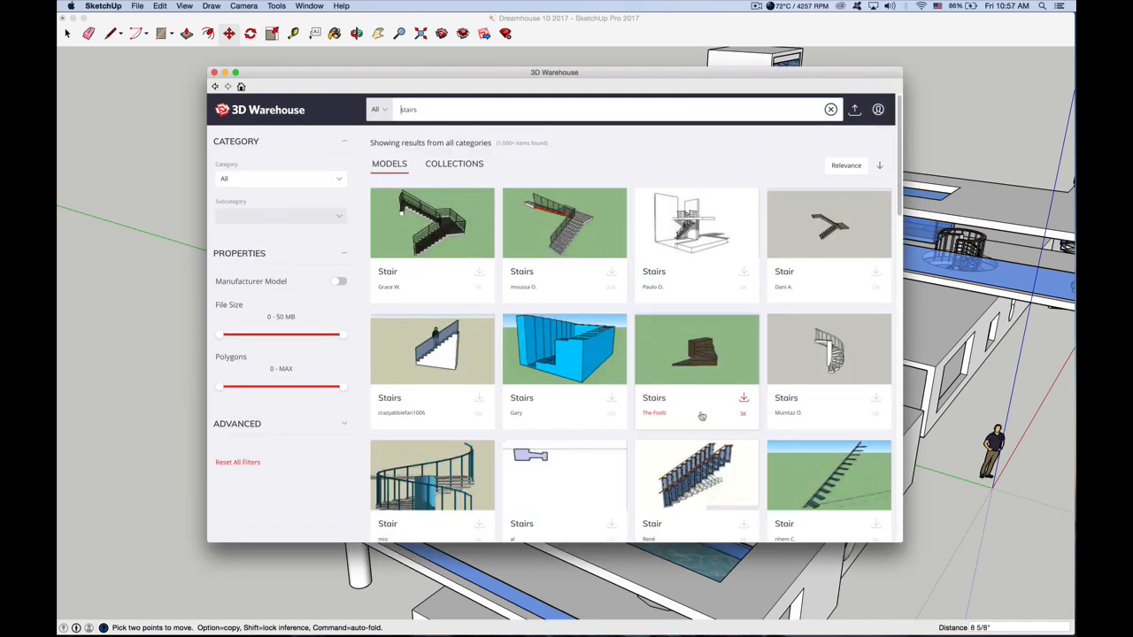
pyautogui.scroll(-6, 699, 414)
pyautogui.scroll(-5, 699, 415)
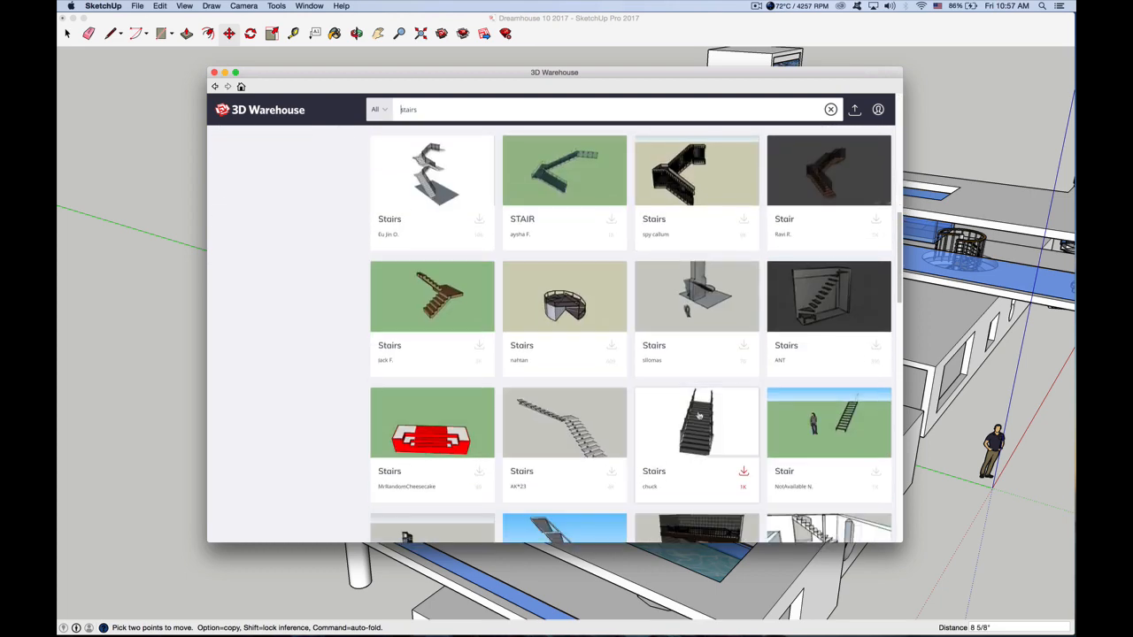
pyautogui.scroll(-5, 698, 415)
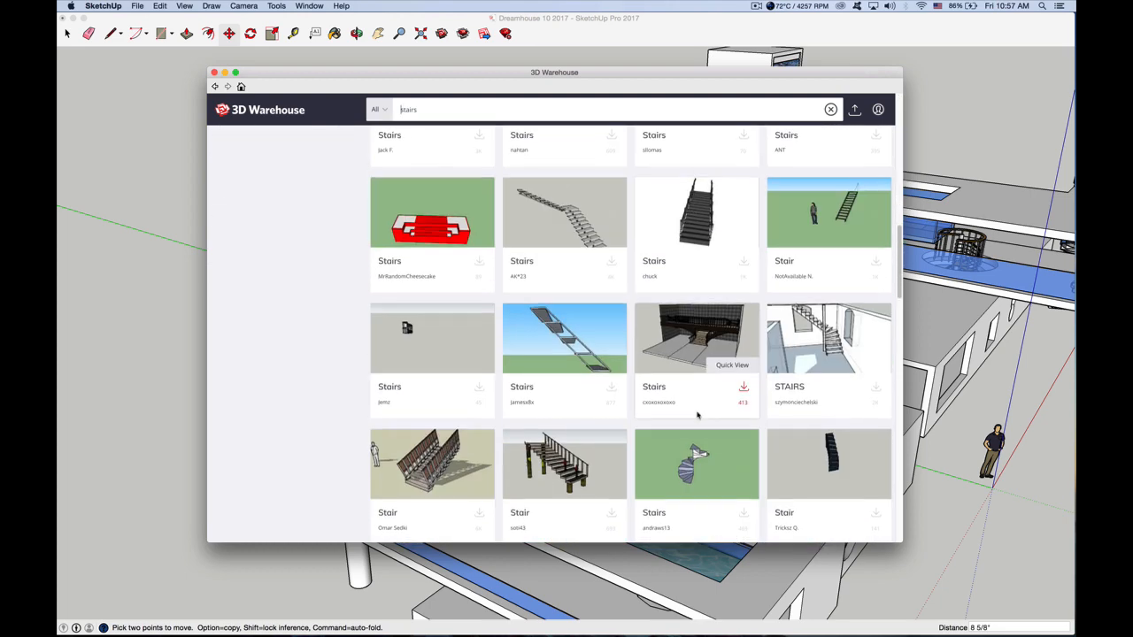
pyautogui.scroll(-7, 434, 456)
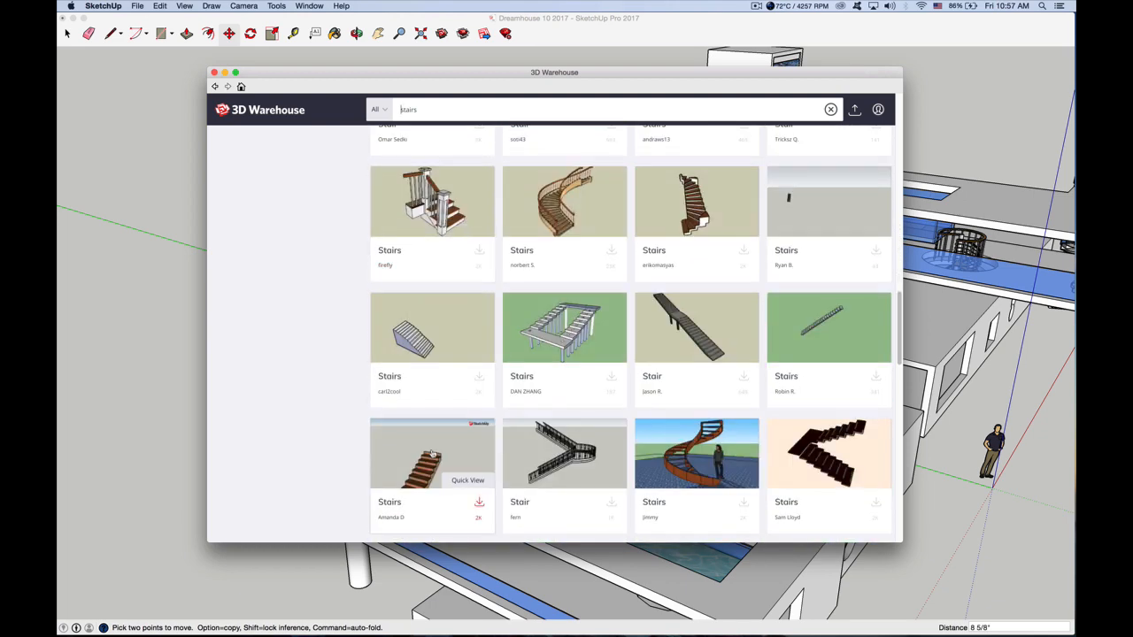
pyautogui.scroll(-3, 432, 453)
pyautogui.scroll(-10, 432, 453)
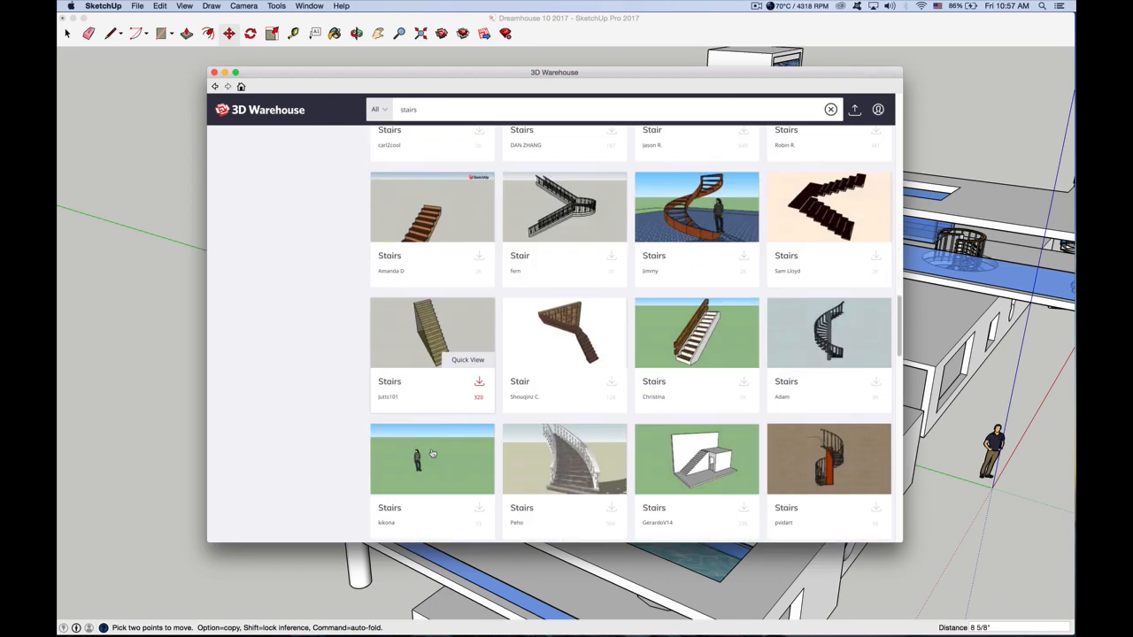
pyautogui.scroll(-15, 432, 453)
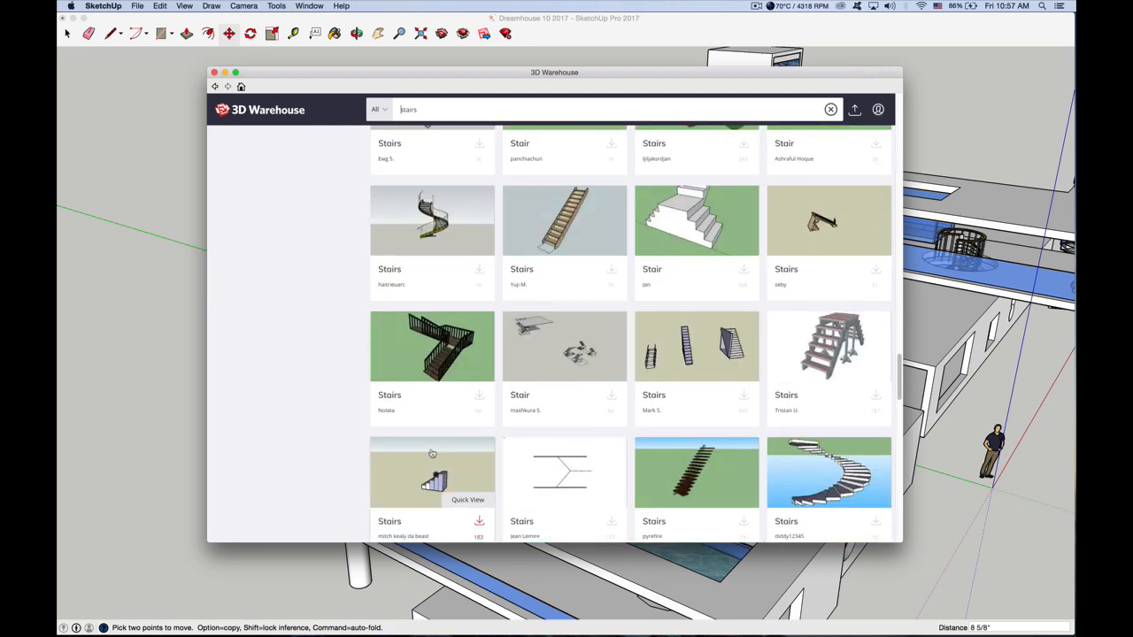
pyautogui.scroll(-8, 432, 453)
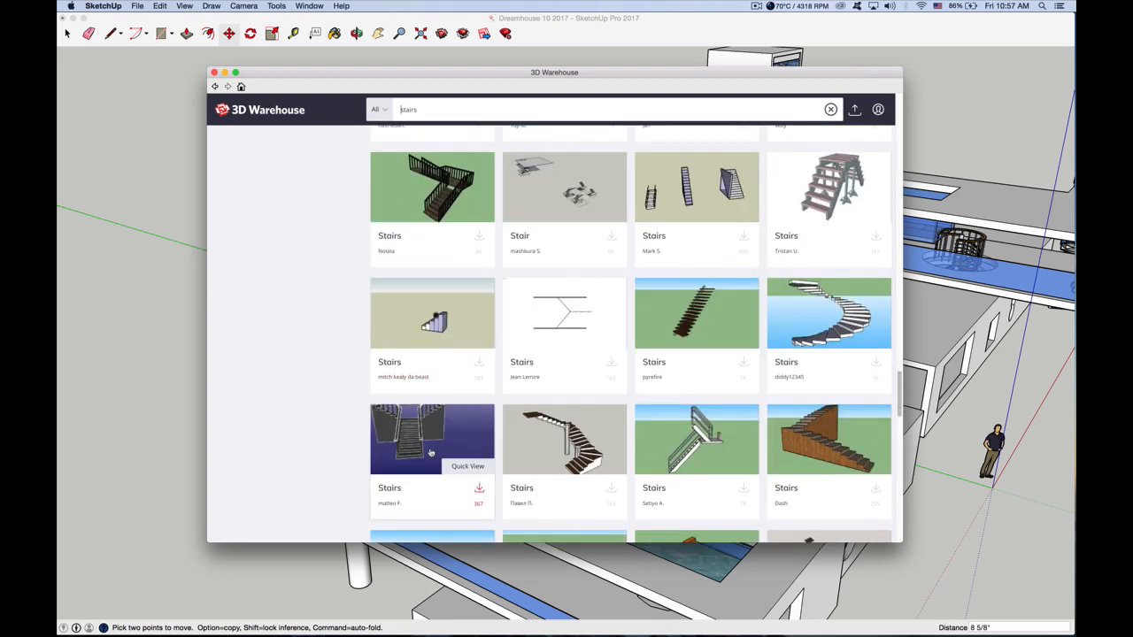
pyautogui.scroll(-3, 430, 452)
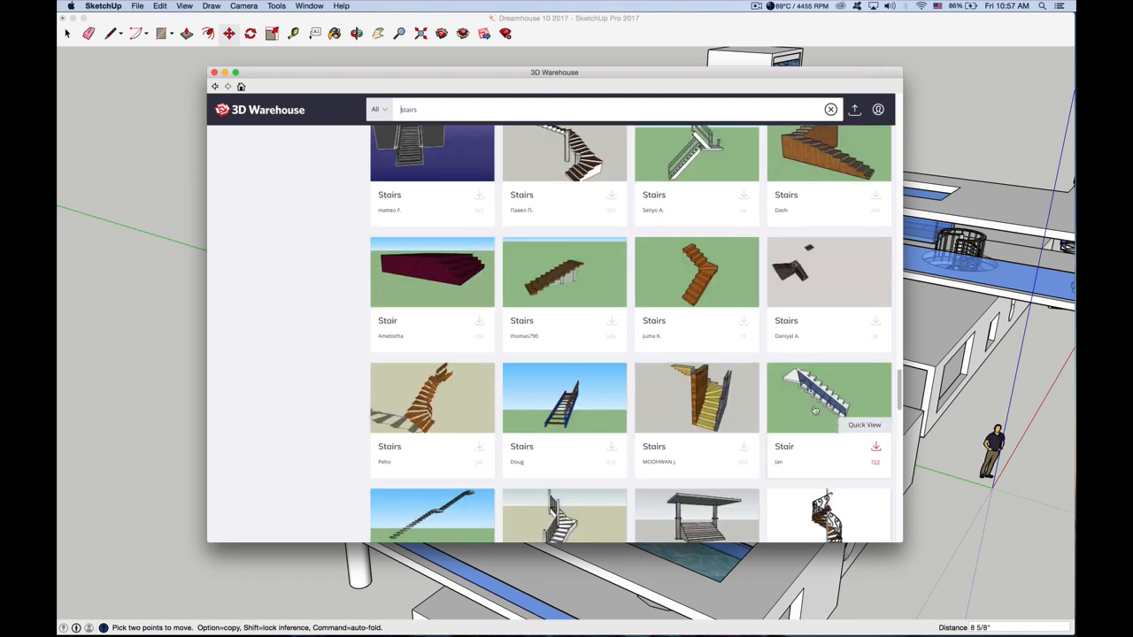
# Load the straight stair model with landing and glass railing directly into the model, accepting the terms, and place it beside the rooftop pool
pyautogui.click(876, 450)
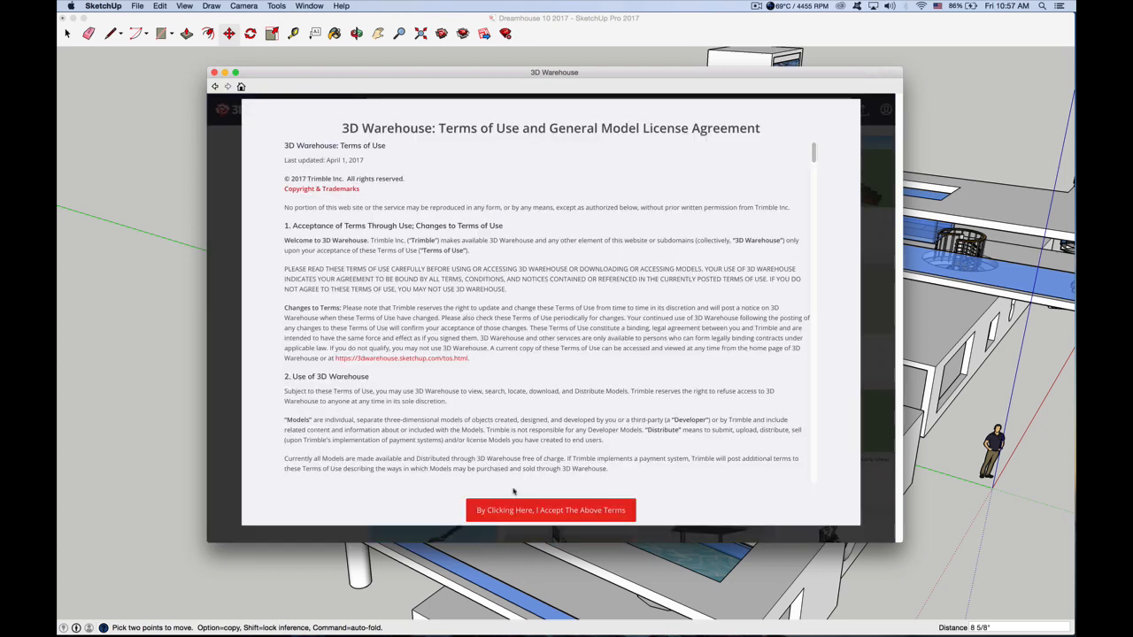
pyautogui.click(501, 515)
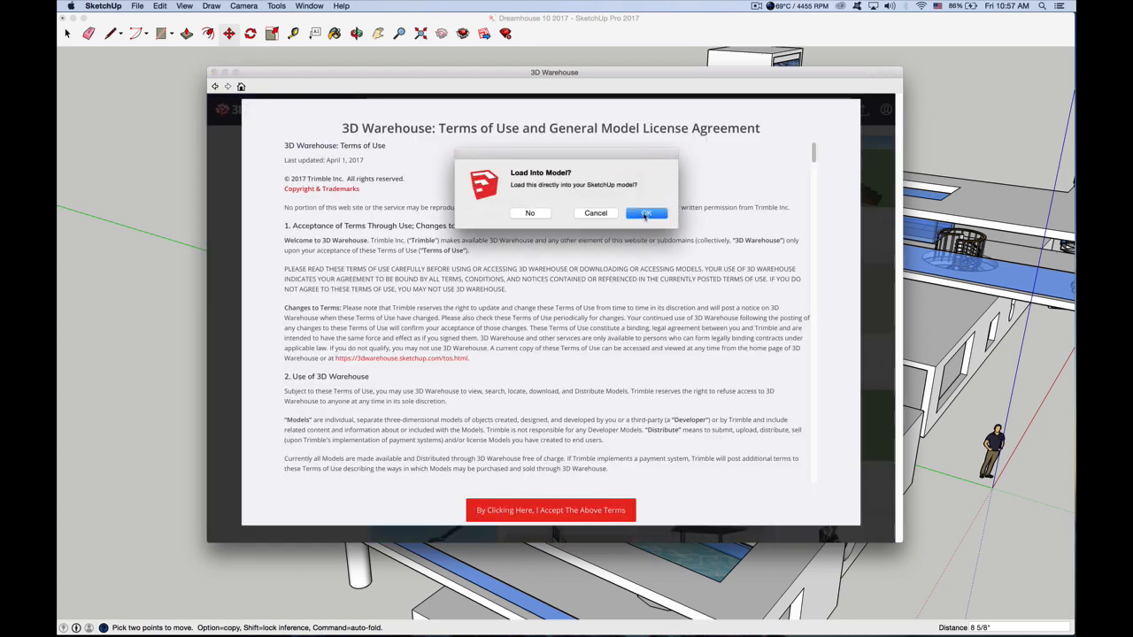
pyautogui.click(645, 214)
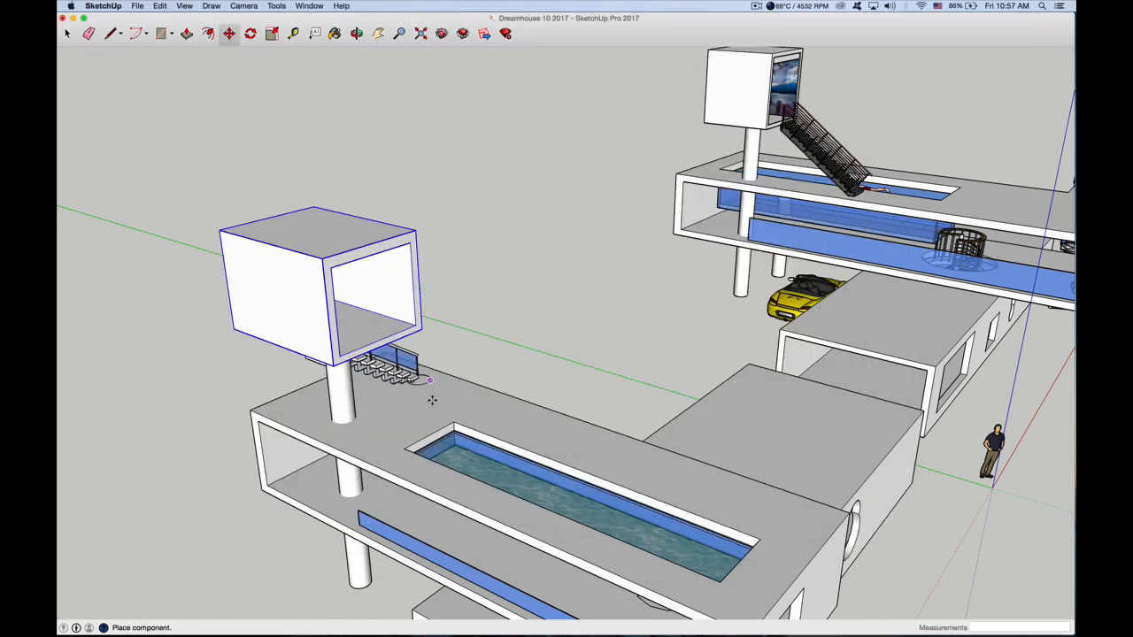
pyautogui.click(516, 420)
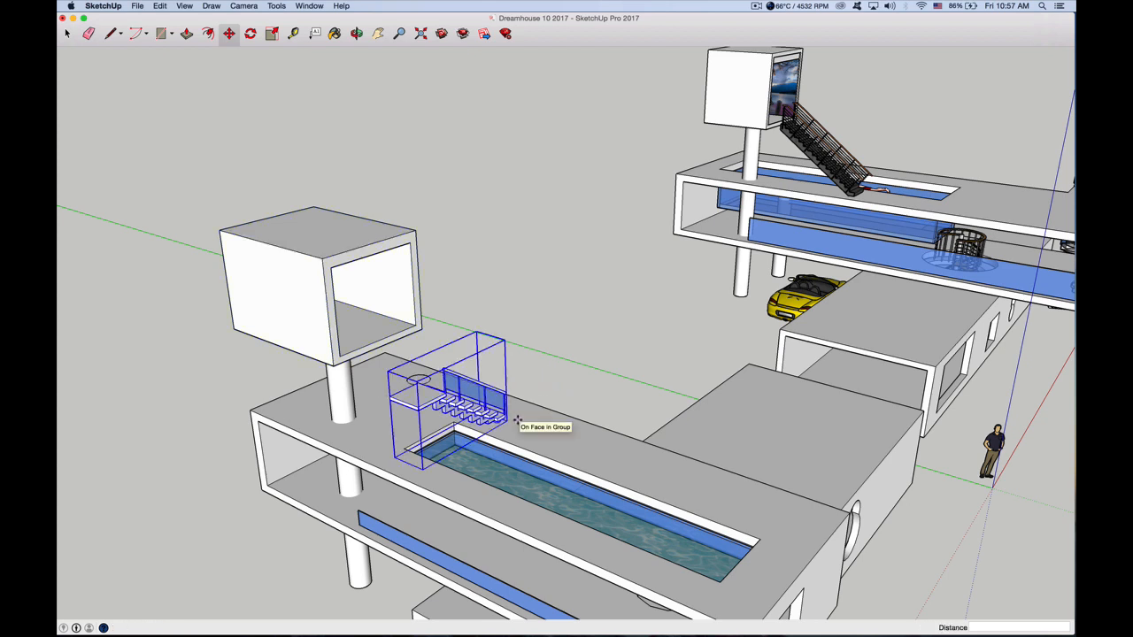
pyautogui.click(250, 34)
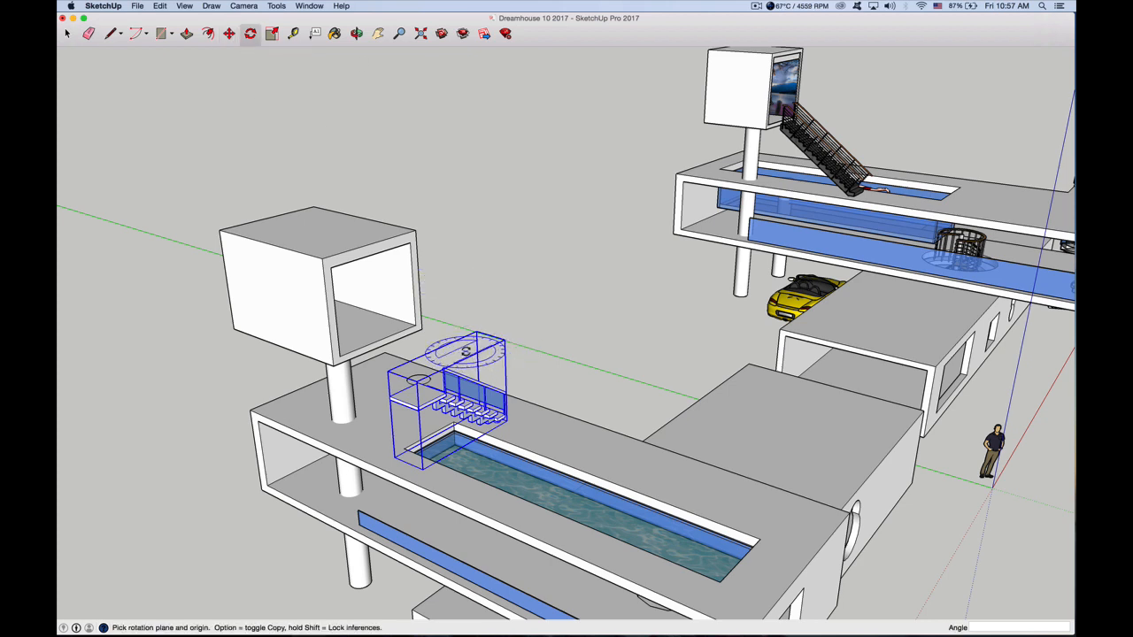
pyautogui.click(465, 351)
pyautogui.click(506, 328)
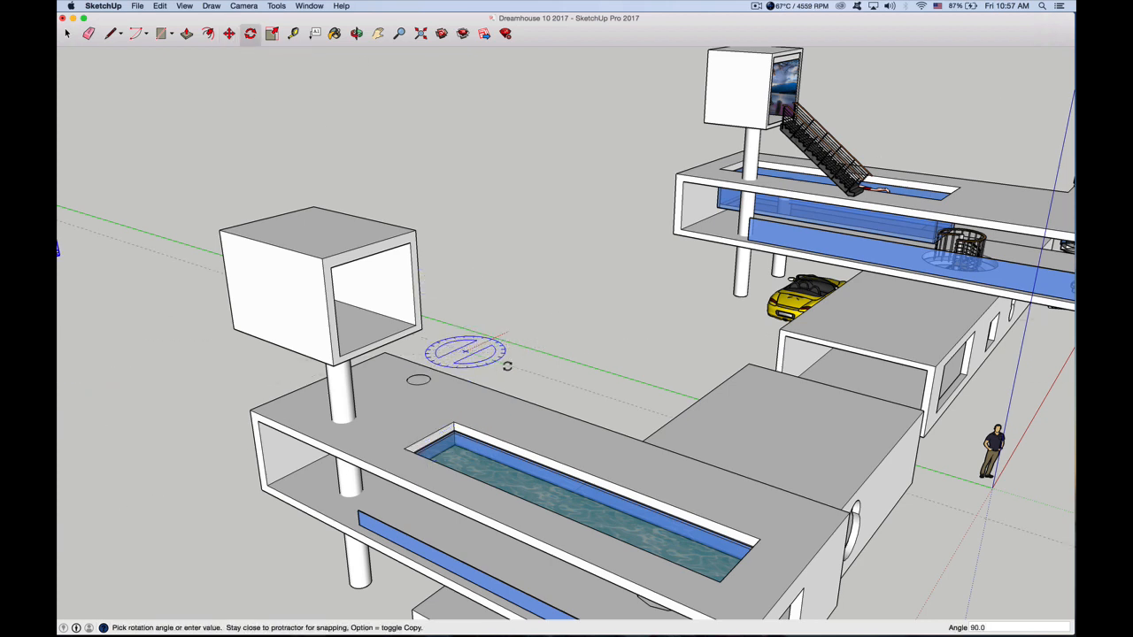
pyautogui.click(516, 327)
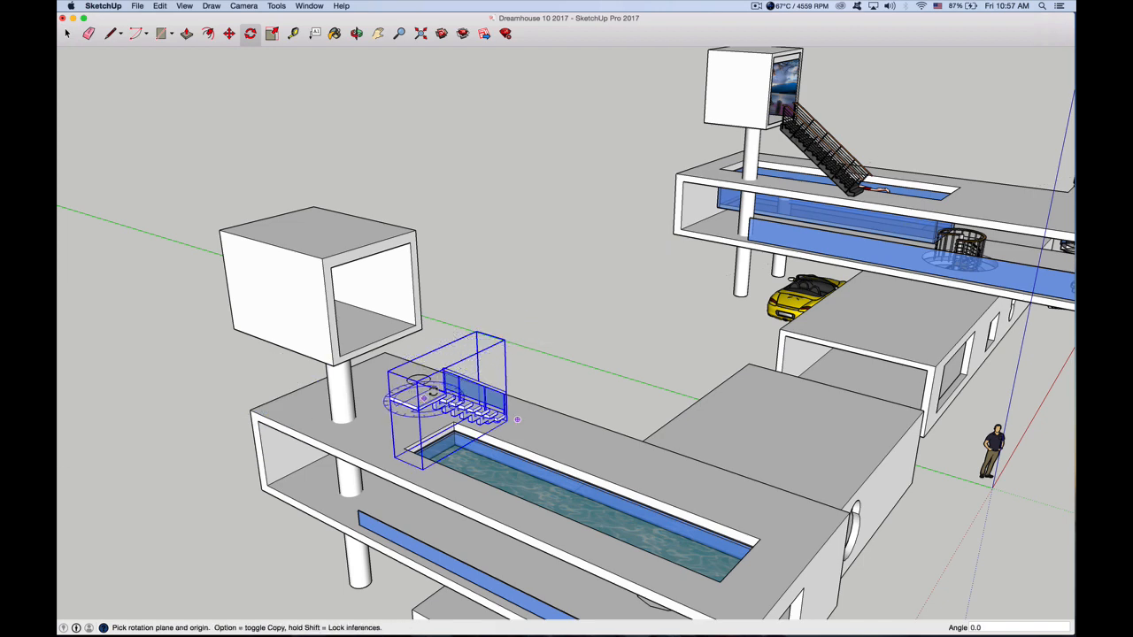
# Rotate the imported stair 90° horizontally about its landing so it runs along the length of the pool
pyautogui.scroll(5, 424, 384)
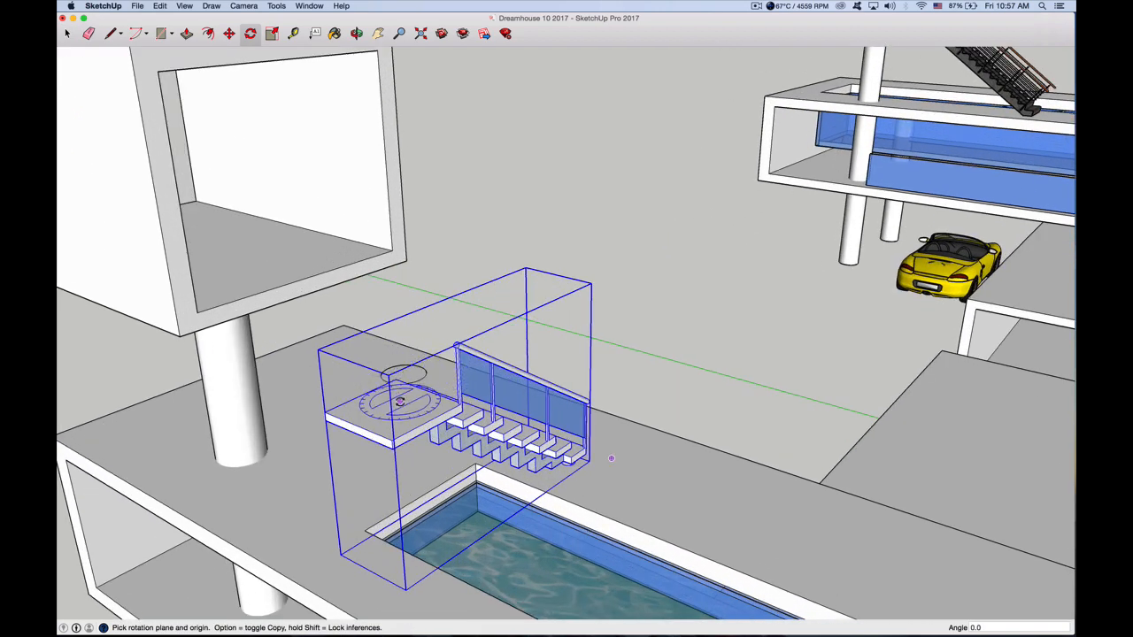
pyautogui.moveTo(399, 405); pyautogui.dragTo(611, 458)
pyautogui.click(356, 425)
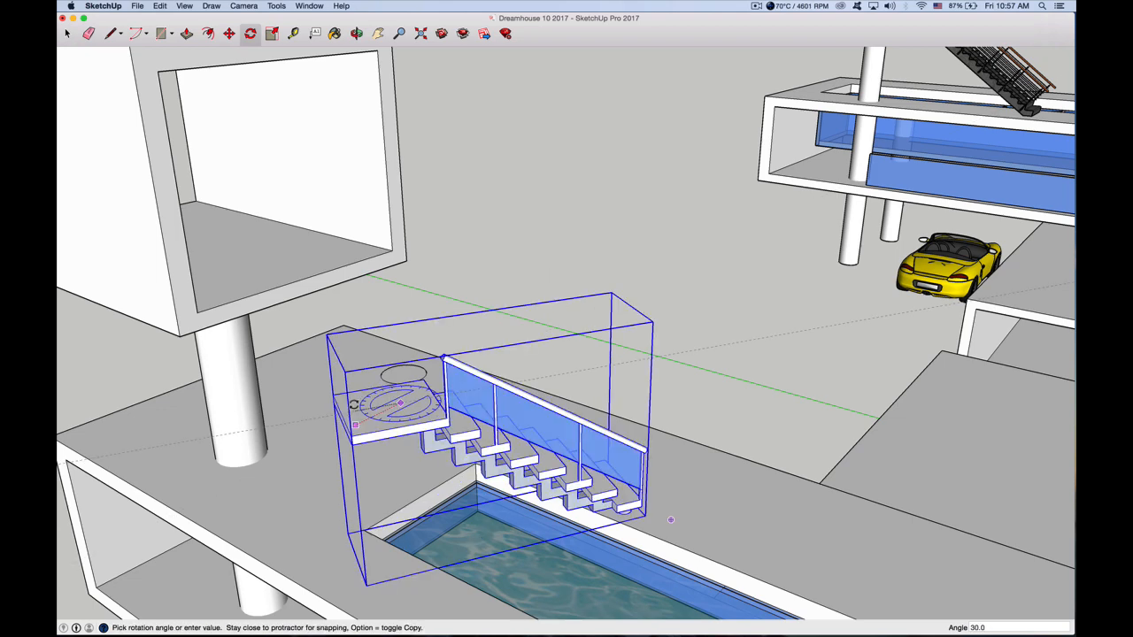
pyautogui.click(360, 387)
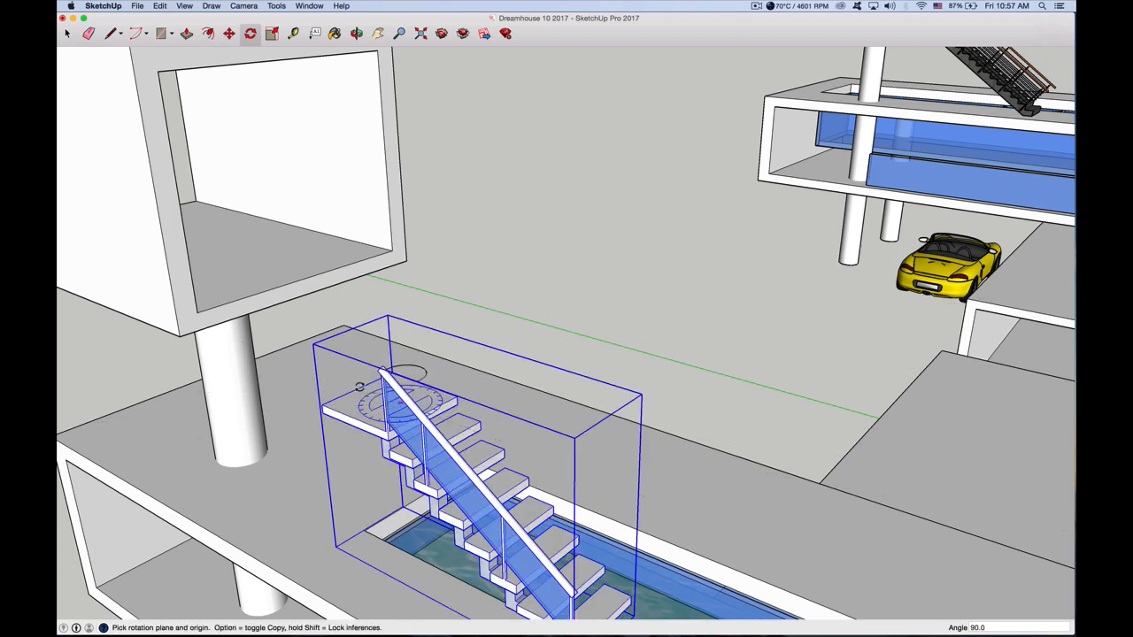
# Move the stair about 3' 5 7/16" across the roof so its landing sits by the column under the raised cube
pyautogui.press('space')
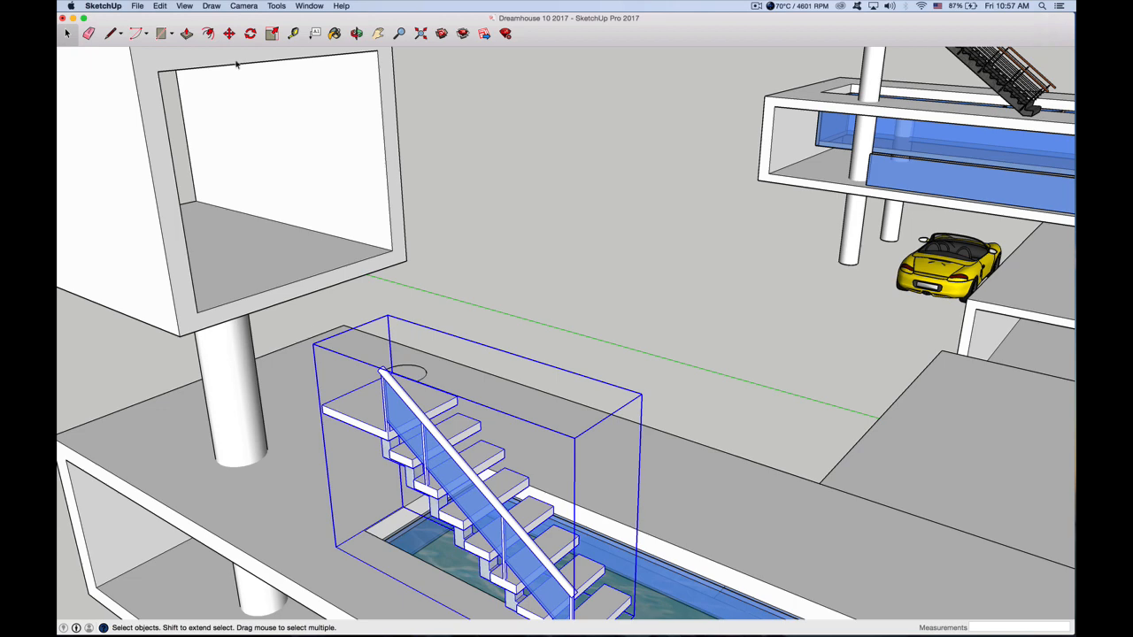
pyautogui.press('m')
pyautogui.click(357, 405)
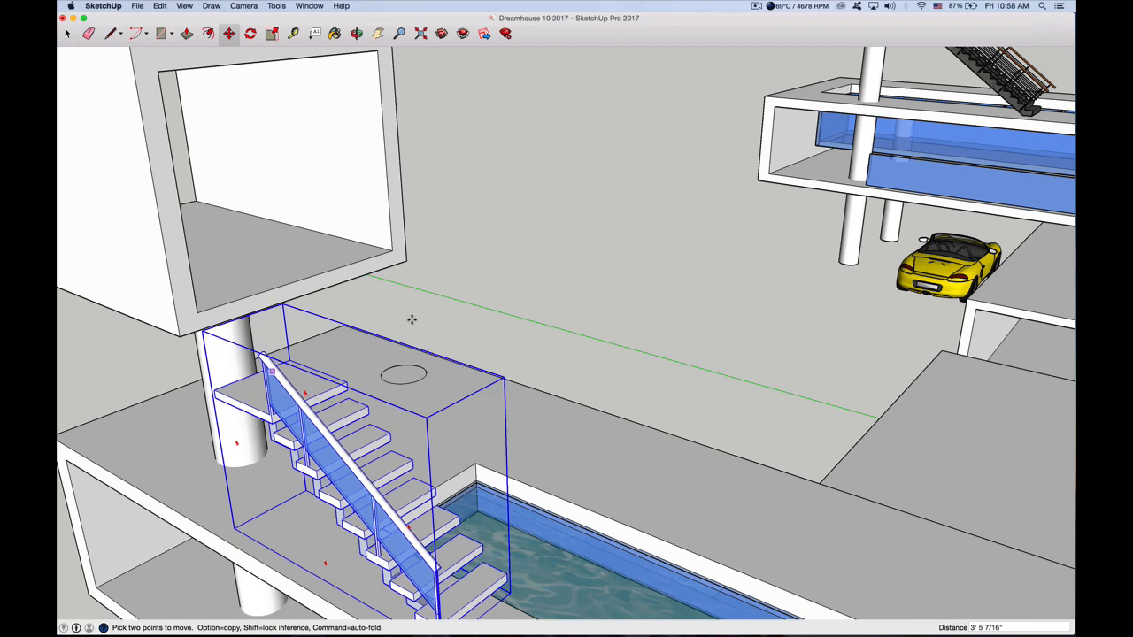
pyautogui.scroll(-5, 412, 318)
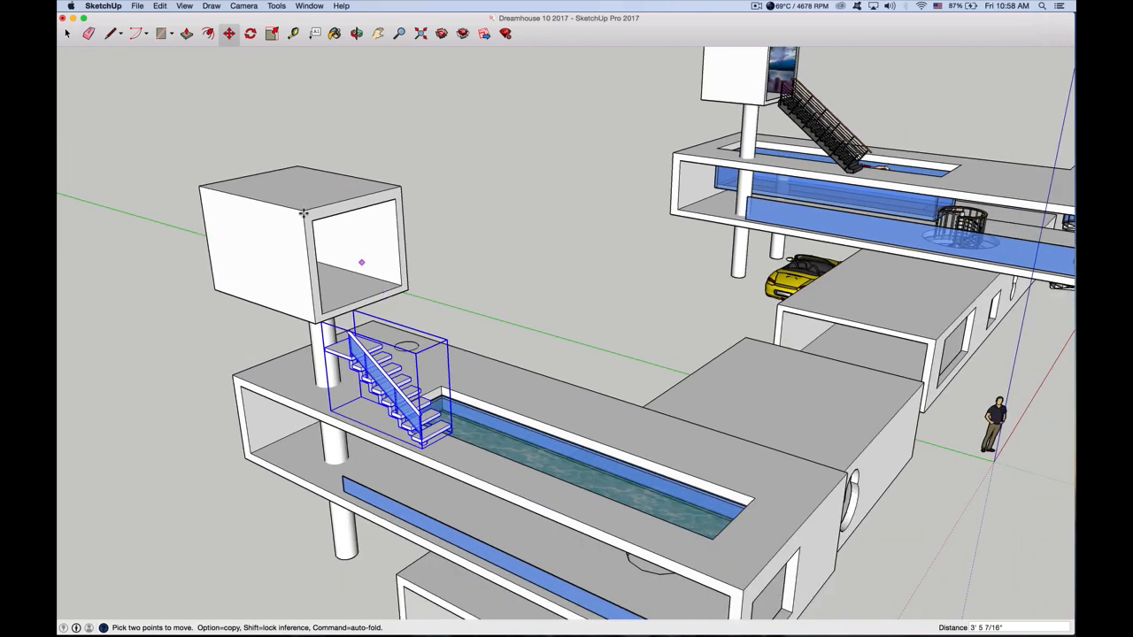
# Lower the hollow cube about 2' 10 1/8" so its floor meets the stair's landing
pyautogui.click(66, 34)
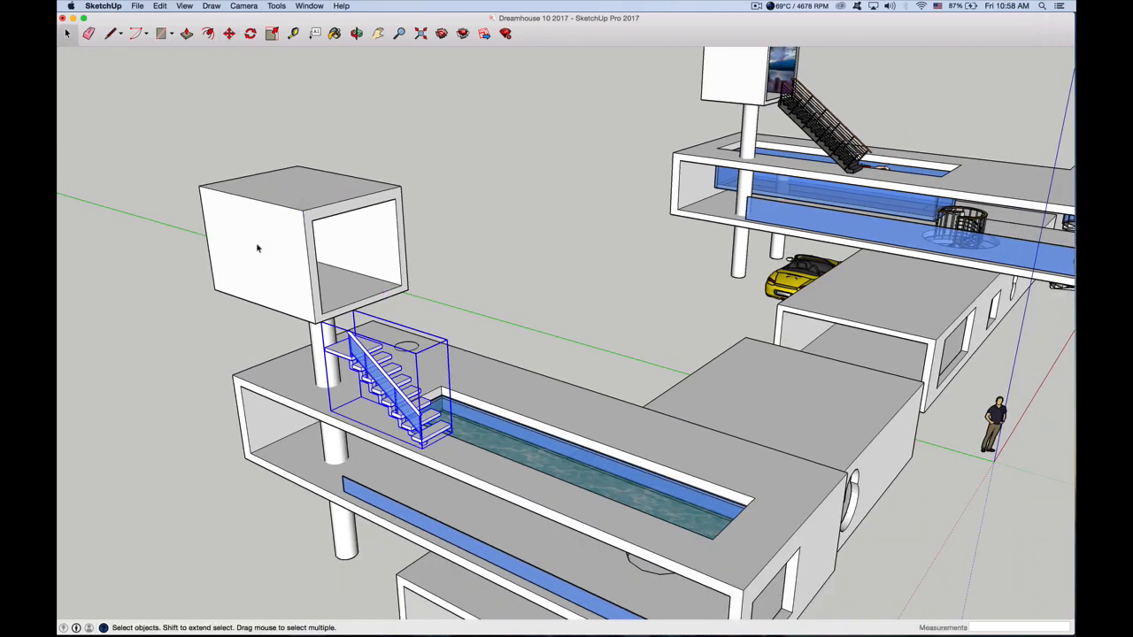
pyautogui.click(282, 241)
pyautogui.click(229, 33)
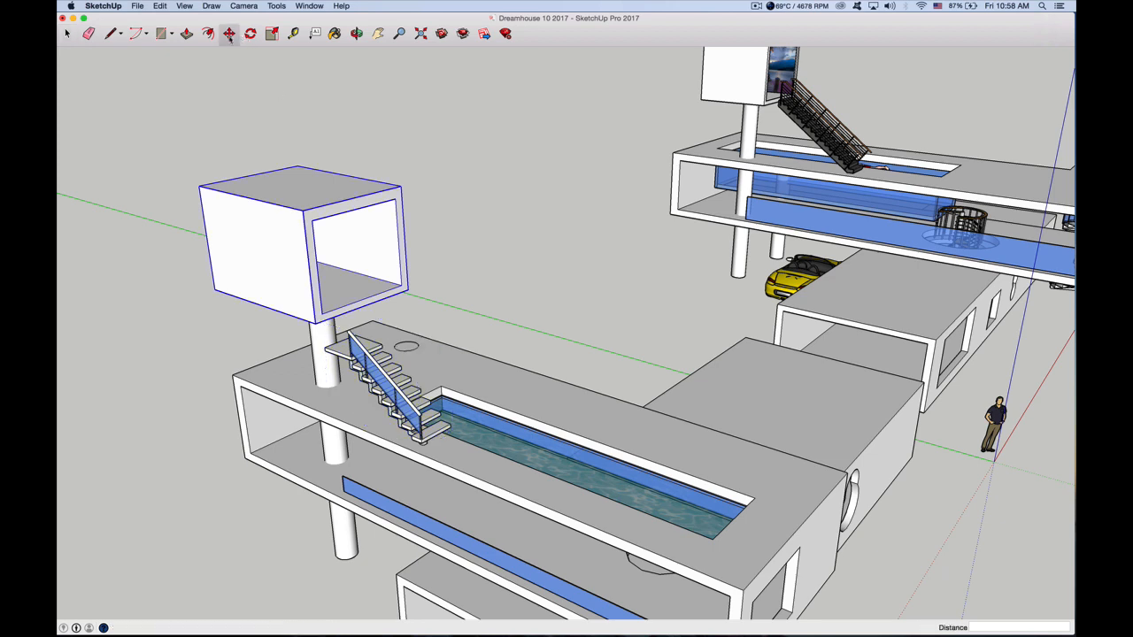
pyautogui.click(288, 226)
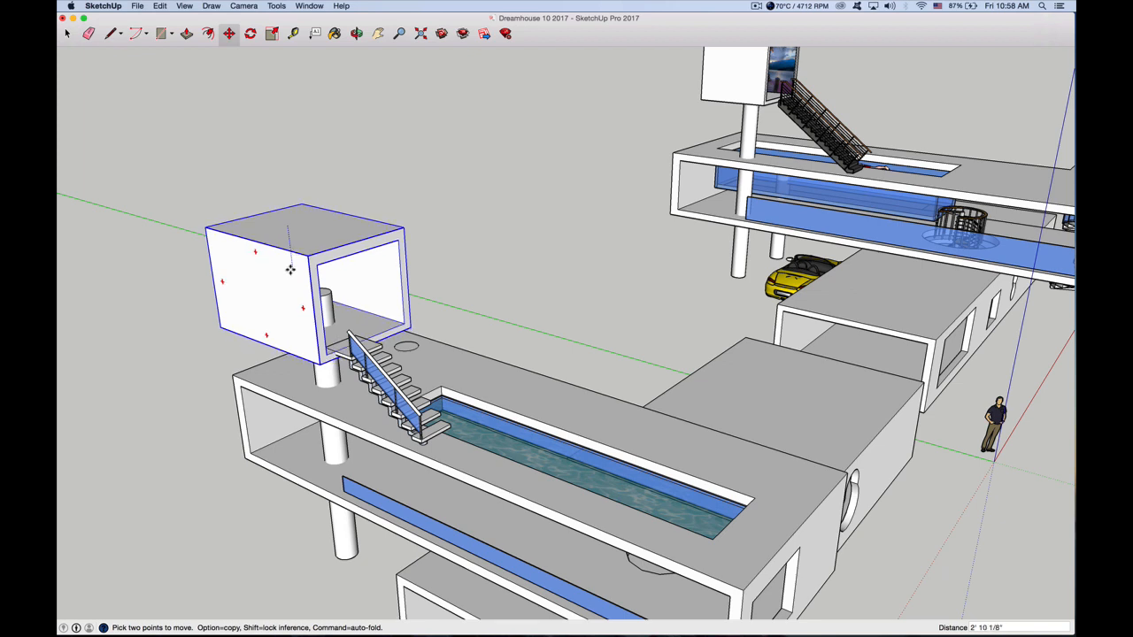
pyautogui.click(291, 269)
# Push the top face of the column inside the cube down about 7 1/8", below the cube's floor
pyautogui.press('space')
pyautogui.click(324, 299)
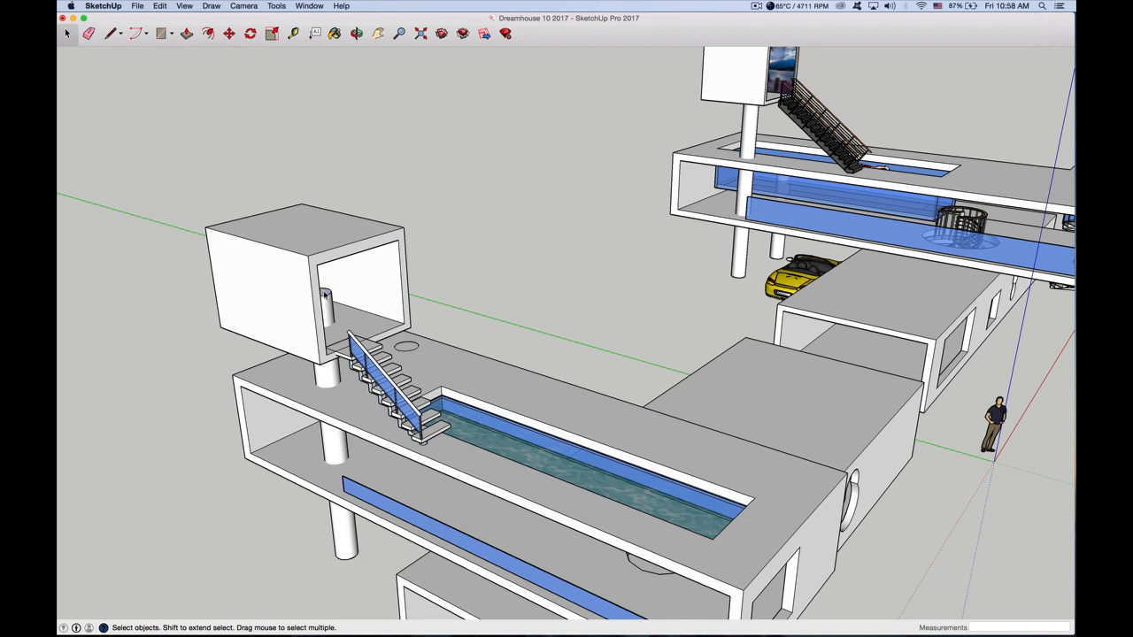
pyautogui.click(187, 34)
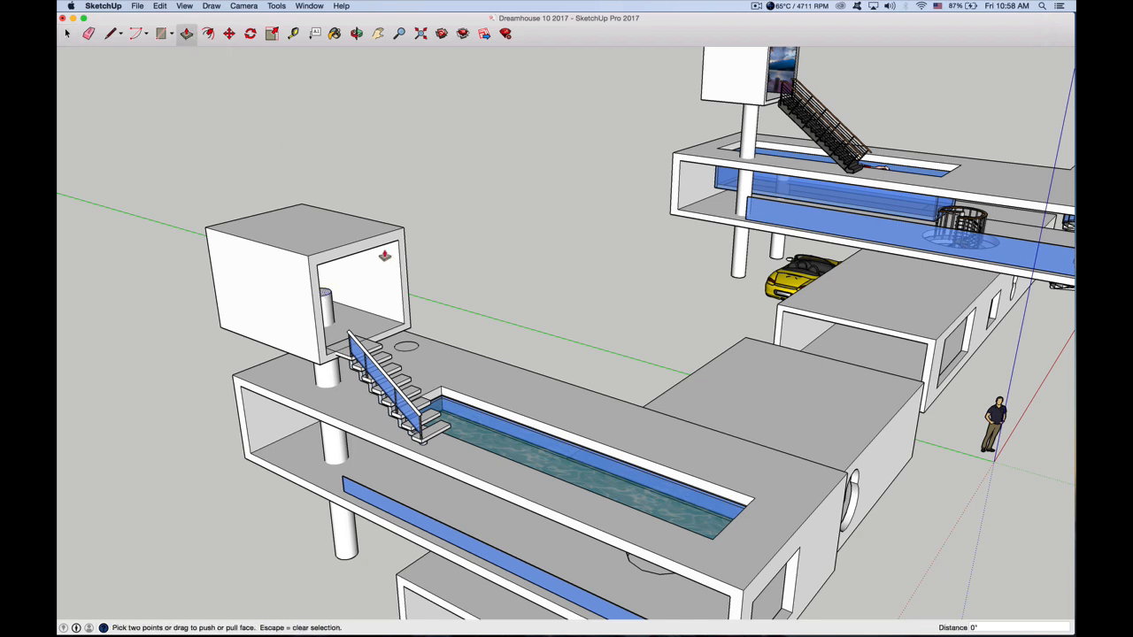
pyautogui.click(326, 292)
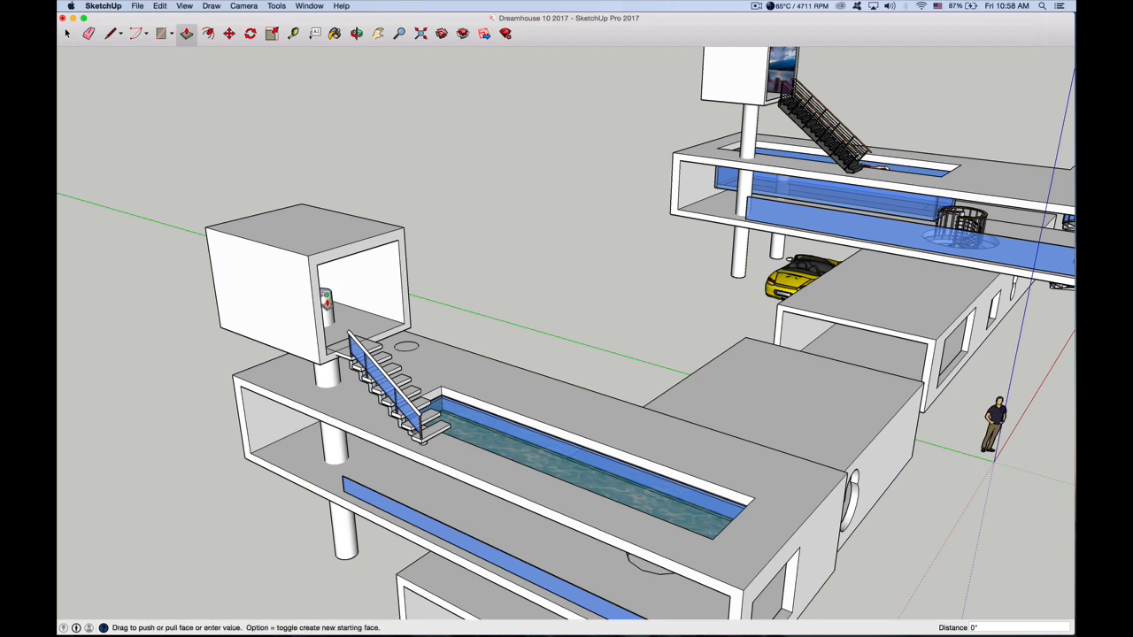
pyautogui.click(329, 322)
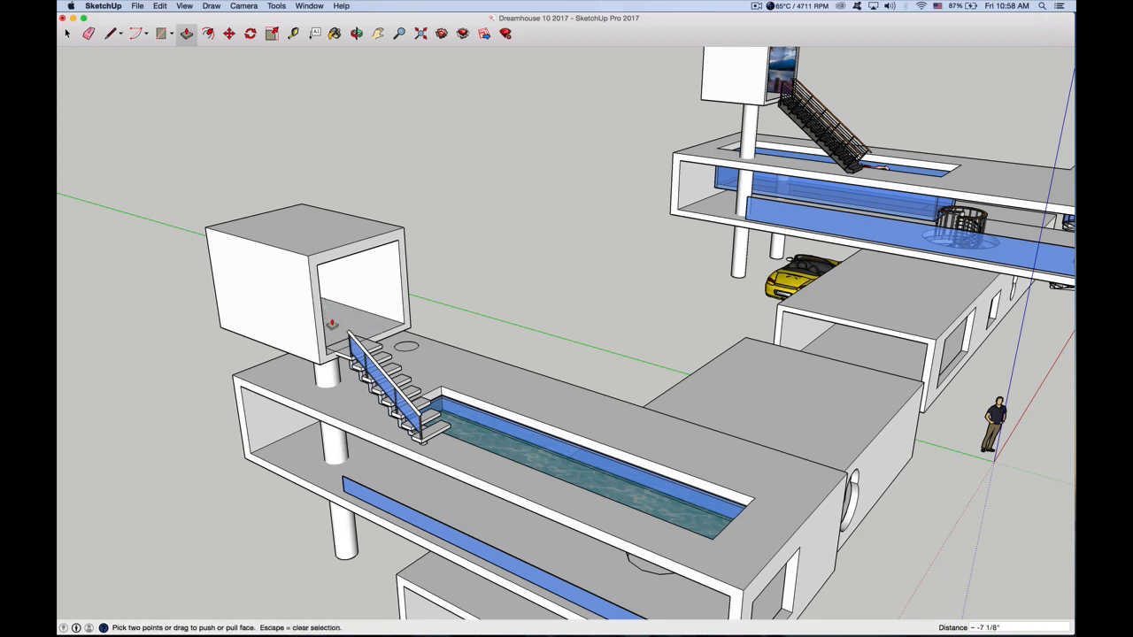
pyautogui.click(67, 34)
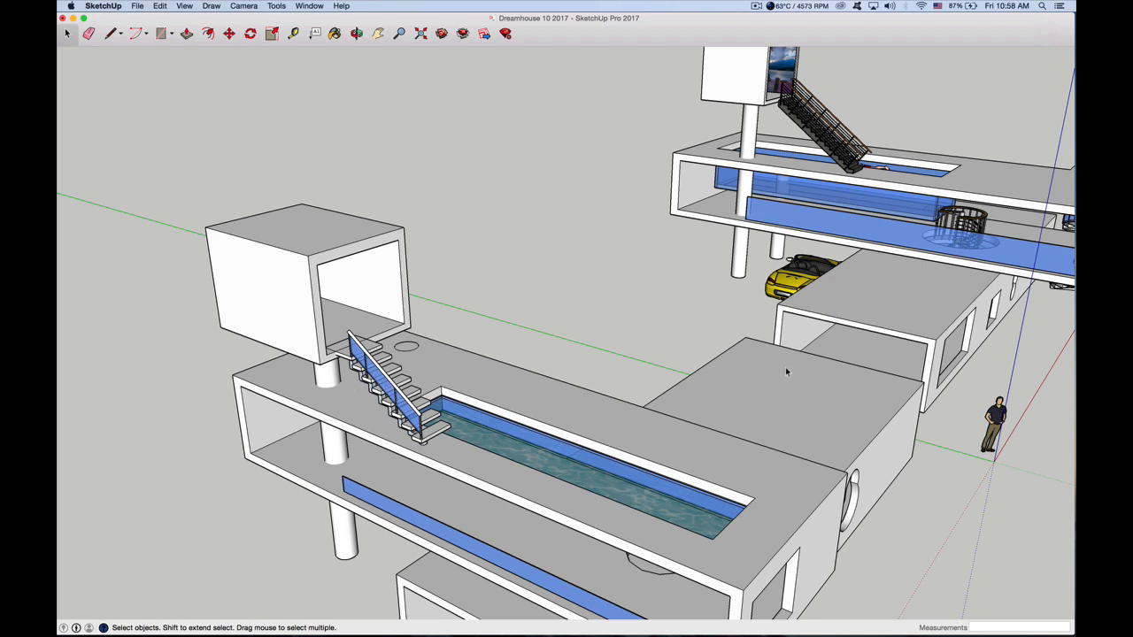
# Search the 3D Warehouse for "spiral staircase"
pyautogui.scroll(-3, 522, 448)
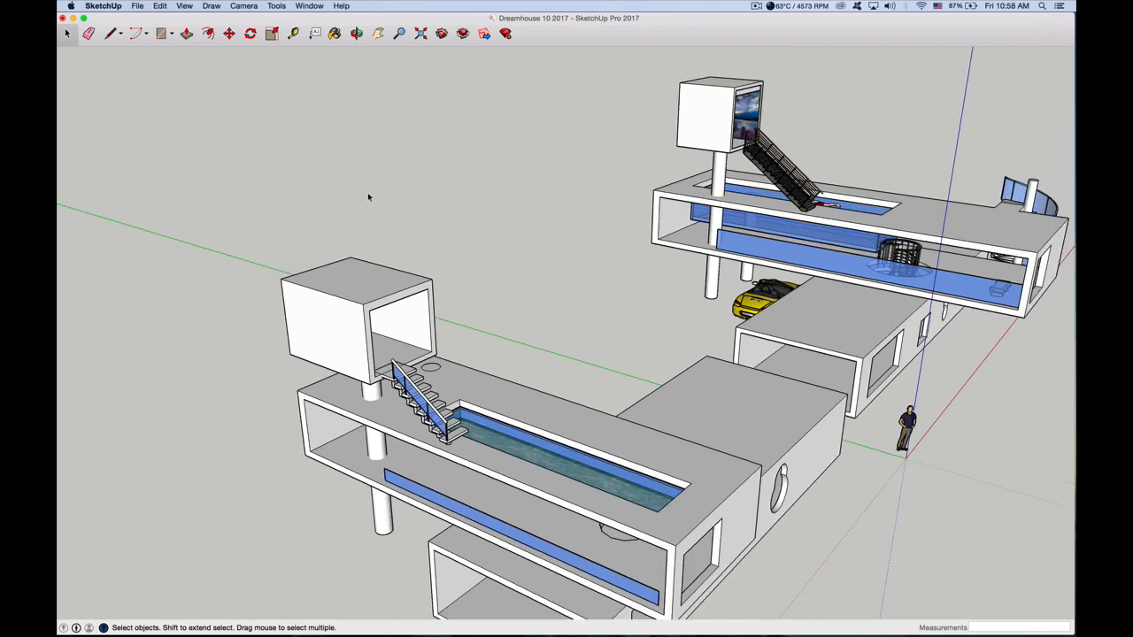
pyautogui.click(441, 34)
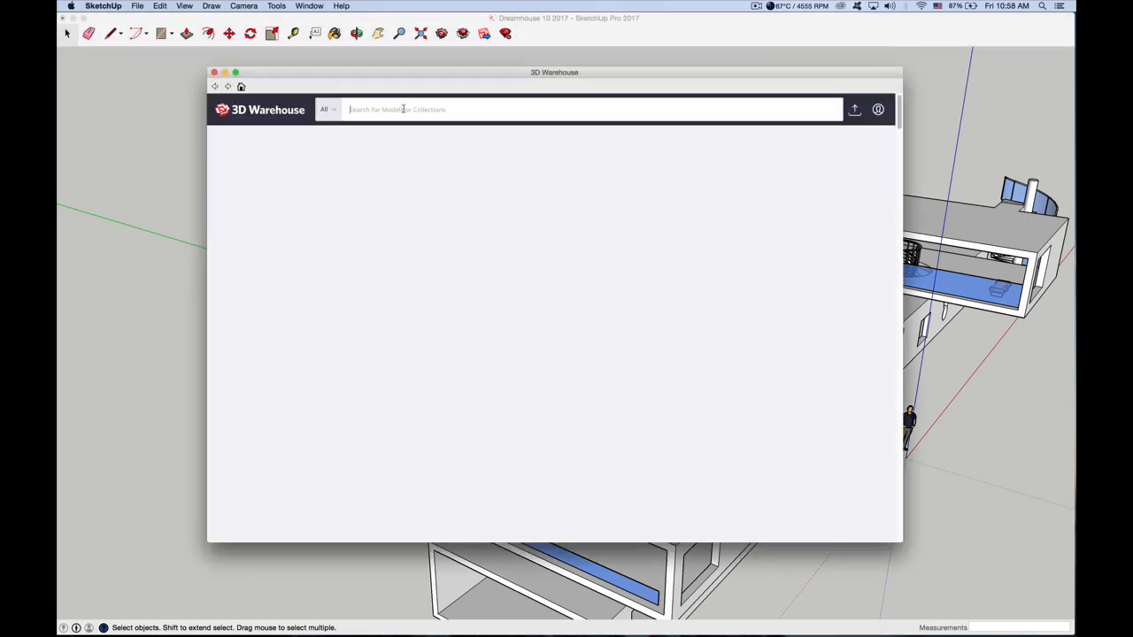
pyautogui.write('s')
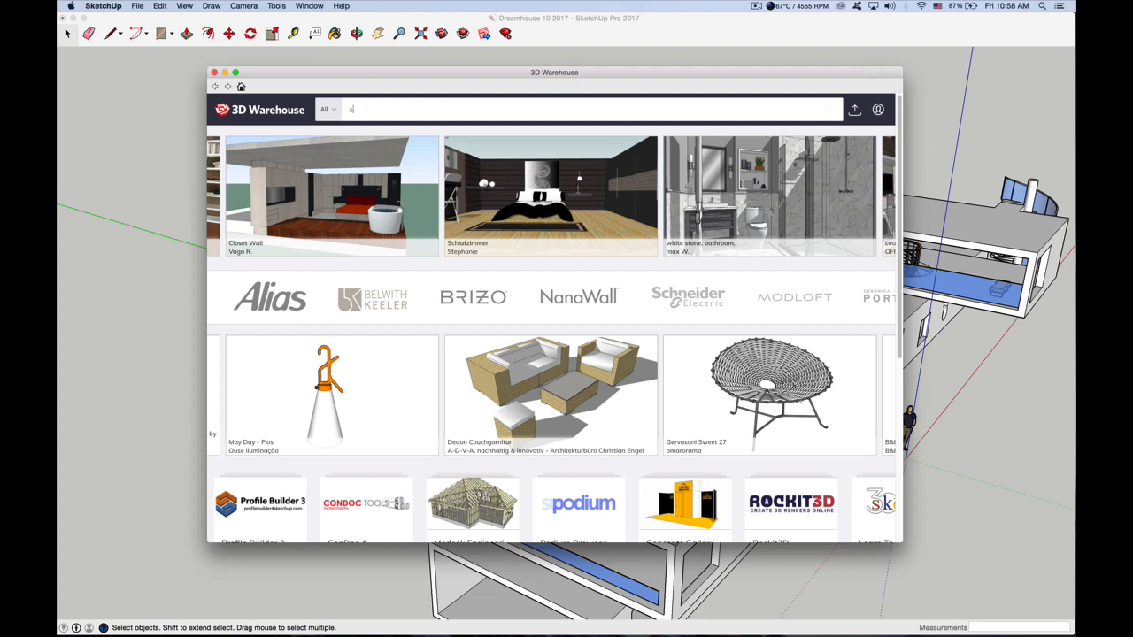
pyautogui.write('piral stairs')
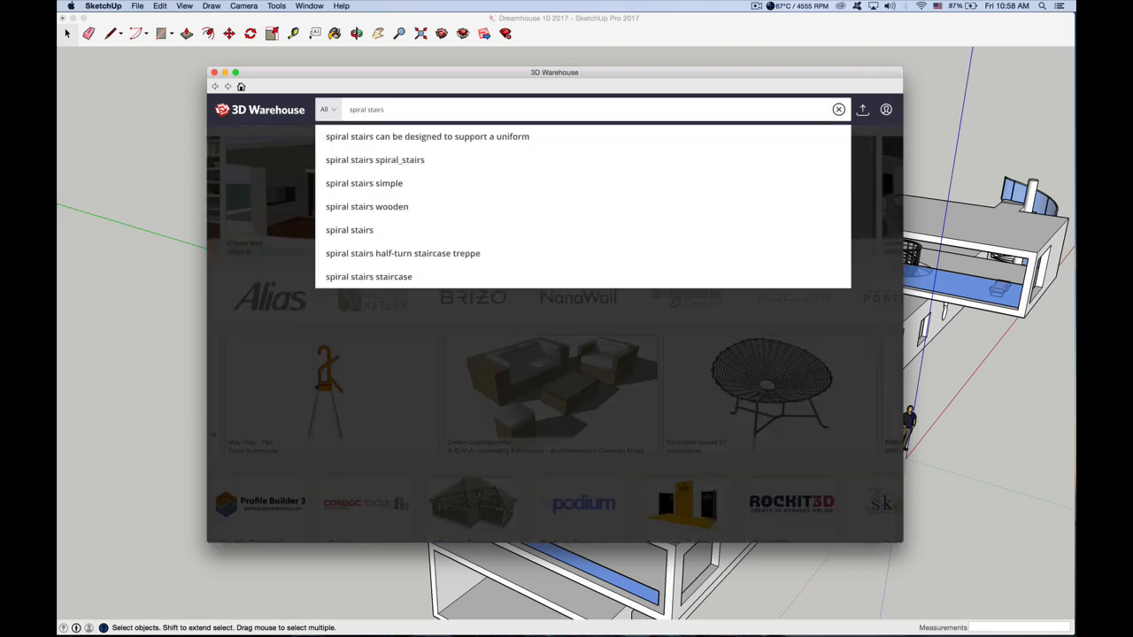
pyautogui.press('BackSpace')
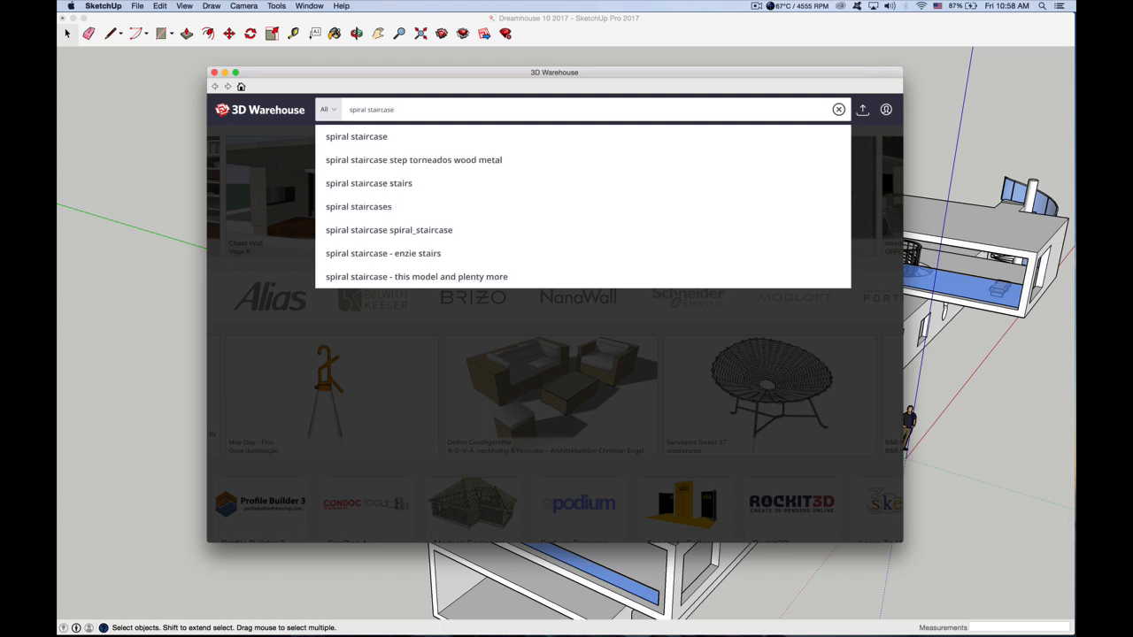
pyautogui.press('Return')
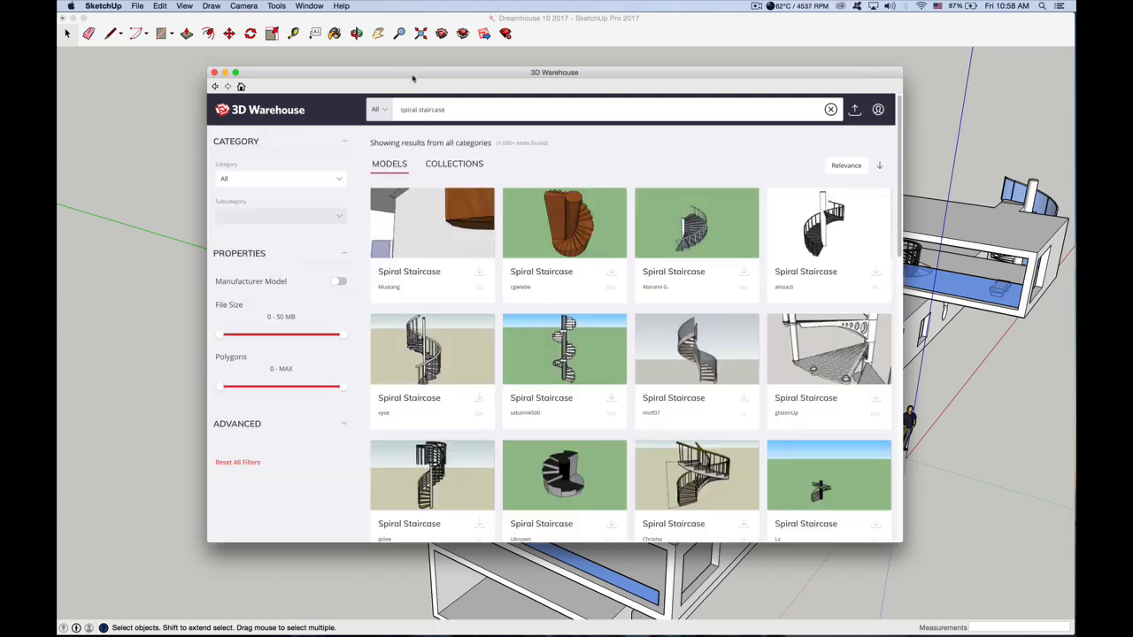
# Load the grey curved Spiral Staircase model and place it on the lower box's floor near its open end
pyautogui.moveTo(412, 78); pyautogui.dragTo(362, 64)
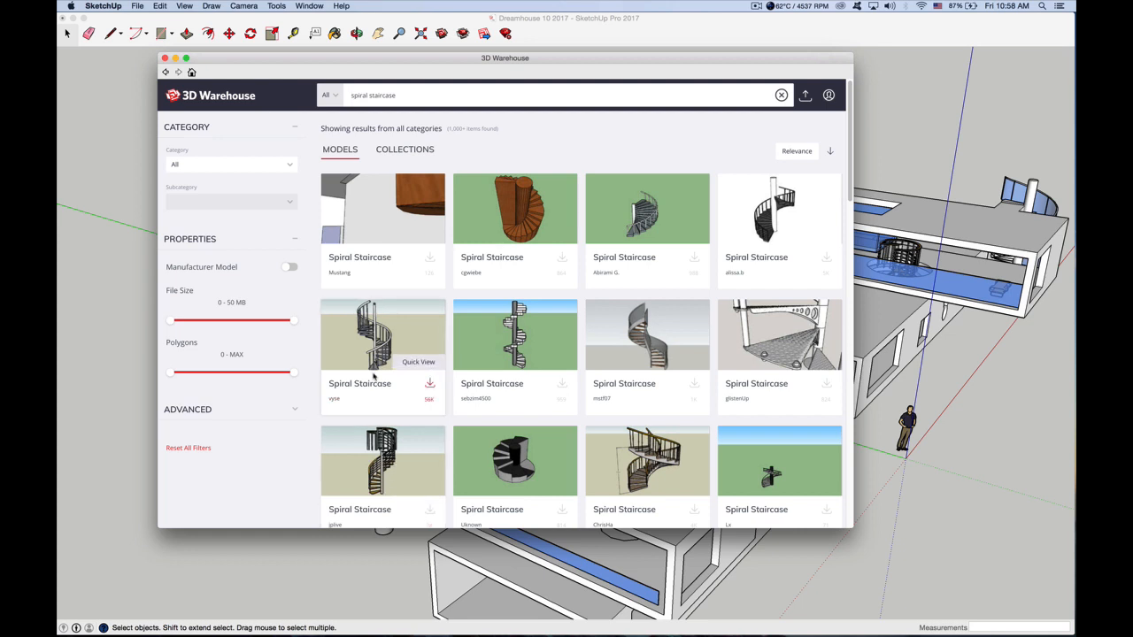
pyautogui.click(694, 384)
pyautogui.click(645, 214)
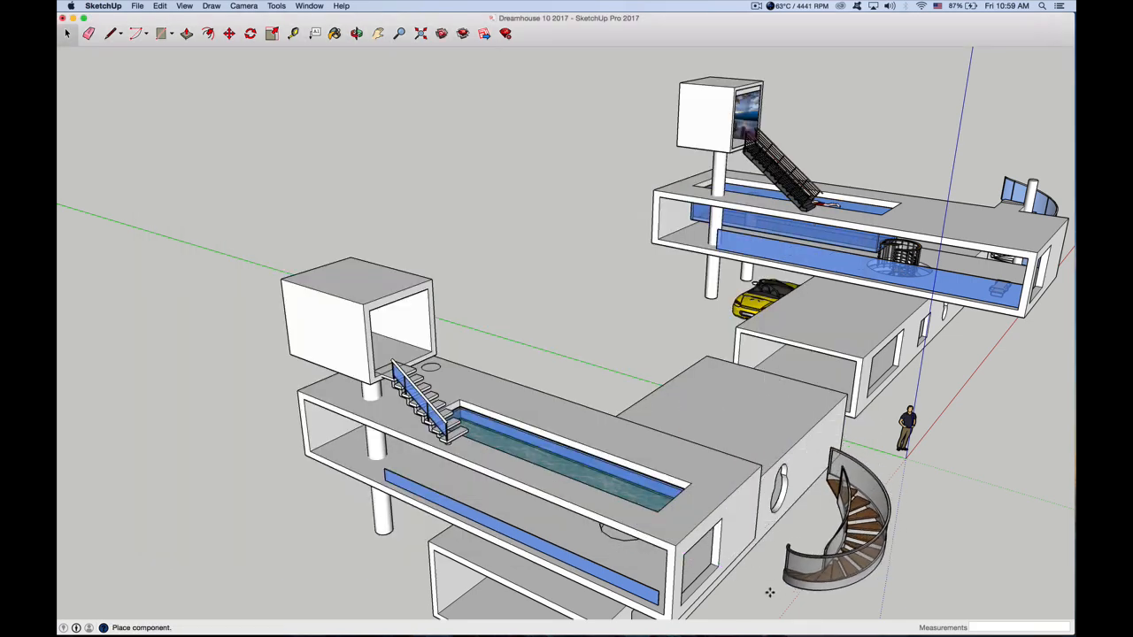
pyautogui.scroll(-5, 541, 377)
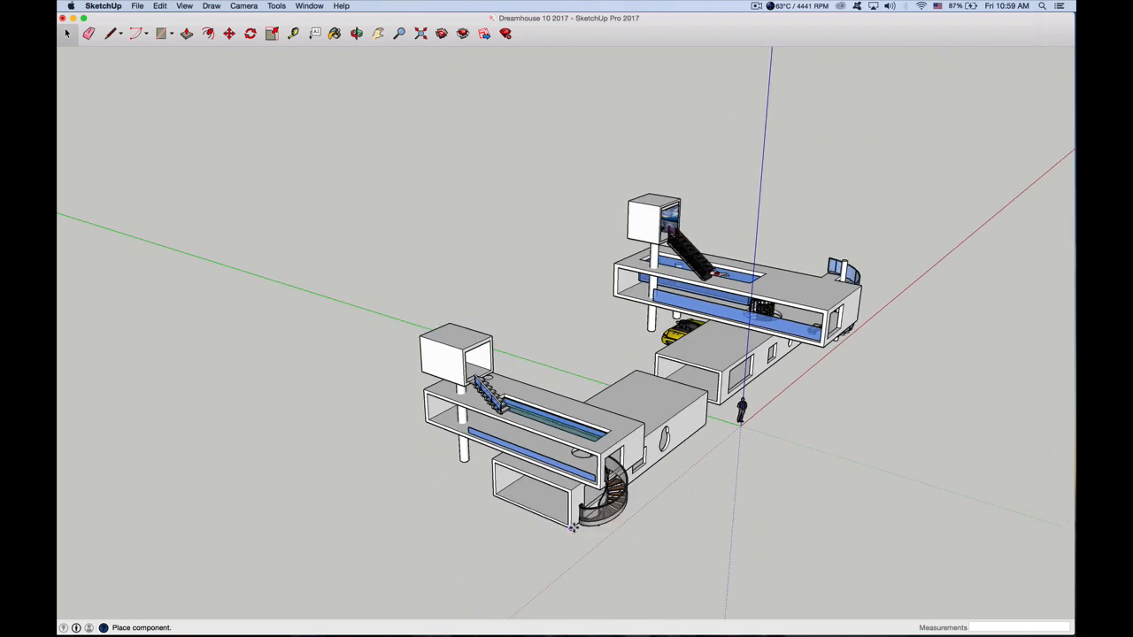
pyautogui.scroll(5, 571, 513)
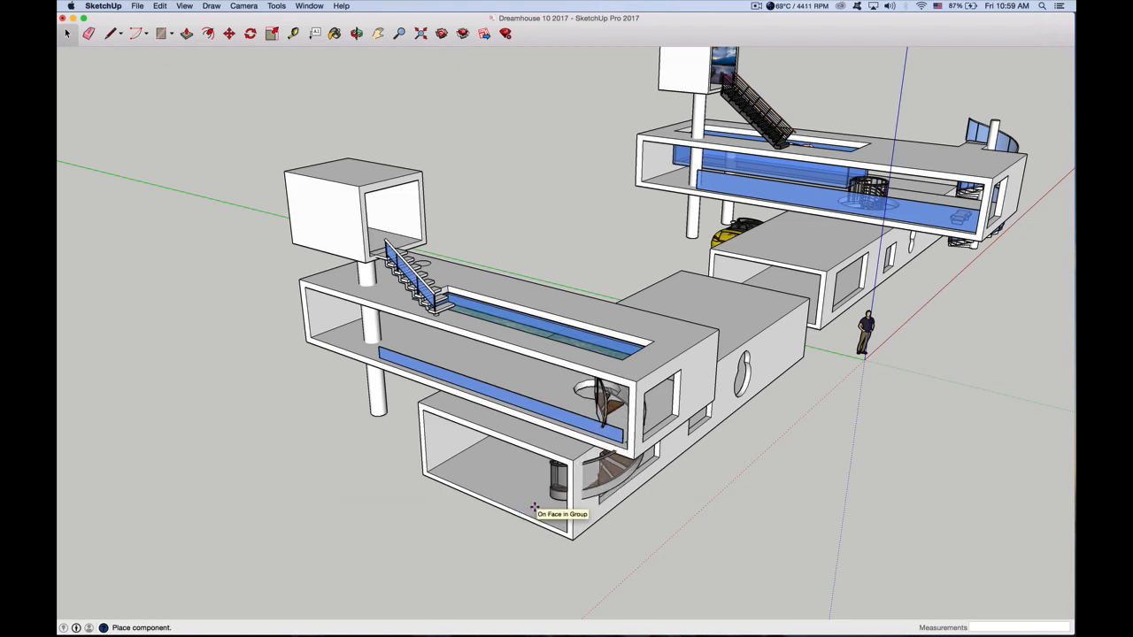
pyautogui.click(534, 507)
# Scale the spiral staircase down slightly from its upper corner
pyautogui.click(356, 33)
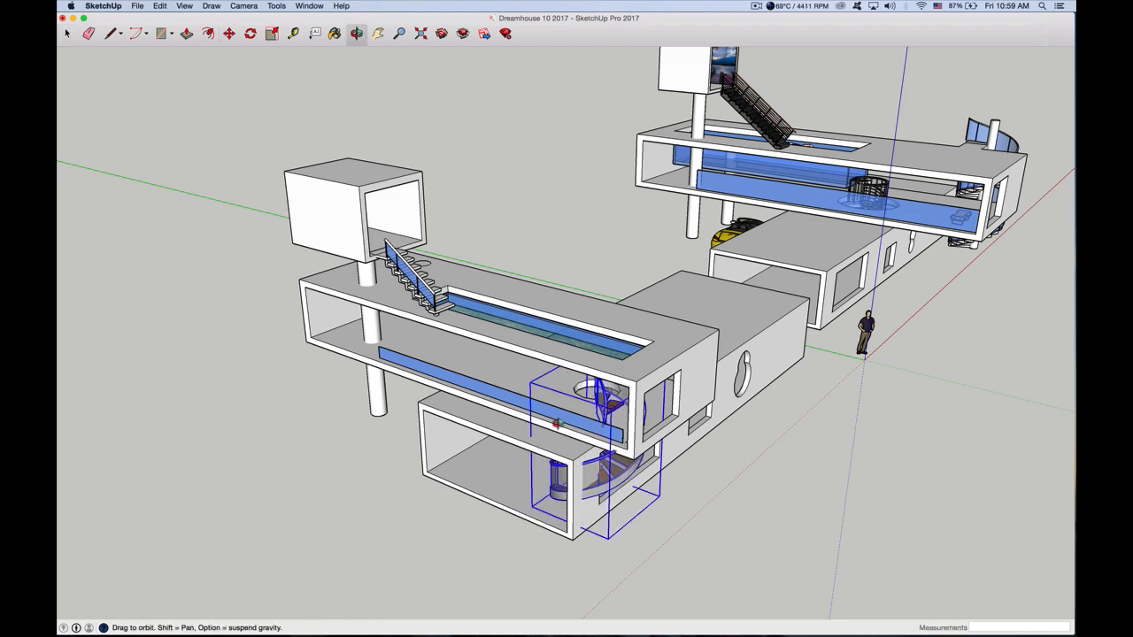
pyautogui.moveTo(563, 434); pyautogui.dragTo(722, 304)
pyautogui.click(271, 33)
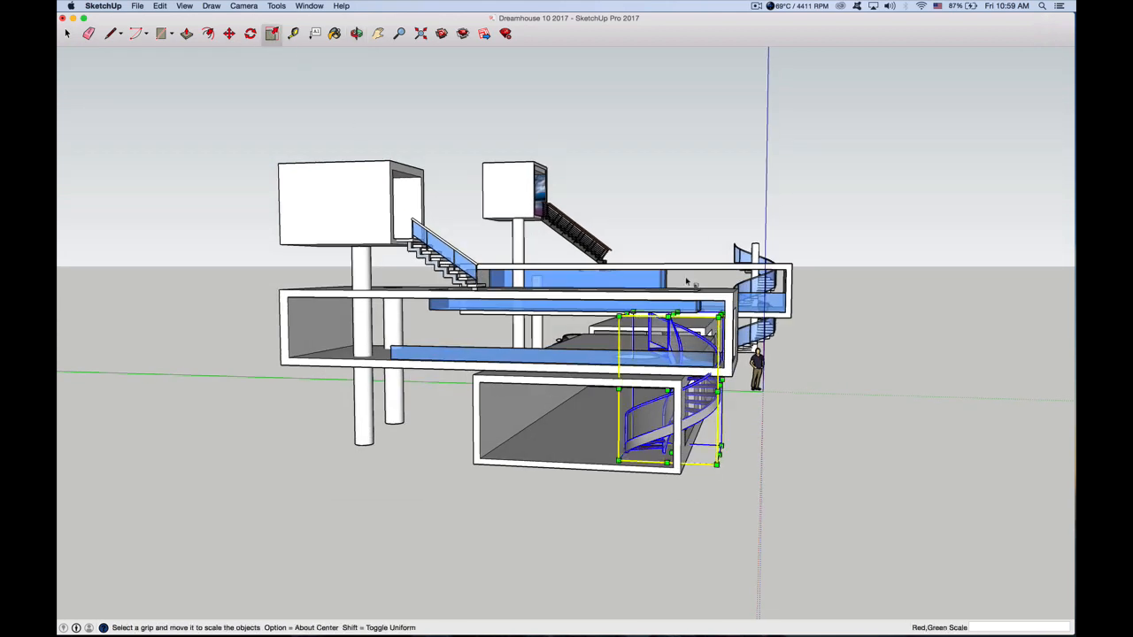
pyautogui.moveTo(721, 315); pyautogui.dragTo(697, 334)
# Move the spiral staircase about 2' 3 15/16" inward from the side wall and about 3' 9 5/16" along the lower box, under the round opening
pyautogui.press('m')
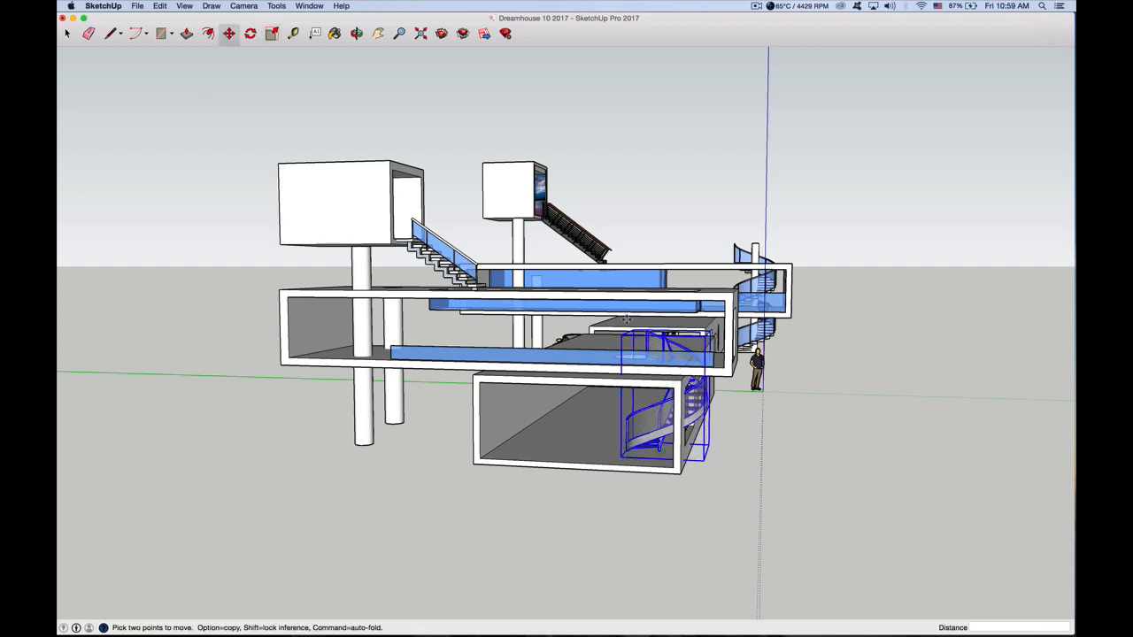
pyautogui.click(626, 342)
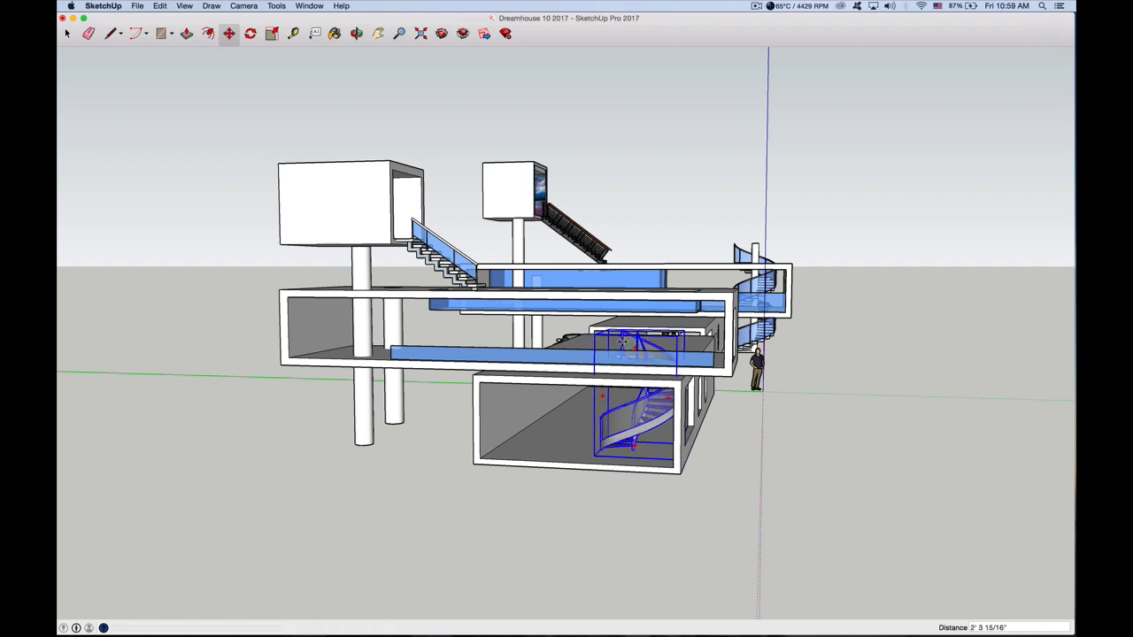
pyautogui.click(356, 34)
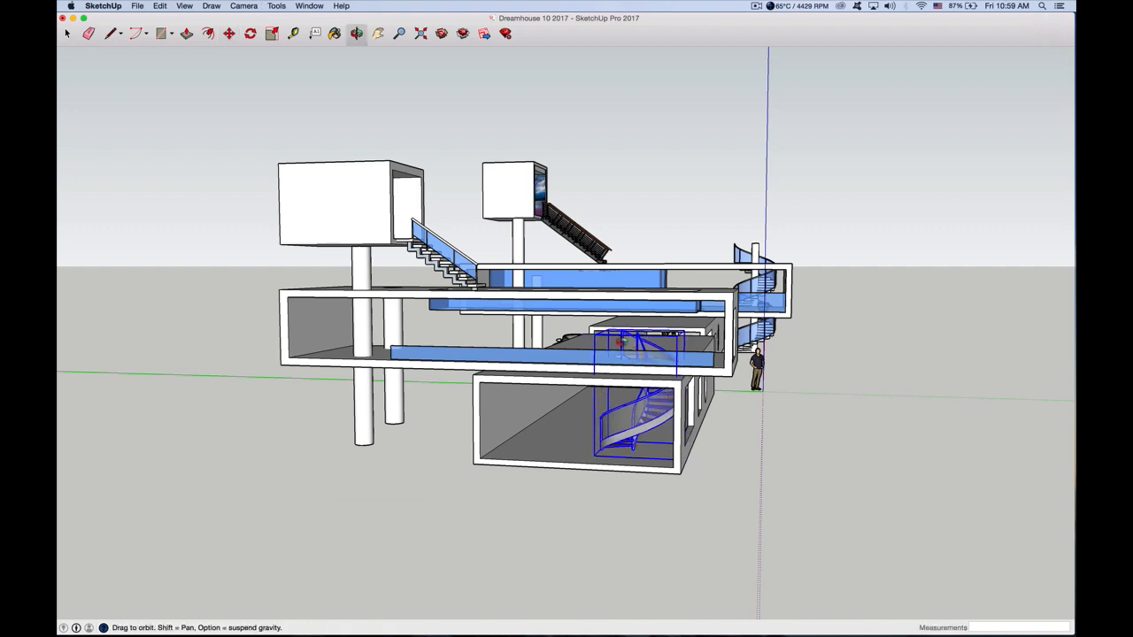
pyautogui.moveTo(622, 341); pyautogui.dragTo(436, 423)
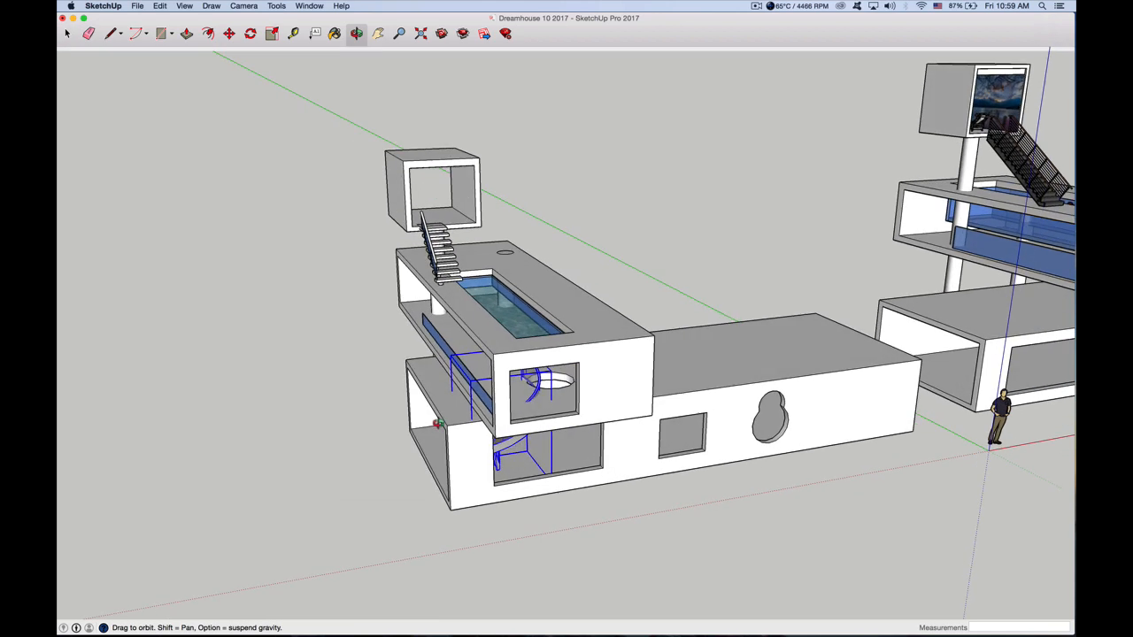
pyautogui.click(229, 33)
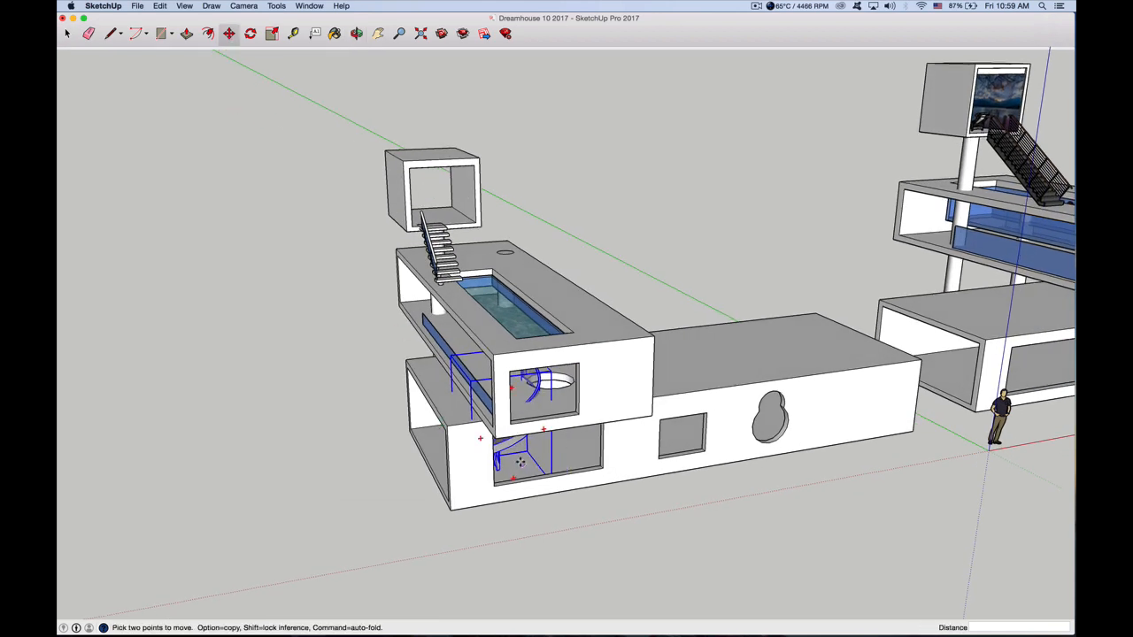
pyautogui.click(521, 461)
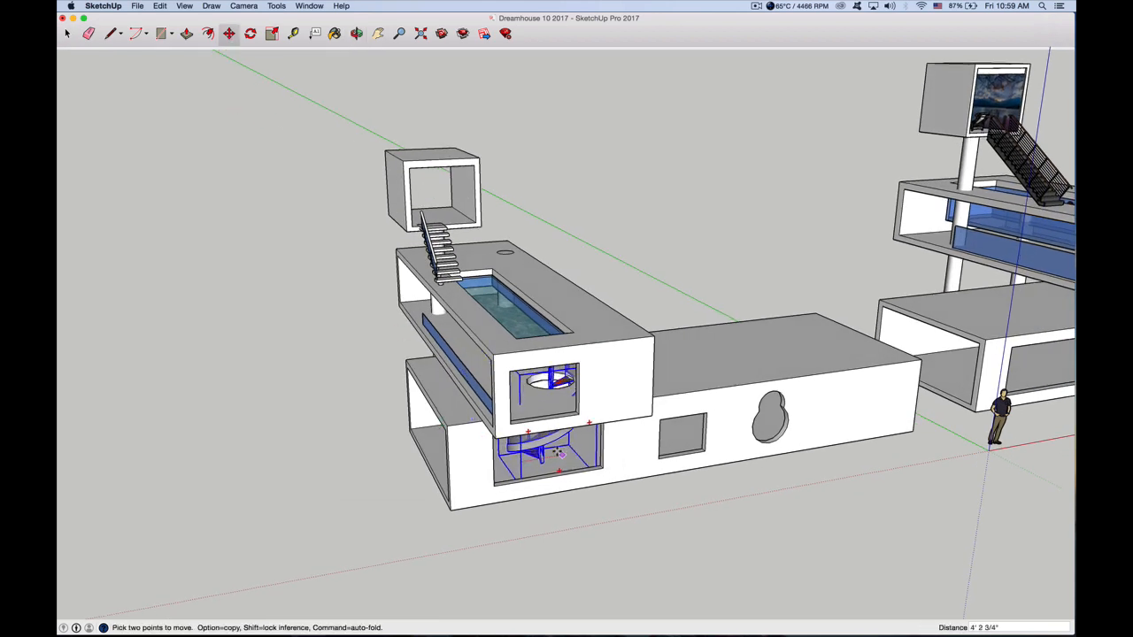
pyautogui.click(556, 451)
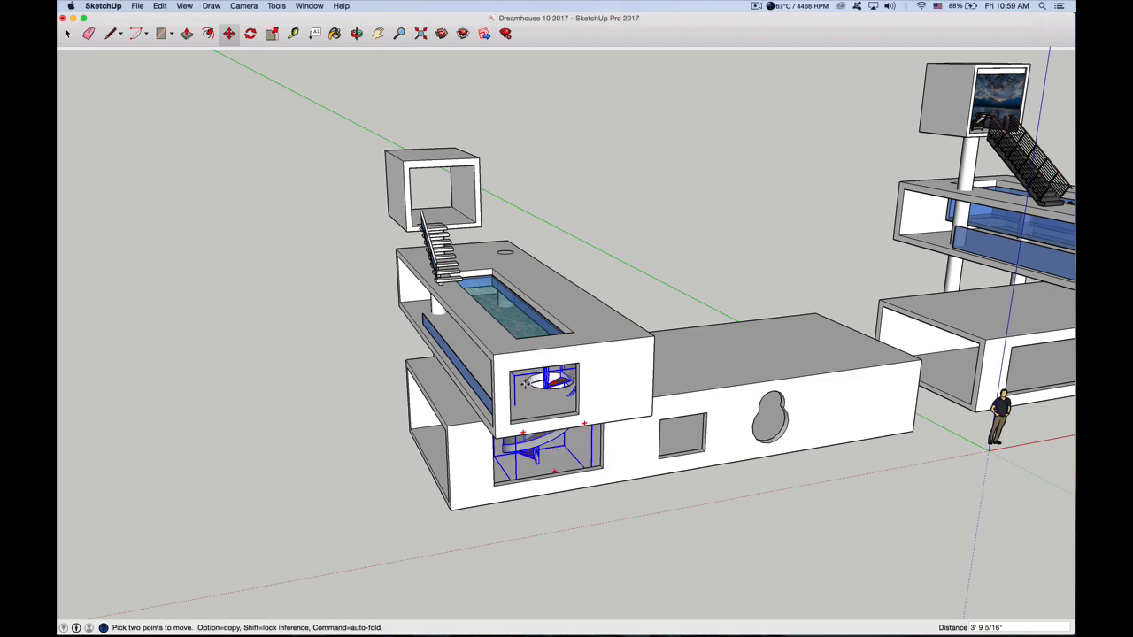
# Search the 3D Warehouse for "race car" and browse the models
pyautogui.moveTo(528, 385); pyautogui.dragTo(424, 383, button='middle')
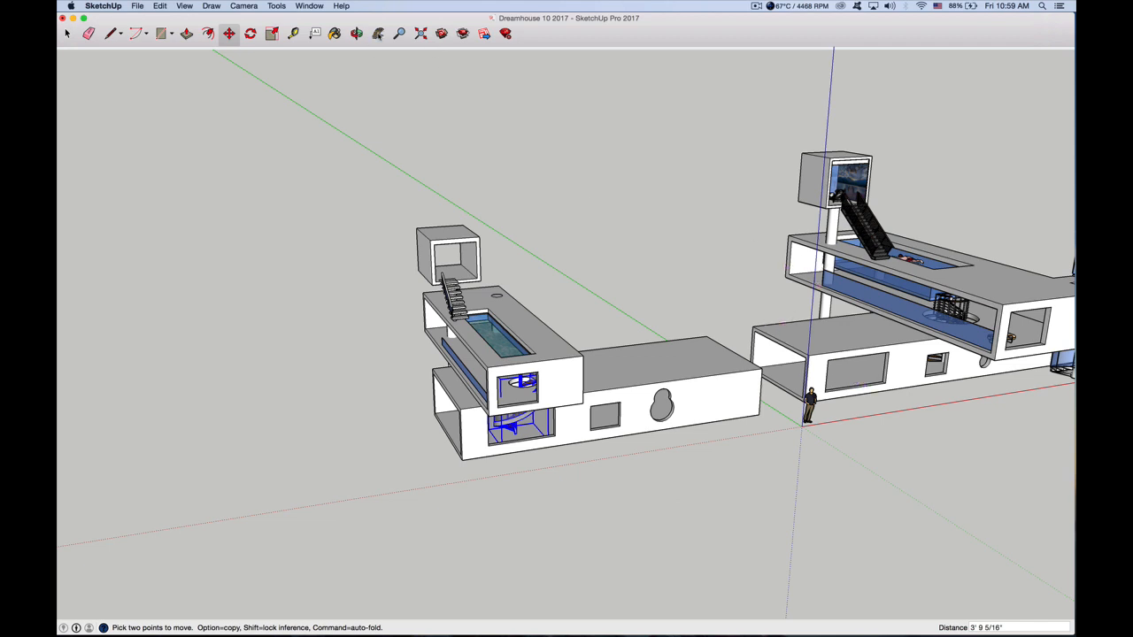
pyautogui.click(377, 34)
pyautogui.moveTo(577, 253); pyautogui.dragTo(450, 268)
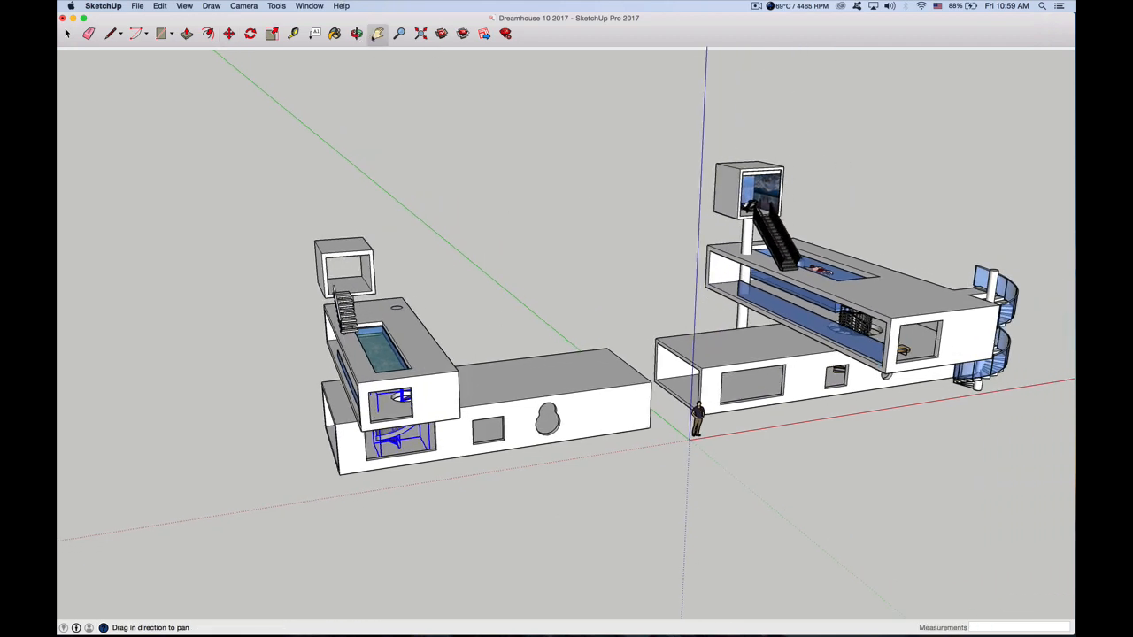
pyautogui.click(356, 33)
pyautogui.moveTo(638, 324); pyautogui.dragTo(651, 198)
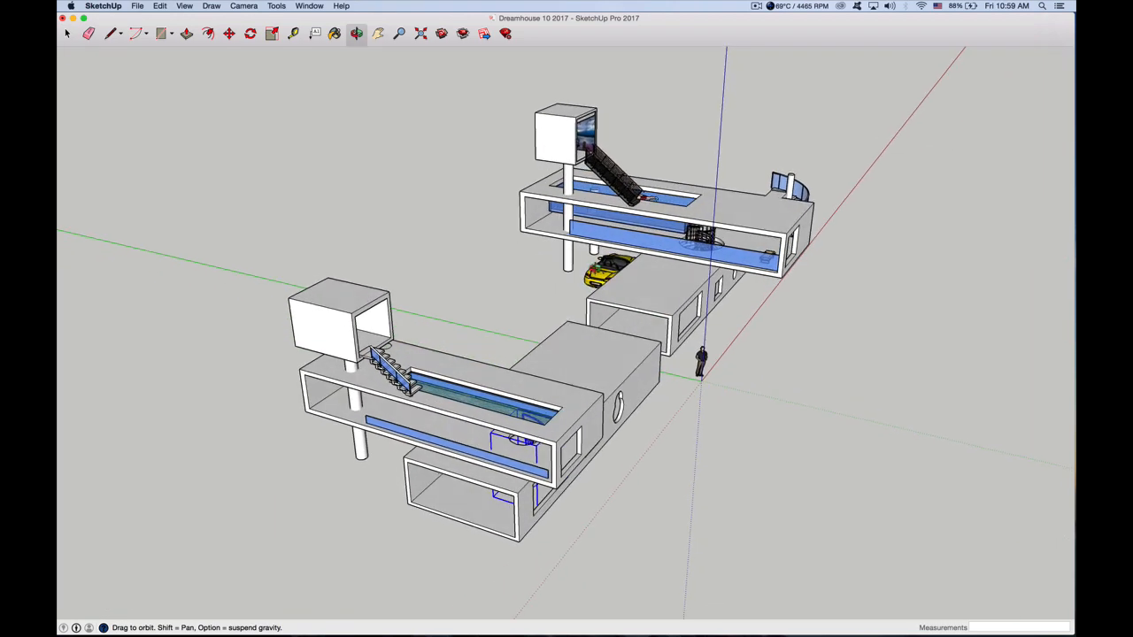
pyautogui.click(441, 33)
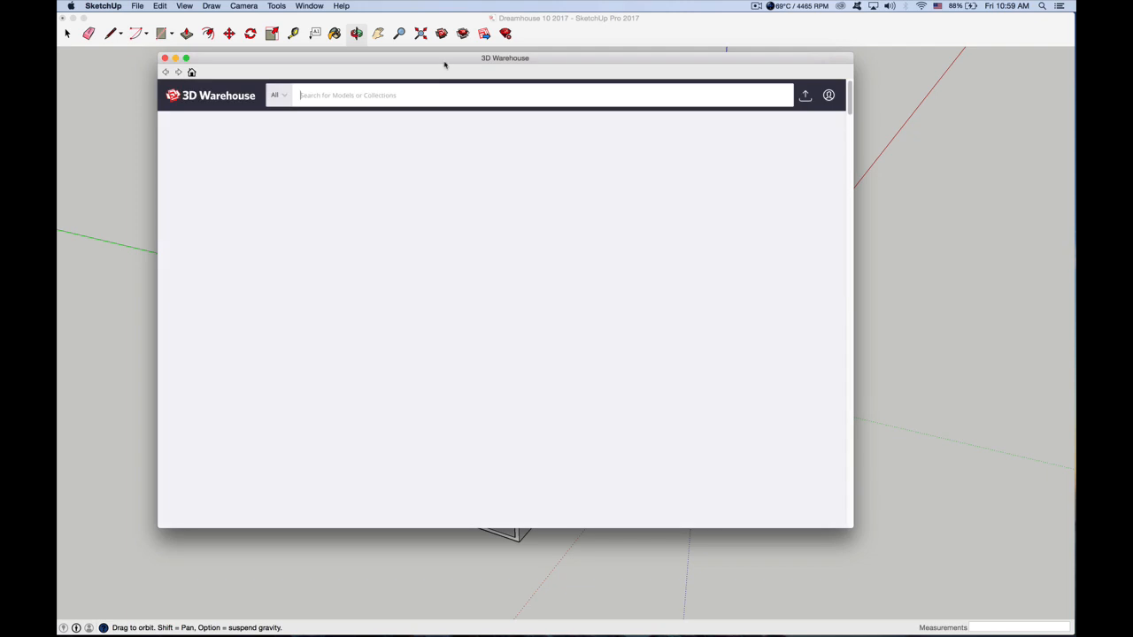
pyautogui.moveTo(444, 62); pyautogui.dragTo(458, 58)
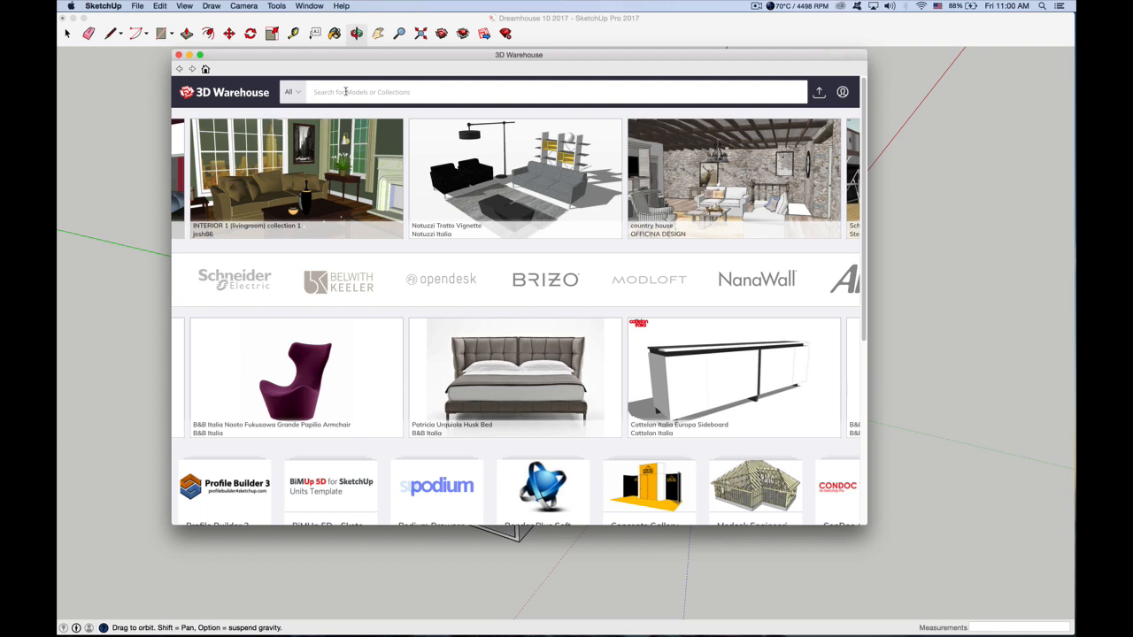
pyautogui.write('race car')
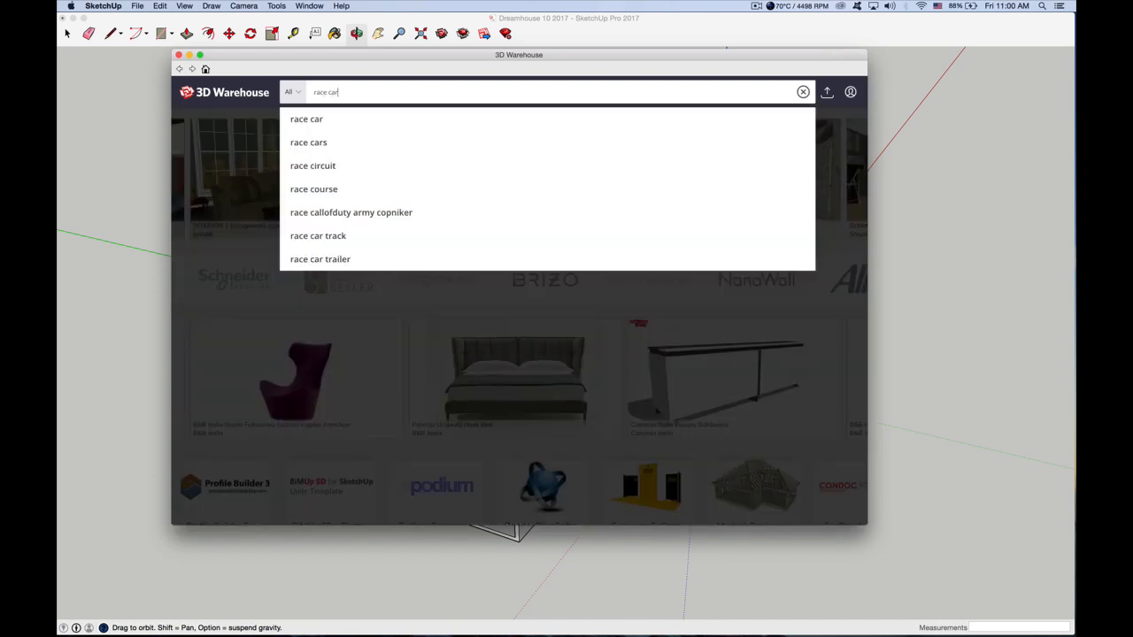
pyautogui.click(328, 123)
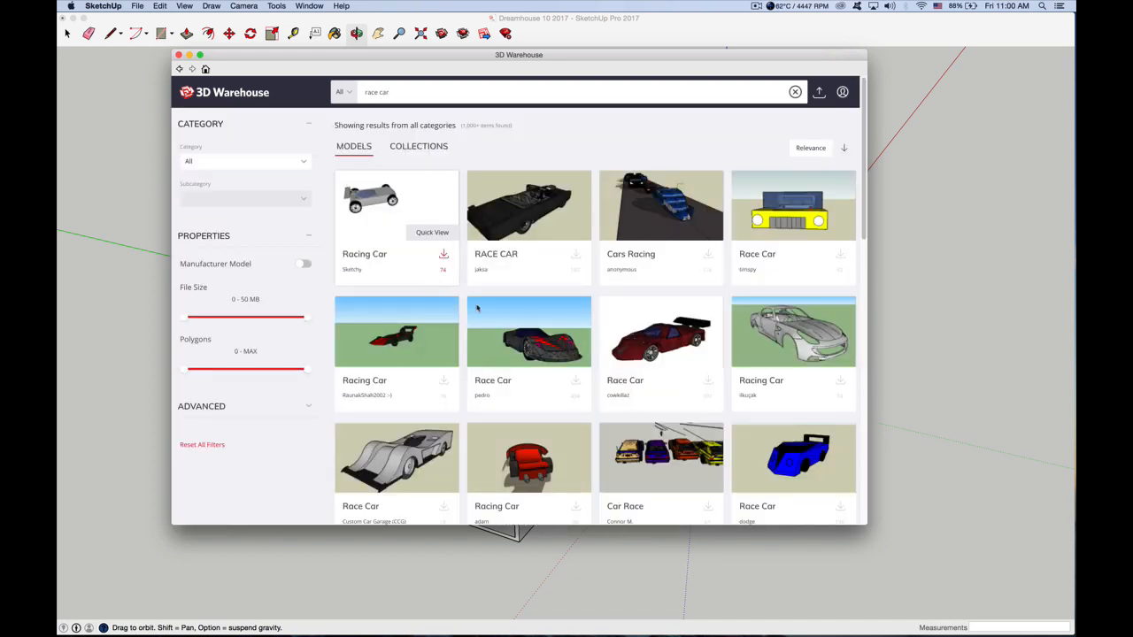
pyautogui.scroll(-2, 533, 309)
pyautogui.scroll(-2, 534, 309)
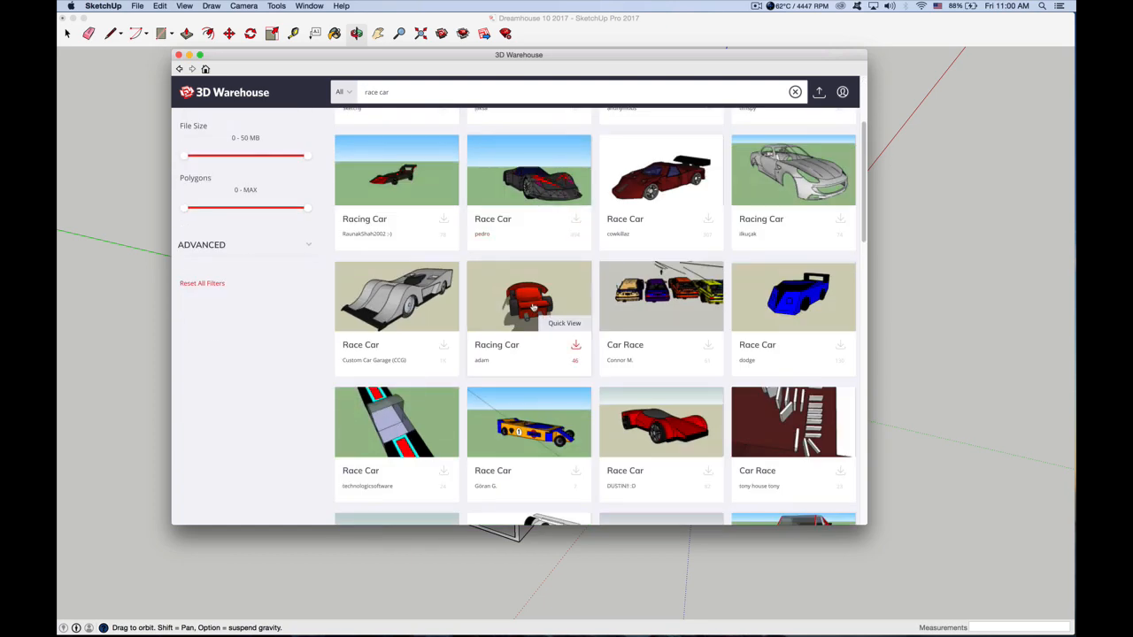
pyautogui.scroll(4, 533, 306)
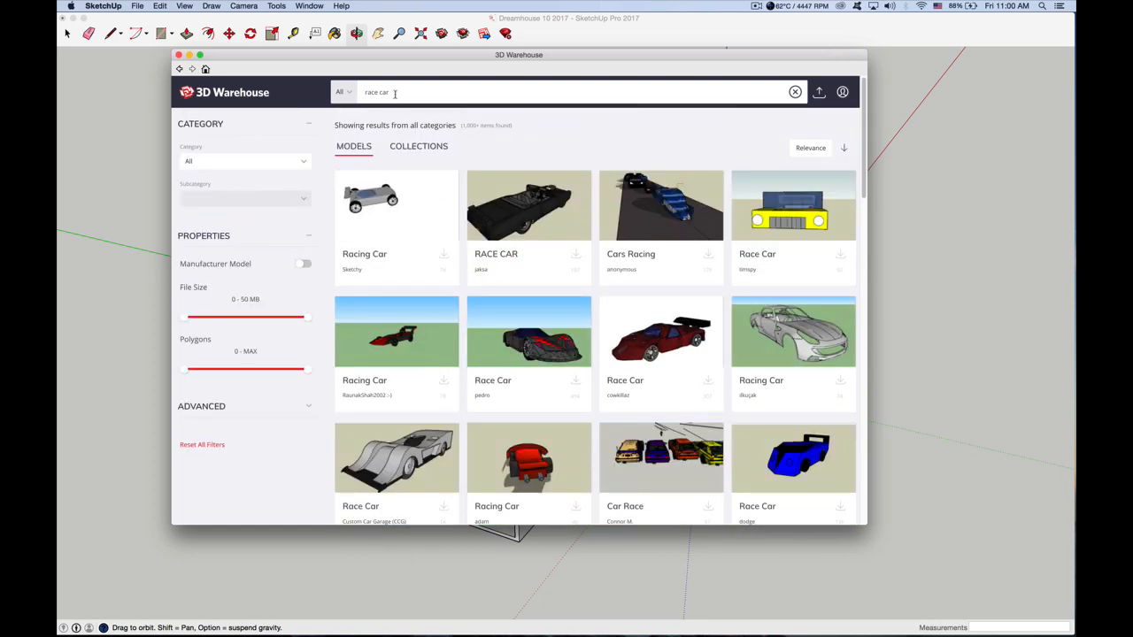
# Replace the 3D Warehouse search with "porsch"
pyautogui.moveTo(395, 93); pyautogui.dragTo(350, 97)
pyautogui.write('porsch')
pyautogui.press('Return')
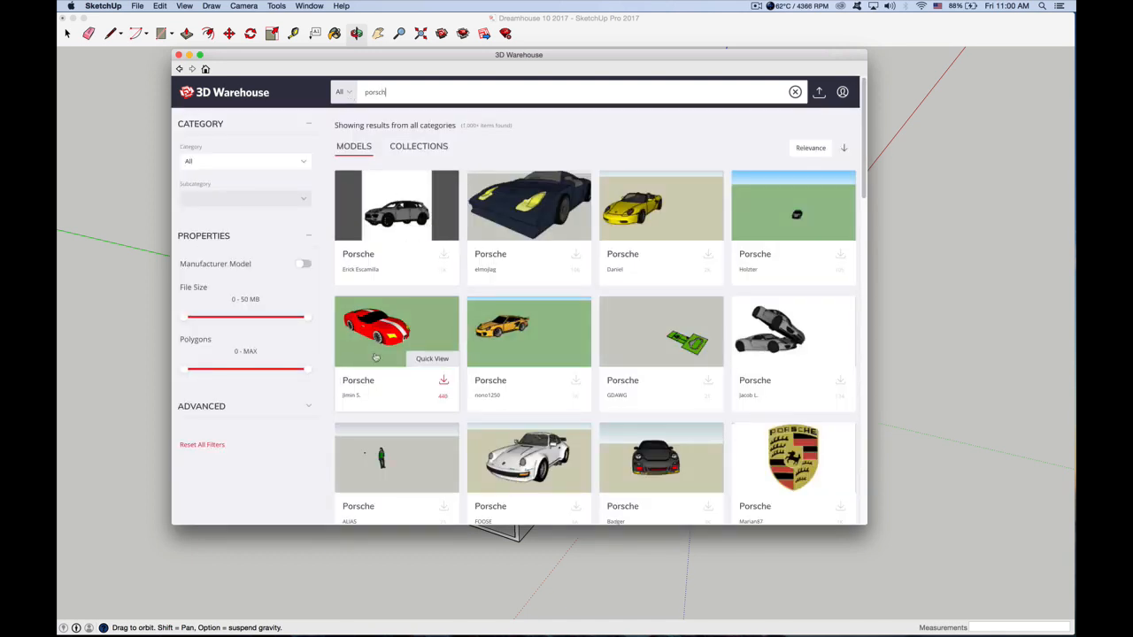
# Load the light-blue Porsche with white stripes into the model and place it on the ground by the columns under the upper box
pyautogui.scroll(-1, 531, 470)
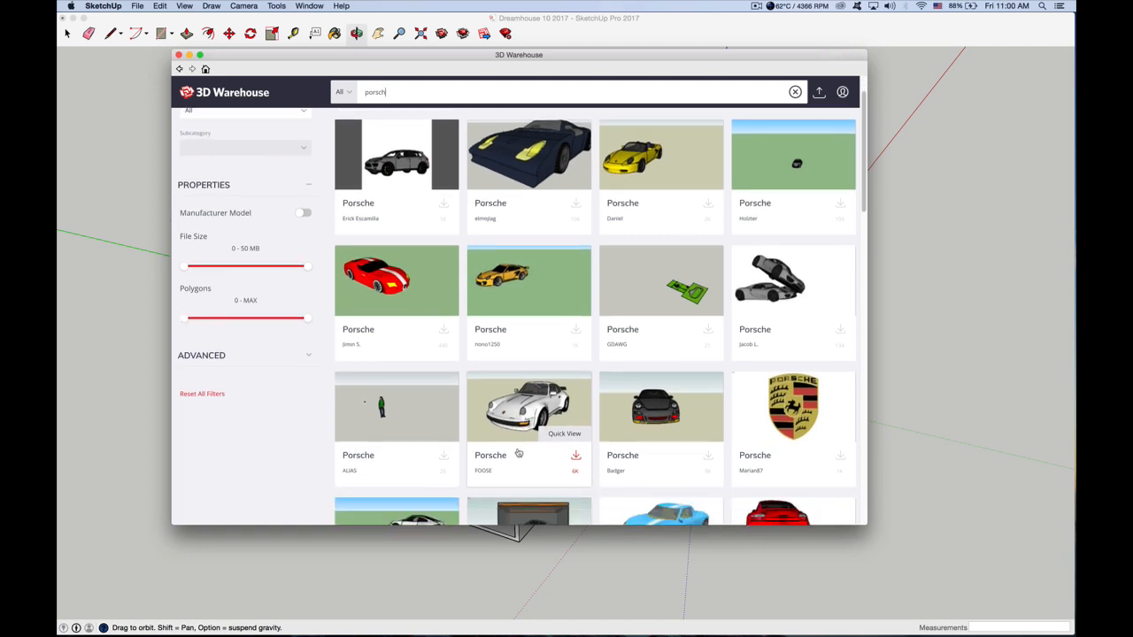
pyautogui.scroll(-2, 574, 469)
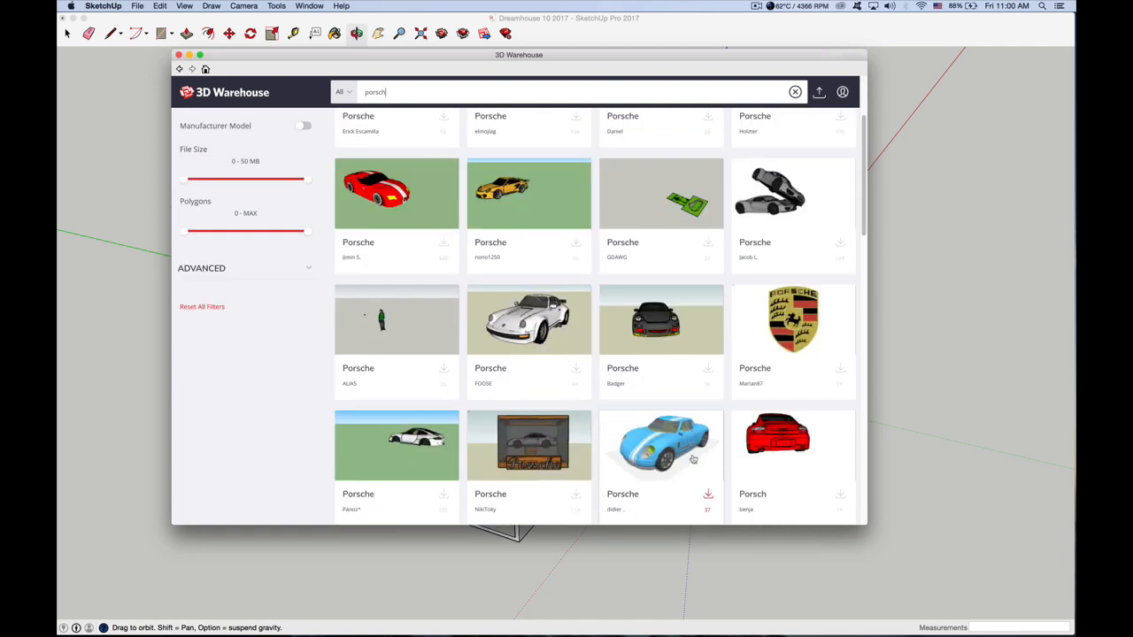
pyautogui.click(708, 494)
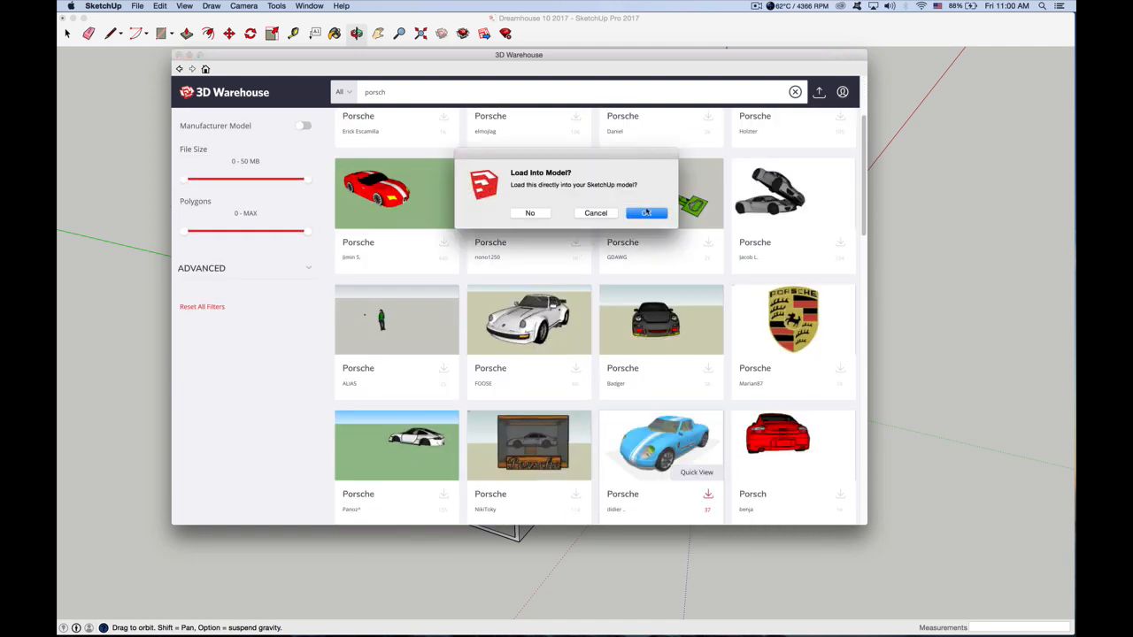
pyautogui.click(646, 212)
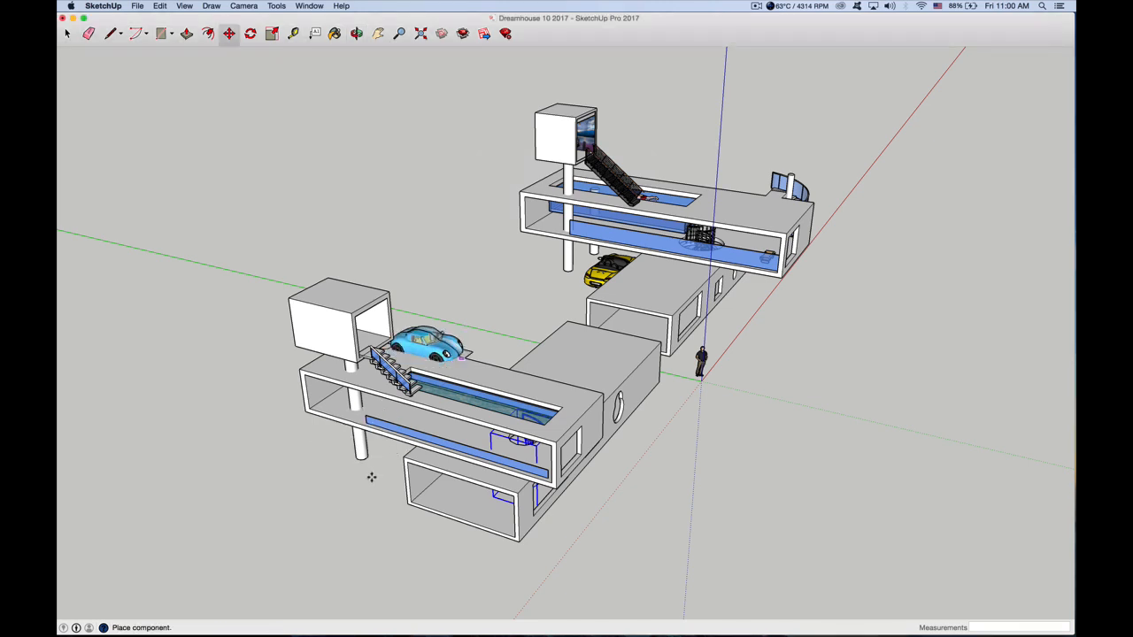
pyautogui.click(362, 484)
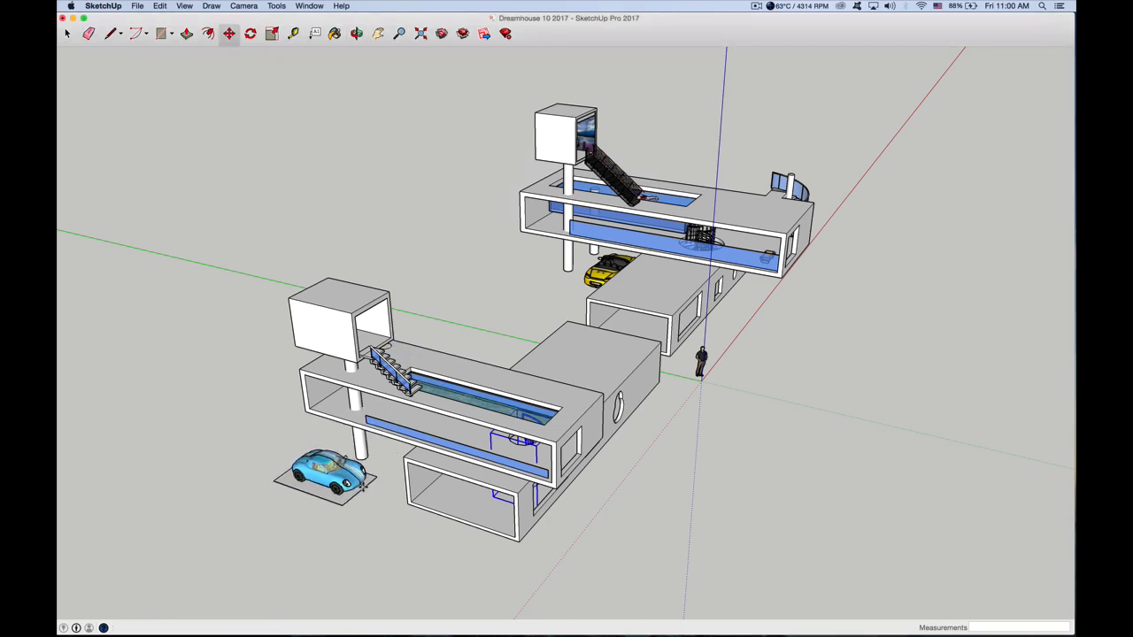
pyautogui.click(67, 34)
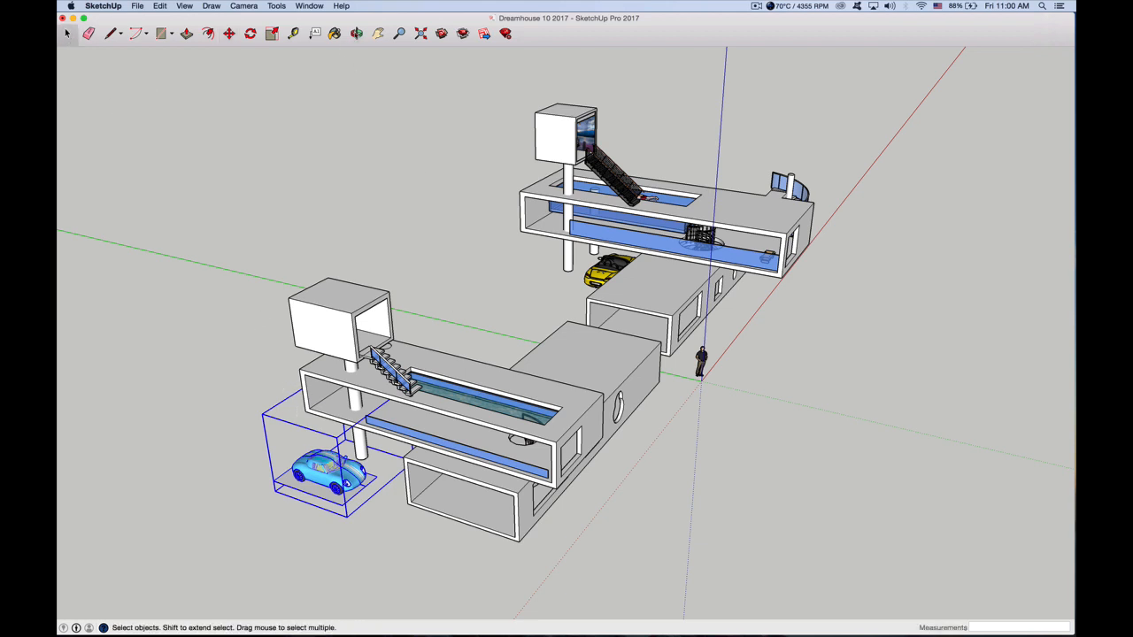
# Select the entire new house with its stairs, pool and car, and make it a single group
pyautogui.press('o')
pyautogui.moveTo(492, 457); pyautogui.dragTo(253, 424)
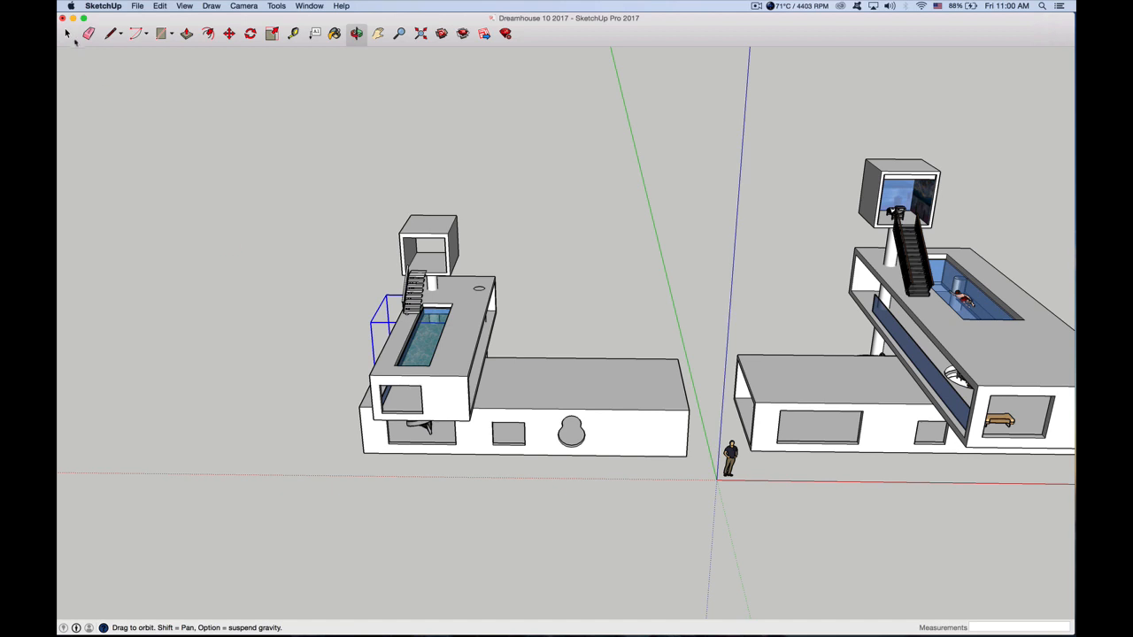
pyautogui.click(67, 33)
pyautogui.moveTo(282, 166); pyautogui.dragTo(696, 506)
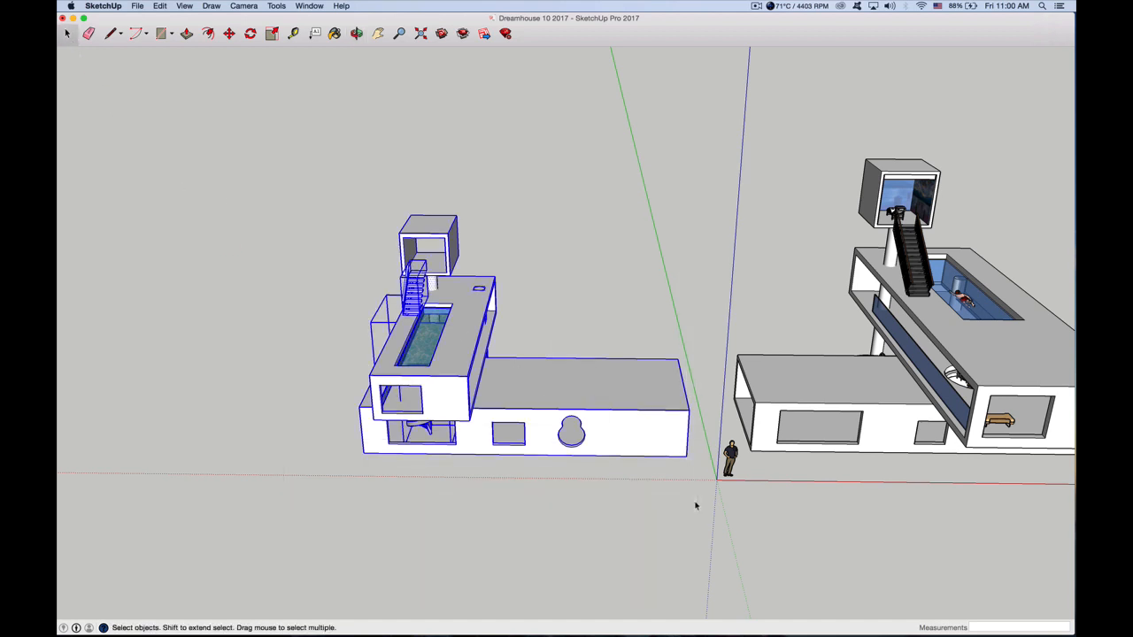
pyautogui.rightClick(561, 379)
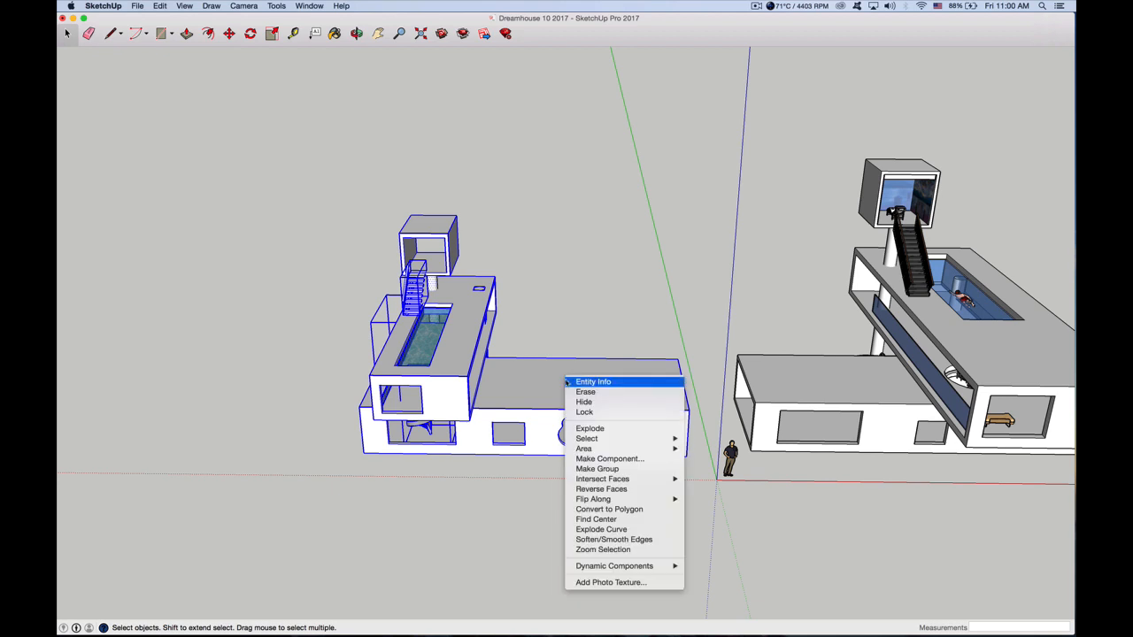
pyautogui.click(602, 469)
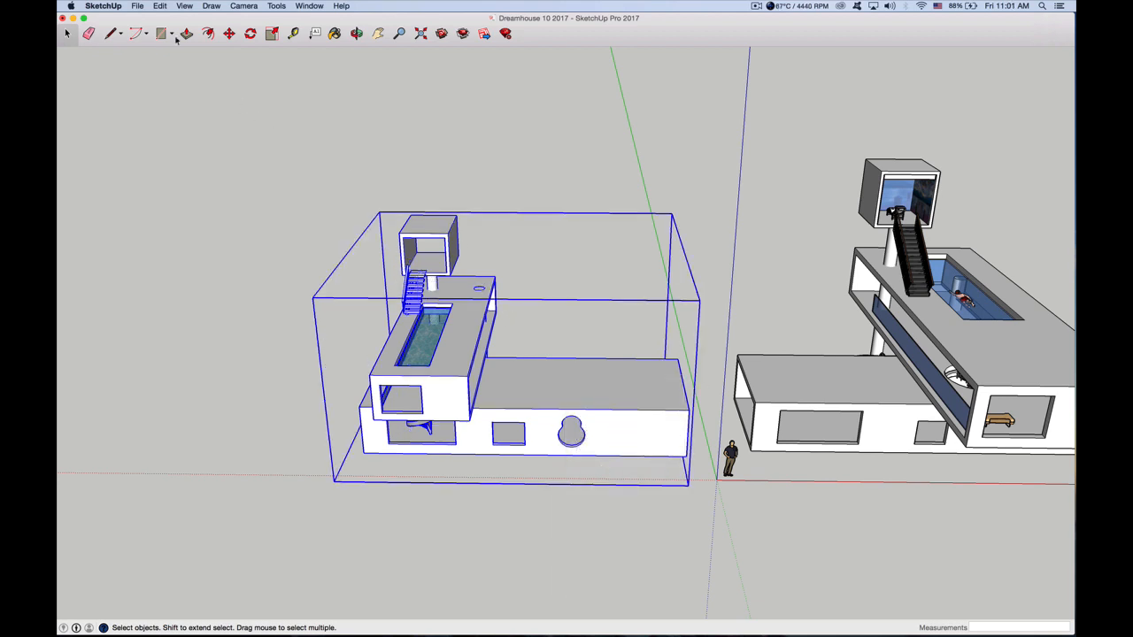
# Review the file formats available for exporting the 3D model and close the export dialog without exporting
pyautogui.click(138, 6)
pyautogui.moveTo(185, 161)
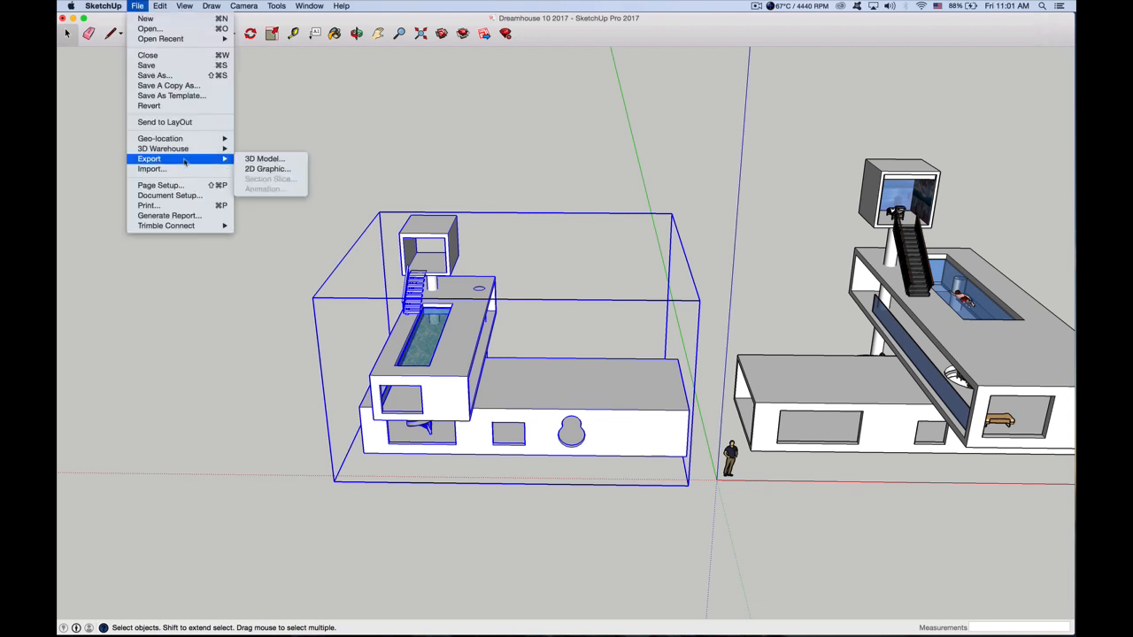
pyautogui.click(265, 159)
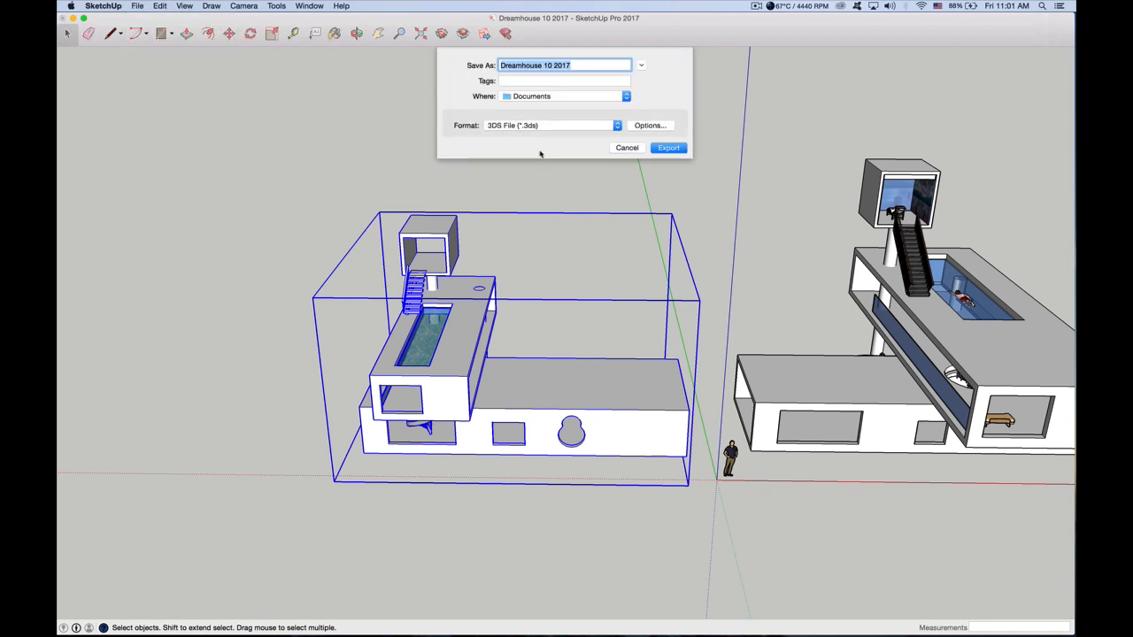
pyautogui.click(533, 127)
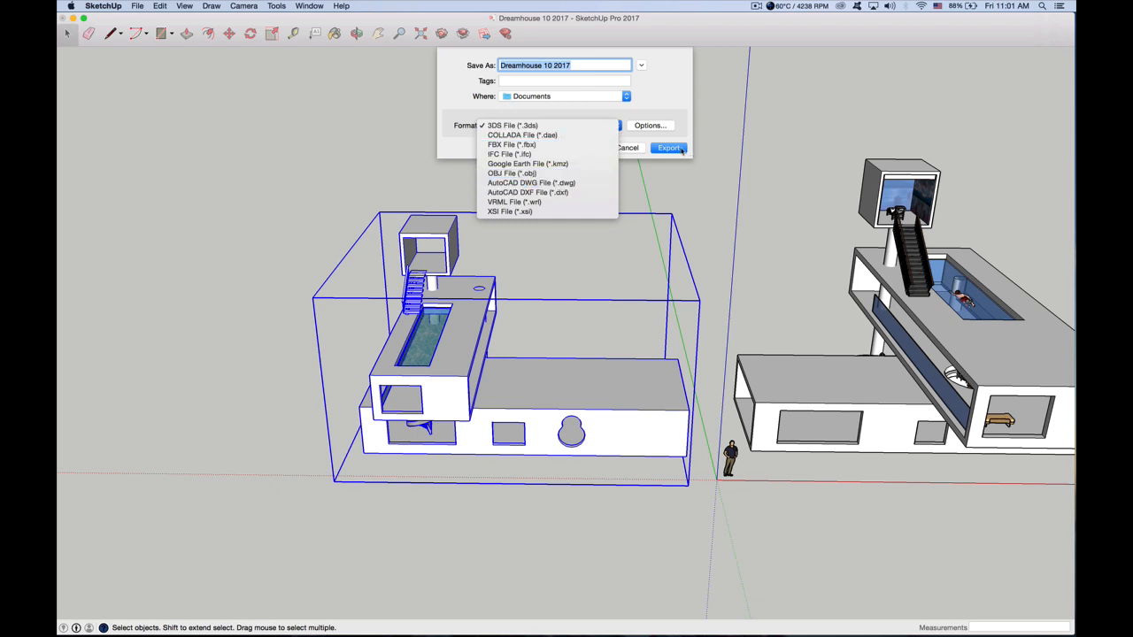
pyautogui.click(628, 150)
pyautogui.click(627, 148)
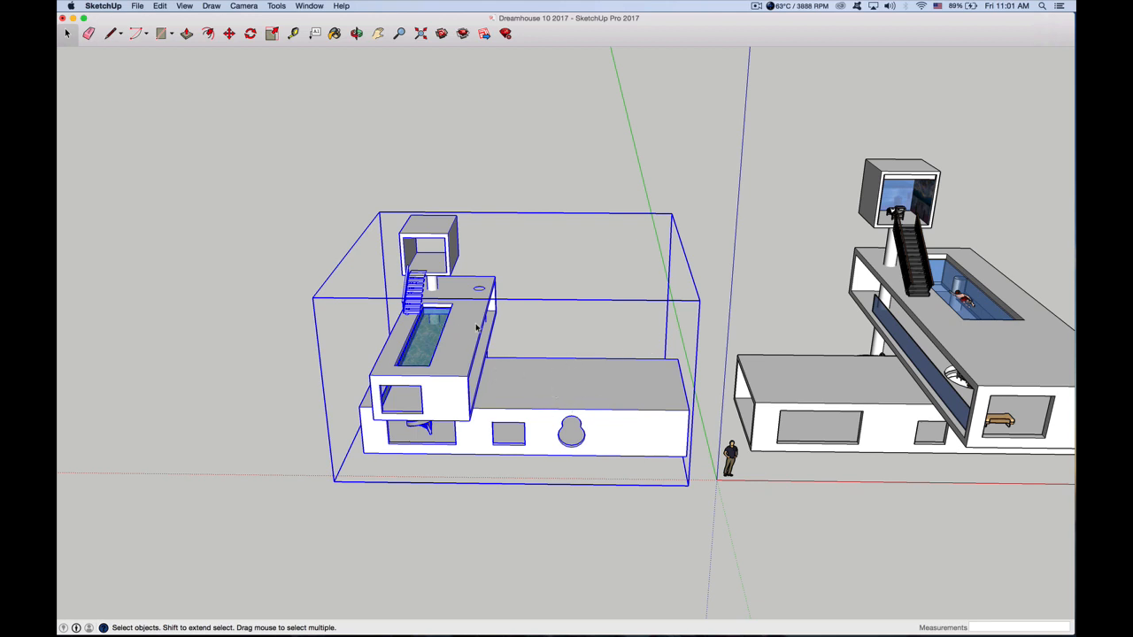
# Examine the furnished example house around its rooftop pool, and browse the 3D Warehouse home page
pyautogui.click(378, 33)
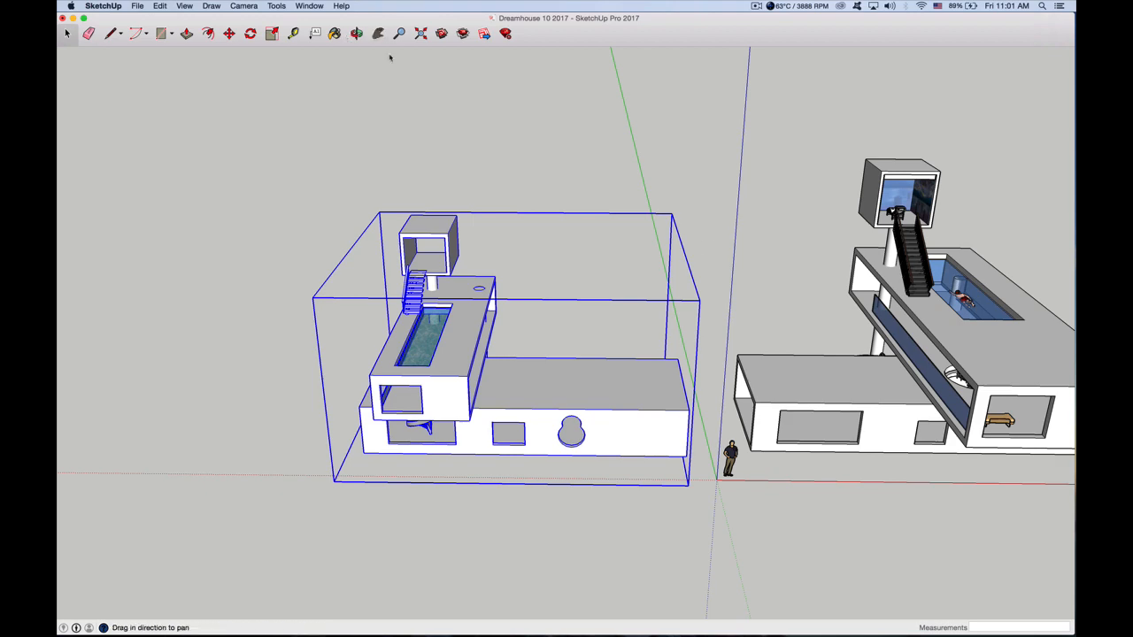
pyautogui.moveTo(725, 248); pyautogui.dragTo(495, 285)
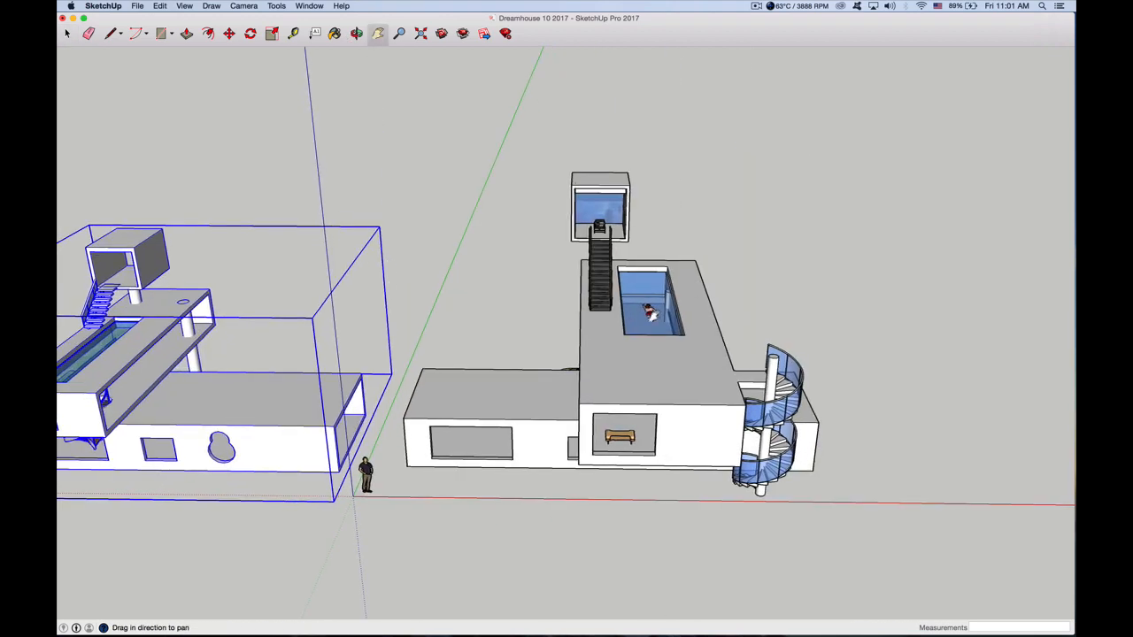
pyautogui.scroll(8, 660, 309)
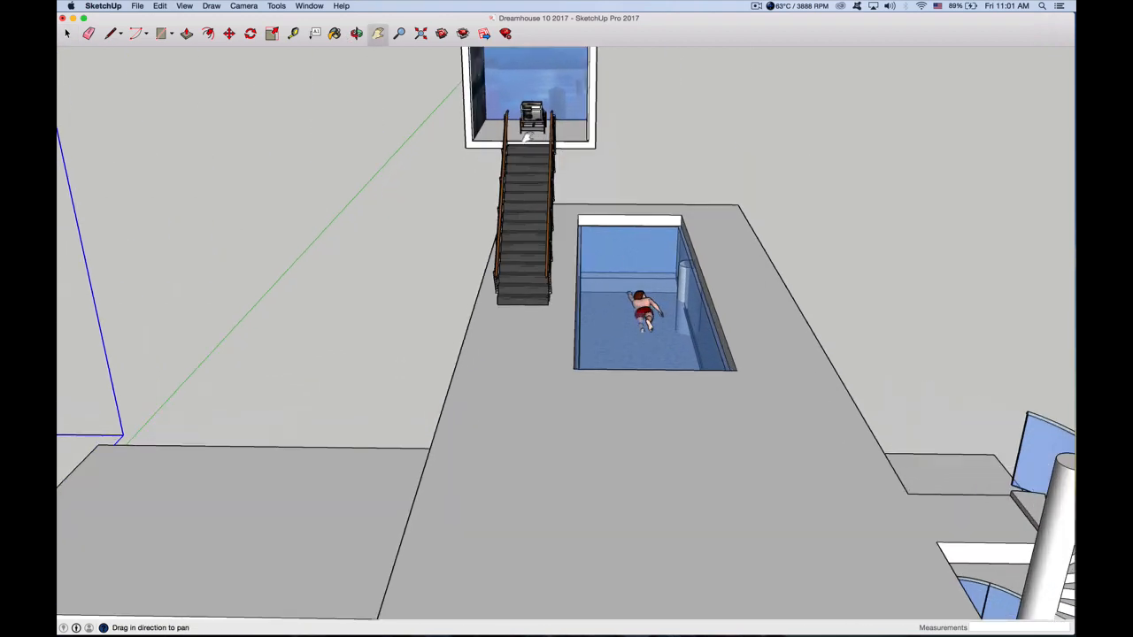
pyautogui.scroll(-6, 529, 121)
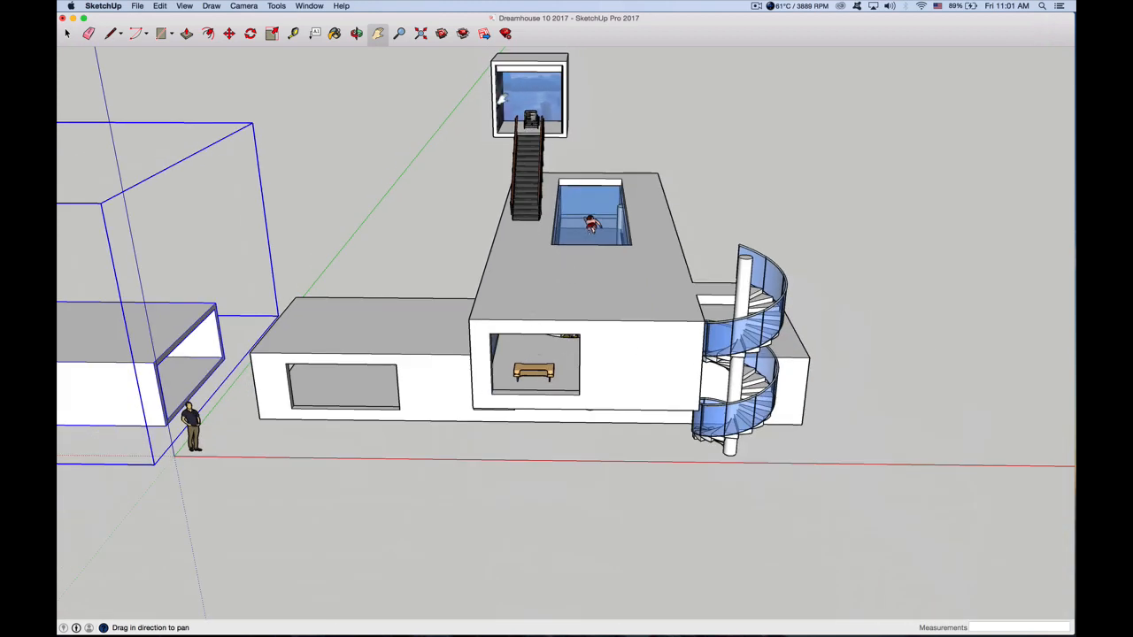
pyautogui.click(442, 34)
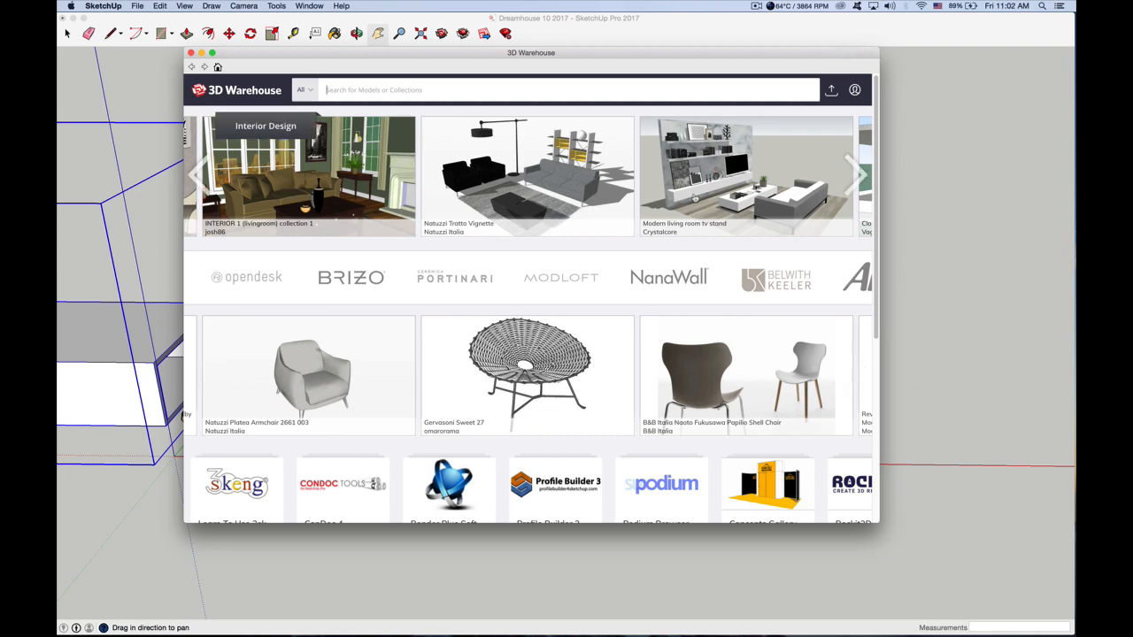
pyautogui.scroll(-3, 688, 212)
pyautogui.scroll(-3, 687, 211)
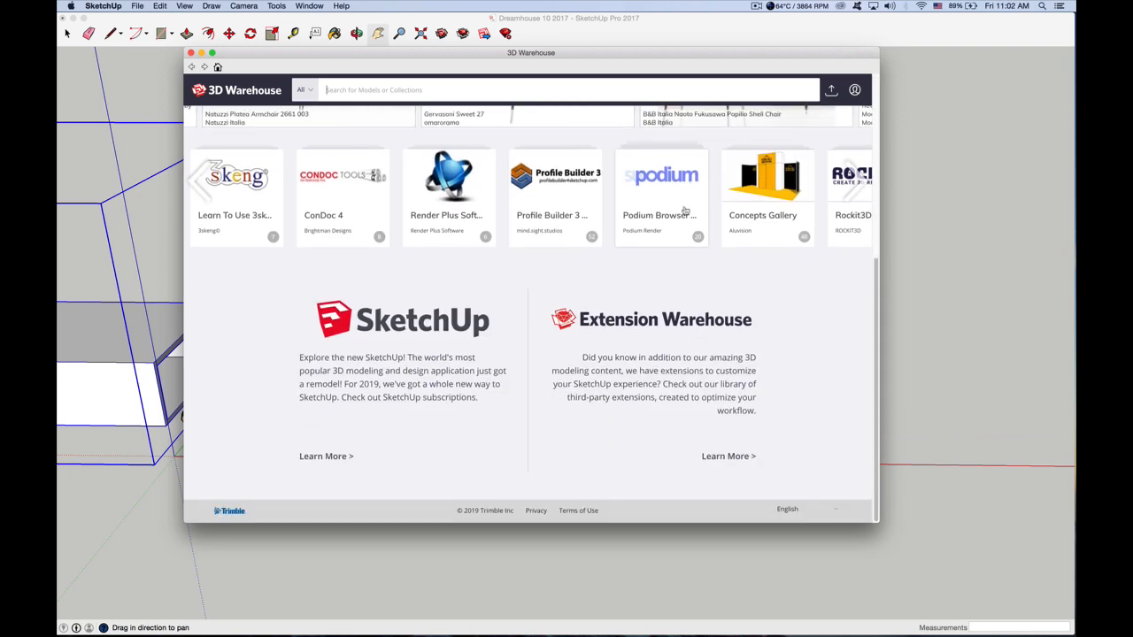
pyautogui.scroll(6, 685, 211)
pyautogui.moveTo(250, 56); pyautogui.dragTo(299, 56)
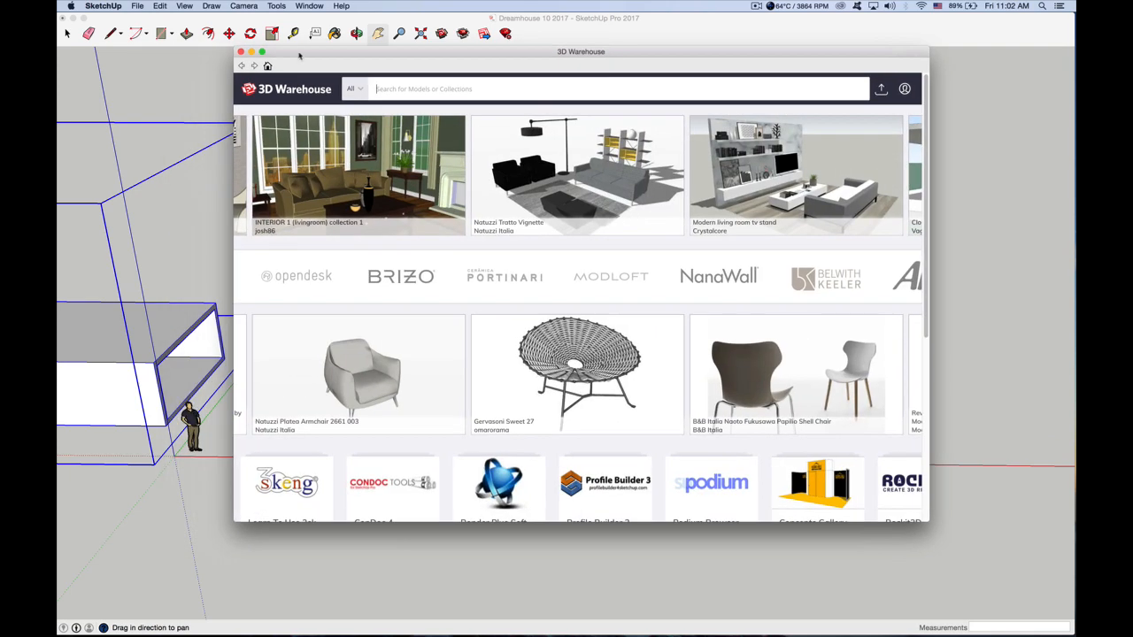
pyautogui.click(240, 52)
# Deselect the grouped house and examine it beside the example house, ending on a low view that shows the parked car
pyautogui.moveTo(331, 18)
pyautogui.mouseDown()
pyautogui.moveTo(420, 18)
pyautogui.moveTo(361, 18)
pyautogui.mouseUp()
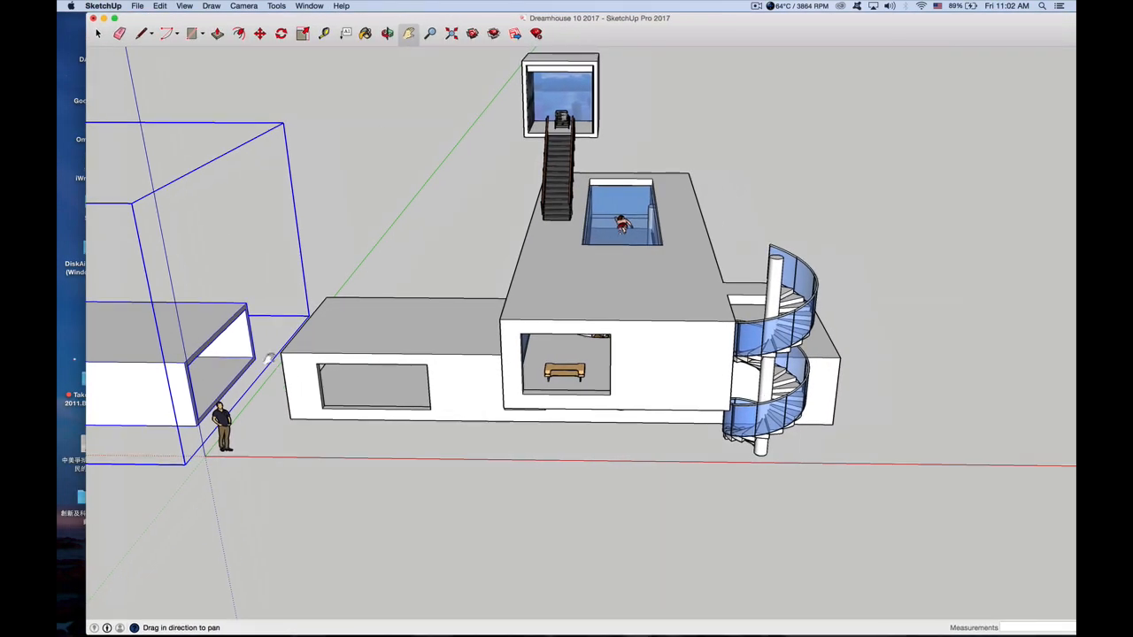
pyautogui.moveTo(261, 345); pyautogui.dragTo(841, 340)
pyautogui.moveTo(474, 339); pyautogui.dragTo(448, 348)
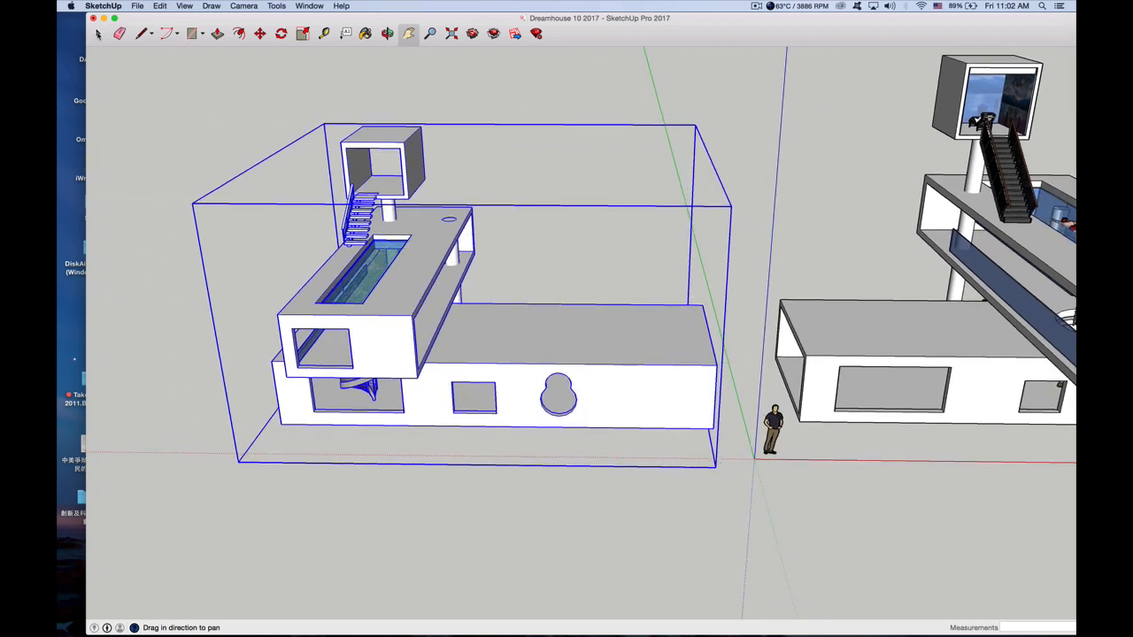
pyautogui.click(98, 33)
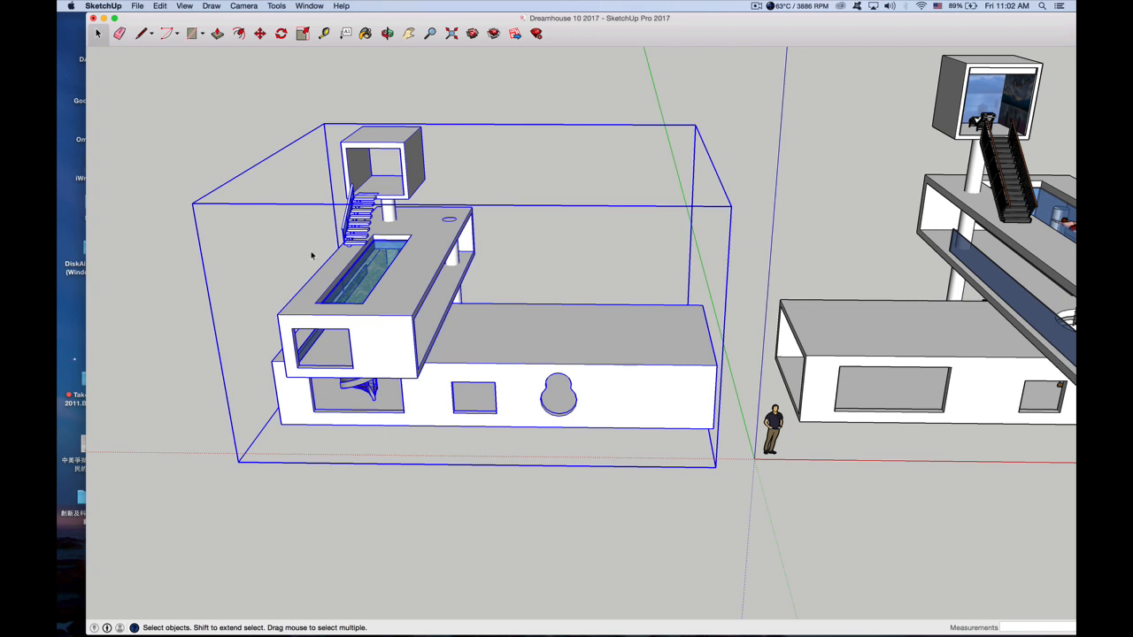
pyautogui.click(284, 129)
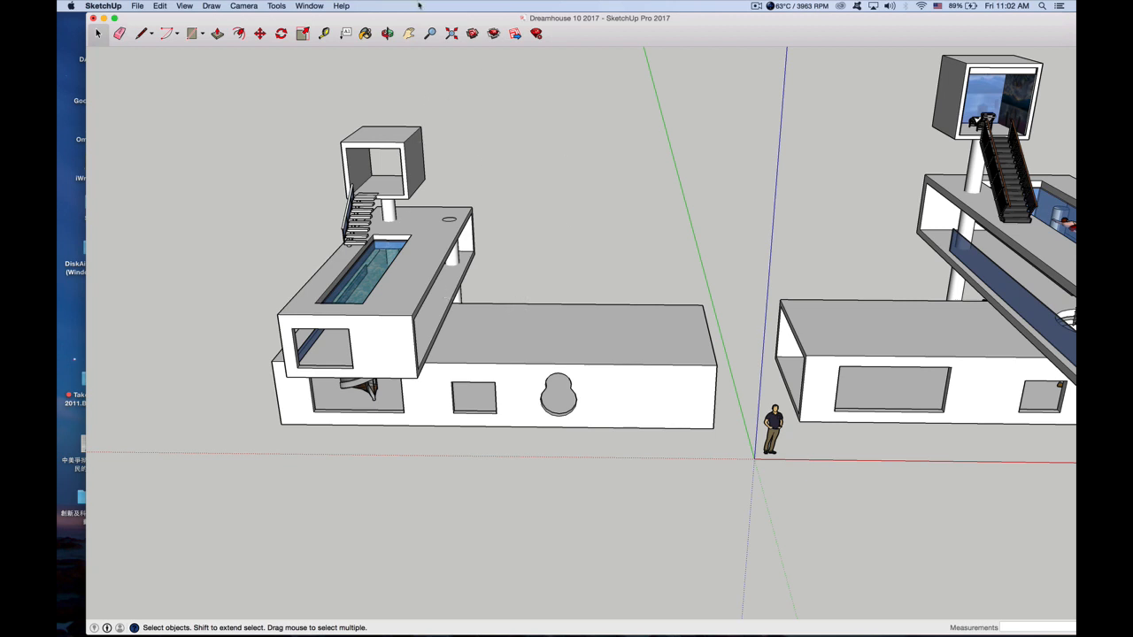
pyautogui.press('o')
pyautogui.moveTo(451, 286); pyautogui.dragTo(648, 317)
pyautogui.moveTo(412, 311); pyautogui.dragTo(441, 316)
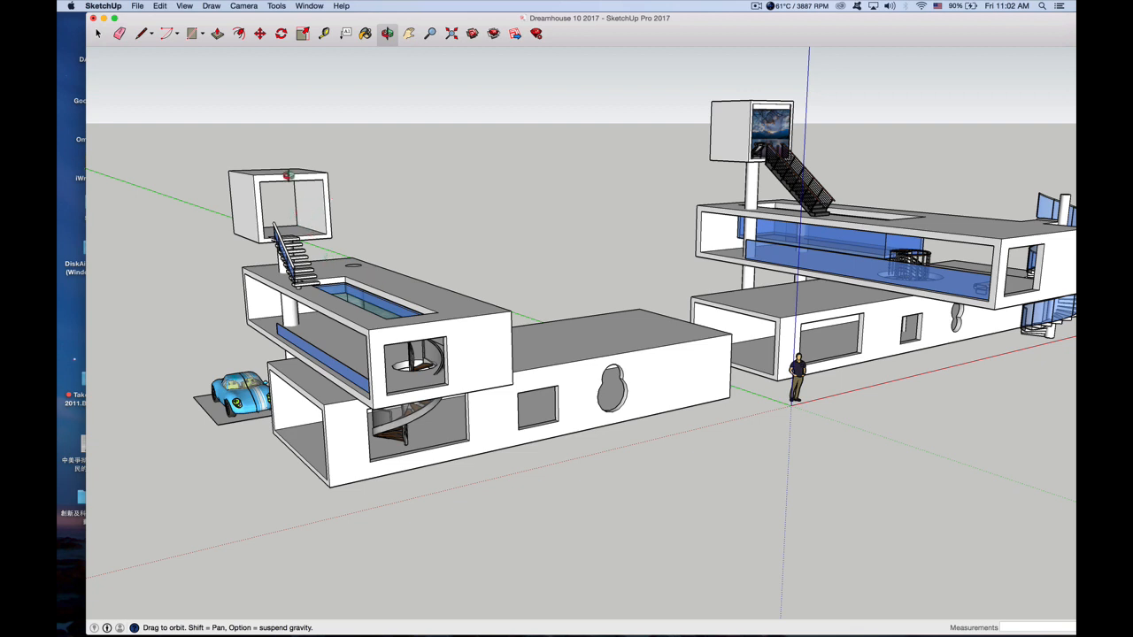
pyautogui.moveTo(178, 19); pyautogui.dragTo(146, 15)
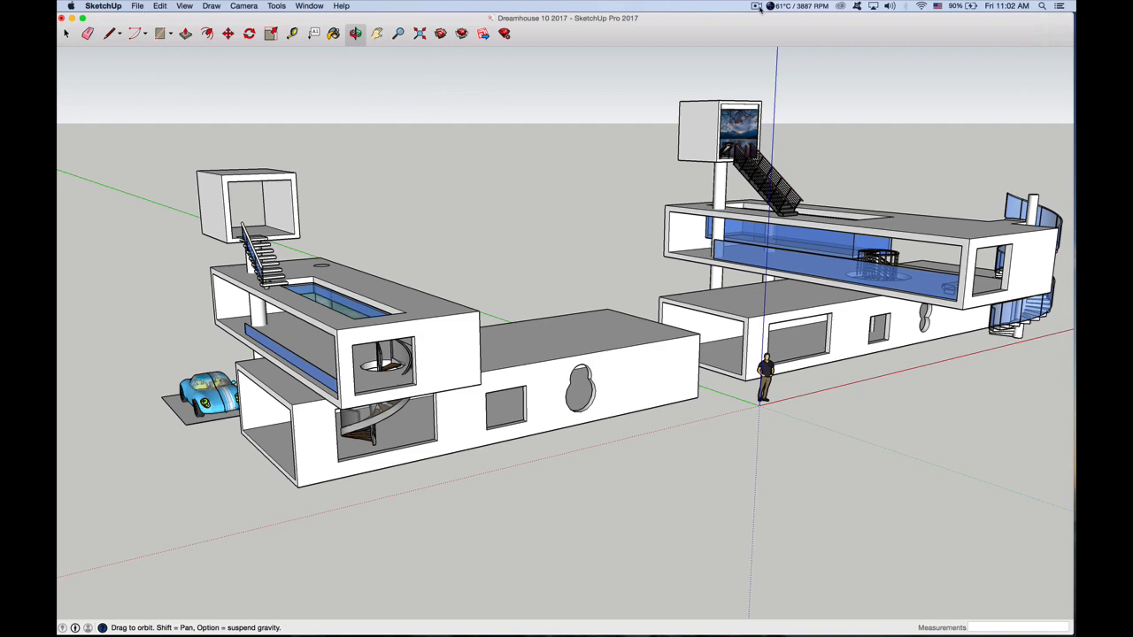